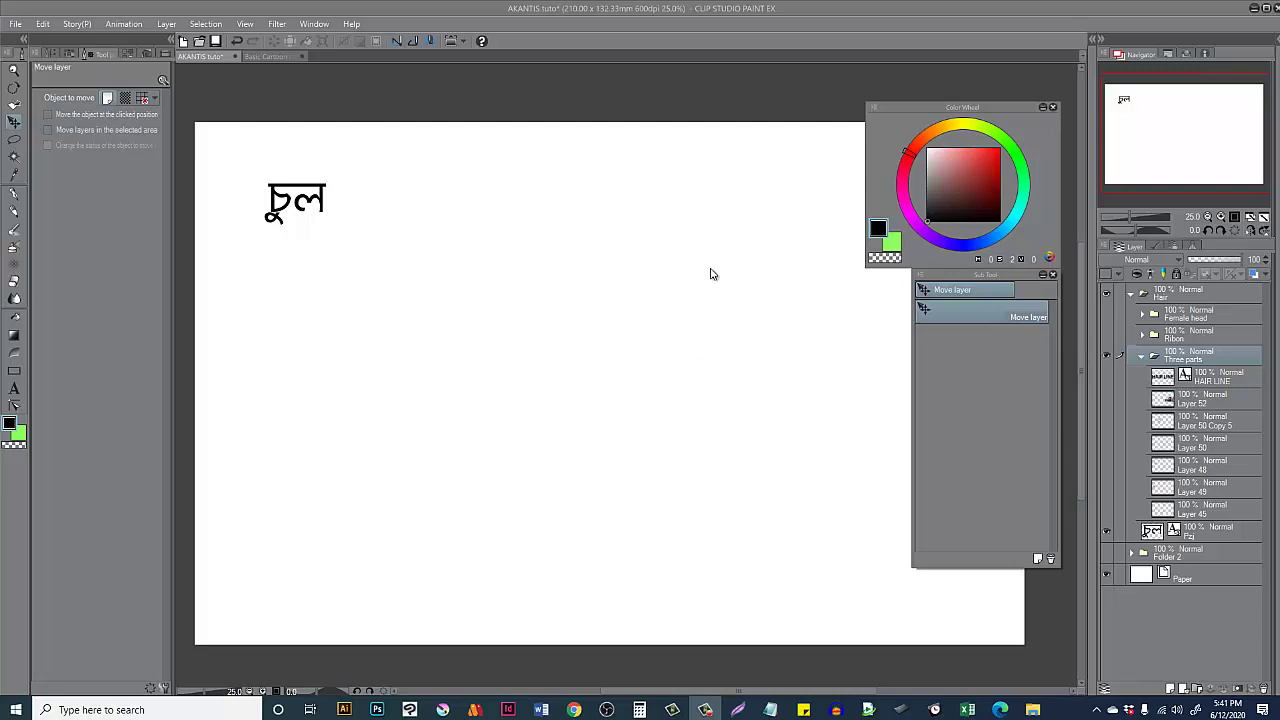
Step: Show the bald profile head sketch on Layer 45 and select it with the Object tool
click(1106, 508)
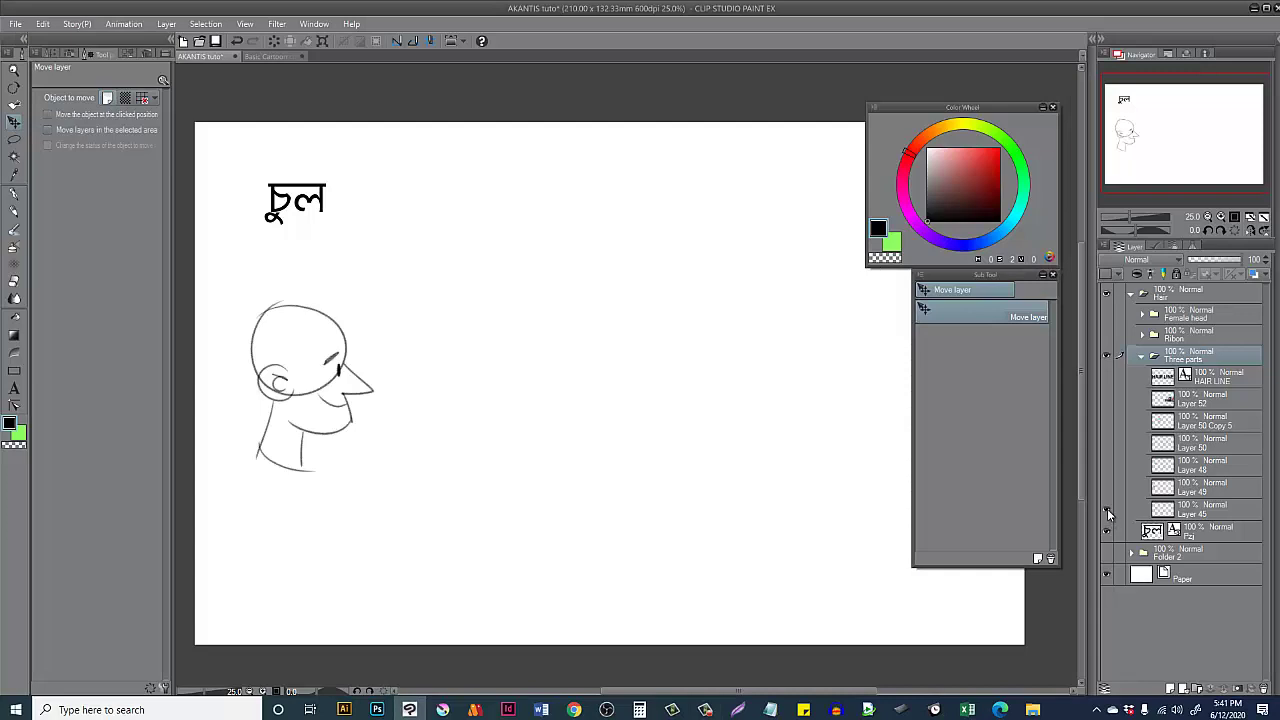
drag(635, 371, 720, 354)
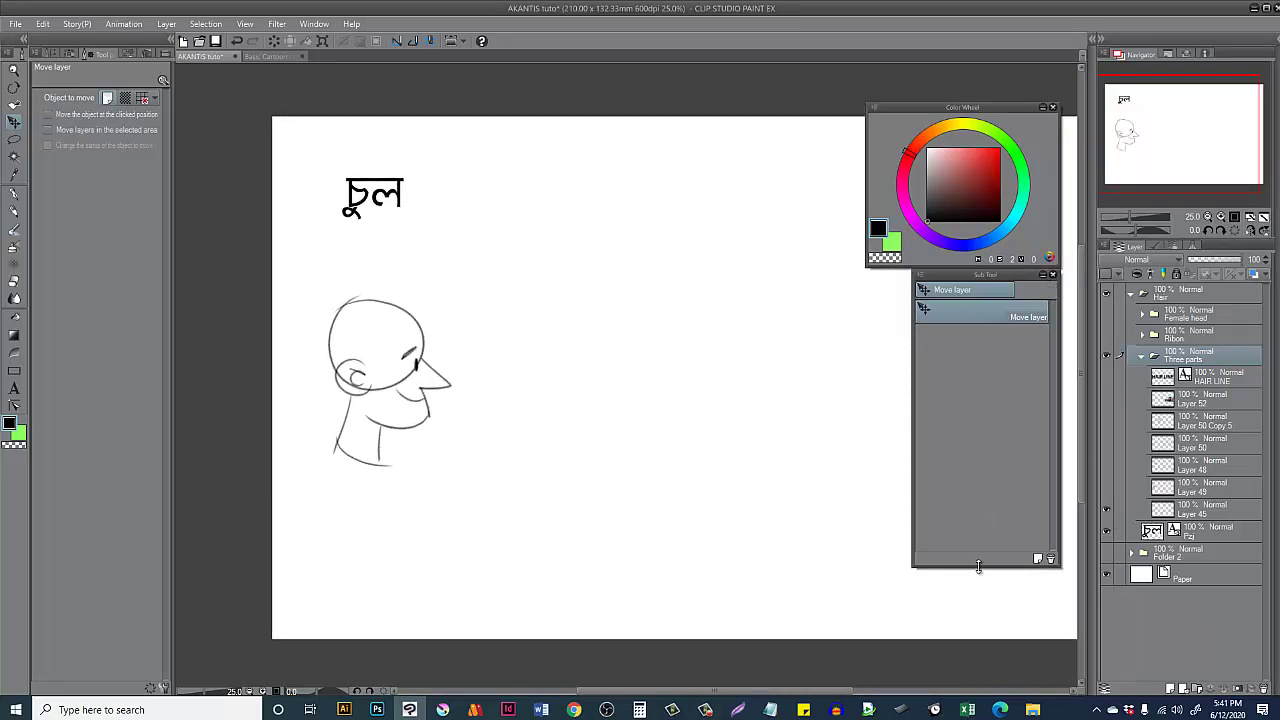
drag(977, 565, 1000, 397)
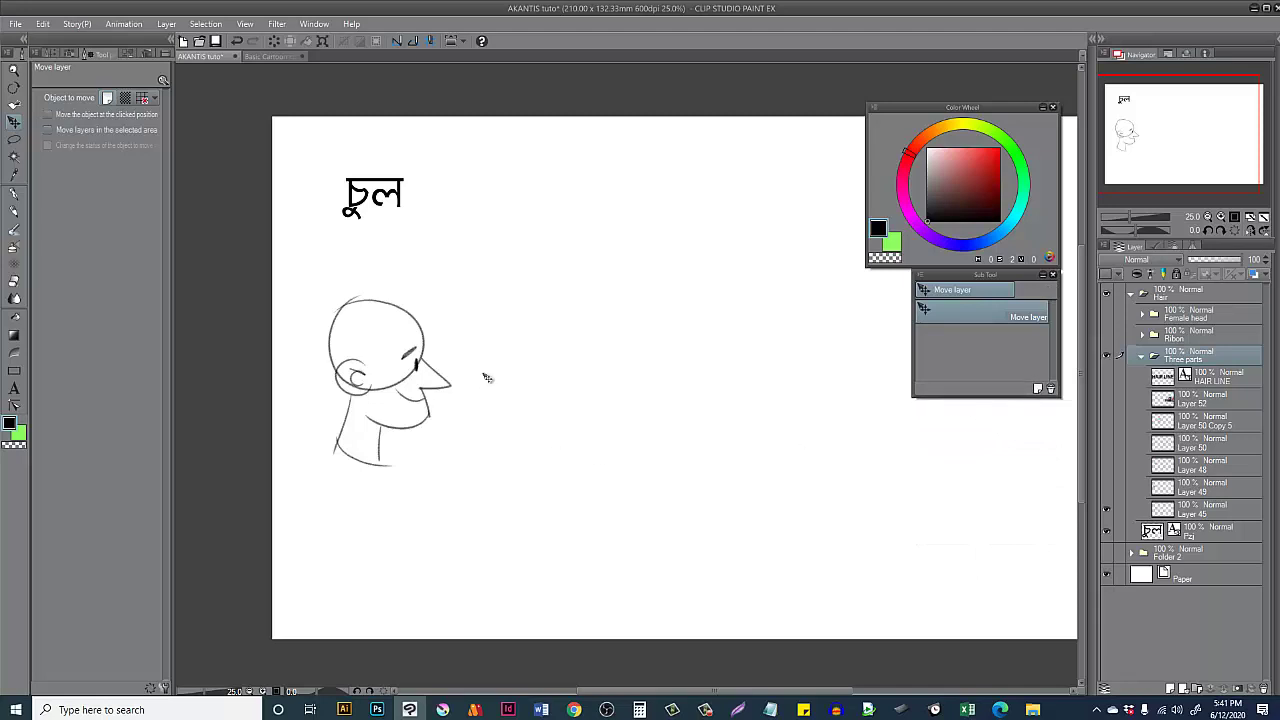
key(o)
click(426, 366)
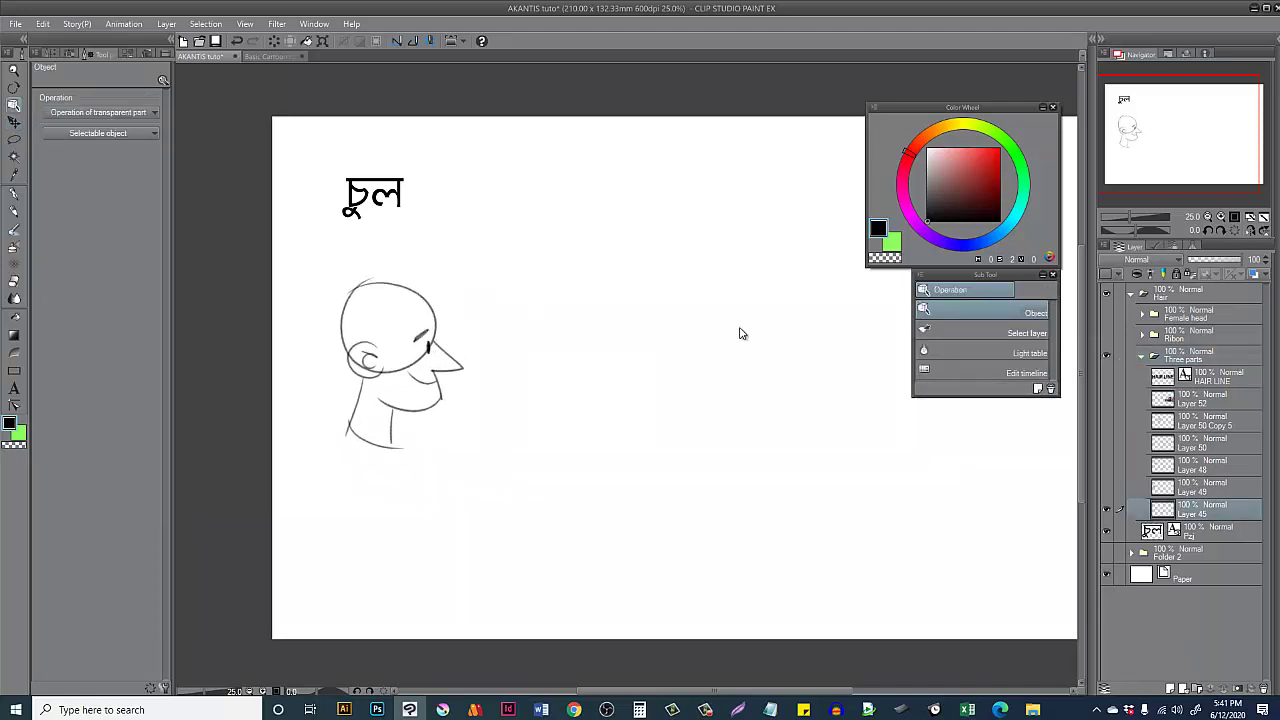
Step: Show the orange back hair on Layer 49 behind the profile head and make that layer active
click(1106, 488)
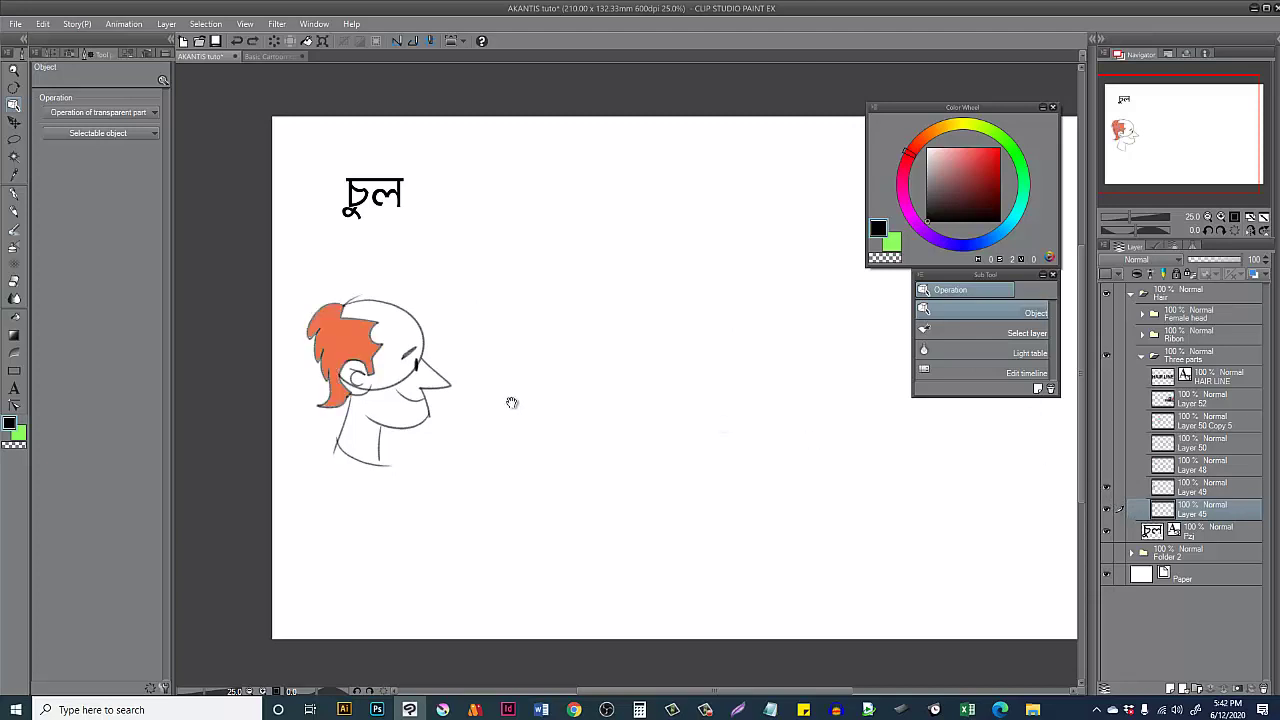
scroll(509, 400, up, 1)
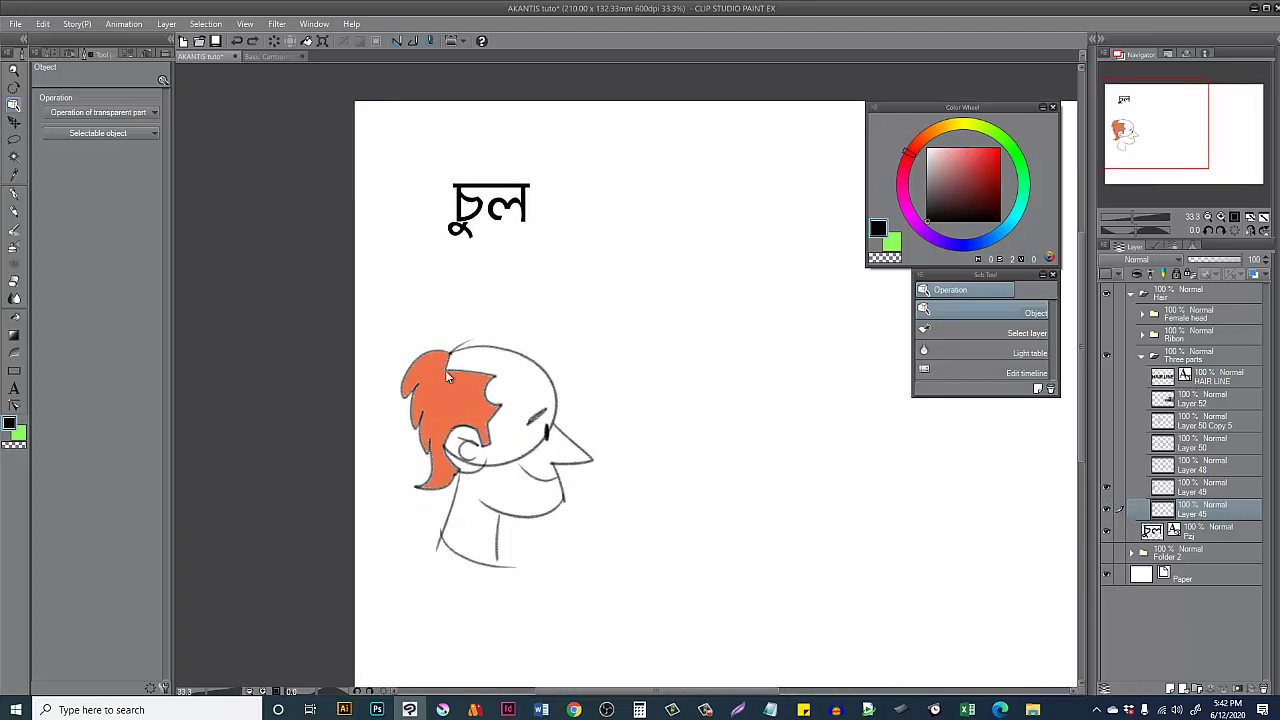
click(443, 367)
mouse_move(458, 394)
mouse_down()
mouse_move(444, 371)
mouse_move(467, 399)
mouse_up()
key(ctrl+z)
key(ctrl+z)
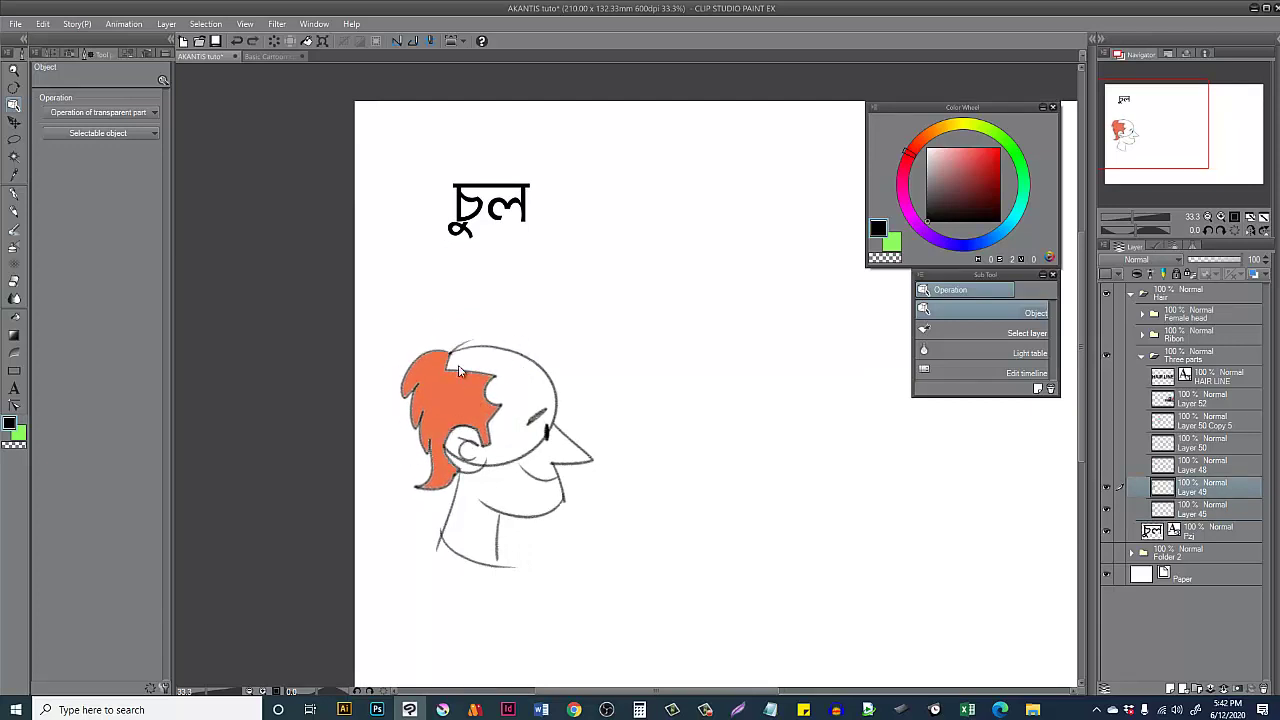
Step: Switch to the Rough pencil and enlarge its brush size to 59.1
key(p)
mouse_move(622, 302)
mouse_down()
mouse_move(632, 296)
mouse_move(646, 369)
mouse_up()
key(ctrl+z)
key(bracketright)
key(bracketright)
key(bracketright)
key(bracketright)
key(bracketright)
key(bracketright)
key(bracketright)
key(bracketright)
key(bracketright)
key(bracketright)
Step: Sketch a practice head outline beside the profile and shade a dark mass of hair along its lower edge
mouse_move(625, 275)
mouse_down()
mouse_move(656, 371)
mouse_move(704, 368)
mouse_up()
key(ctrl+z)
key(ctrl+z)
key(ctrl+z)
key(ctrl+z)
mouse_move(593, 332)
mouse_down()
mouse_move(741, 320)
mouse_move(597, 370)
mouse_move(602, 355)
mouse_move(633, 392)
mouse_move(619, 358)
mouse_move(649, 380)
mouse_move(647, 353)
mouse_move(670, 371)
mouse_move(684, 338)
mouse_up()
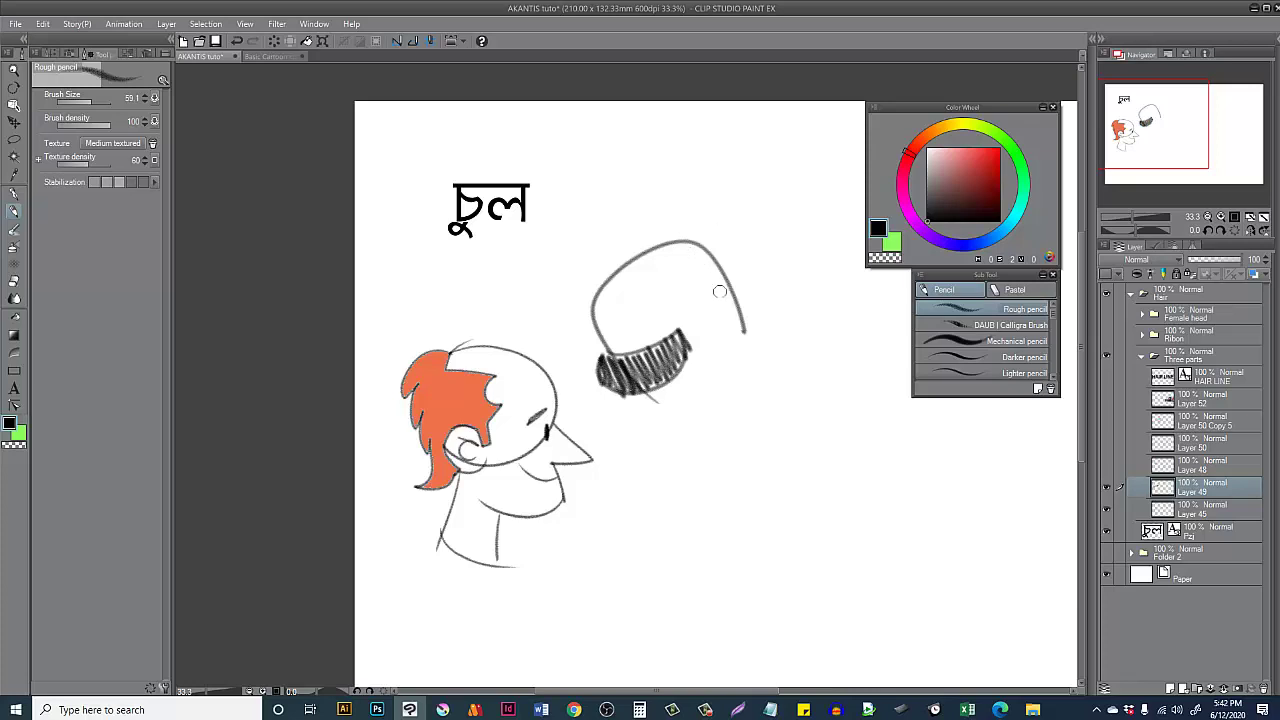
mouse_move(741, 305)
mouse_down()
mouse_move(680, 419)
mouse_move(607, 384)
mouse_move(667, 417)
mouse_move(657, 384)
mouse_move(673, 393)
mouse_move(660, 405)
mouse_move(642, 385)
mouse_move(645, 399)
mouse_move(605, 390)
mouse_up()
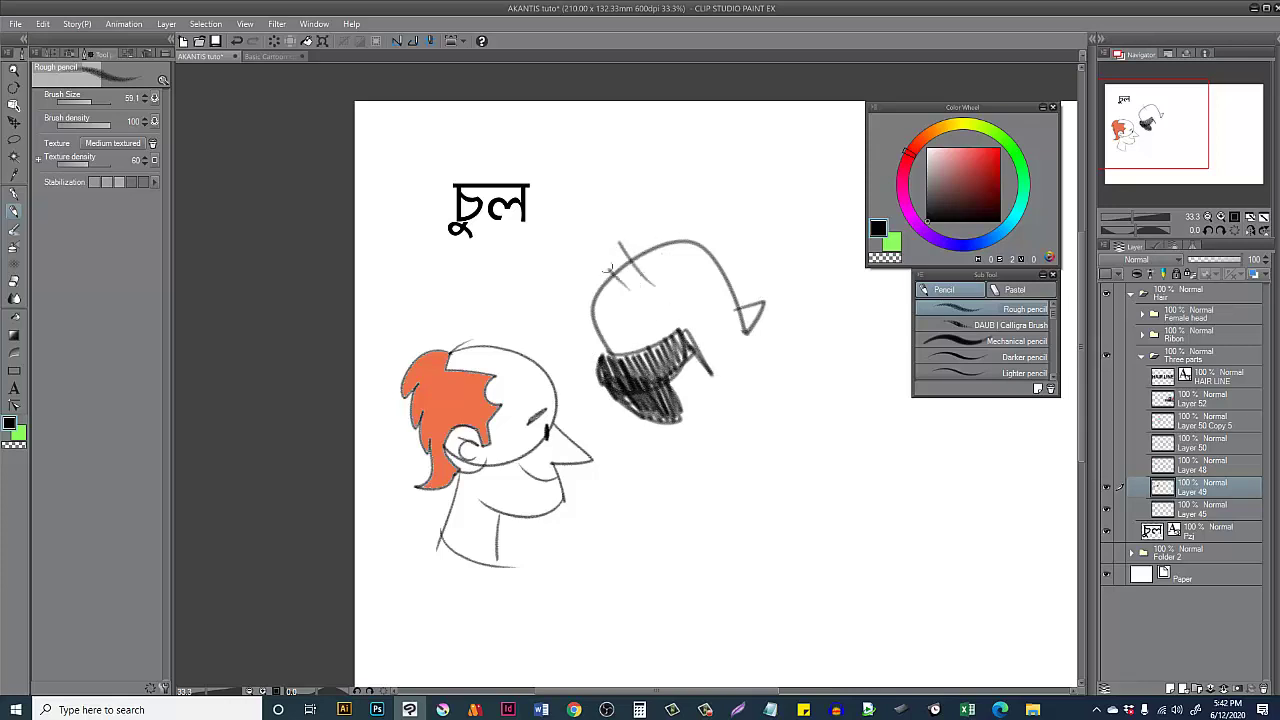
Step: Draw curved hair strands across the top of the practice sketch, and erase the whole sketch
mouse_move(617, 246)
mouse_down()
mouse_move(619, 280)
mouse_move(709, 293)
mouse_up()
key(ctrl+z)
key(ctrl+z)
drag(625, 245, 712, 283)
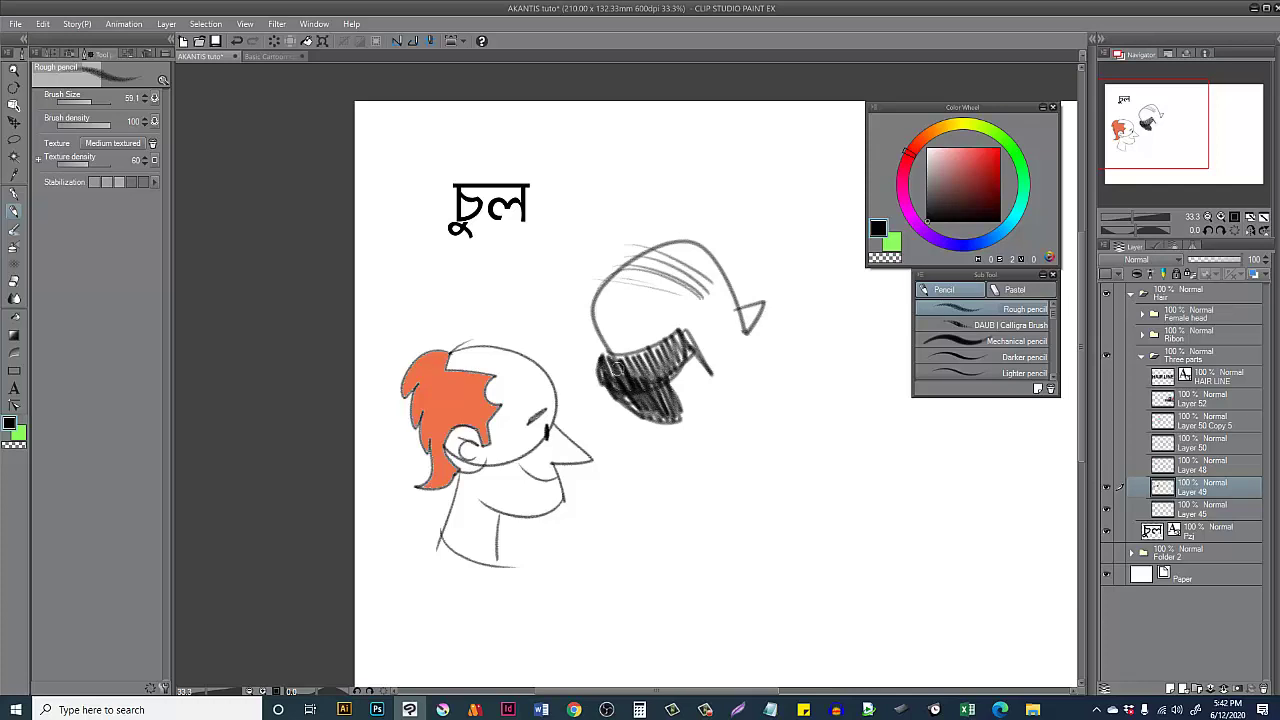
mouse_move(617, 369)
mouse_down()
mouse_move(752, 327)
mouse_move(730, 313)
mouse_move(634, 333)
mouse_move(674, 343)
mouse_up()
key(e)
Step: Draw an arrow from the orange back hair down and outward, with a small heart at its tip
key(p)
drag(440, 412, 382, 462)
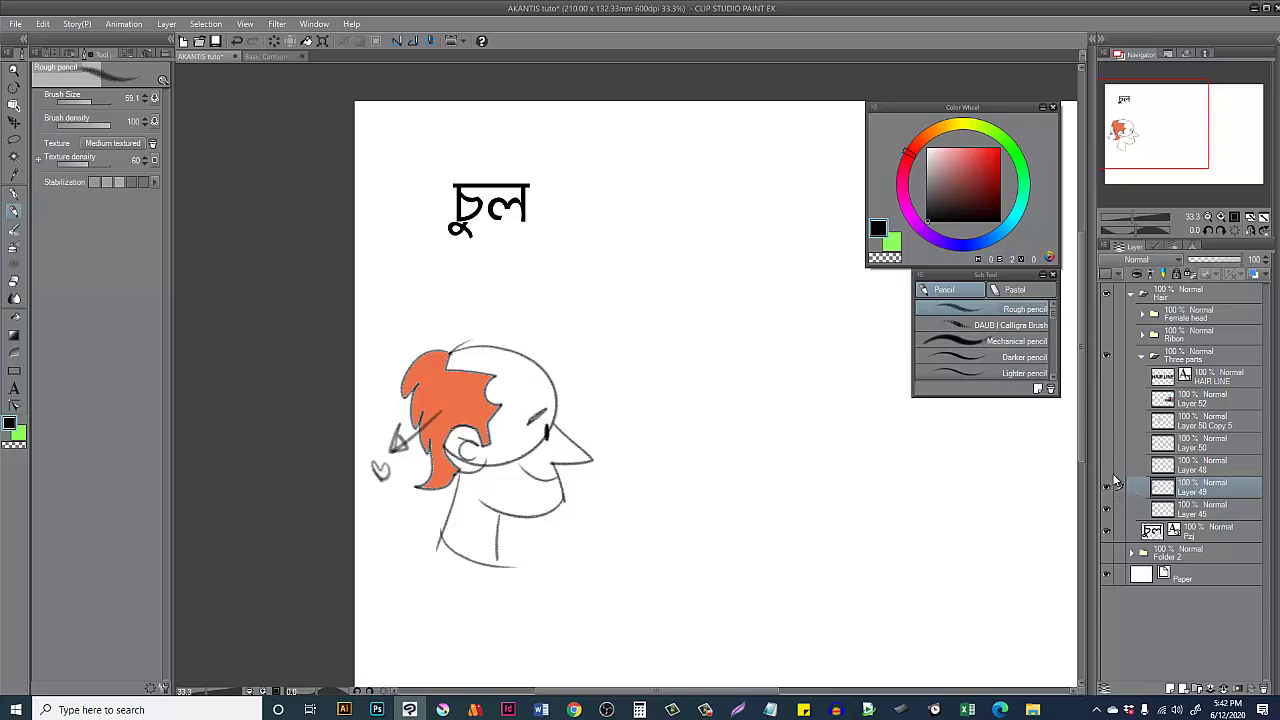
Step: Show the blue top hair on Layer 48 and try an arrow pointing up and away from it on Layer 49
click(1107, 464)
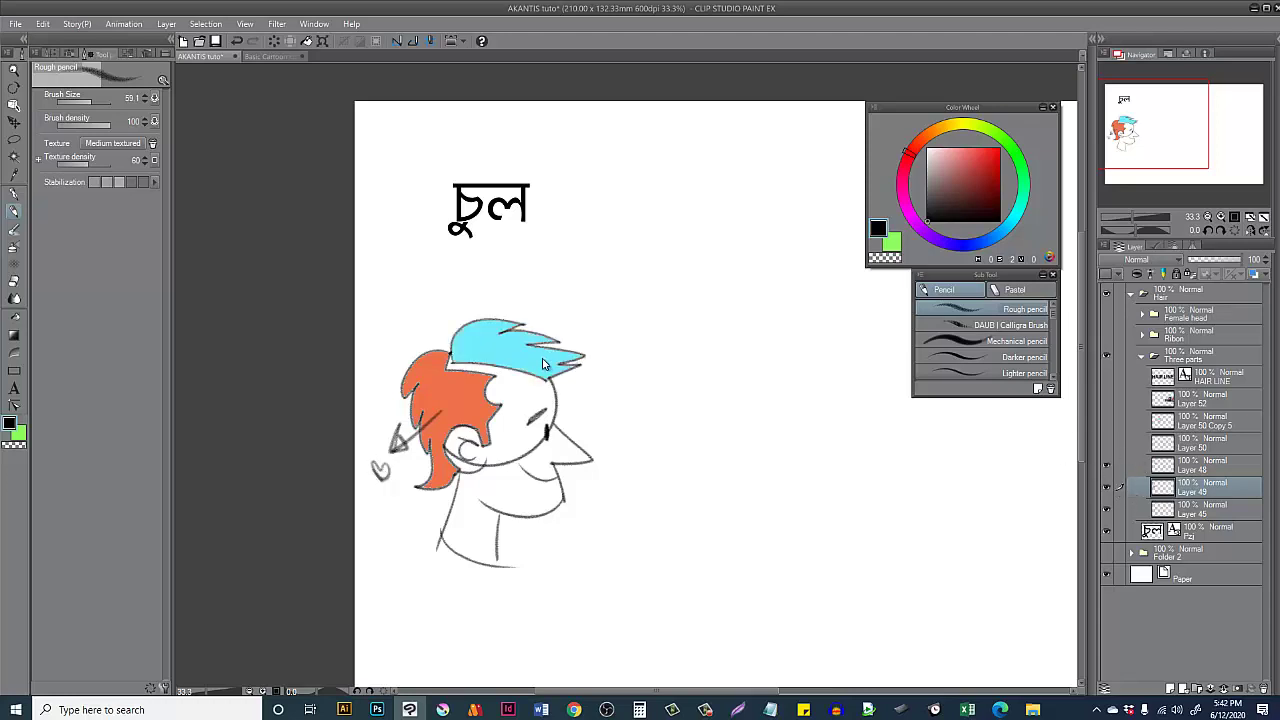
drag(545, 362, 634, 268)
key(ctrl+z)
click(1200, 487)
drag(612, 275, 618, 300)
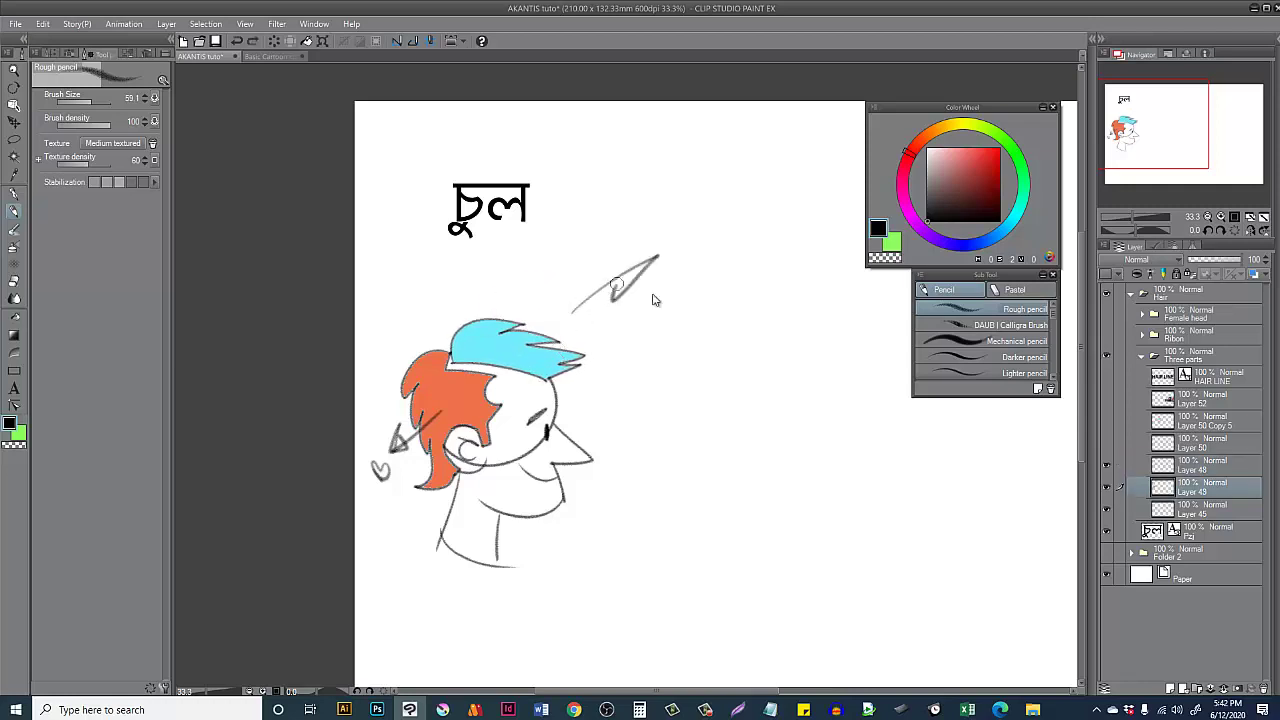
key(ctrl+z)
key(ctrl+z)
Step: Try pencil marks in front of the blue fringe and near the orange hair, and undo them
drag(618, 368, 531, 416)
mouse_move(630, 402)
mouse_down()
mouse_move(518, 346)
mouse_move(546, 372)
mouse_up()
key(ctrl+z)
mouse_move(364, 424)
mouse_down()
mouse_move(337, 515)
mouse_move(362, 424)
mouse_up()
key(ctrl+z)
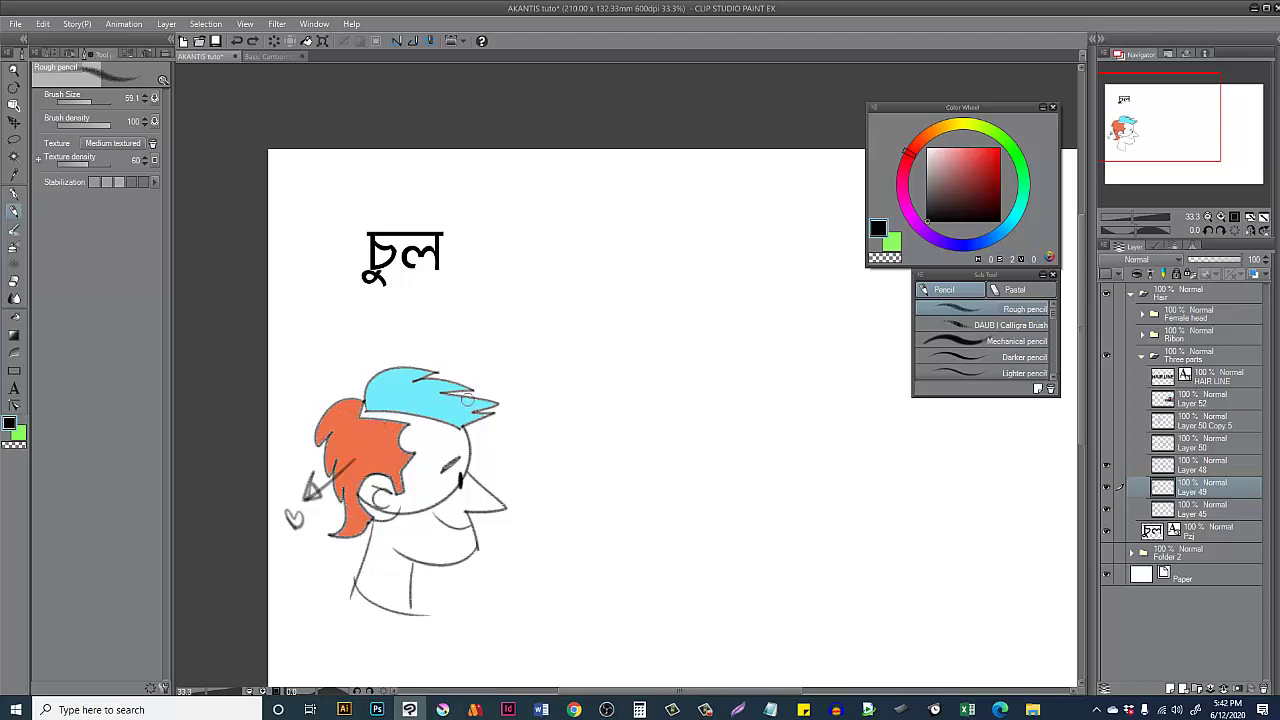
Step: Try strokes running down along the orange back hair, undoing each one
mouse_move(352, 398)
mouse_down()
mouse_move(336, 686)
mouse_move(361, 523)
mouse_up()
key(ctrl+z)
drag(400, 472, 429, 447)
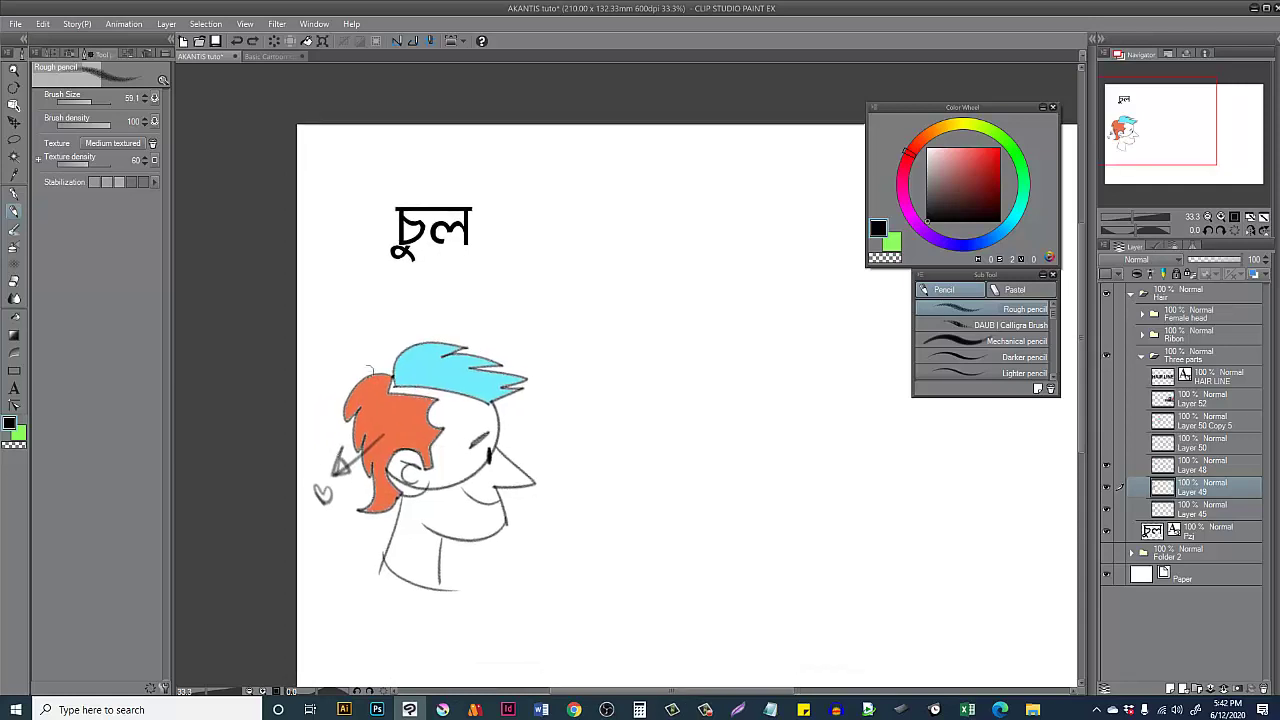
drag(374, 373, 393, 513)
key(ctrl+z)
mouse_move(377, 450)
mouse_down()
mouse_move(349, 538)
mouse_move(368, 540)
mouse_up()
key(ctrl+z)
Step: Try direction strokes sweeping around the blue top hair and past its front tips, undoing each one
mouse_move(457, 411)
mouse_down()
mouse_move(478, 428)
mouse_move(572, 325)
mouse_up()
key(ctrl+z)
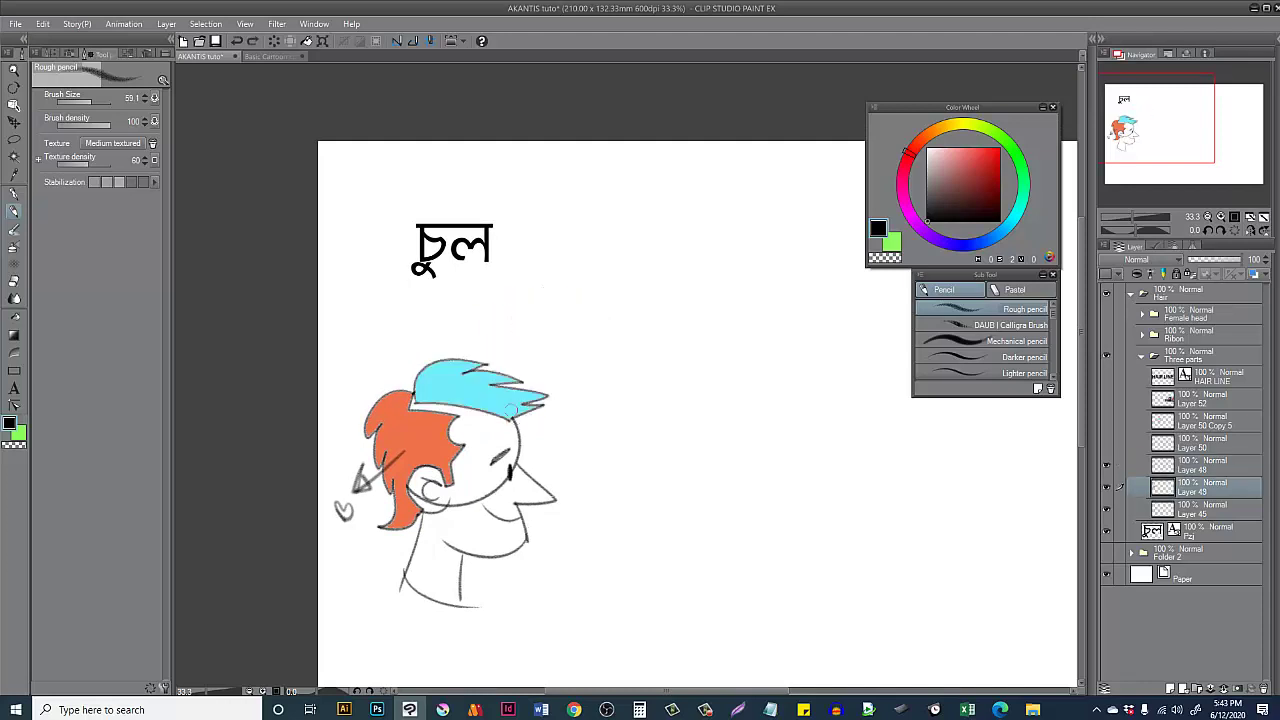
mouse_move(540, 406)
mouse_down()
mouse_move(586, 430)
mouse_move(571, 430)
mouse_up()
key(ctrl+z)
key(ctrl+z)
mouse_move(535, 300)
mouse_down()
mouse_move(400, 365)
mouse_move(535, 316)
mouse_move(424, 402)
mouse_up()
key(ctrl+z)
key(ctrl+z)
drag(490, 376, 617, 342)
key(ctrl+z)
Step: Try fringe strands hanging from the blue hair down over the forehead, and undo them
drag(522, 415, 523, 474)
mouse_move(502, 415)
mouse_down()
mouse_move(507, 470)
mouse_move(481, 475)
mouse_up()
key(ctrl+z)
key(ctrl+z)
key(ctrl+z)
key(ctrl+z)
key(ctrl+z)
Step: Try strokes rising from the top of the blue hair, and undo them
mouse_move(470, 362)
mouse_down()
mouse_move(560, 310)
mouse_move(524, 351)
mouse_up()
key(ctrl+z)
drag(464, 386, 531, 316)
key(ctrl+z)
key(ctrl+z)
Step: Try strokes pointing from the empty area in front of the face toward the head and blue hair, and undo them
drag(581, 406, 545, 326)
drag(641, 377, 520, 383)
drag(560, 358, 576, 402)
key(ctrl+z)
key(ctrl+z)
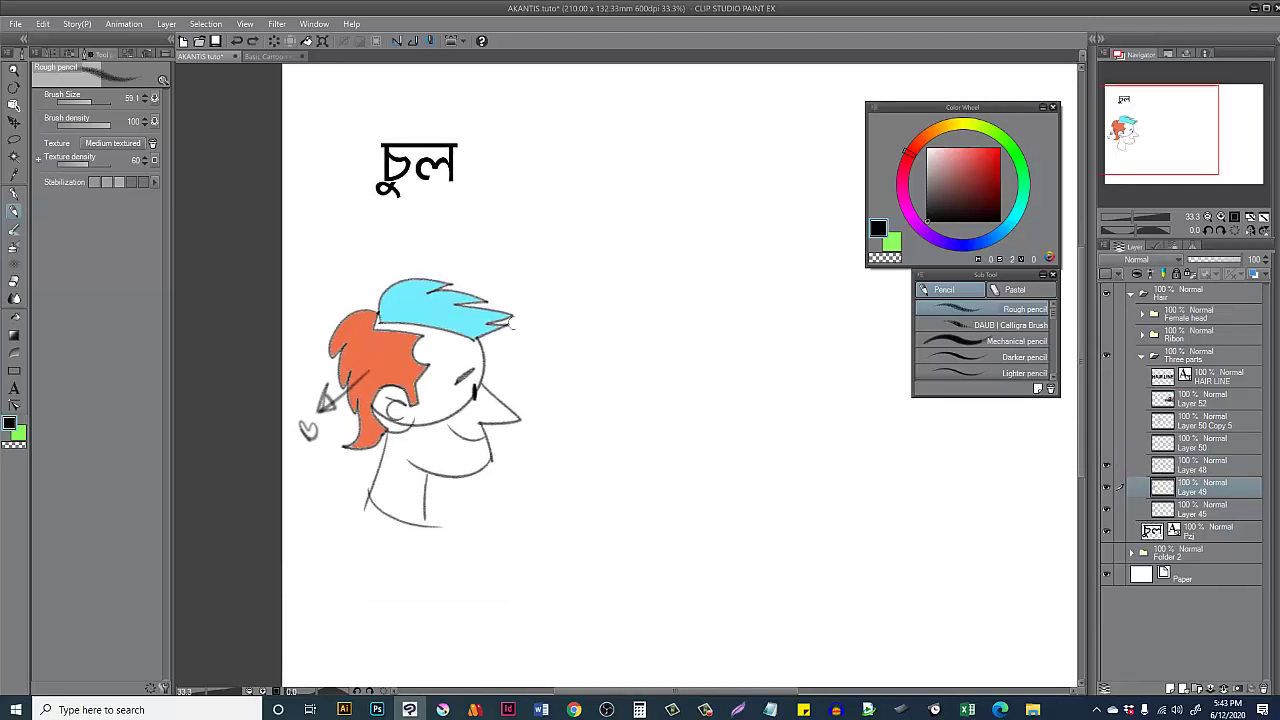
drag(529, 302, 460, 305)
key(ctrl+z)
Step: Show the yellow side hair on Layer 50 and move it slightly back and down over the orange hair
click(1106, 444)
click(1200, 443)
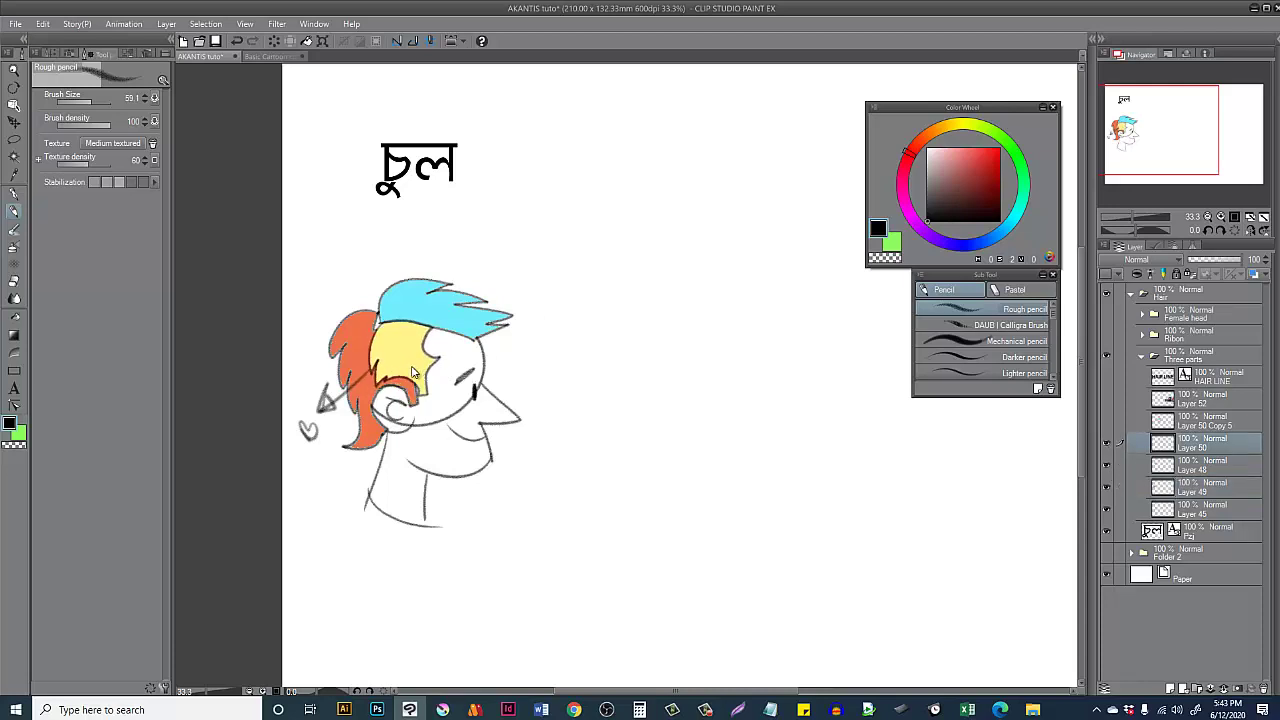
drag(412, 368, 401, 376)
Step: Try a stroke on Layer 49 toward the side of the head and a small shift of the yellow hair, undoing both
click(1200, 487)
drag(613, 355, 483, 366)
key(ctrl+z)
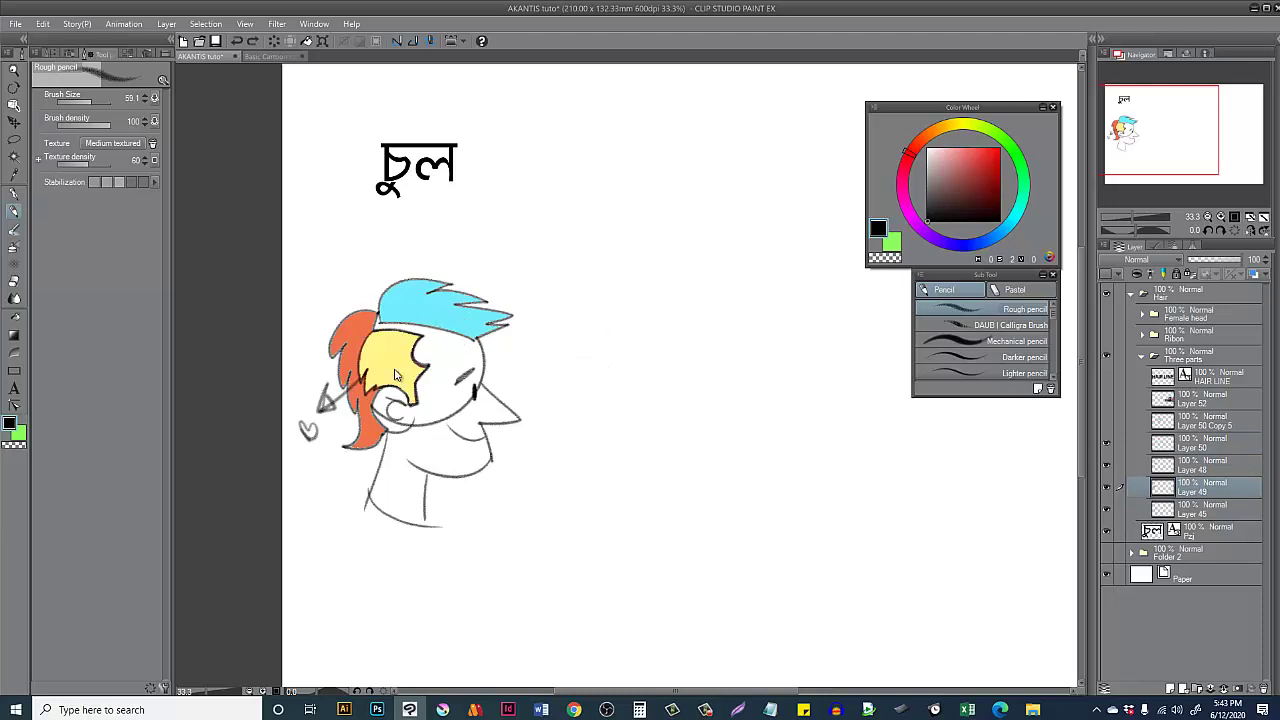
drag(395, 373, 405, 362)
key(ctrl+z)
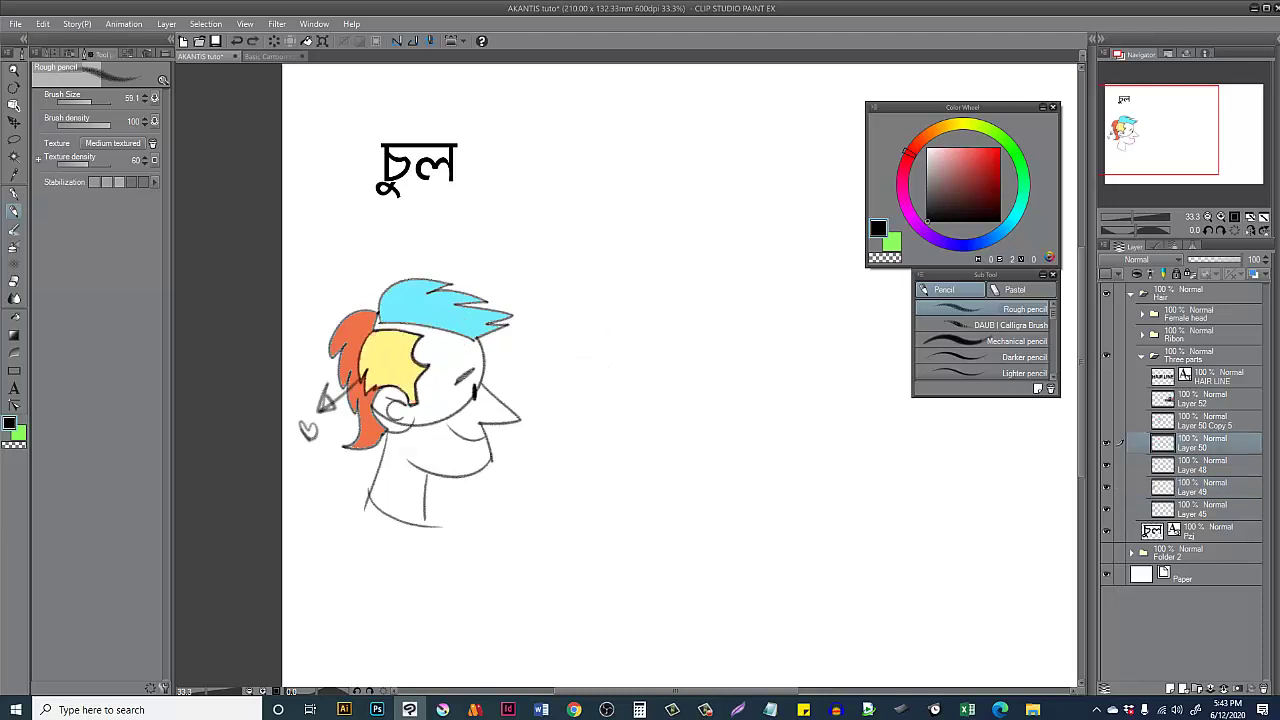
key(ctrl+z)
Step: Try a long curve sweeping upward from the orange back hair over the head, and undo it
drag(511, 334, 414, 376)
mouse_move(514, 277)
mouse_down()
mouse_move(600, 375)
mouse_move(512, 278)
mouse_up()
key(ctrl+z)
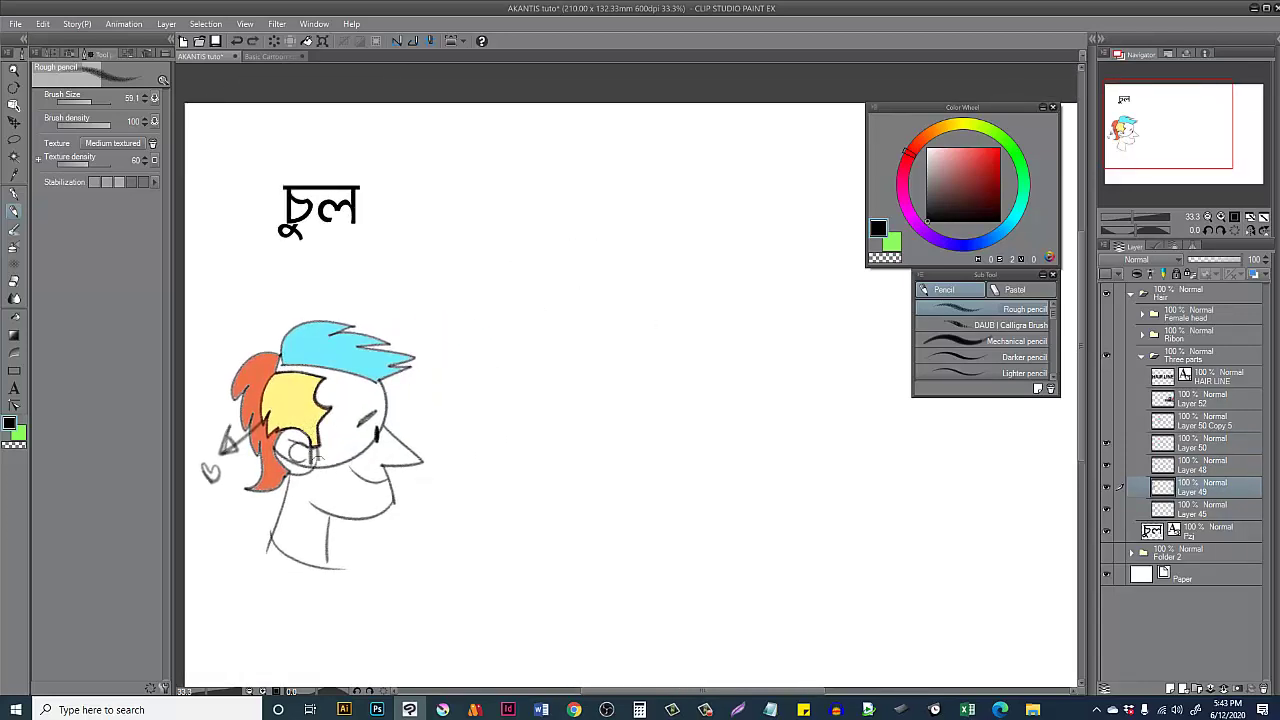
drag(361, 421, 415, 406)
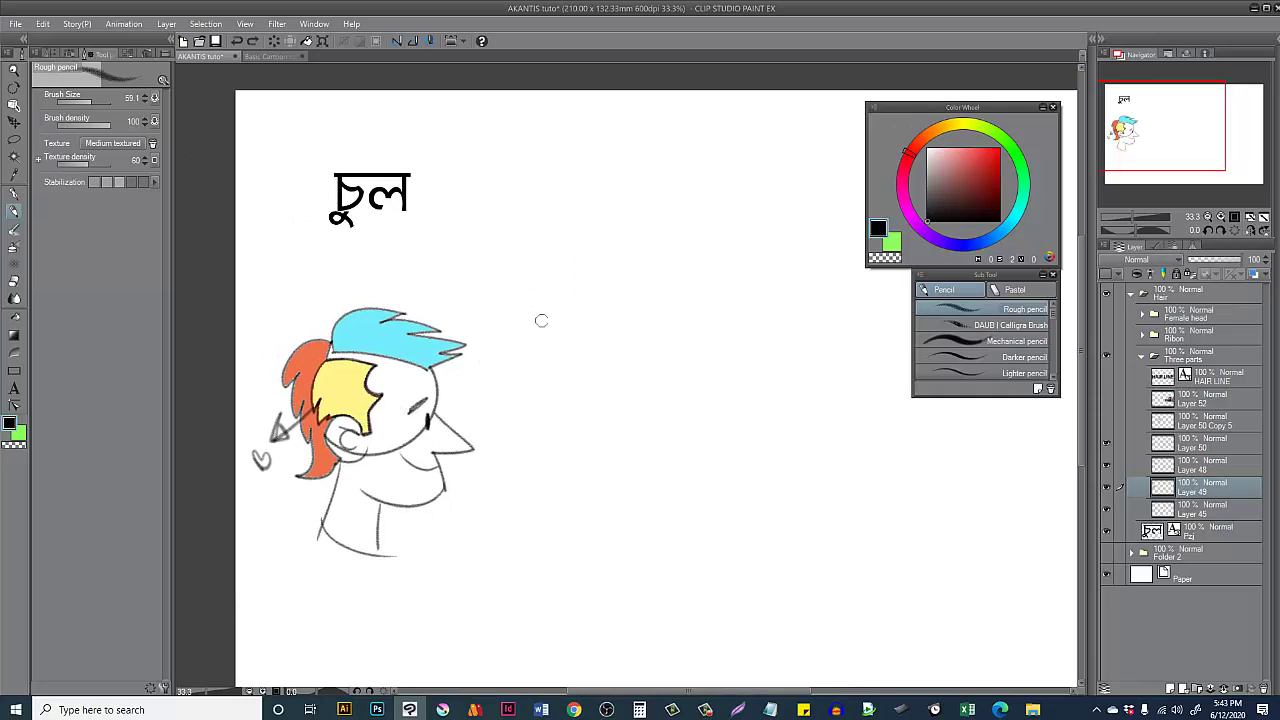
drag(300, 361, 468, 246)
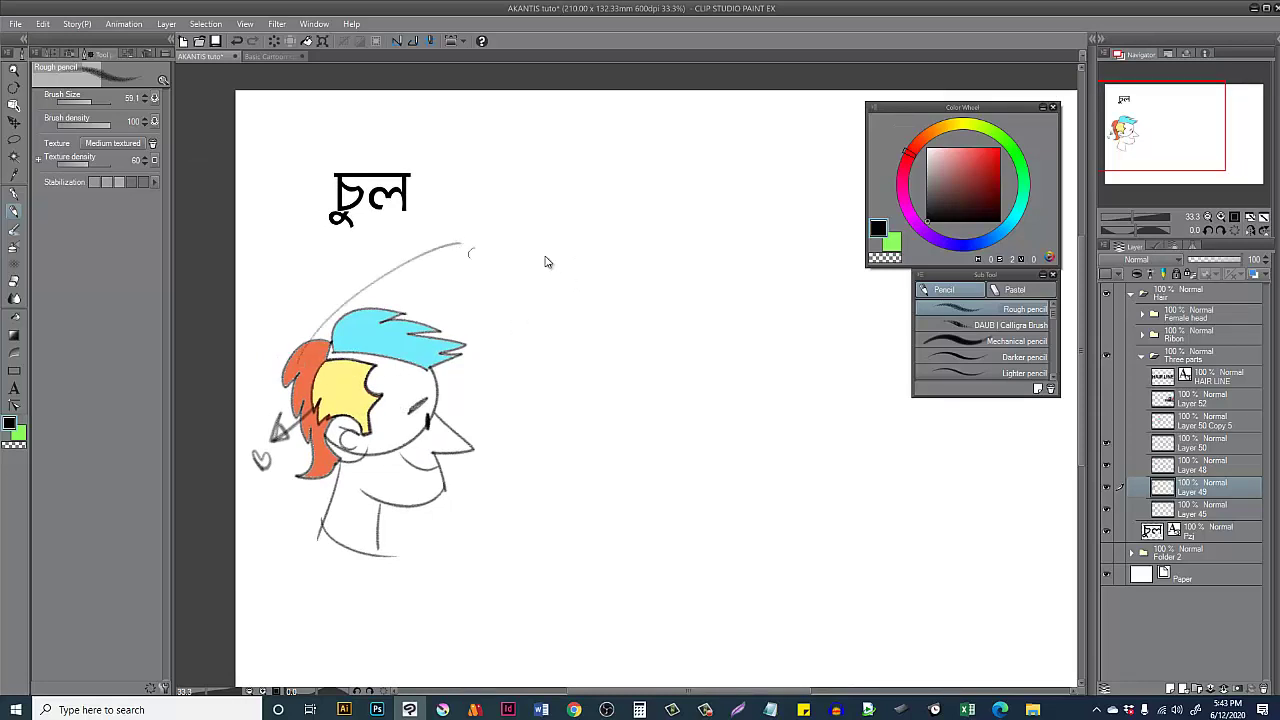
key(ctrl+z)
Step: Sketch a curved top line with tied locks hanging from both ends beside the profile head, and erase it
drag(536, 280, 672, 254)
drag(535, 279, 547, 356)
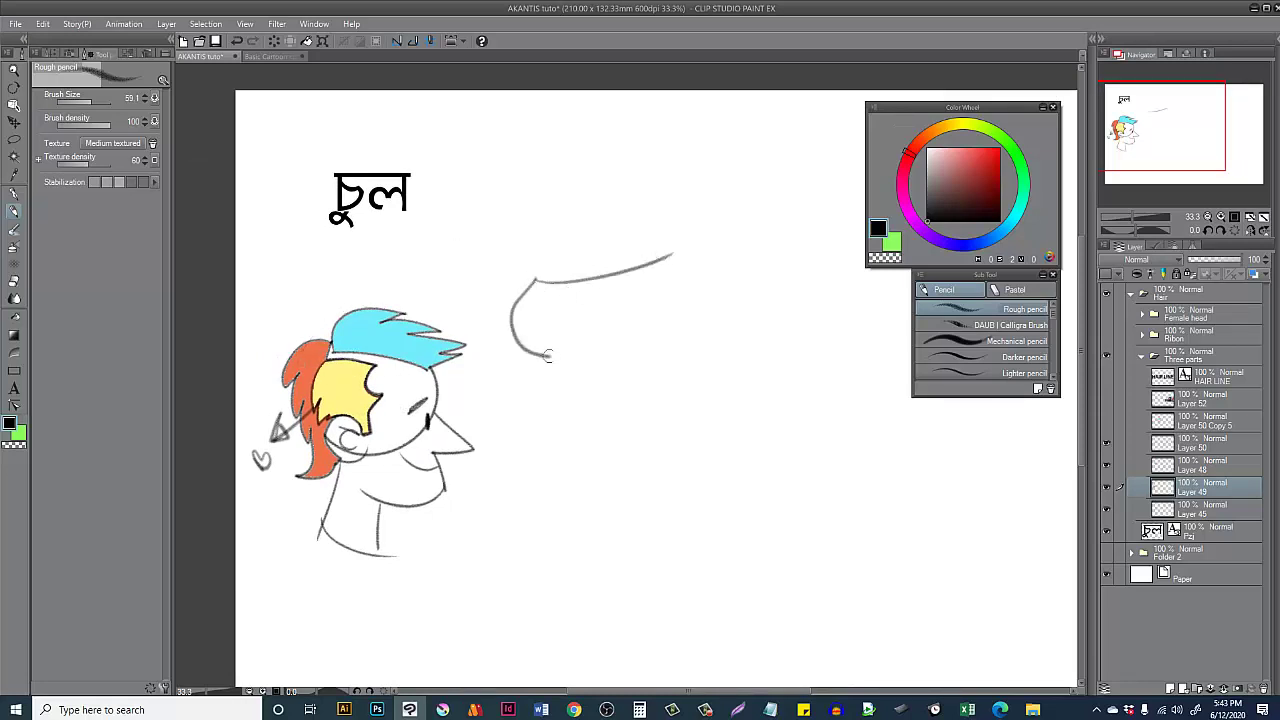
drag(540, 282, 550, 358)
mouse_move(546, 290)
mouse_down()
mouse_move(554, 360)
mouse_move(525, 368)
mouse_move(557, 412)
mouse_up()
drag(546, 360, 563, 413)
mouse_move(681, 254)
mouse_down()
mouse_move(706, 318)
mouse_move(692, 328)
mouse_move(700, 338)
mouse_move(724, 310)
mouse_up()
drag(700, 330, 710, 378)
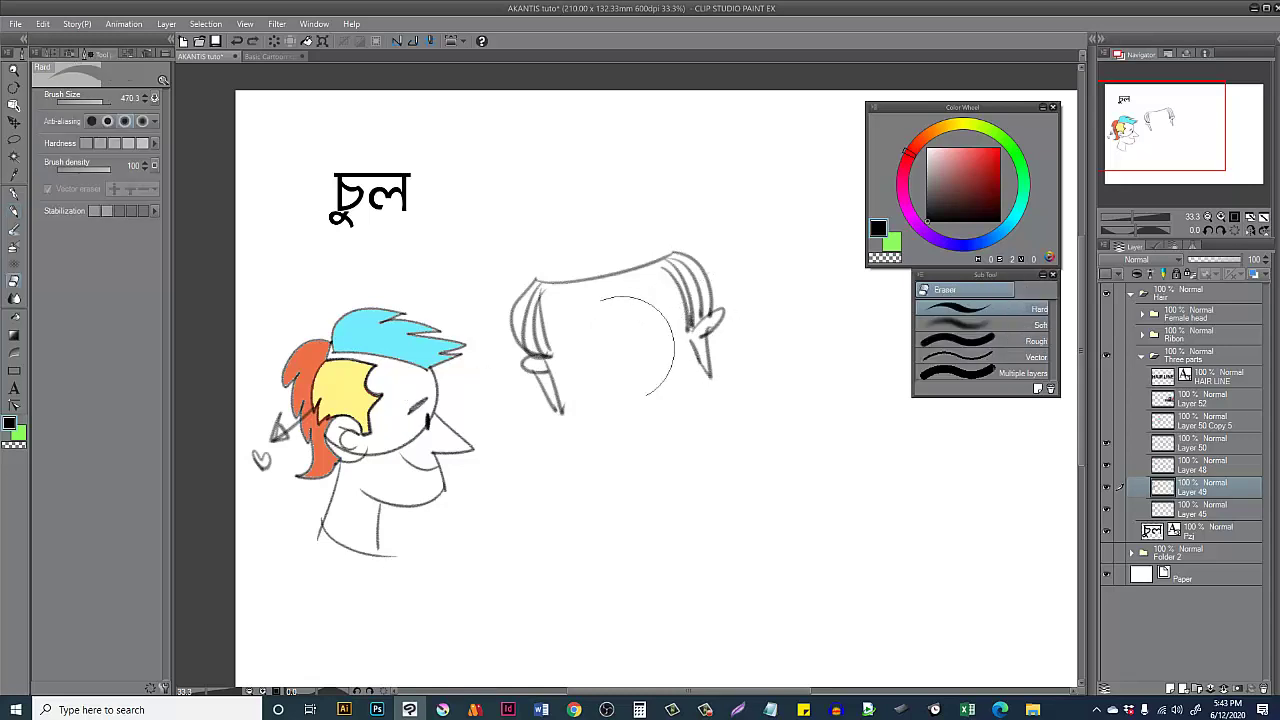
mouse_move(705, 320)
mouse_down()
mouse_move(686, 343)
mouse_move(514, 329)
mouse_move(557, 355)
mouse_move(560, 390)
mouse_up()
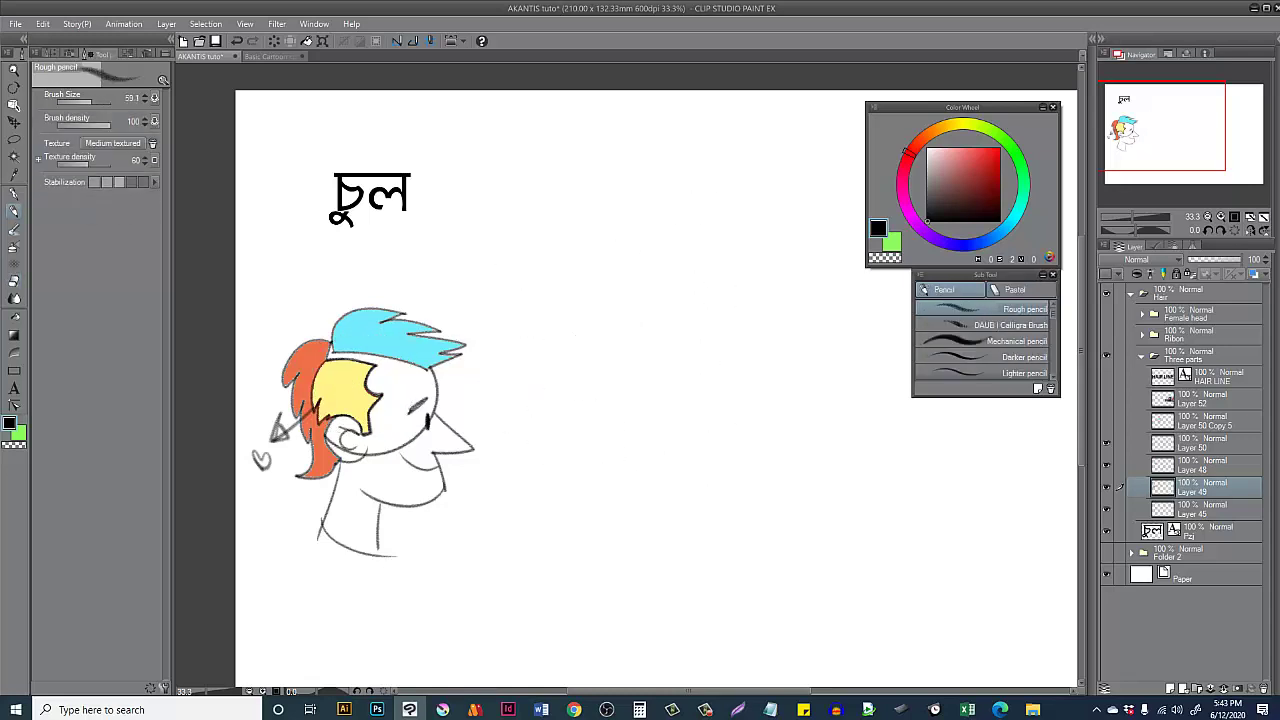
Step: Show the front-view head with blue, yellow and orange hair on Layer 50 Copy 5
click(1106, 422)
drag(757, 400, 677, 406)
mouse_move(606, 267)
mouse_down()
mouse_move(598, 279)
mouse_move(595, 210)
mouse_up()
mouse_move(597, 210)
mouse_down()
mouse_move(615, 232)
mouse_move(580, 219)
mouse_up()
key(ctrl+z)
key(ctrl+z)
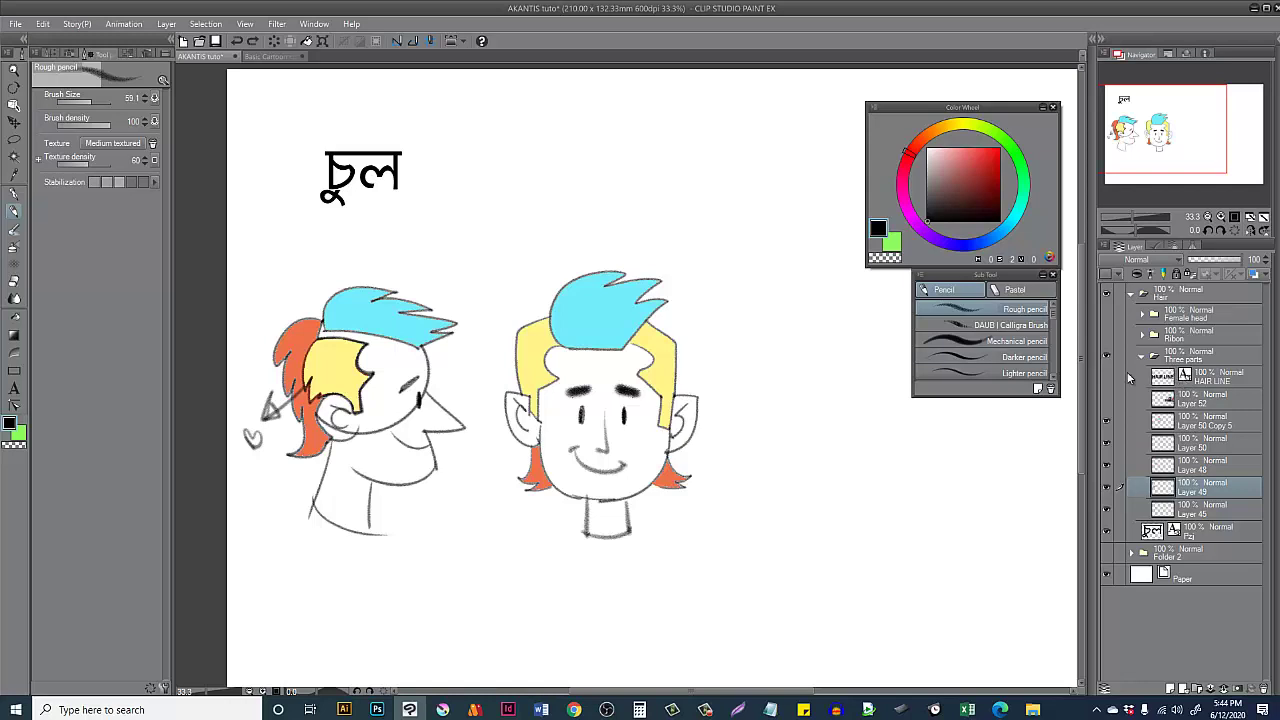
Step: Add a new layer above the HAIR LINE layer and try direction arrows around the front-view hair
click(1128, 377)
key(ctrl+shift+n)
drag(598, 308, 616, 214)
key(ctrl+z)
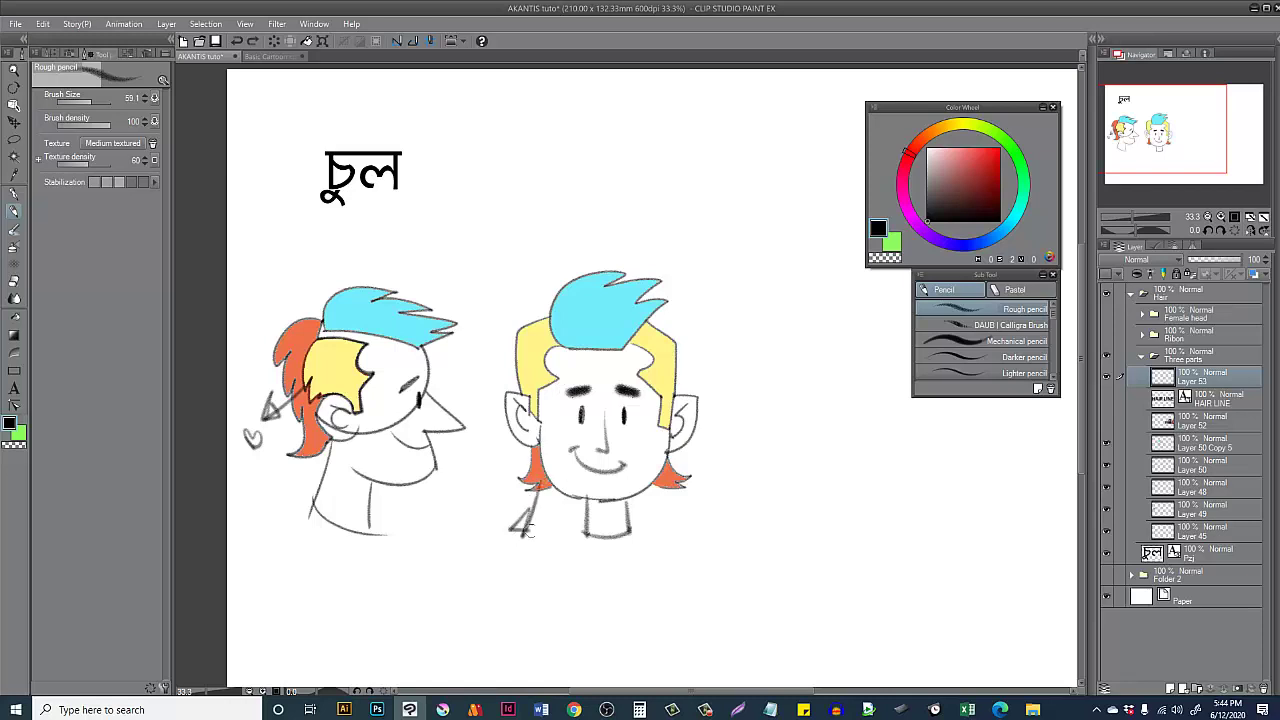
drag(653, 422, 592, 424)
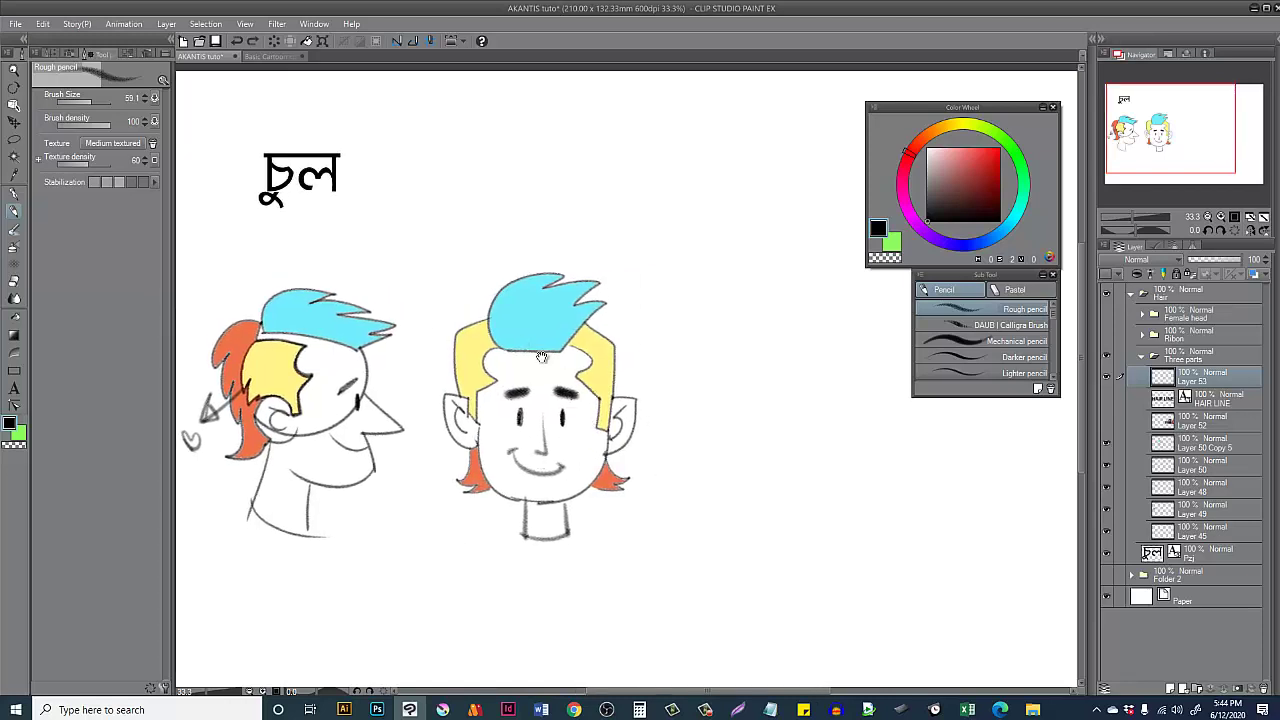
mouse_move(535, 240)
mouse_down()
mouse_move(565, 594)
mouse_move(585, 235)
mouse_up()
key(ctrl+z)
Step: Sketch a round head outline beside the front-view face, and try hair curves on it, undoing the curves
mouse_move(472, 392)
mouse_down()
mouse_move(455, 377)
mouse_move(423, 401)
mouse_up()
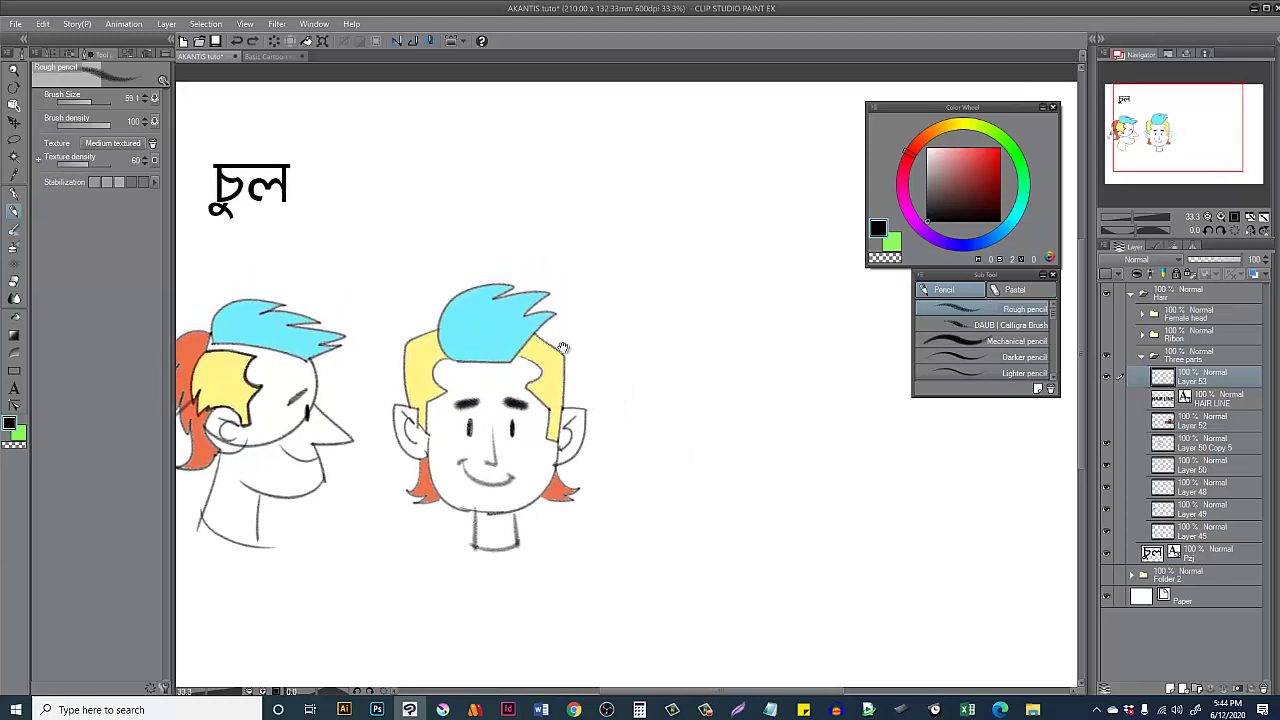
drag(563, 350, 561, 337)
drag(669, 309, 564, 298)
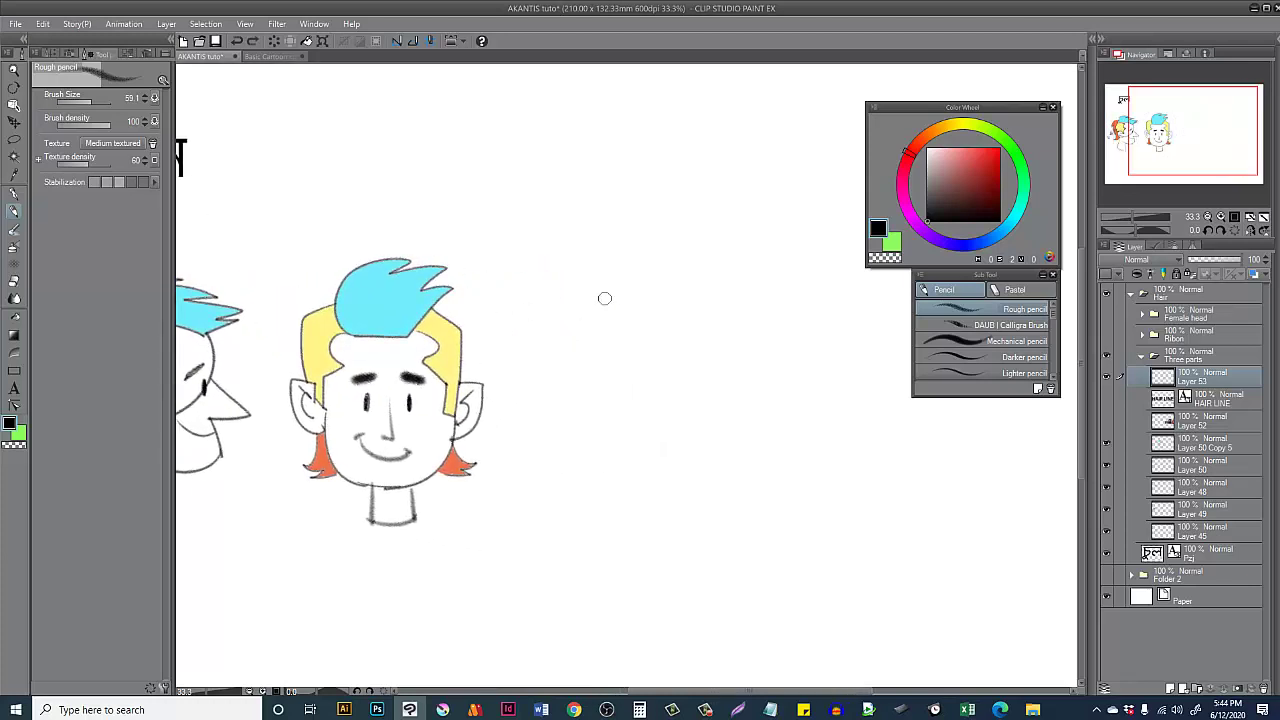
drag(652, 256, 718, 232)
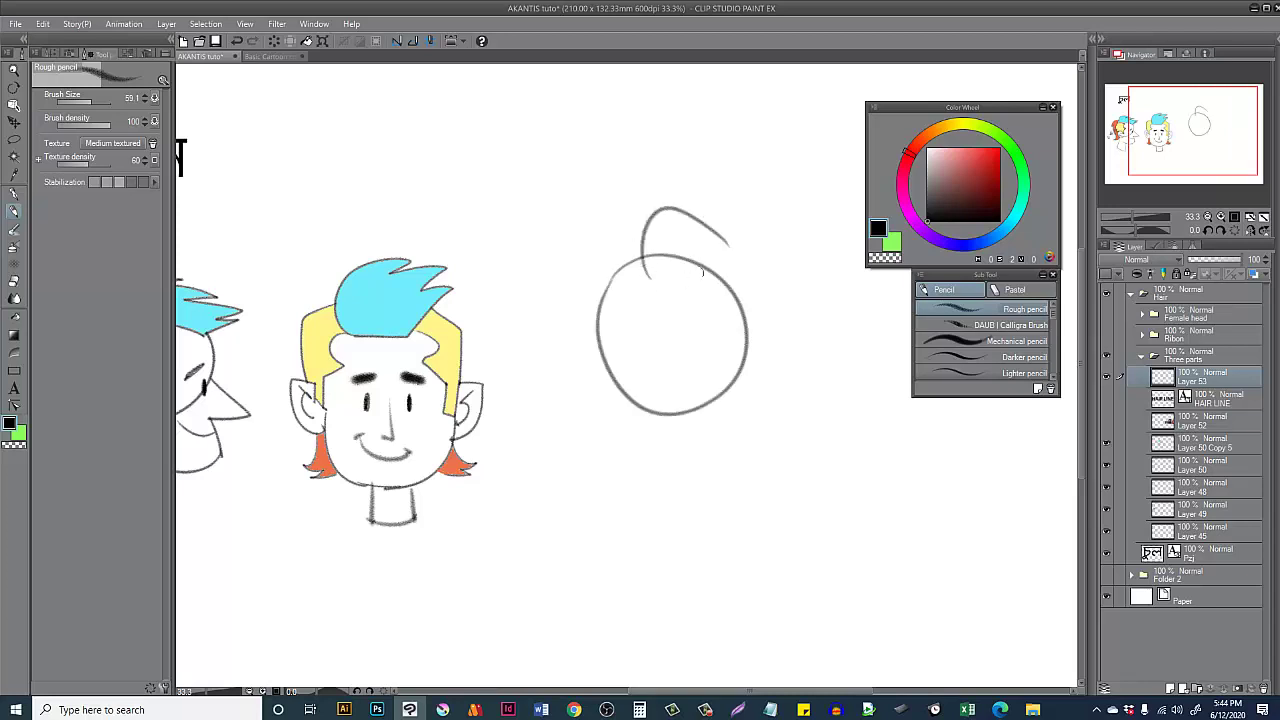
mouse_move(656, 282)
mouse_down()
mouse_move(756, 295)
mouse_move(766, 353)
mouse_move(738, 333)
mouse_up()
key(ctrl+z)
key(ctrl+z)
key(ctrl+z)
key(ctrl+z)
key(ctrl+z)
key(ctrl+z)
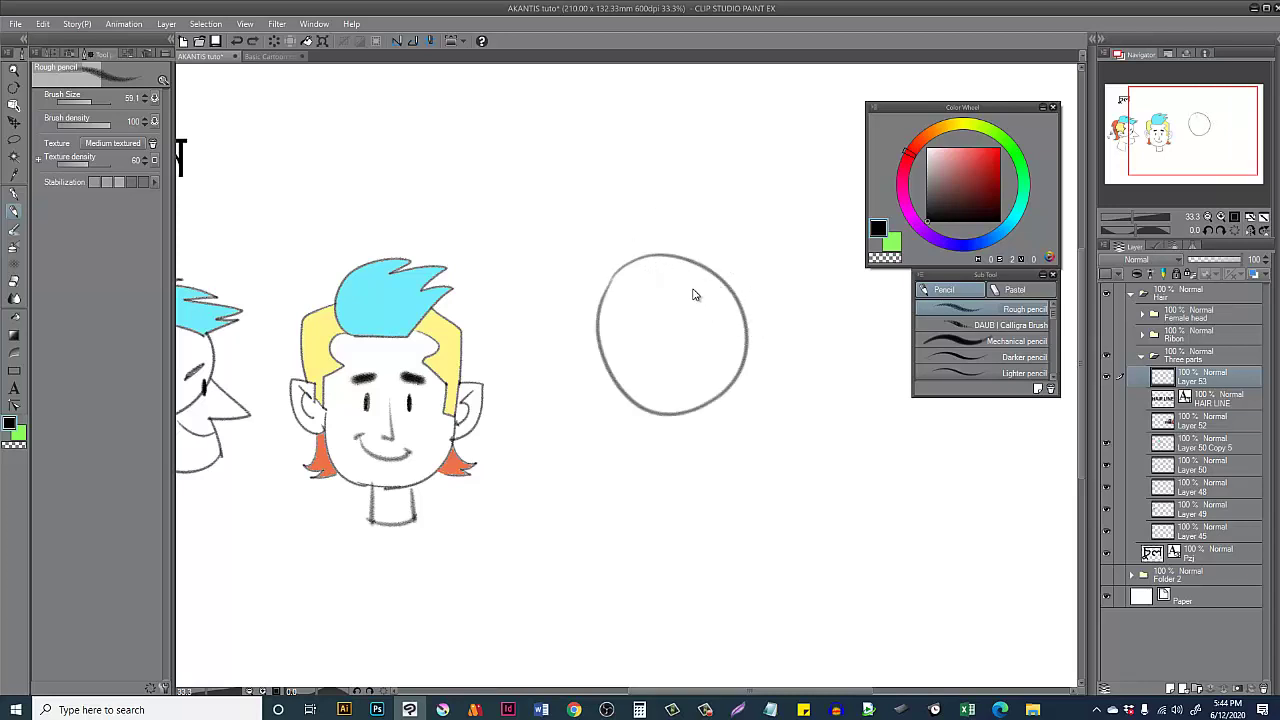
Step: Try a hairline stroke across the front-view forehead and a curve near the top of the round head outline, undoing both
drag(340, 337, 438, 336)
key(ctrl+z)
drag(663, 289, 616, 281)
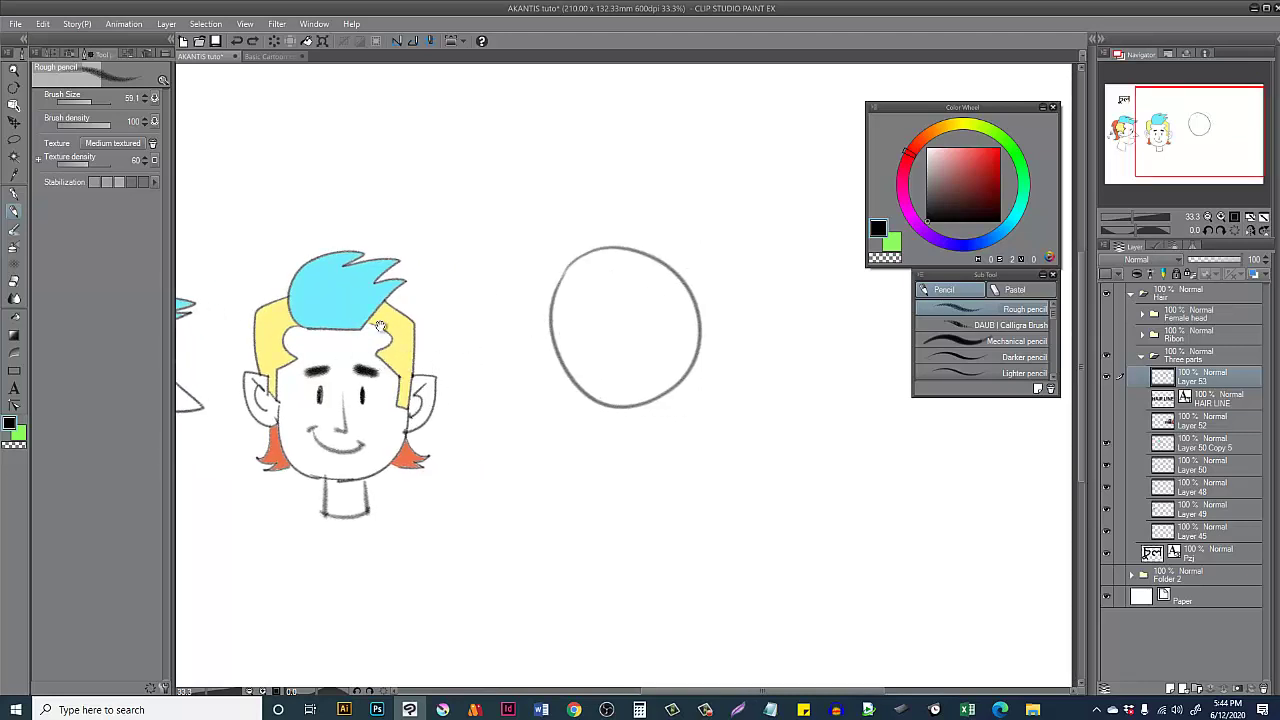
mouse_move(633, 267)
mouse_down()
mouse_move(657, 309)
mouse_move(628, 300)
mouse_move(712, 256)
mouse_up()
key(ctrl+z)
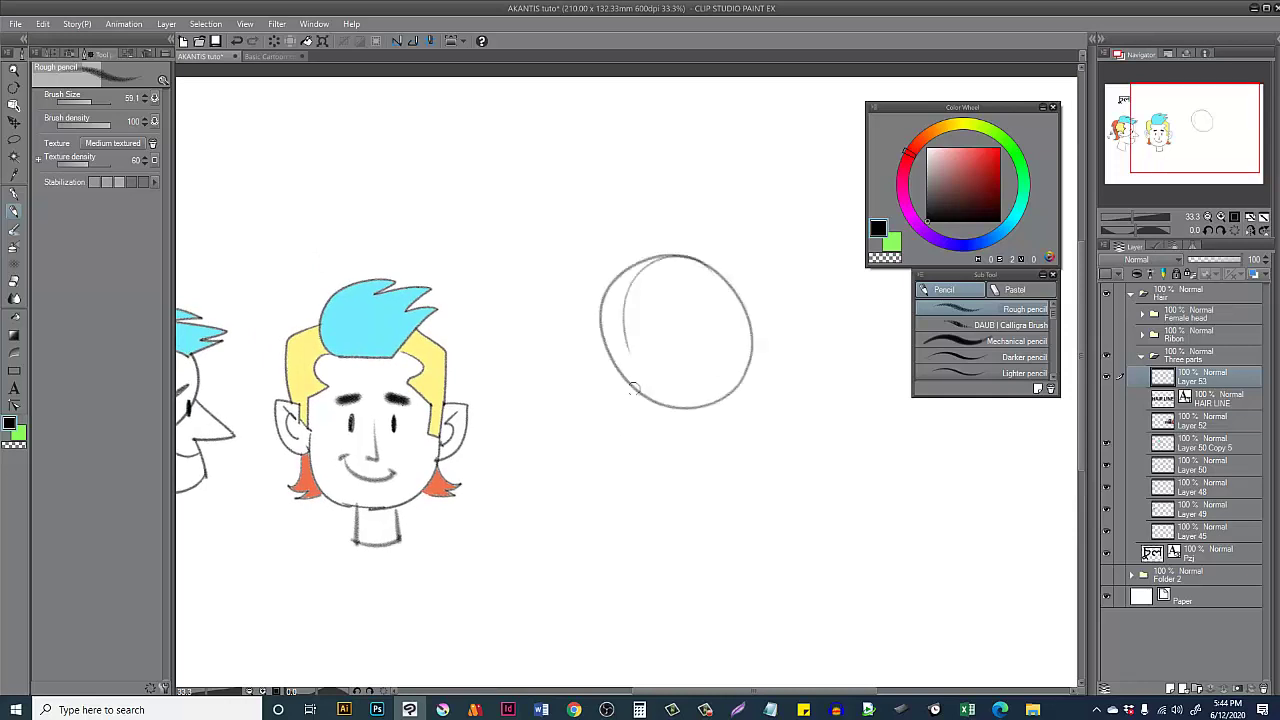
Step: Sketch the jaw, ear and neck of the tilted head around the round outline, and mark its eyes
drag(622, 352, 676, 460)
drag(760, 330, 740, 432)
mouse_move(650, 435)
mouse_down()
mouse_move(745, 430)
mouse_move(603, 537)
mouse_up()
drag(712, 449, 686, 535)
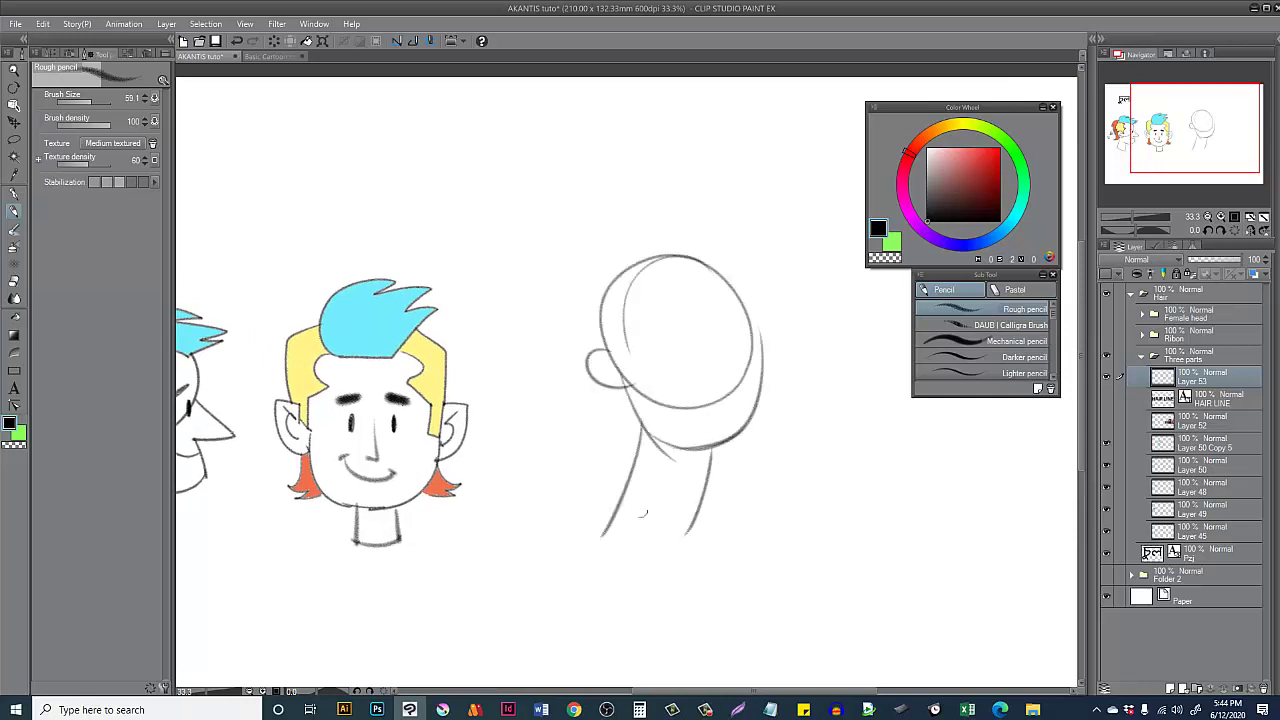
drag(631, 489, 704, 515)
drag(740, 423, 704, 448)
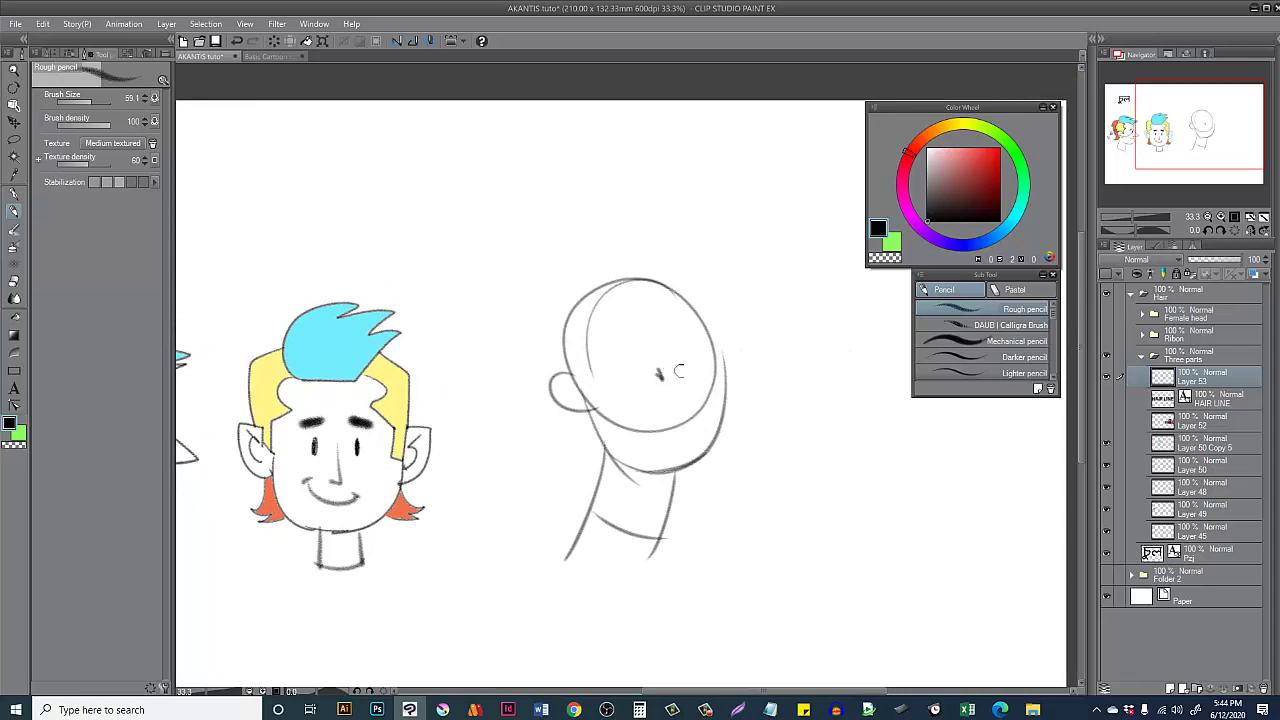
drag(691, 361, 784, 351)
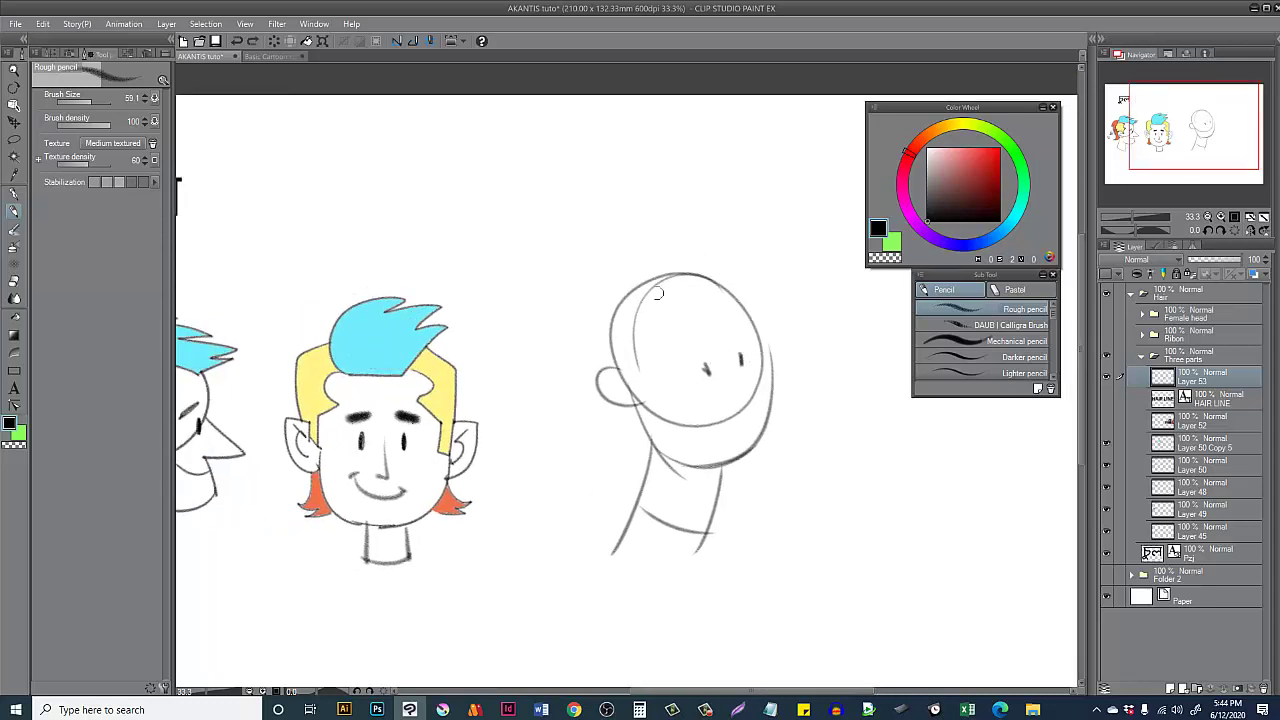
Step: Try several hairline curves across the forehead and crown of the tilted head, undoing the strokes
mouse_move(610, 306)
mouse_down()
mouse_move(660, 332)
mouse_move(730, 303)
mouse_up()
key(ctrl+z)
drag(671, 339, 739, 308)
key(ctrl+z)
key(ctrl+z)
mouse_move(667, 285)
mouse_down()
mouse_move(711, 296)
mouse_move(744, 262)
mouse_move(804, 282)
mouse_move(810, 314)
mouse_up()
key(ctrl+z)
key(ctrl+z)
drag(622, 292, 714, 276)
key(ctrl+z)
key(ctrl+z)
mouse_move(620, 321)
mouse_down()
mouse_move(661, 303)
mouse_move(674, 330)
mouse_move(616, 346)
mouse_up()
key(ctrl+z)
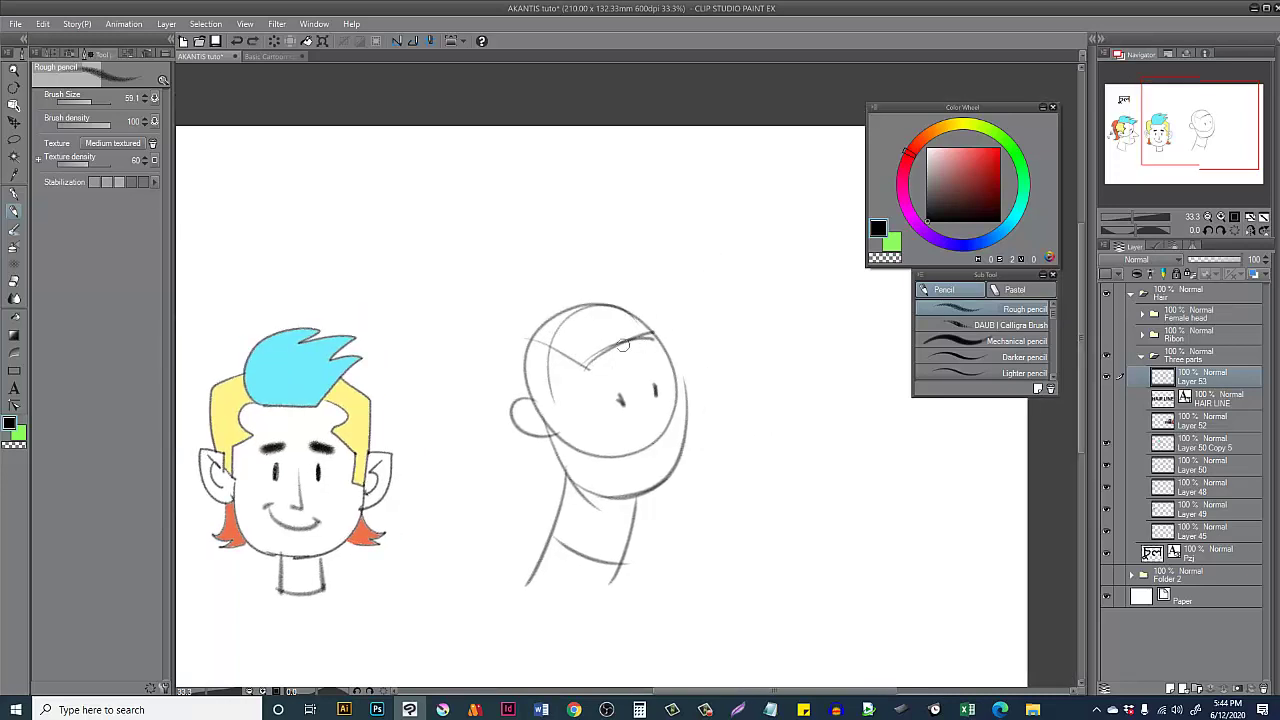
Step: Sketch top hair sweeping up from the angled hairline into a tall curl, with flowing strands and a darker hairline edge
mouse_move(552, 320)
mouse_down()
mouse_move(690, 210)
mouse_move(715, 212)
mouse_move(653, 346)
mouse_up()
mouse_move(548, 347)
mouse_down()
mouse_move(718, 286)
mouse_move(708, 243)
mouse_move(601, 344)
mouse_up()
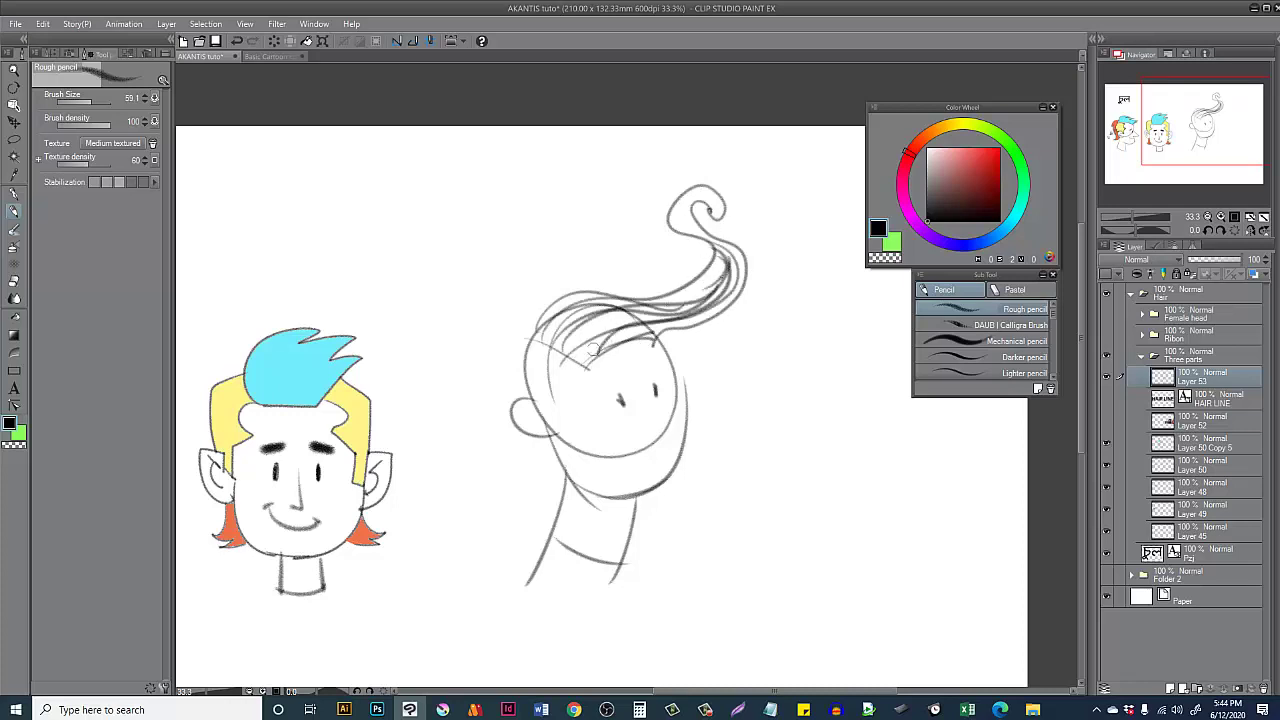
mouse_move(588, 352)
mouse_down()
mouse_move(684, 312)
mouse_move(730, 258)
mouse_move(696, 204)
mouse_up()
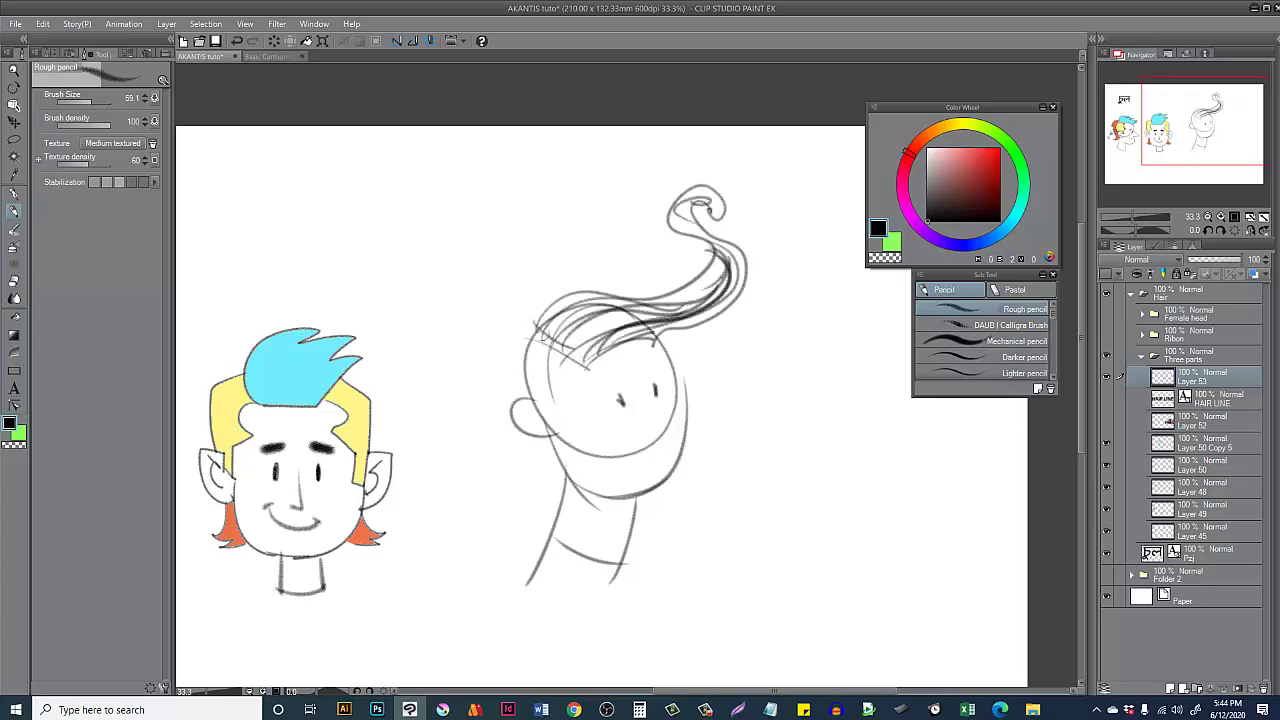
mouse_move(536, 326)
mouse_down()
mouse_move(582, 364)
mouse_move(644, 328)
mouse_up()
Step: Write the note FORM beside the tilted head
drag(718, 366, 734, 400)
mouse_move(722, 370)
mouse_down()
mouse_move(775, 364)
mouse_move(822, 339)
mouse_up()
drag(660, 386, 487, 334)
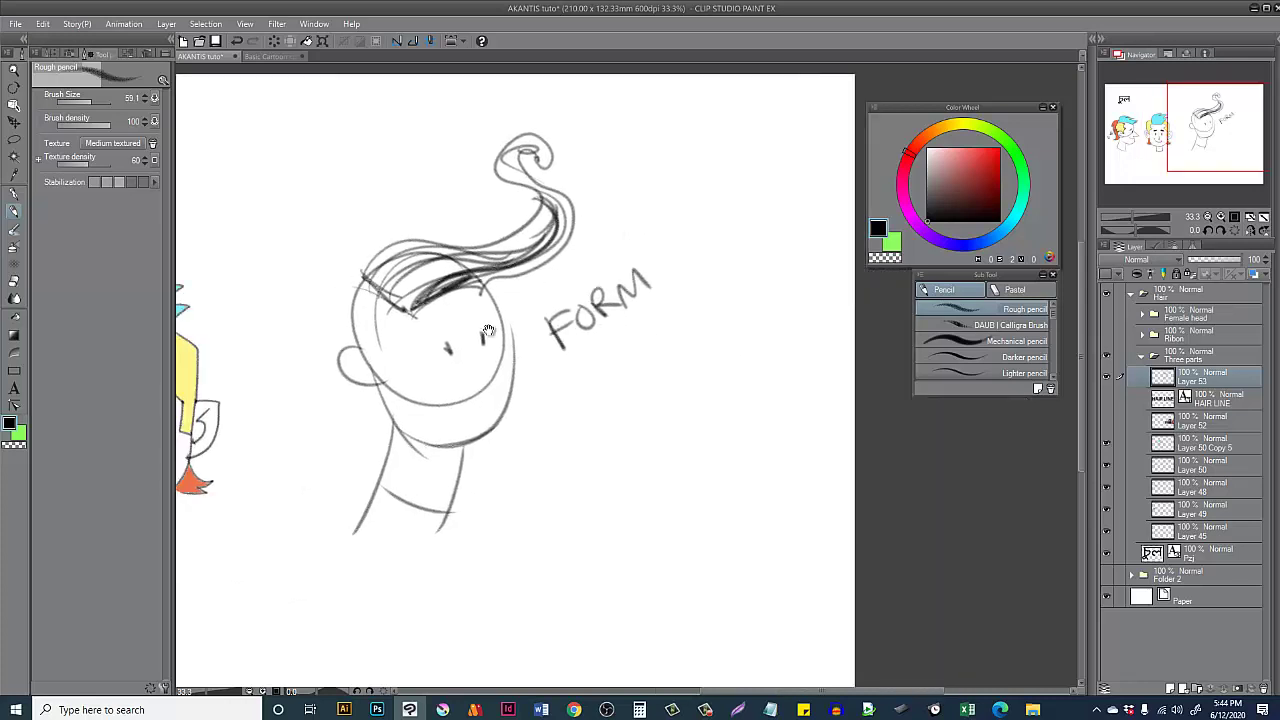
drag(417, 299, 456, 269)
Step: Sketch a large curved hair form beside the FORM note, hatch its shaded side and add light strands
mouse_move(596, 510)
mouse_down()
mouse_move(580, 445)
mouse_move(688, 355)
mouse_move(714, 254)
mouse_move(741, 278)
mouse_move(710, 275)
mouse_move(718, 347)
mouse_move(749, 412)
mouse_move(709, 461)
mouse_move(697, 504)
mouse_move(634, 514)
mouse_move(627, 487)
mouse_move(715, 402)
mouse_move(697, 347)
mouse_move(702, 270)
mouse_move(738, 267)
mouse_up()
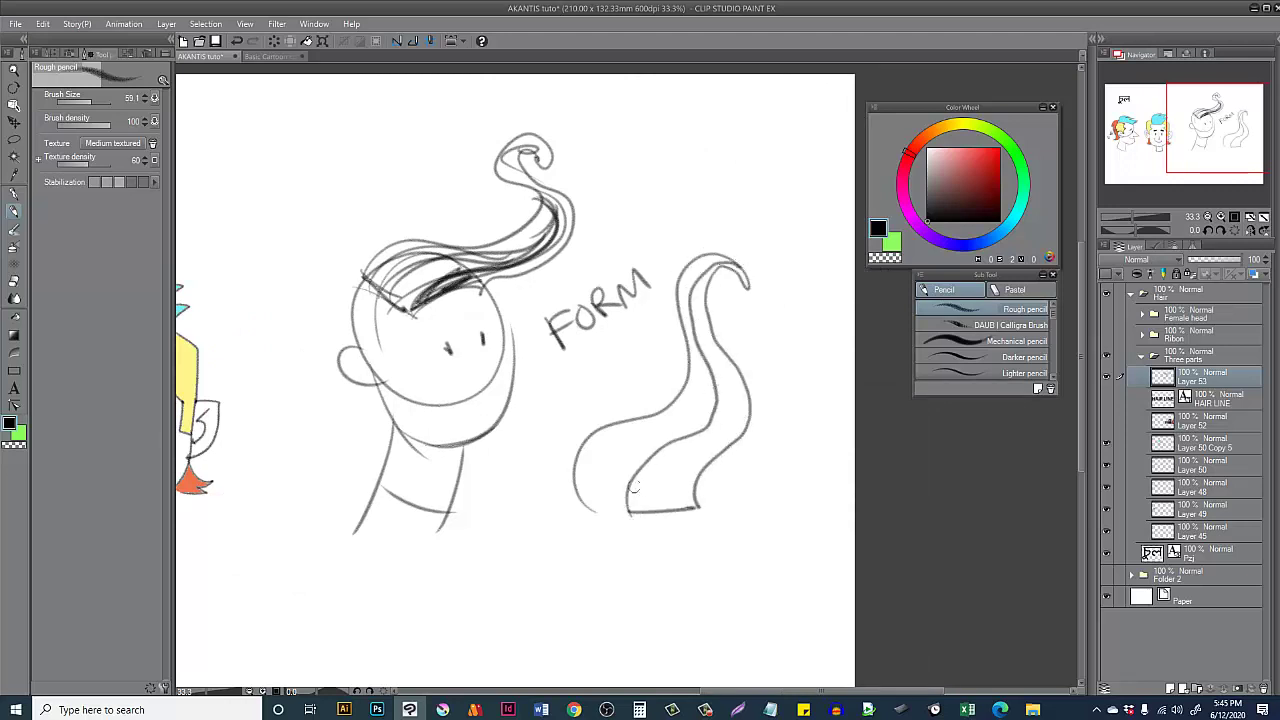
mouse_move(633, 487)
mouse_down()
mouse_move(744, 395)
mouse_move(698, 296)
mouse_move(730, 428)
mouse_up()
drag(586, 526, 700, 508)
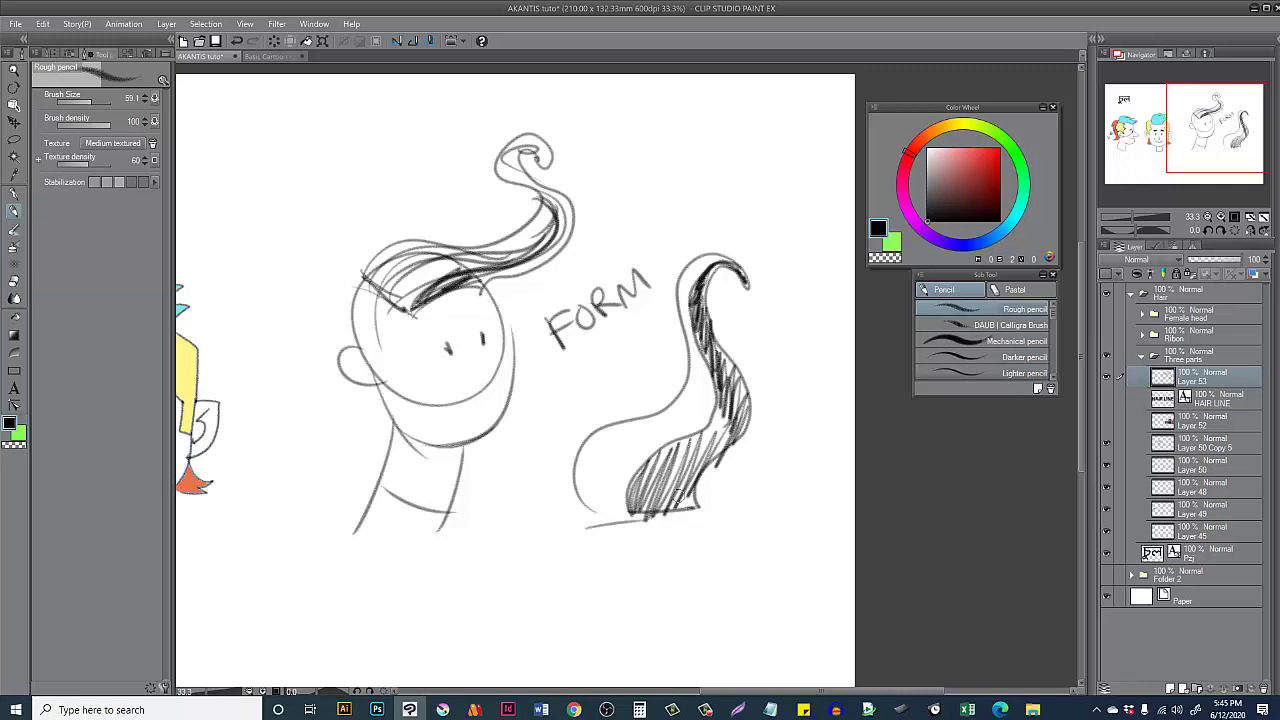
drag(611, 505, 636, 452)
drag(623, 426, 654, 380)
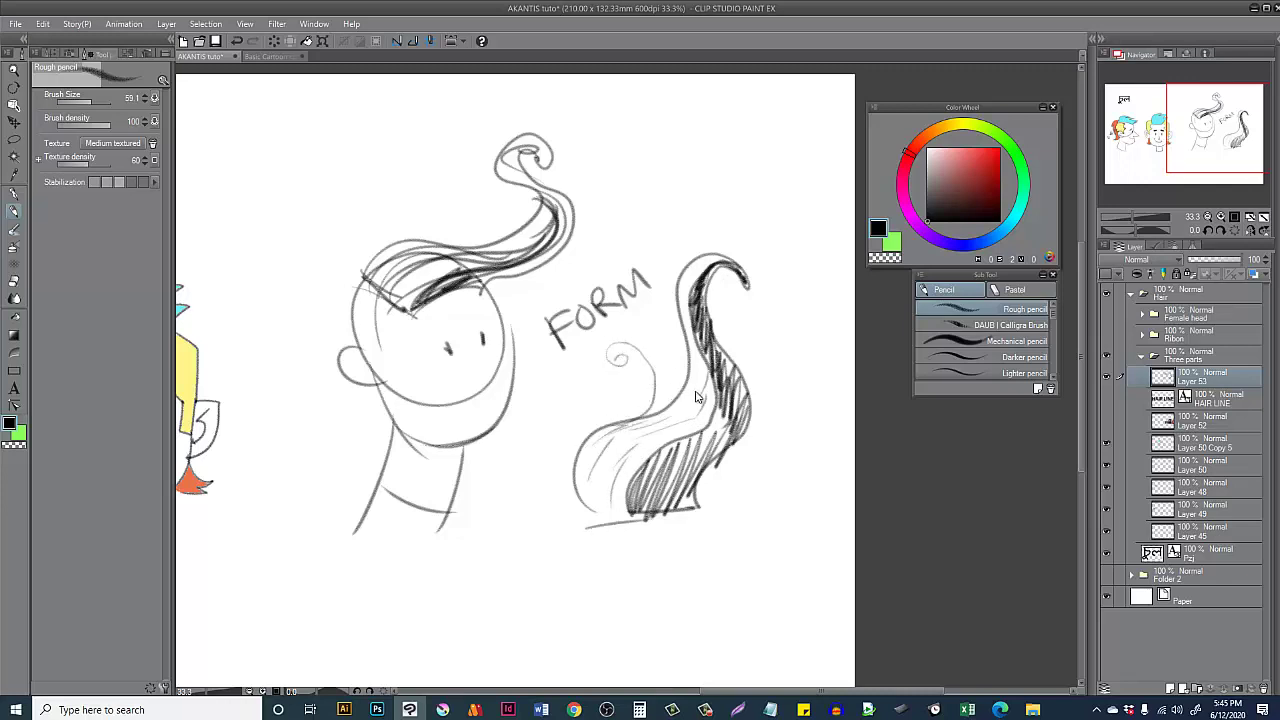
Step: Undo the last strand, erase the separate hair form and the FORM note, and return to the pencil
key(ctrl+z)
key(e)
mouse_move(742, 406)
mouse_down()
mouse_move(681, 446)
mouse_move(794, 245)
mouse_move(588, 327)
mouse_move(706, 511)
mouse_up()
key(p)
Step: Darken the underside of the swept-up top hair and sketch the side hairline curve at the temple
mouse_move(468, 298)
mouse_down()
mouse_move(492, 307)
mouse_move(500, 267)
mouse_move(524, 284)
mouse_move(621, 253)
mouse_up()
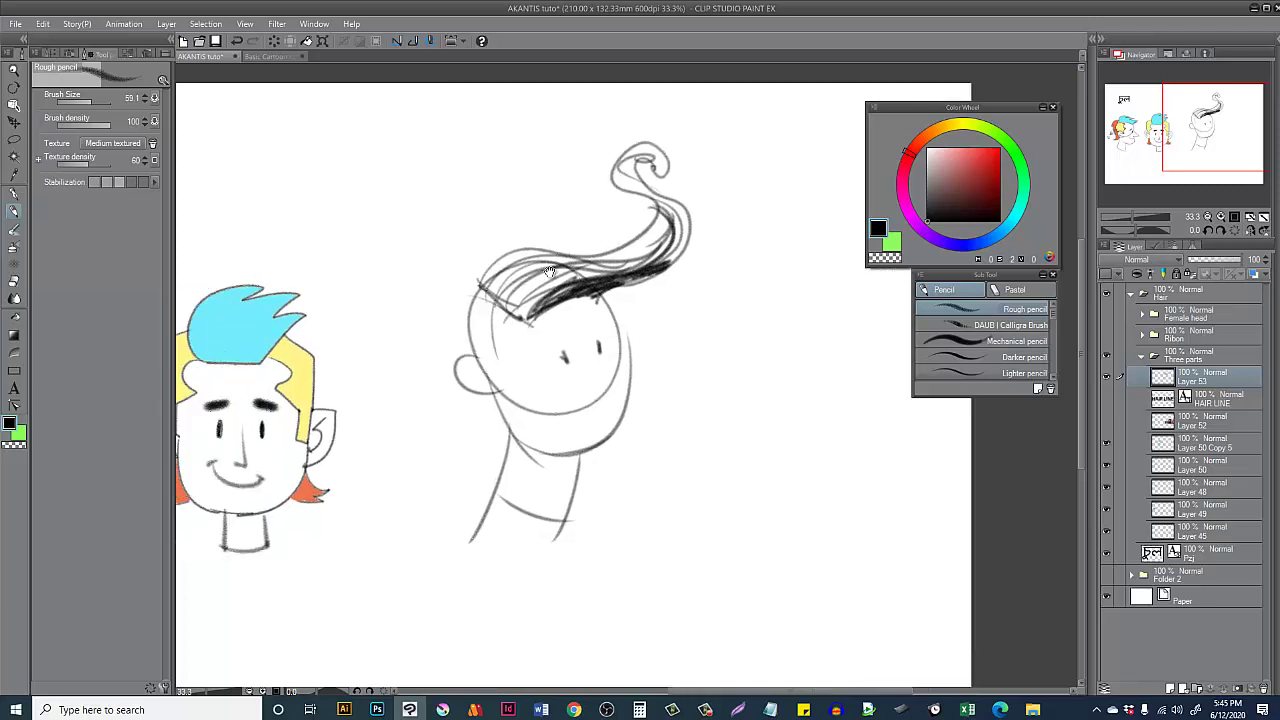
mouse_move(532, 304)
mouse_down()
mouse_move(673, 293)
mouse_move(666, 311)
mouse_move(768, 261)
mouse_move(729, 252)
mouse_up()
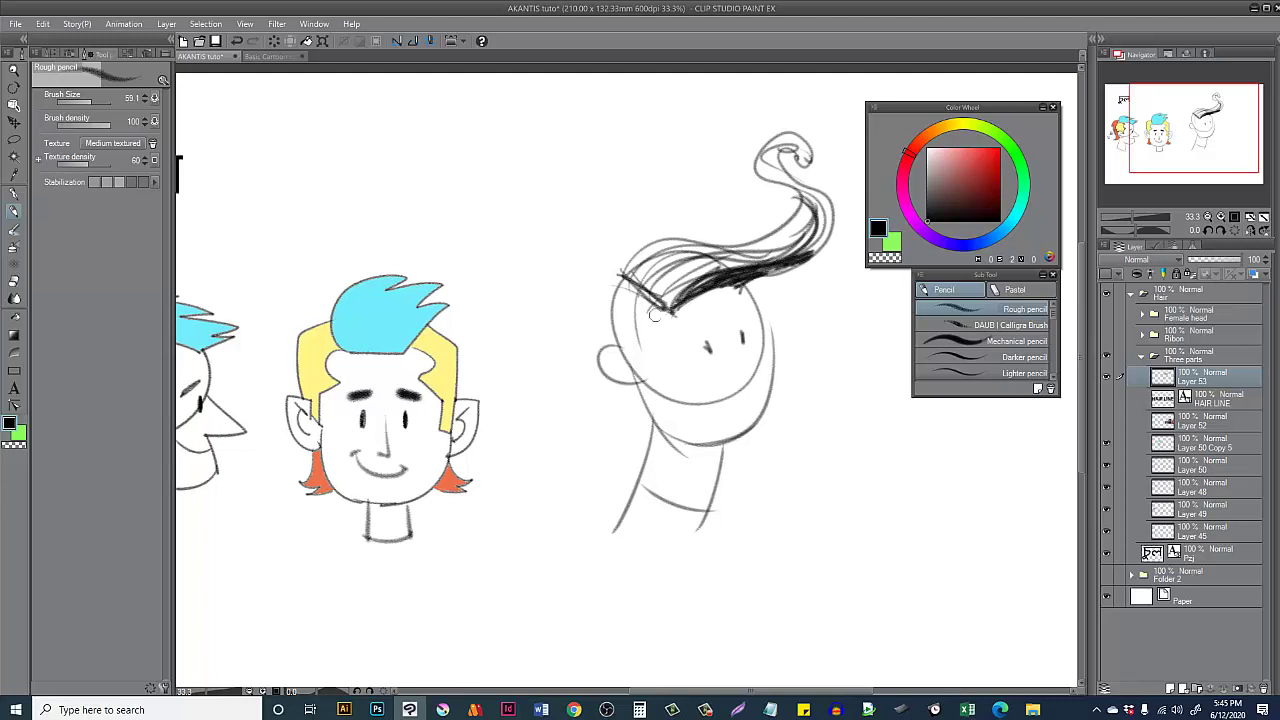
mouse_move(660, 325)
mouse_down()
mouse_move(670, 363)
mouse_move(652, 376)
mouse_move(669, 364)
mouse_up()
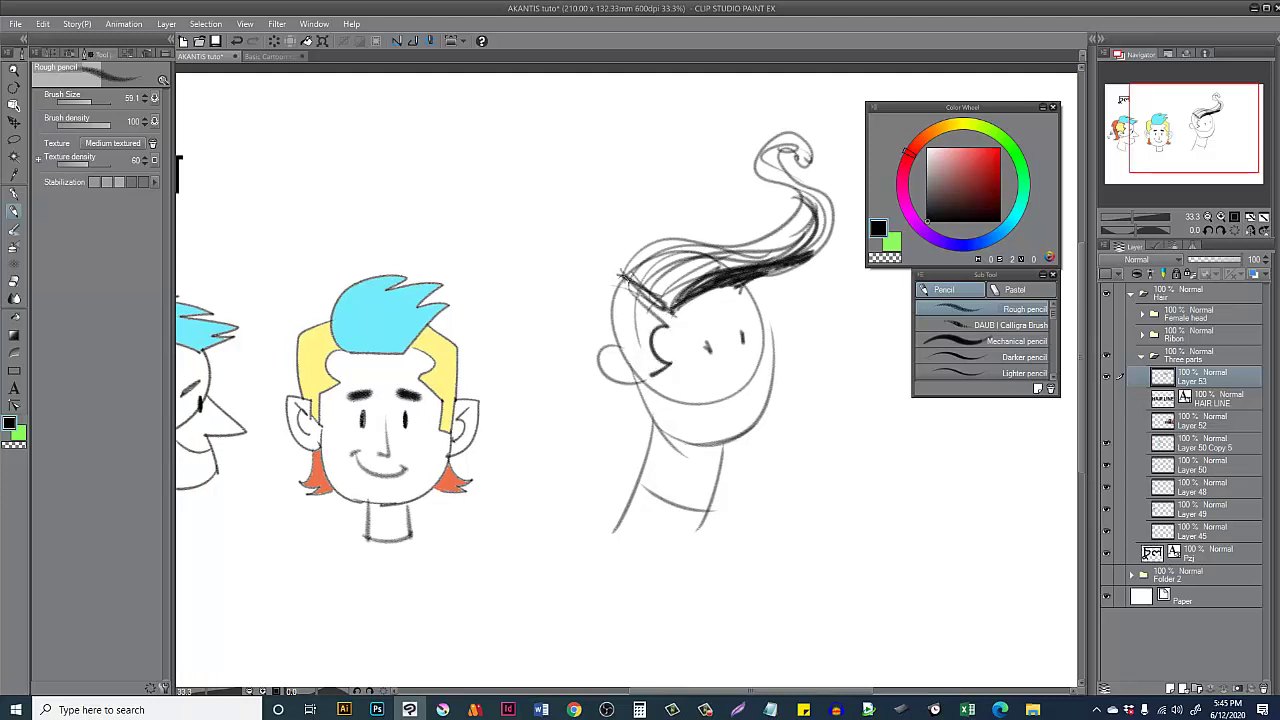
mouse_move(617, 291)
mouse_down()
mouse_move(680, 282)
mouse_move(688, 341)
mouse_move(805, 313)
mouse_up()
Step: Try a mark on the profile head's yellow side hair and back-swept strands on the tilted head, undoing them
drag(341, 344, 346, 341)
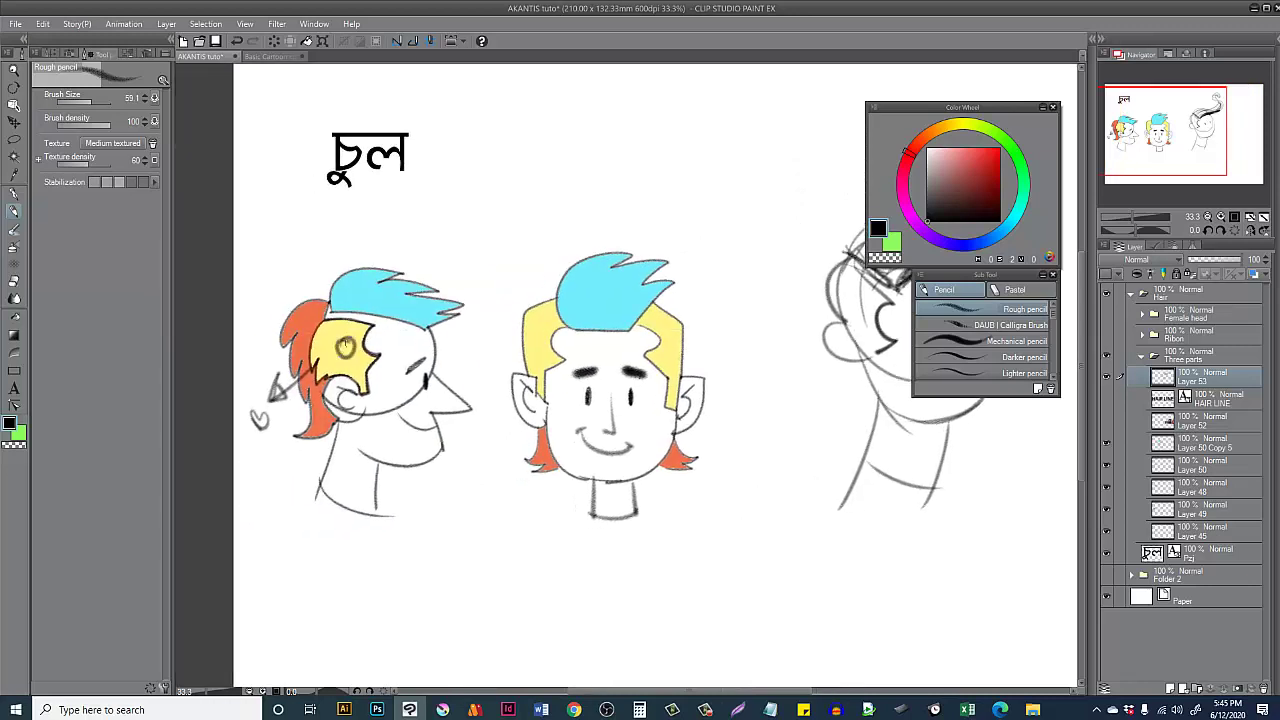
scroll(628, 349, right, 7)
mouse_move(694, 288)
mouse_down()
mouse_move(672, 334)
mouse_move(687, 349)
mouse_move(681, 387)
mouse_move(637, 435)
mouse_move(738, 370)
mouse_up()
key(ctrl+z)
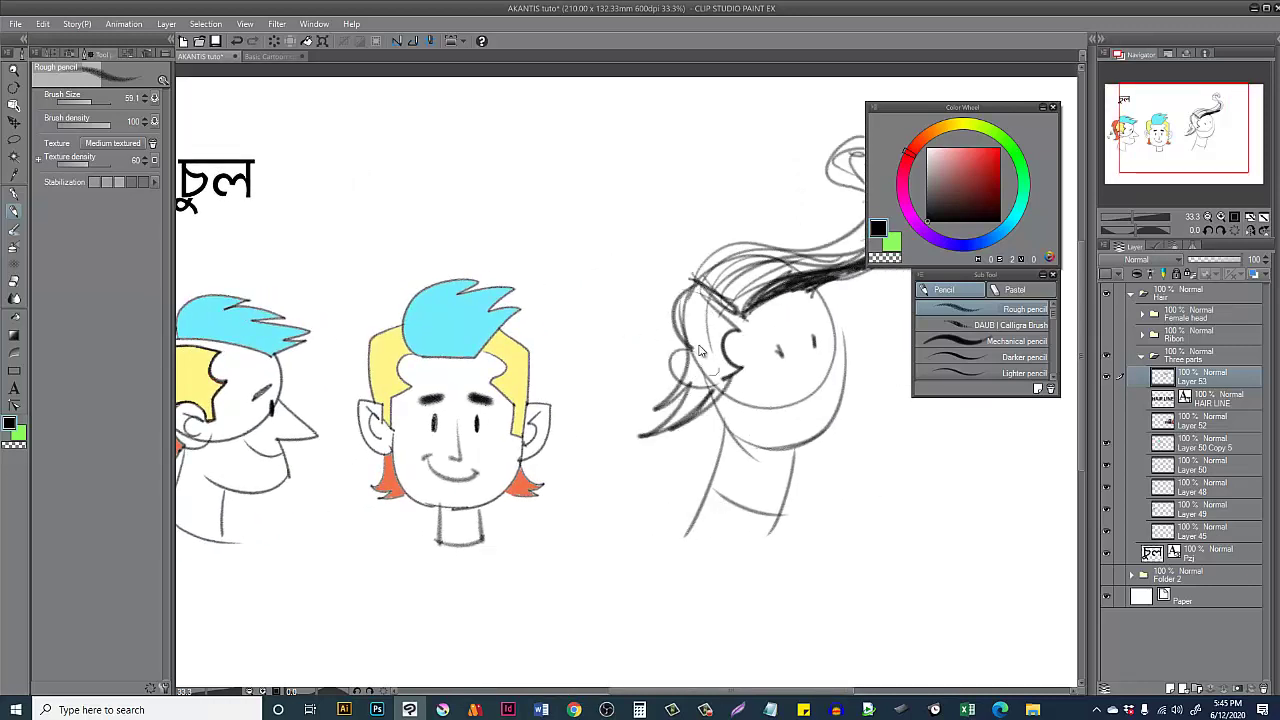
key(ctrl+z)
Step: Outline the tilted head's side hair as a block over the ear and fill it with dense hatching
mouse_move(692, 290)
mouse_down()
mouse_move(668, 384)
mouse_move(730, 383)
mouse_move(674, 366)
mouse_move(670, 390)
mouse_move(684, 394)
mouse_up()
mouse_move(724, 318)
mouse_down()
mouse_move(692, 392)
mouse_move(708, 388)
mouse_up()
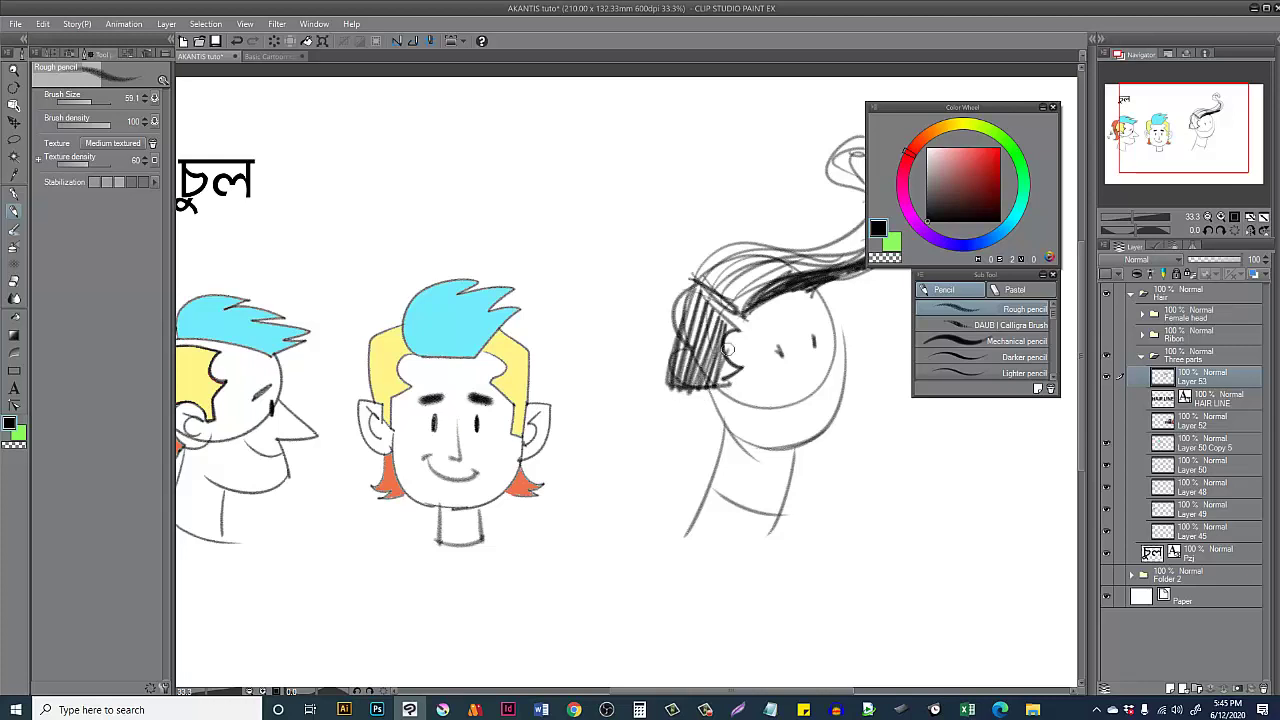
drag(736, 345, 724, 388)
drag(692, 286, 678, 366)
drag(706, 302, 690, 378)
Step: Sketch a back lock curling outward below the side hair and fill it with hatching
mouse_move(716, 316)
mouse_down()
mouse_move(704, 380)
mouse_move(718, 378)
mouse_move(715, 430)
mouse_up()
key(ctrl+z)
mouse_move(716, 372)
mouse_down()
mouse_move(727, 437)
mouse_move(625, 450)
mouse_move(589, 484)
mouse_move(618, 474)
mouse_move(611, 413)
mouse_move(616, 466)
mouse_up()
drag(624, 394, 626, 458)
drag(634, 396, 640, 456)
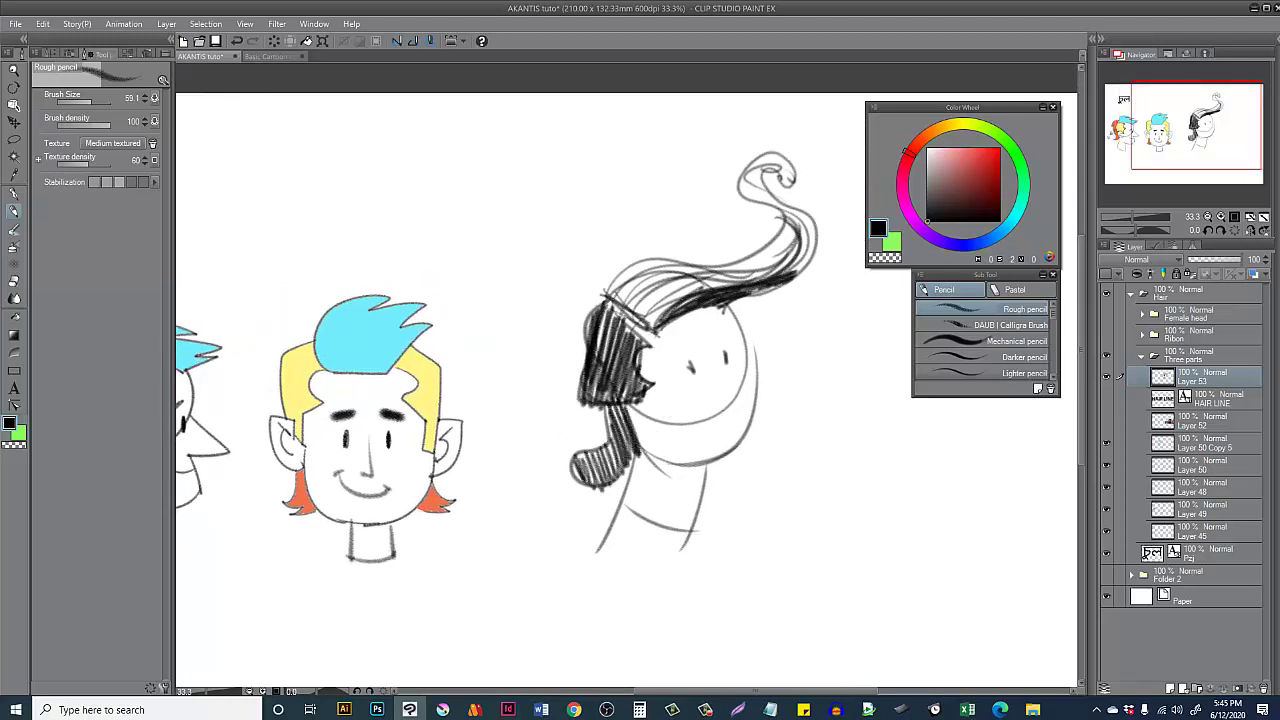
Step: Darken the hatching on the side hair and back lock, and shade the rear edge of the top hair
mouse_move(578, 404)
mouse_down()
mouse_move(652, 396)
mouse_move(612, 400)
mouse_up()
drag(630, 338, 590, 390)
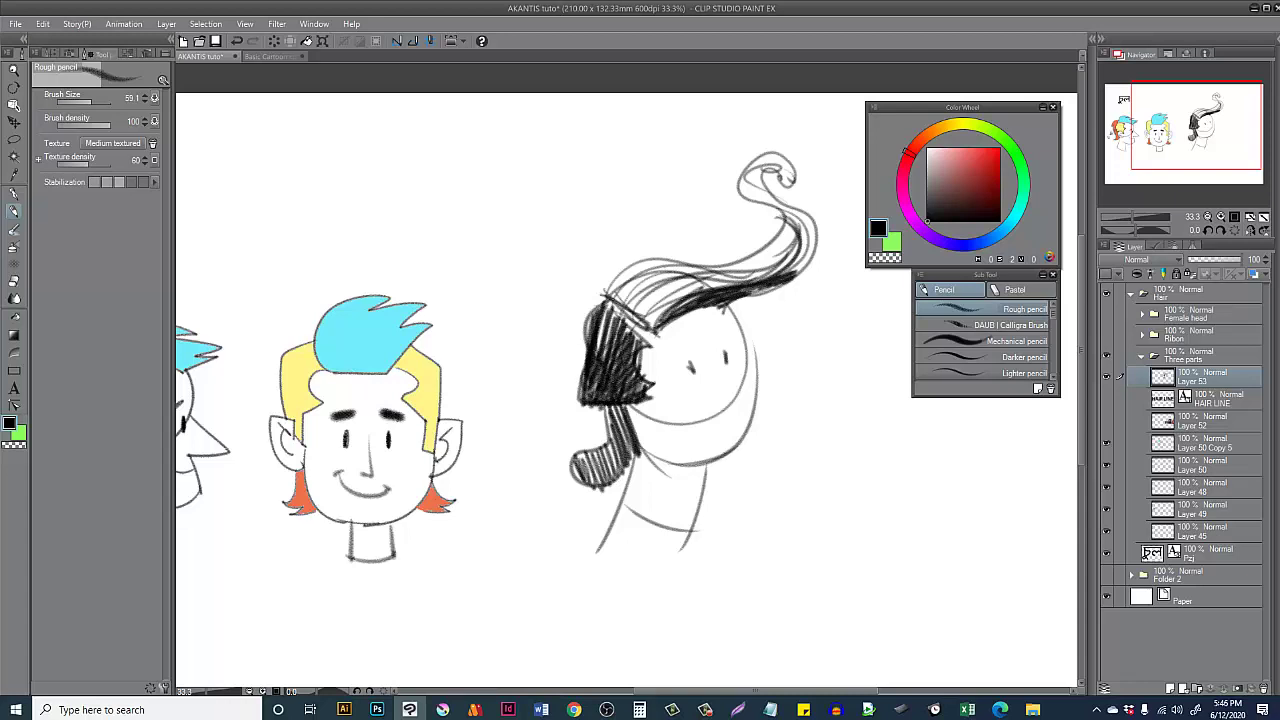
drag(598, 306, 616, 348)
mouse_move(610, 406)
mouse_down()
mouse_move(636, 468)
mouse_move(596, 484)
mouse_move(608, 480)
mouse_up()
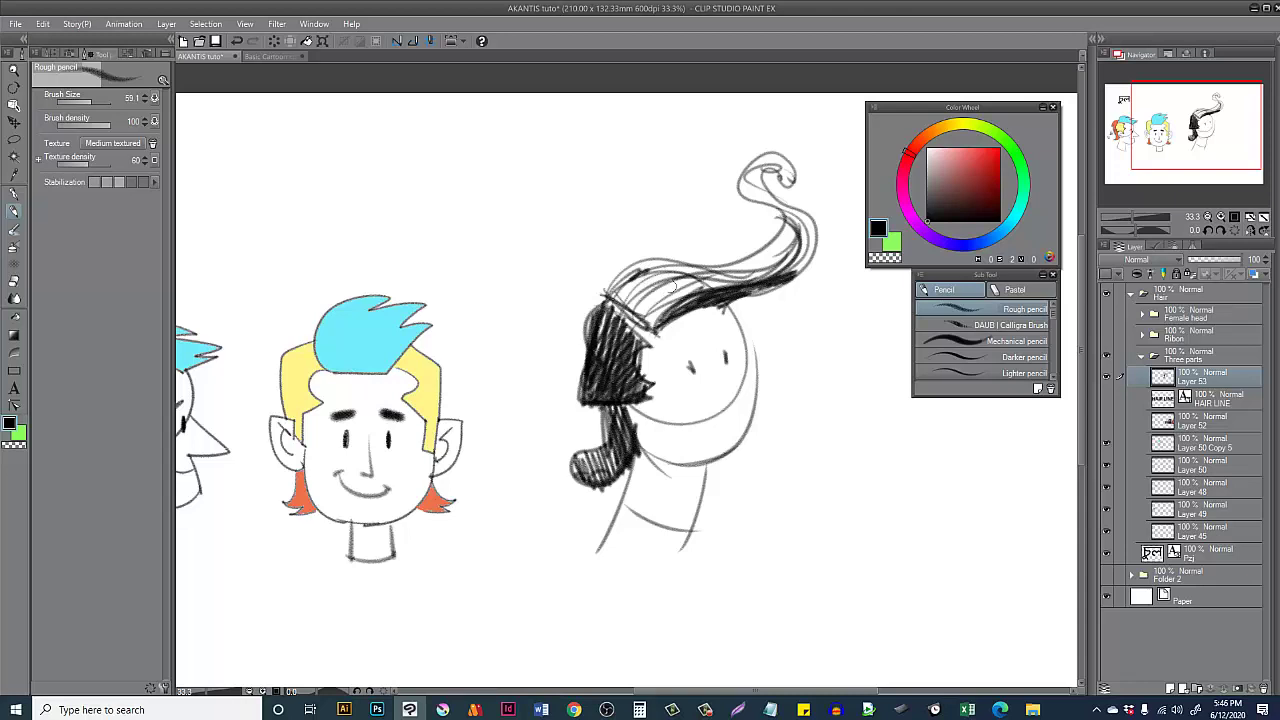
drag(613, 293, 662, 258)
drag(656, 268, 606, 294)
Step: Lower the opacity of Layer 53 to 23 and add a new layer above it
click(1201, 260)
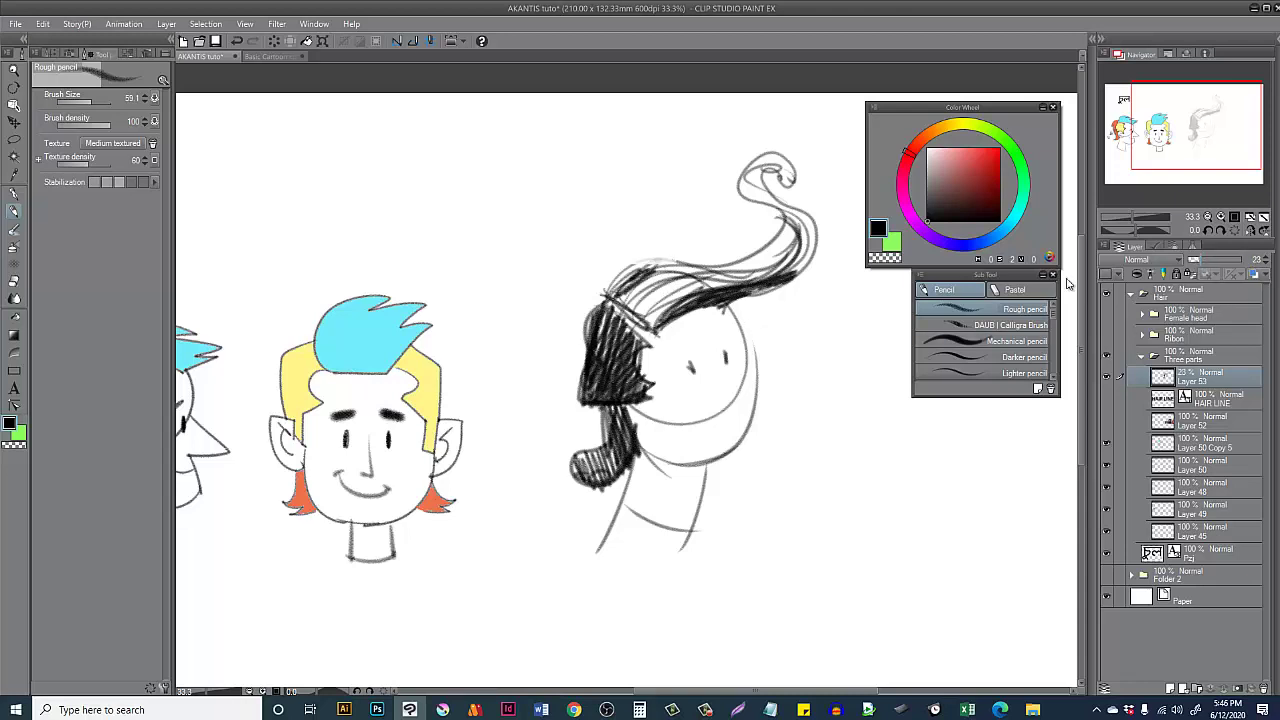
drag(526, 528, 580, 552)
key(ctrl+shift+n)
Step: Outline the swept-up top hair over the faded sketch with clean curves ending in a curl, redoing unwanted strokes
mouse_move(659, 310)
mouse_down()
mouse_move(631, 358)
mouse_move(560, 305)
mouse_move(664, 195)
mouse_up()
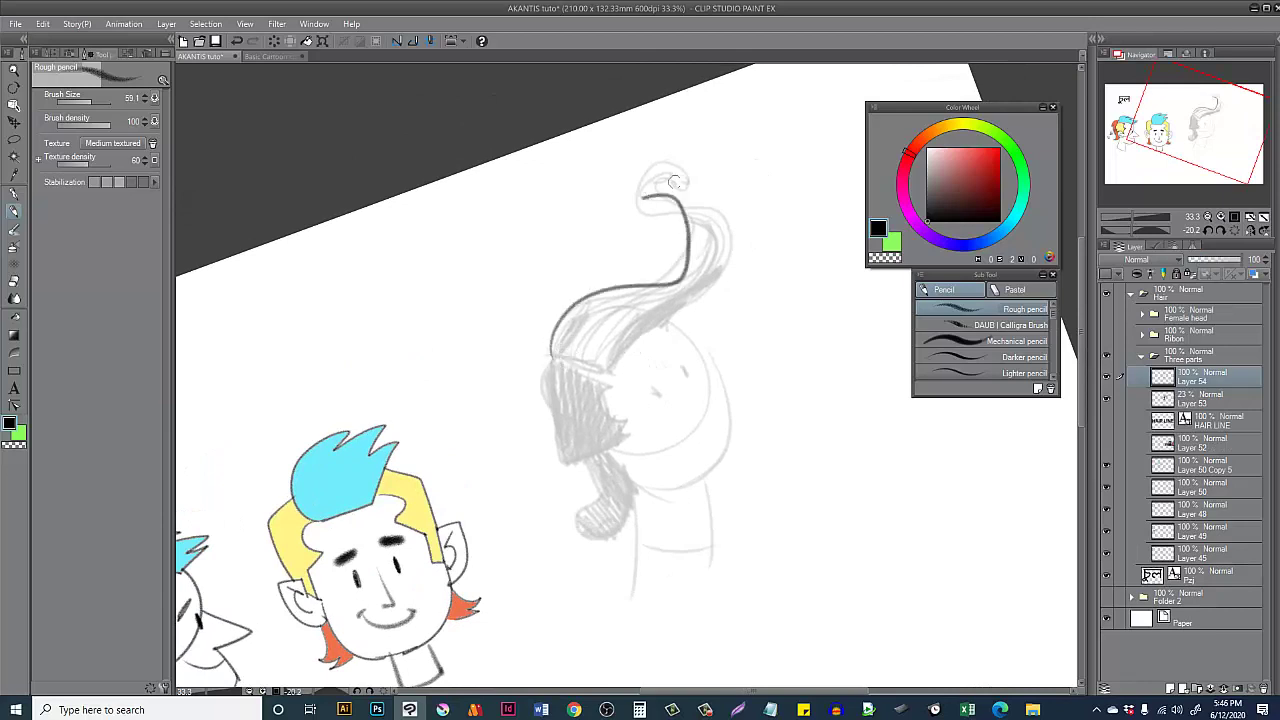
key(ctrl+z)
mouse_move(537, 368)
mouse_down()
mouse_move(632, 205)
mouse_move(712, 244)
mouse_move(665, 345)
mouse_up()
mouse_move(541, 358)
mouse_down()
mouse_move(610, 371)
mouse_move(674, 339)
mouse_up()
drag(628, 344, 623, 398)
key(ctrl+z)
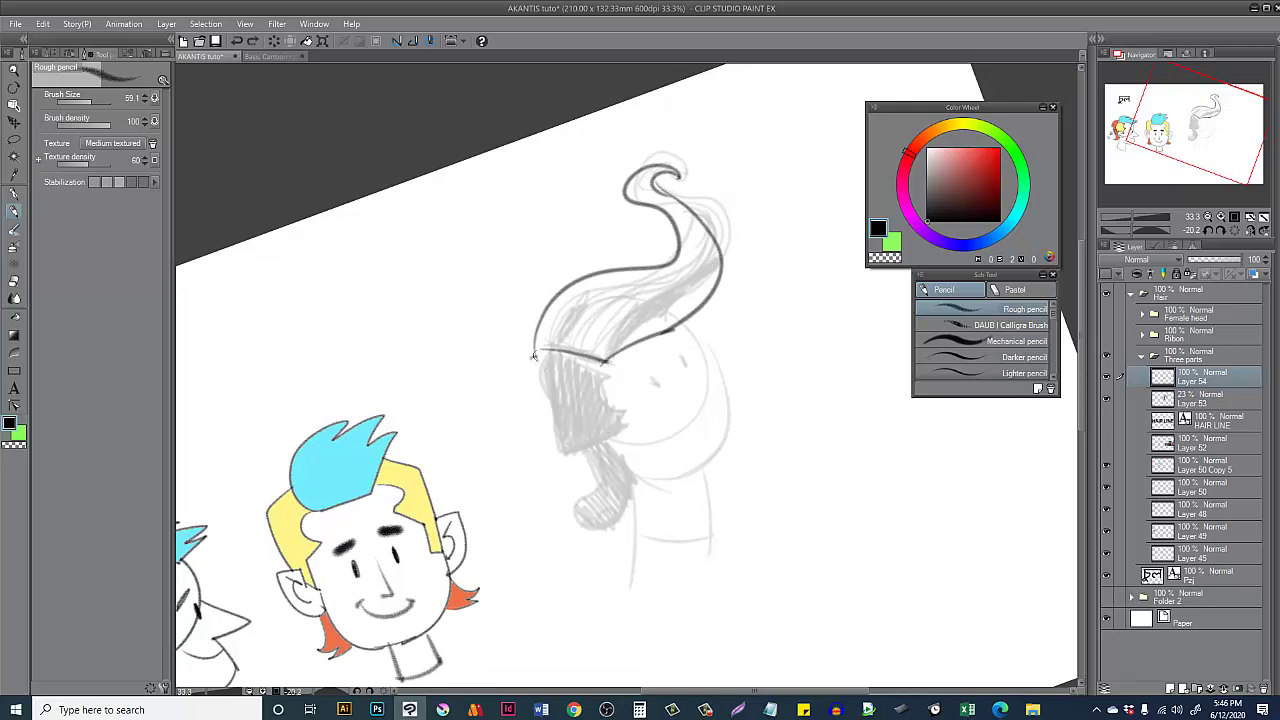
mouse_move(532, 355)
mouse_down()
mouse_move(603, 367)
mouse_move(680, 328)
mouse_move(705, 286)
mouse_up()
Step: Outline the side hair below the hairline, with jagged ends along its lower edge
drag(541, 356, 578, 438)
key(ctrl+z)
mouse_move(541, 357)
mouse_down()
mouse_move(563, 453)
mouse_move(787, 329)
mouse_move(650, 382)
mouse_move(608, 362)
mouse_up()
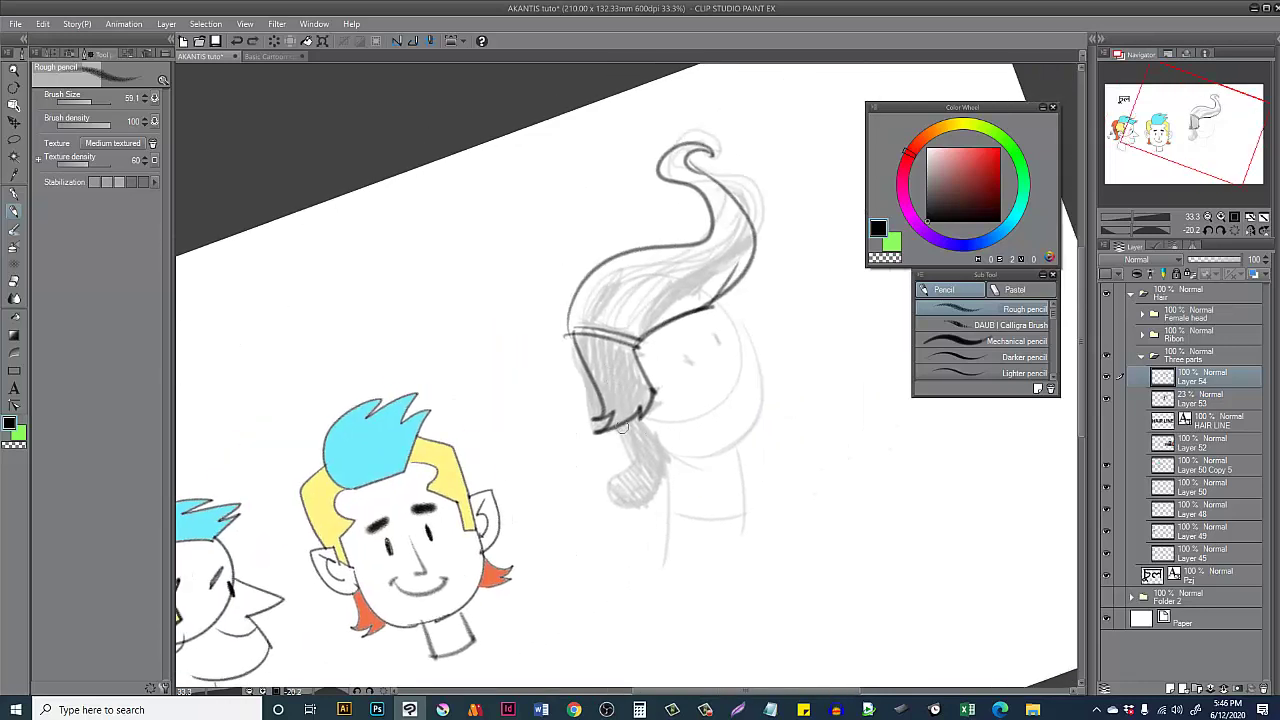
Step: Outline the back lock curling into a spiral below the side hair, undoing unwanted strokes
mouse_move(622, 427)
mouse_down()
mouse_move(612, 486)
mouse_move(662, 464)
mouse_move(626, 493)
mouse_up()
key(ctrl+z)
key(ctrl+z)
mouse_move(632, 418)
mouse_down()
mouse_move(617, 470)
mouse_move(664, 460)
mouse_up()
key(ctrl+z)
mouse_move(652, 386)
mouse_down()
mouse_move(678, 430)
mouse_move(661, 434)
mouse_up()
mouse_move(661, 434)
mouse_down()
mouse_move(678, 428)
mouse_move(656, 418)
mouse_move(668, 424)
mouse_move(657, 370)
mouse_up()
key(ctrl+z)
key(ctrl+z)
key(ctrl+z)
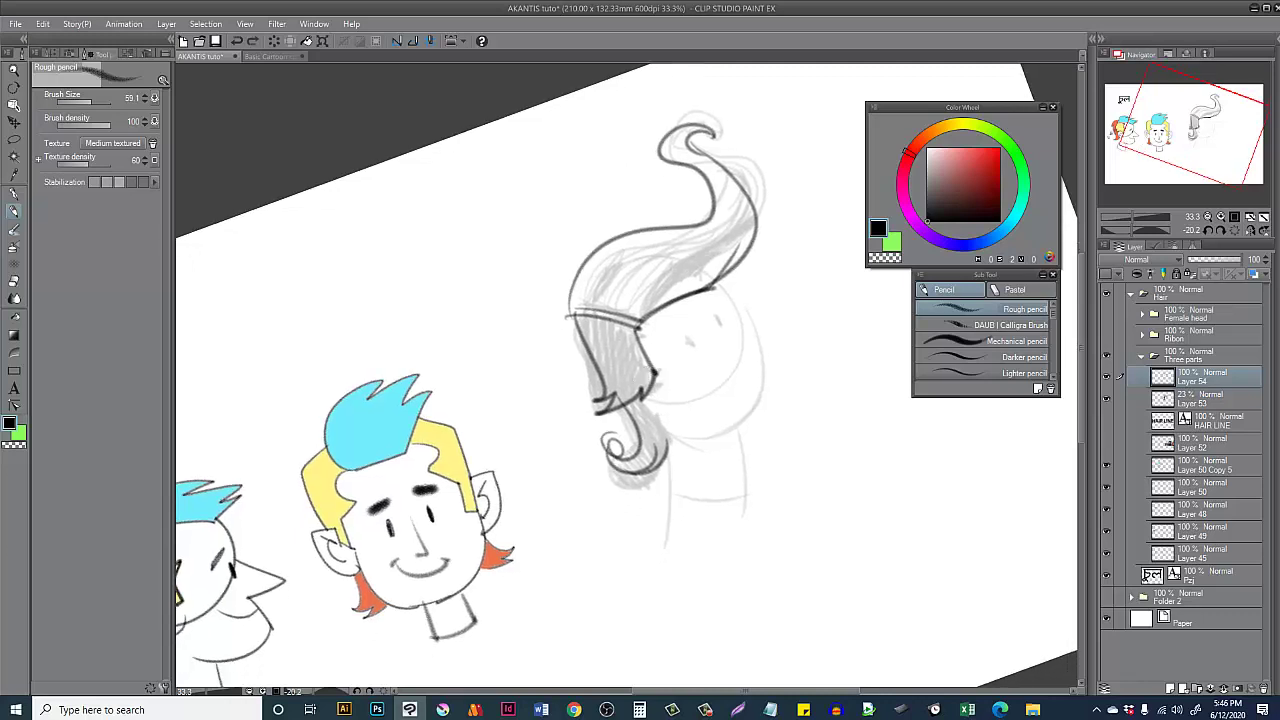
Step: Try a stroke over the front-view head's orange hair, and undo it together with the back lock's outer curve
key(ctrl+z)
drag(362, 551, 382, 594)
key(ctrl+z)
key(ctrl+z)
key(ctrl+z)
key(ctrl+z)
key(ctrl+z)
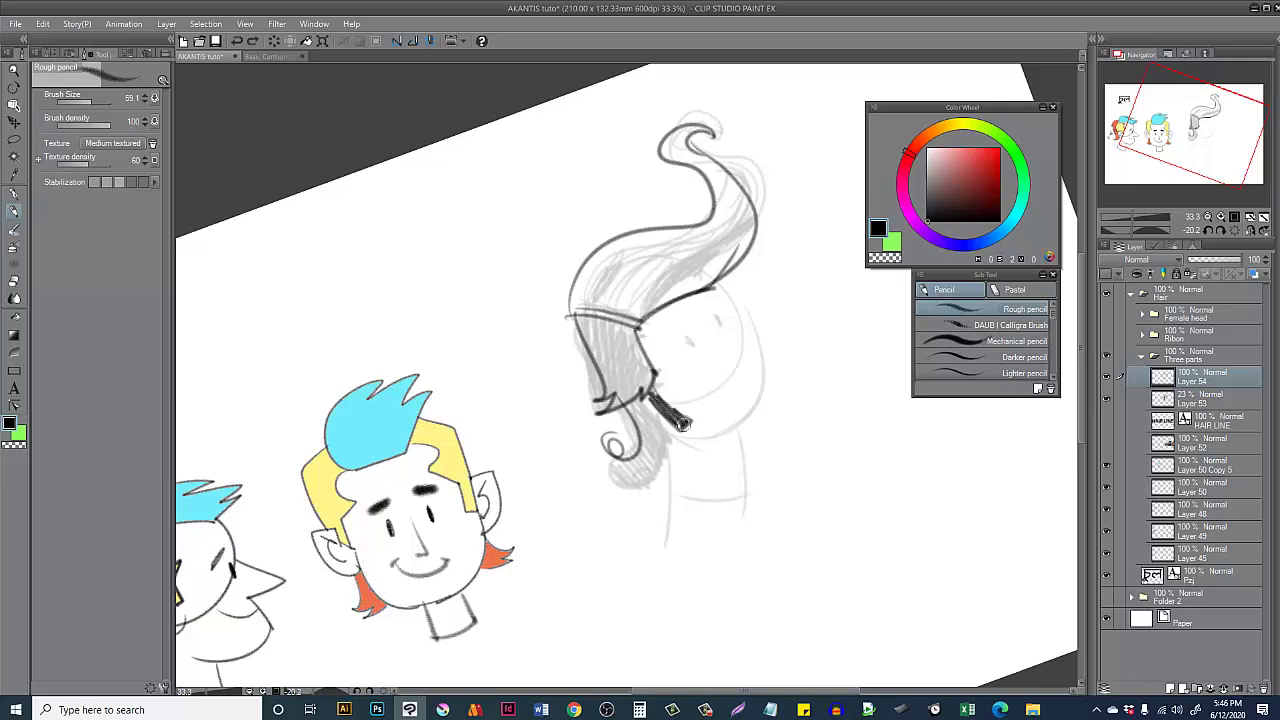
Step: Redraw the thick dark band extending from the lower corner of the side hair
key(ctrl+z)
mouse_move(686, 420)
mouse_down()
mouse_move(672, 424)
mouse_move(682, 418)
mouse_move(652, 396)
mouse_up()
key(ctrl+z)
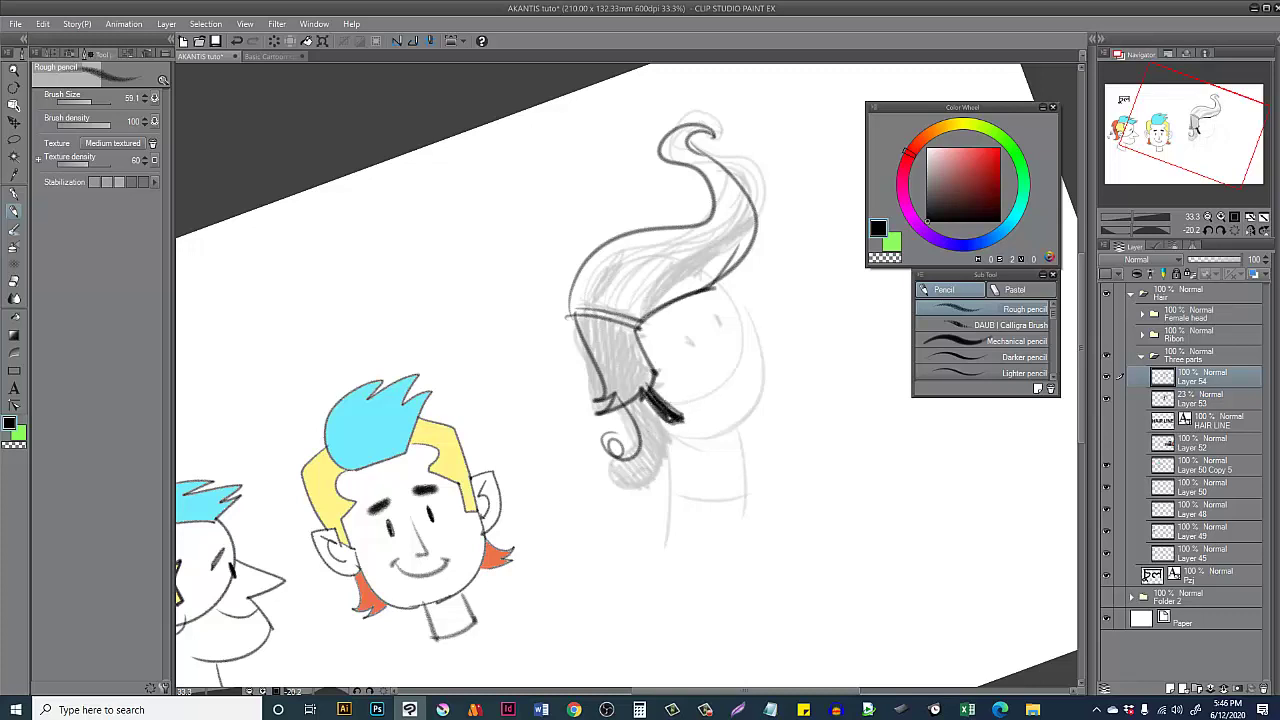
Step: Redraw the back lock's outer curve and number the hair parts 1, 2 and 3
mouse_move(697, 427)
mouse_down()
mouse_move(705, 415)
mouse_move(678, 394)
mouse_move(629, 440)
mouse_up()
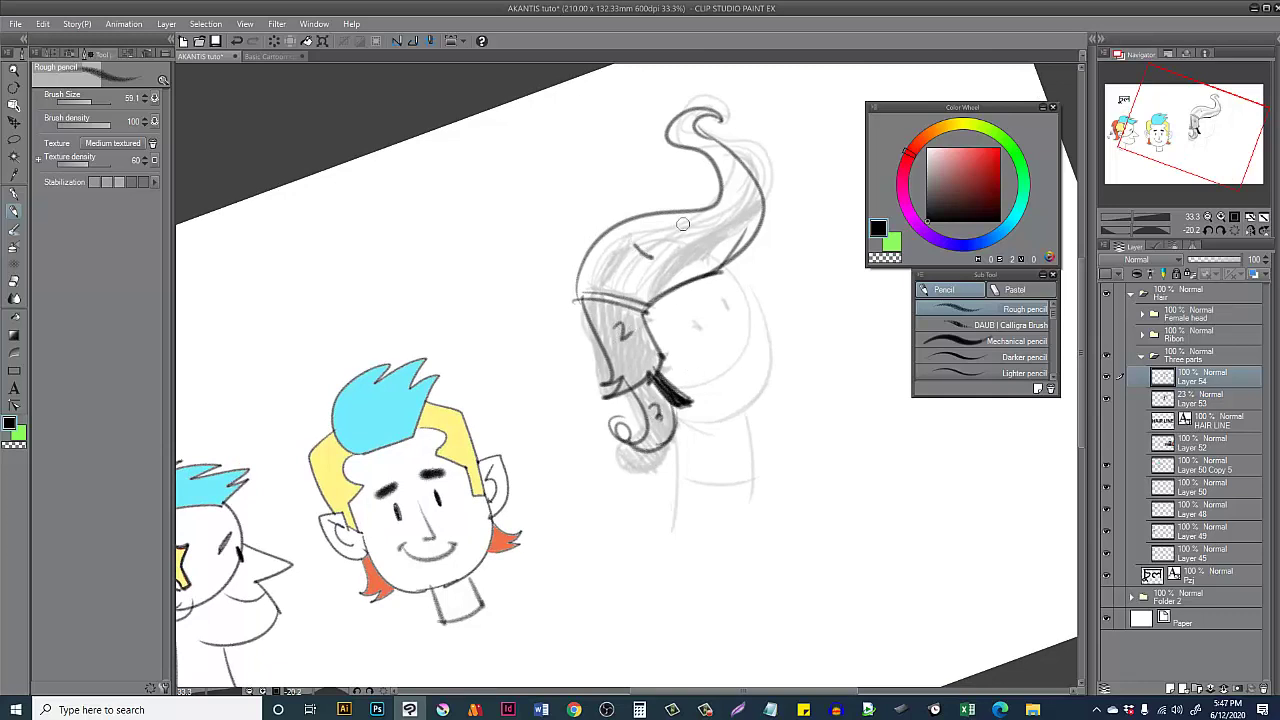
drag(683, 224, 633, 284)
Step: Draw the tilted head's forehead, eyes, pointed nose and rounded jaw over the faded sketch
mouse_move(652, 340)
mouse_down()
mouse_move(699, 406)
mouse_move(688, 364)
mouse_move(603, 364)
mouse_move(604, 351)
mouse_move(651, 339)
mouse_up()
key(e)
key(p)
drag(652, 335, 675, 326)
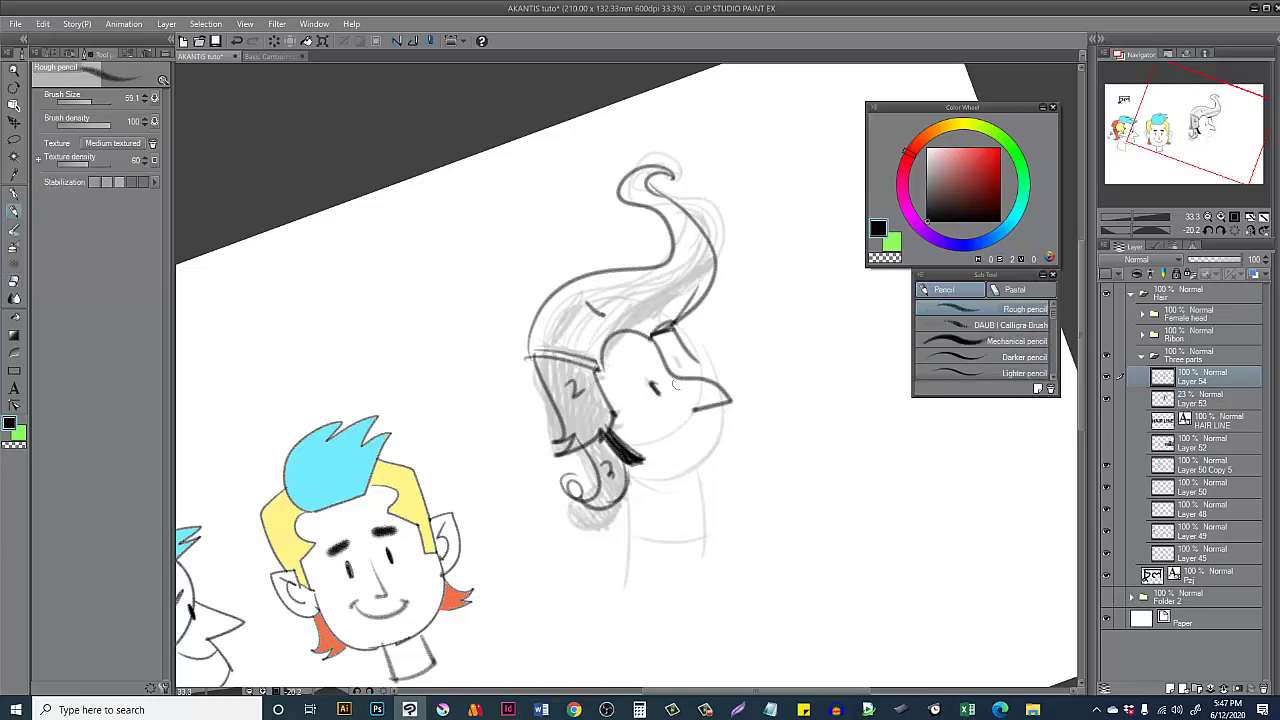
drag(694, 408, 660, 478)
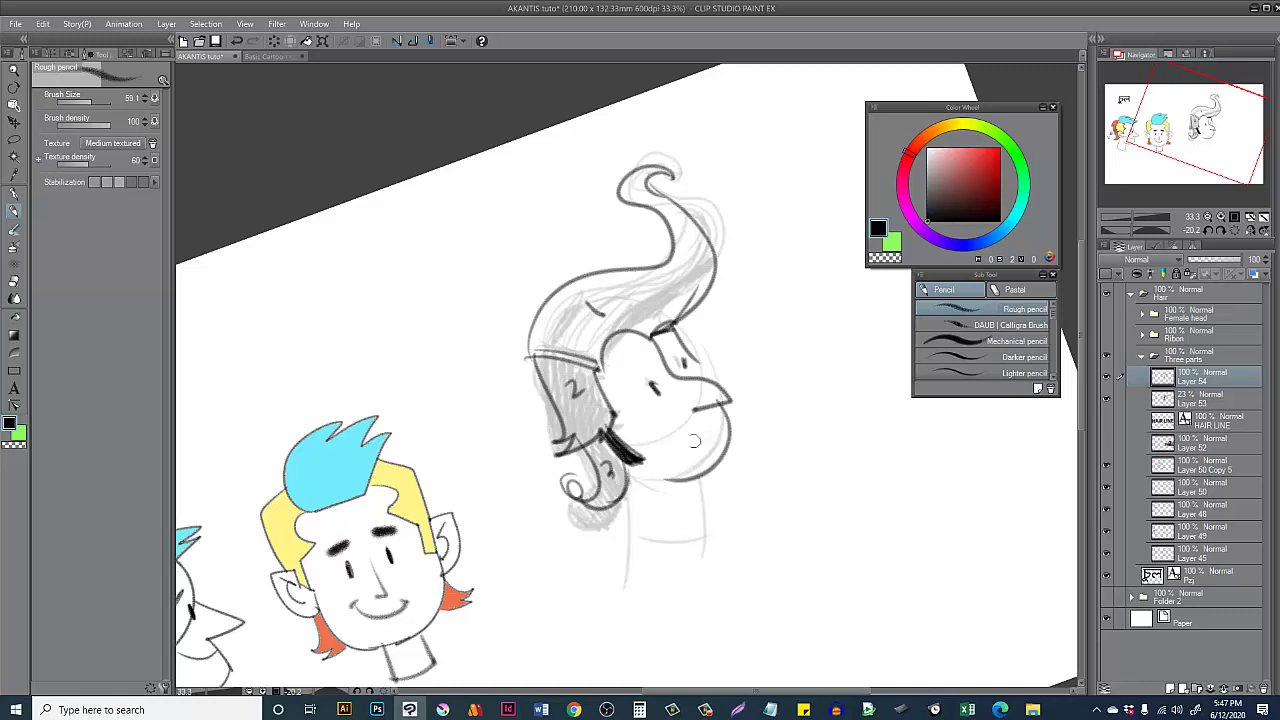
Step: Erase the hair and face drawing on Layer 54, and delete the faded sketch on Layer 53
scroll(725, 285, down, 1)
key(e)
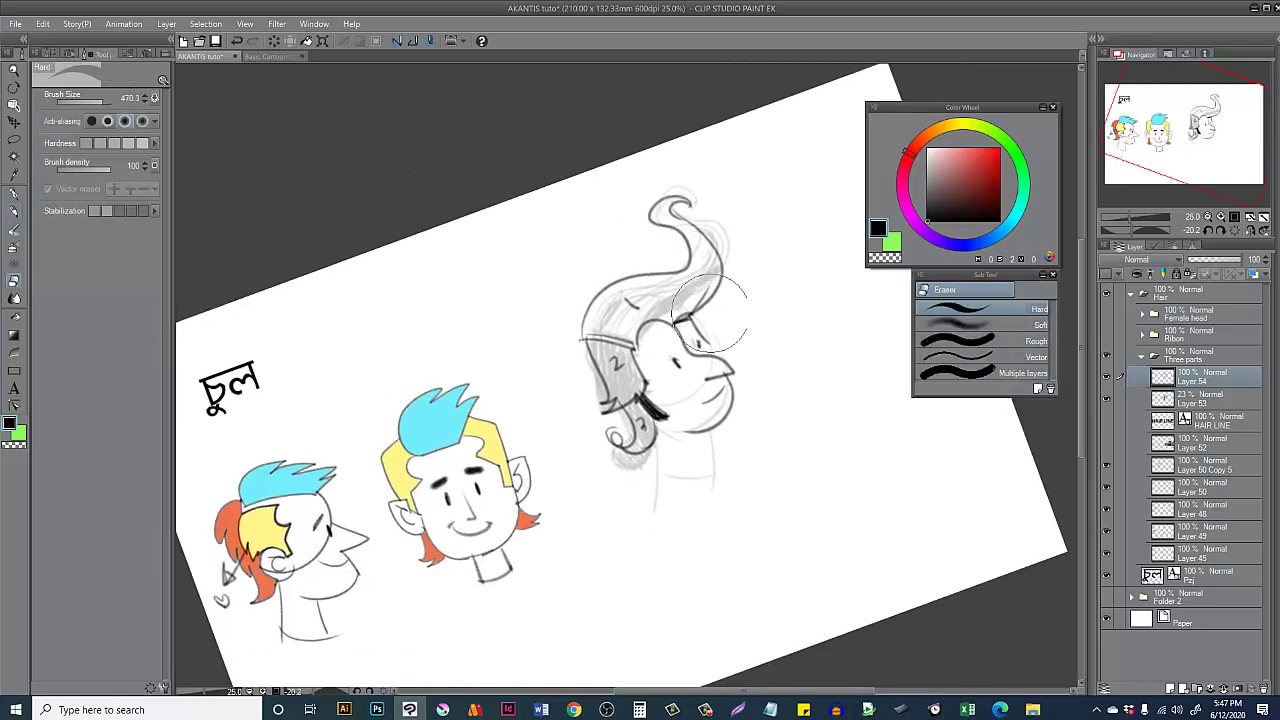
drag(672, 440, 760, 420)
mouse_move(700, 450)
mouse_down()
mouse_move(708, 328)
mouse_move(671, 343)
mouse_up()
ctrl+shift+click(690, 347)
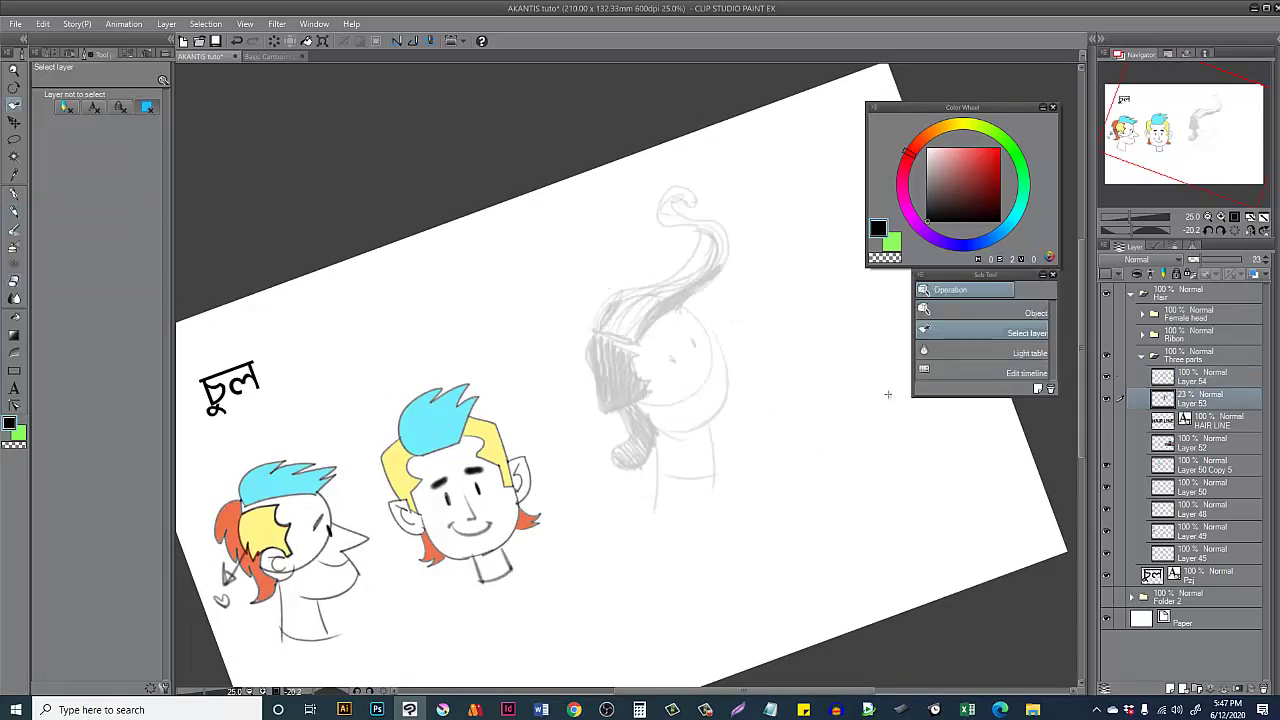
click(1263, 690)
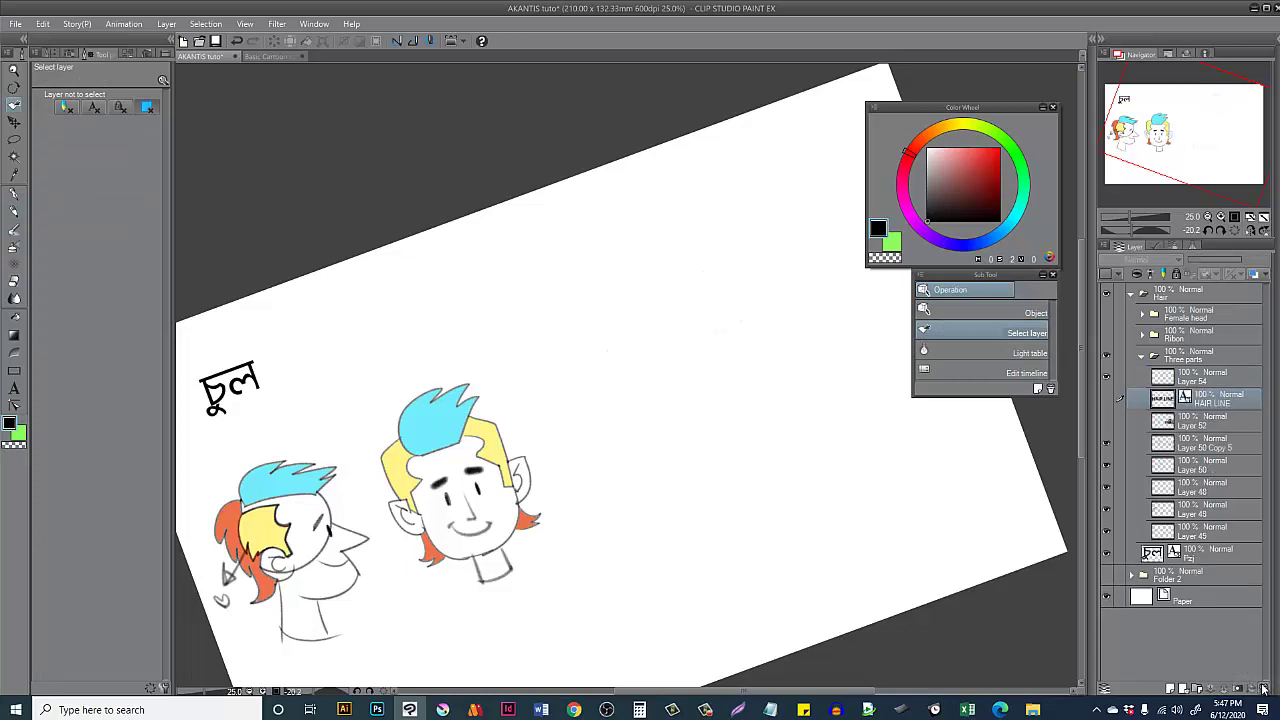
Step: Show the reference photos on Layer 52 and the HAIR LINE text layer
click(1106, 421)
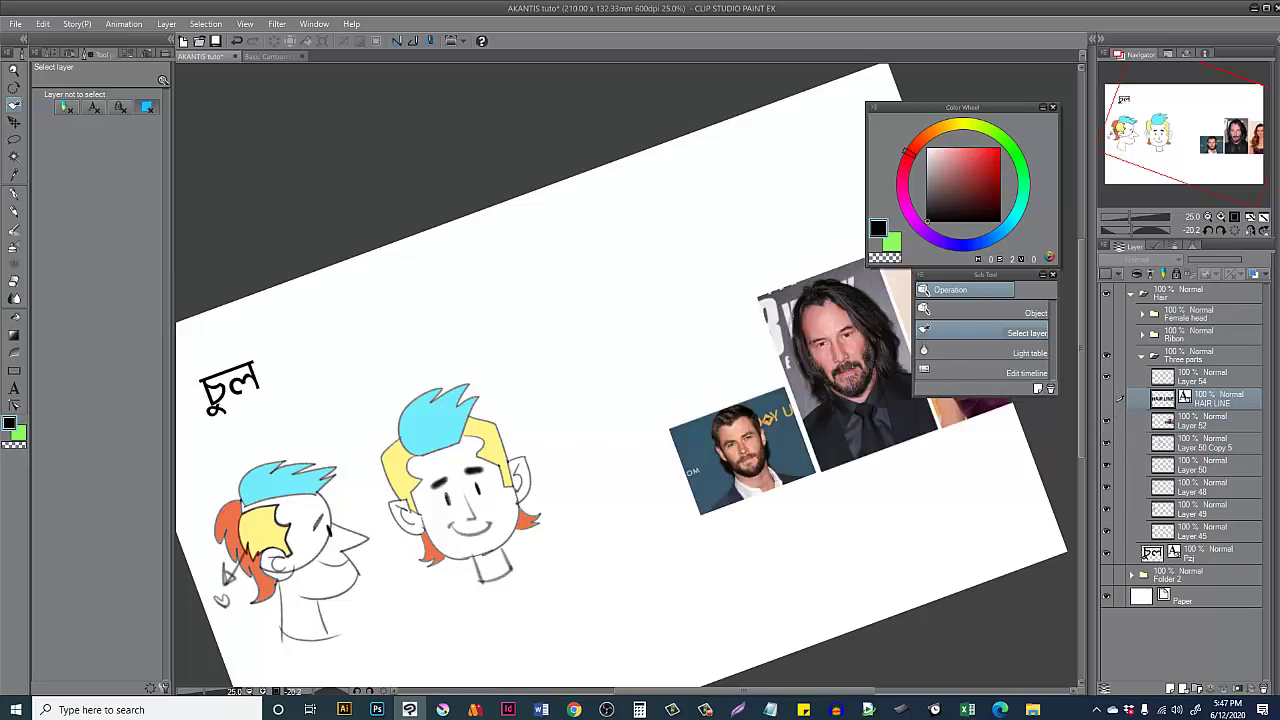
click(1106, 402)
drag(755, 372, 532, 361)
scroll(614, 336, up, 1)
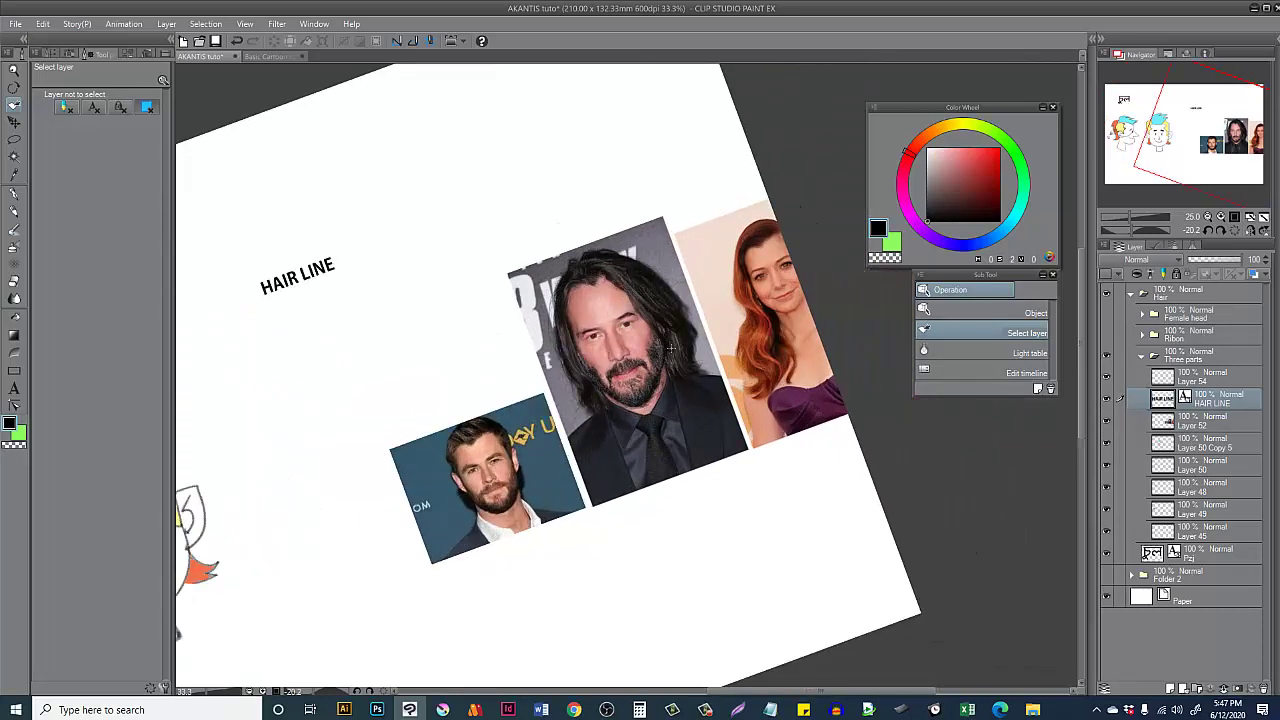
Step: Move the three reference photos fully onto the page, closer to the HAIR LINE text, and switch to the Object tool
drag(663, 361, 564, 400)
key(o)
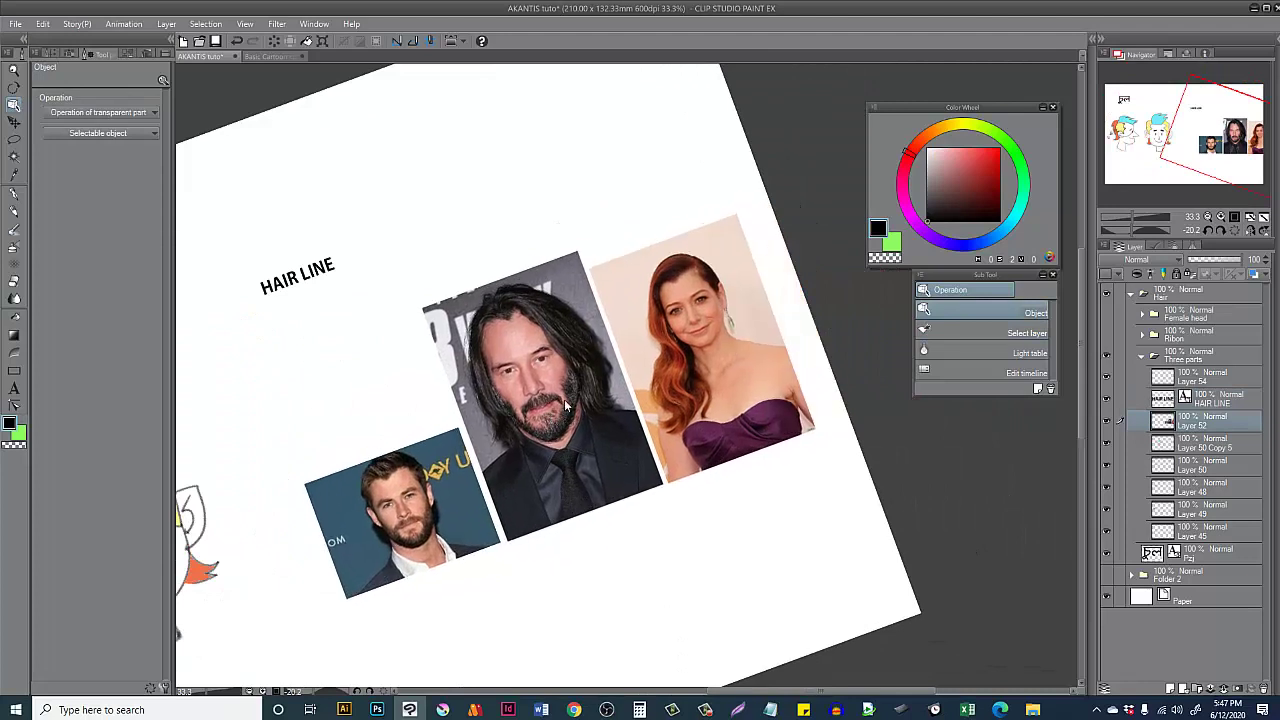
Step: Fade the reference photos by lowering the opacity of Layer 52 to 27
key(o)
drag(337, 315, 394, 326)
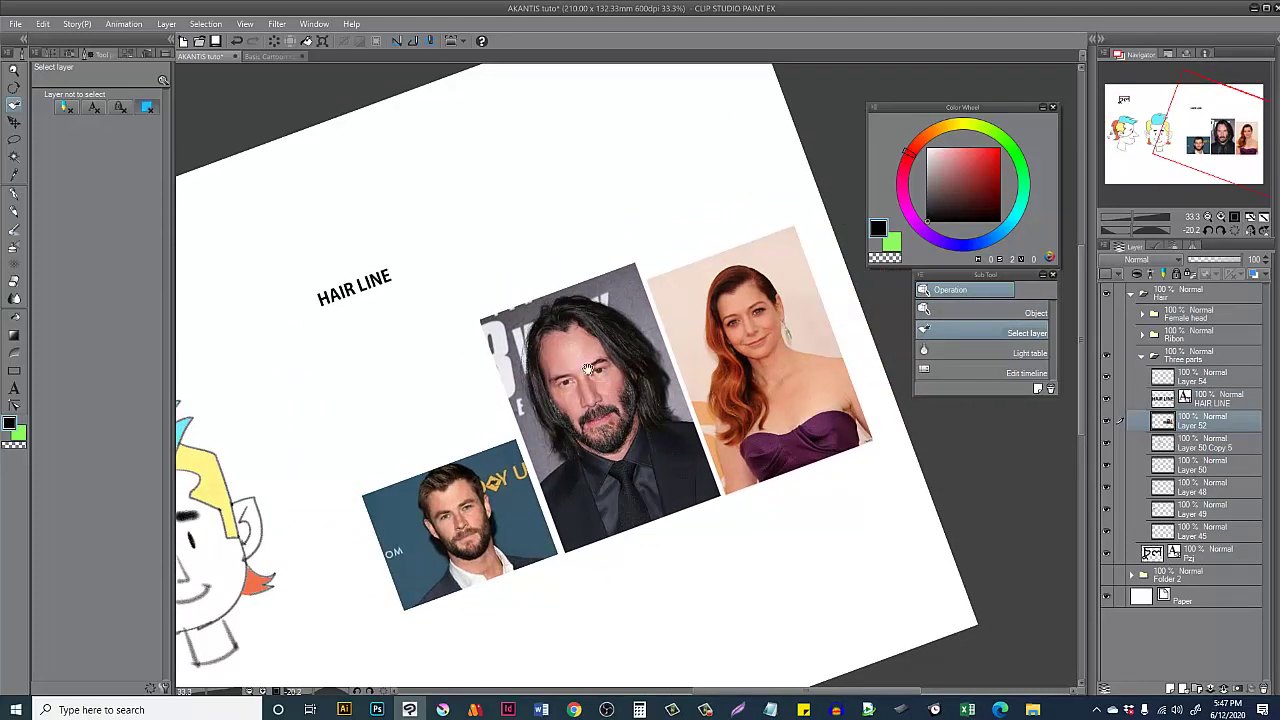
key(p)
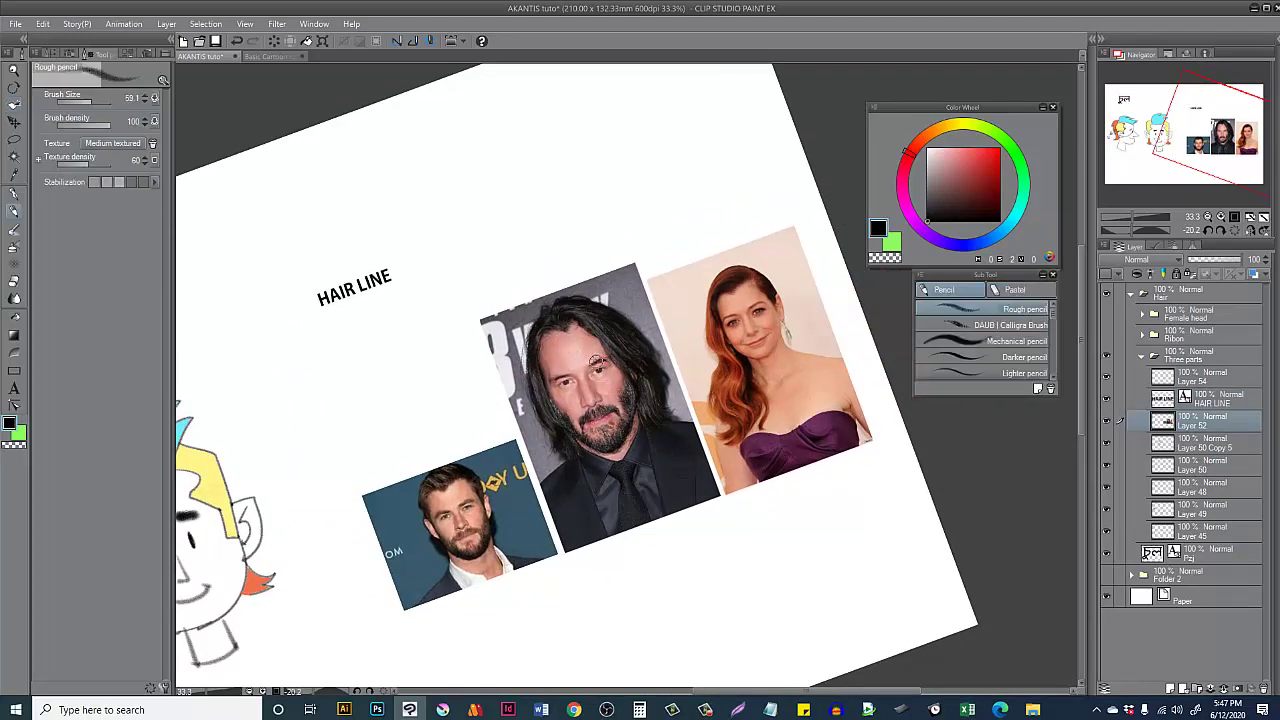
key(o)
drag(1244, 259, 1200, 259)
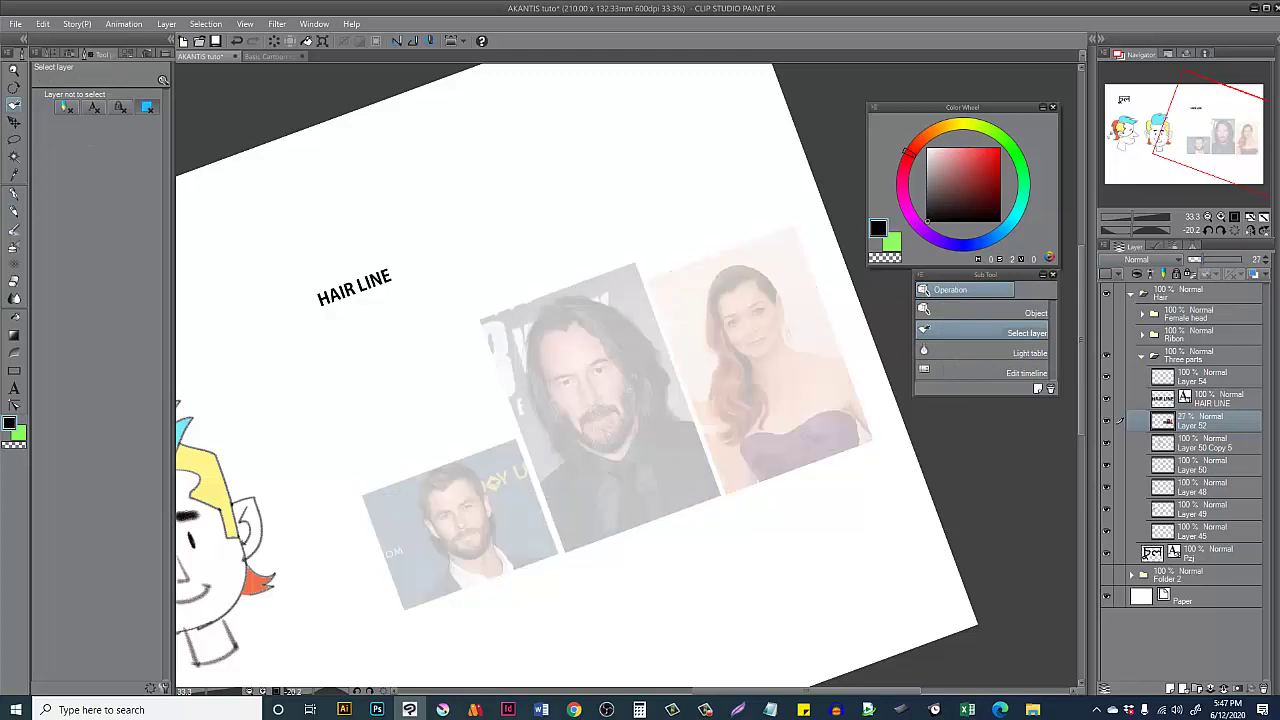
key(p)
drag(347, 381, 371, 388)
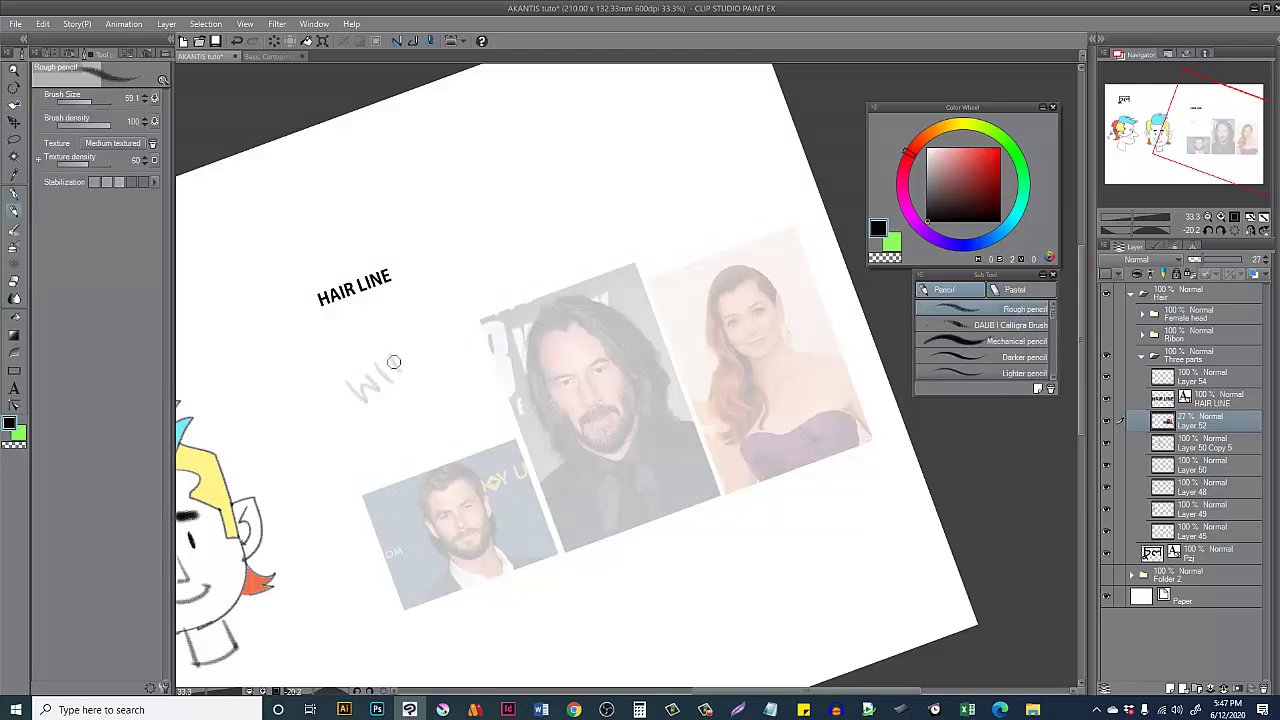
key(ctrl+z)
key(ctrl+z)
Step: Add a new layer above the photos and handwrite WIDOW'S in rough pencil under the HAIR LINE text
key(ctrl+shift+n)
scroll(383, 362, up, 1)
mouse_move(323, 391)
mouse_down()
mouse_move(346, 398)
mouse_move(367, 376)
mouse_up()
mouse_move(363, 364)
mouse_down()
mouse_move(387, 389)
mouse_move(395, 379)
mouse_up()
mouse_move(374, 350)
mouse_down()
mouse_move(398, 379)
mouse_move(414, 337)
mouse_up()
mouse_move(420, 322)
mouse_down()
mouse_move(445, 318)
mouse_move(455, 297)
mouse_up()
drag(433, 267, 472, 305)
Step: Handwrite PEAK after WIDOW'S, continuing the same slanted lettering
drag(524, 275, 451, 353)
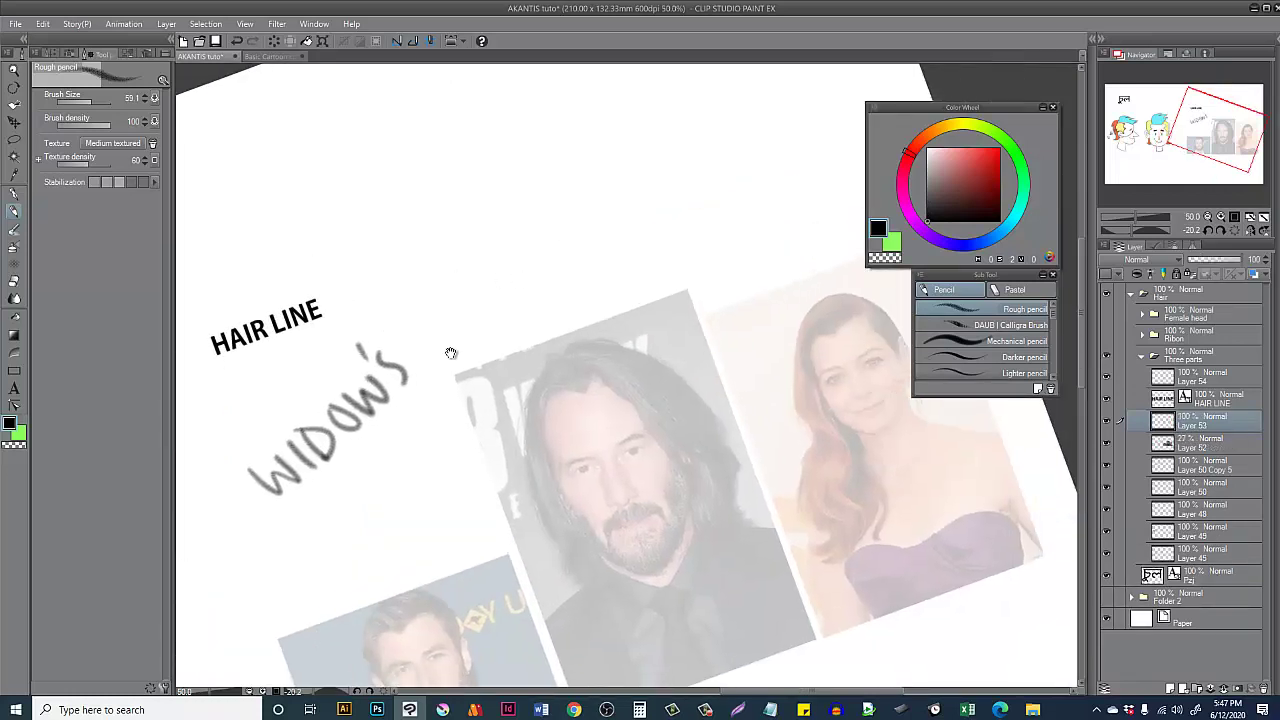
mouse_move(413, 307)
mouse_down()
mouse_move(440, 349)
mouse_move(428, 326)
mouse_up()
mouse_move(439, 296)
mouse_down()
mouse_move(461, 327)
mouse_move(473, 312)
mouse_up()
mouse_move(464, 270)
mouse_down()
mouse_move(478, 303)
mouse_move(496, 284)
mouse_up()
drag(473, 291, 486, 277)
drag(476, 246, 502, 270)
mouse_move(509, 230)
mouse_down()
mouse_move(507, 252)
mouse_move(536, 254)
mouse_move(534, 171)
mouse_up()
Step: Try marking a V-shaped widow's peak on the middle photo's forehead and hairline strokes on the woman's photo
mouse_move(510, 279)
mouse_down()
mouse_move(545, 284)
mouse_move(566, 258)
mouse_move(514, 278)
mouse_move(558, 277)
mouse_move(580, 248)
mouse_up()
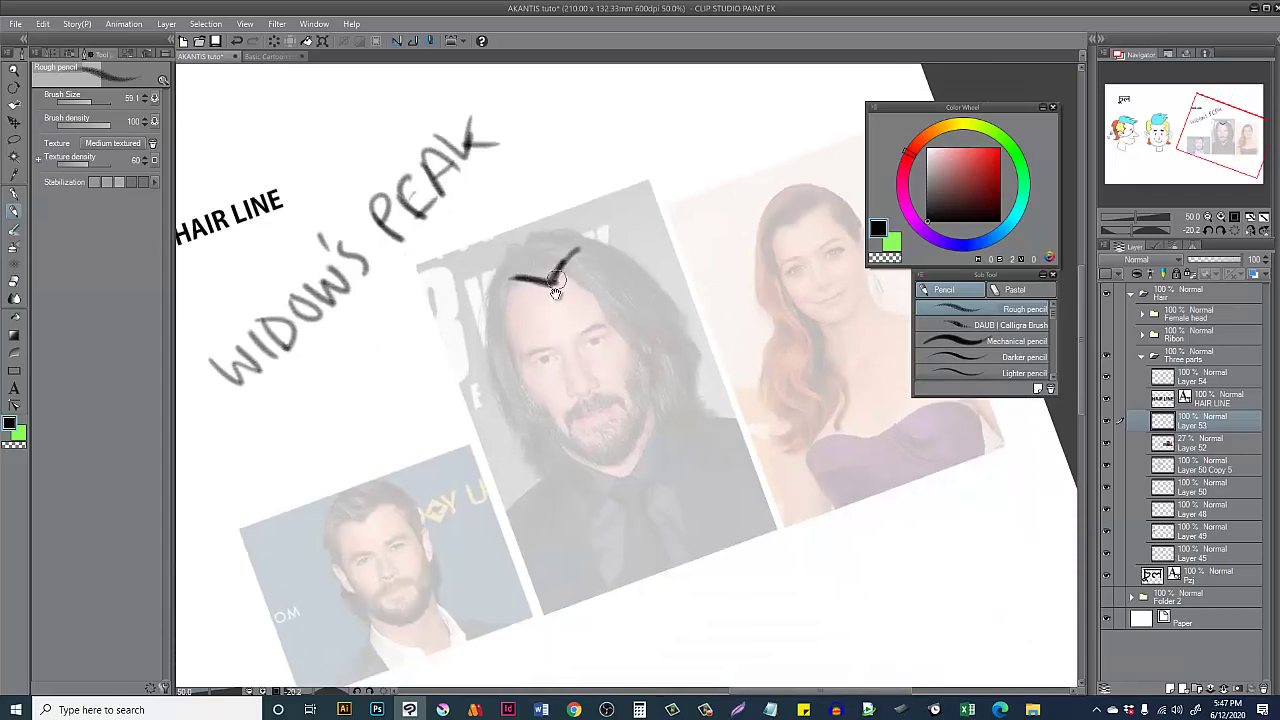
drag(555, 292, 640, 187)
mouse_move(460, 412)
mouse_down()
mouse_move(481, 391)
mouse_move(453, 415)
mouse_move(480, 391)
mouse_move(464, 414)
mouse_up()
key(ctrl+z)
drag(694, 232, 380, 397)
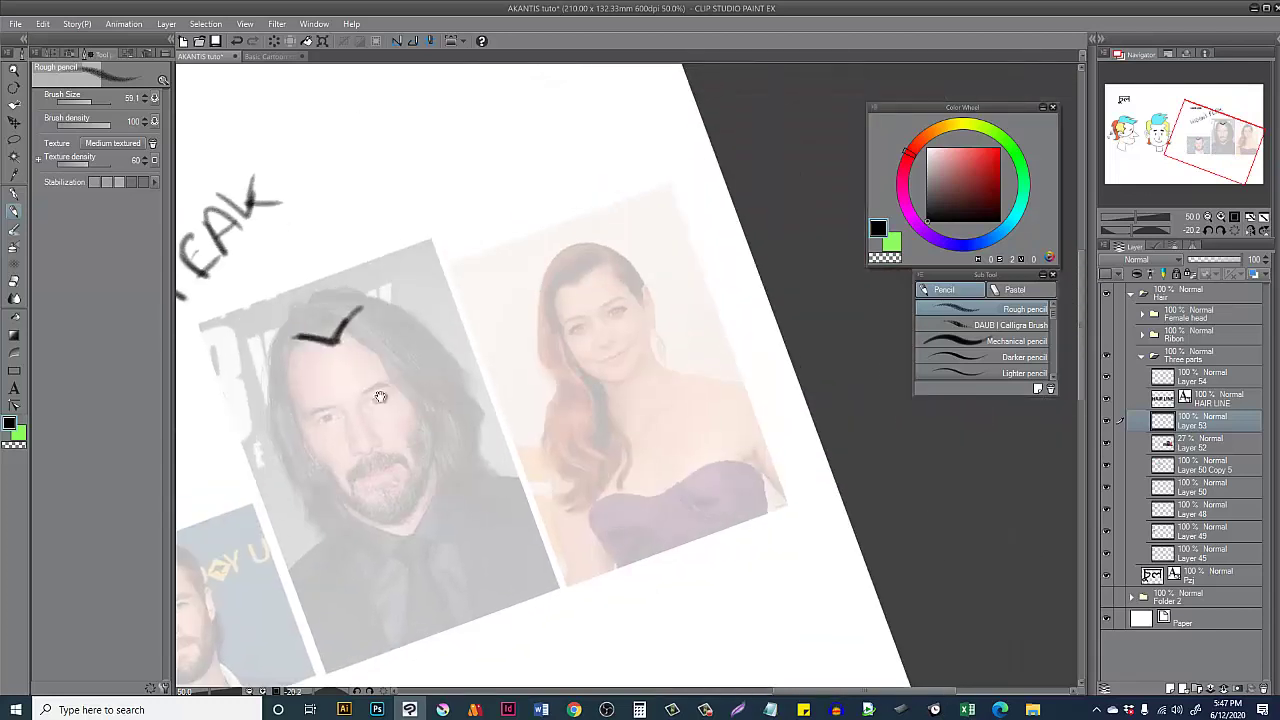
drag(558, 284, 602, 261)
drag(585, 304, 716, 246)
drag(543, 334, 610, 306)
key(ctrl+z)
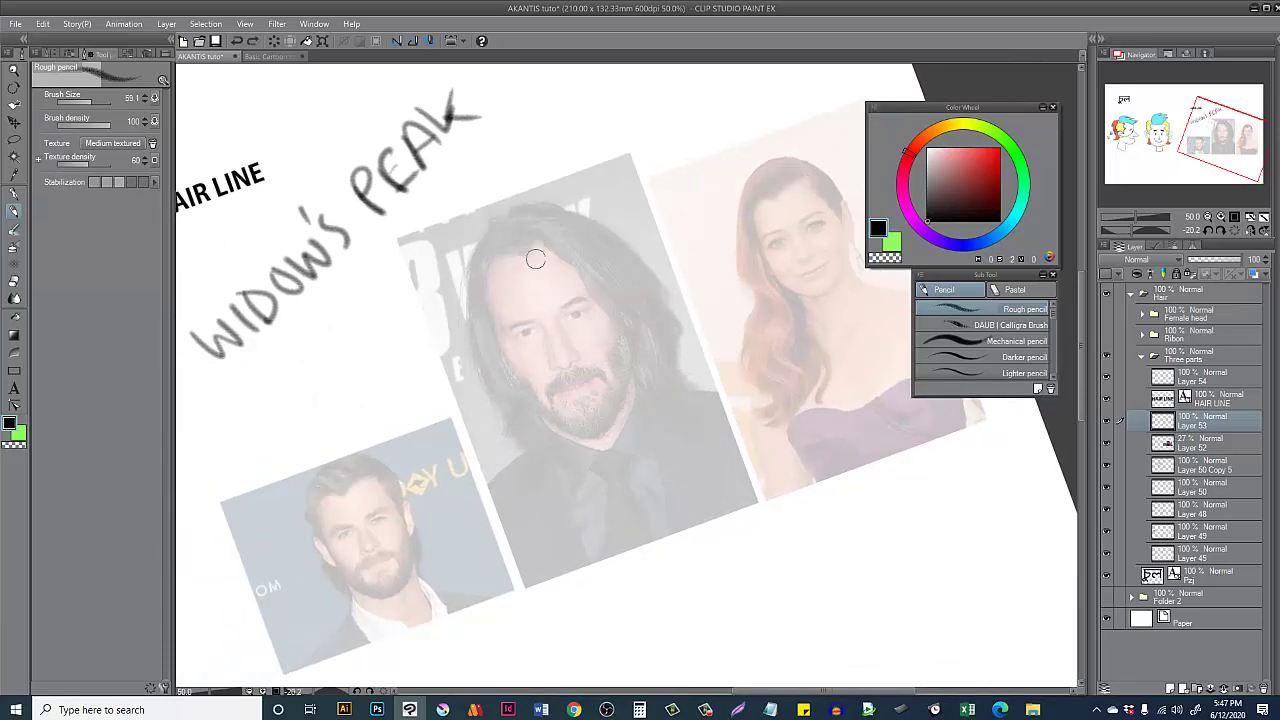
Step: Draw a centre line from the hairline down the face in each of the three reference photos
drag(524, 257, 593, 414)
drag(778, 192, 806, 280)
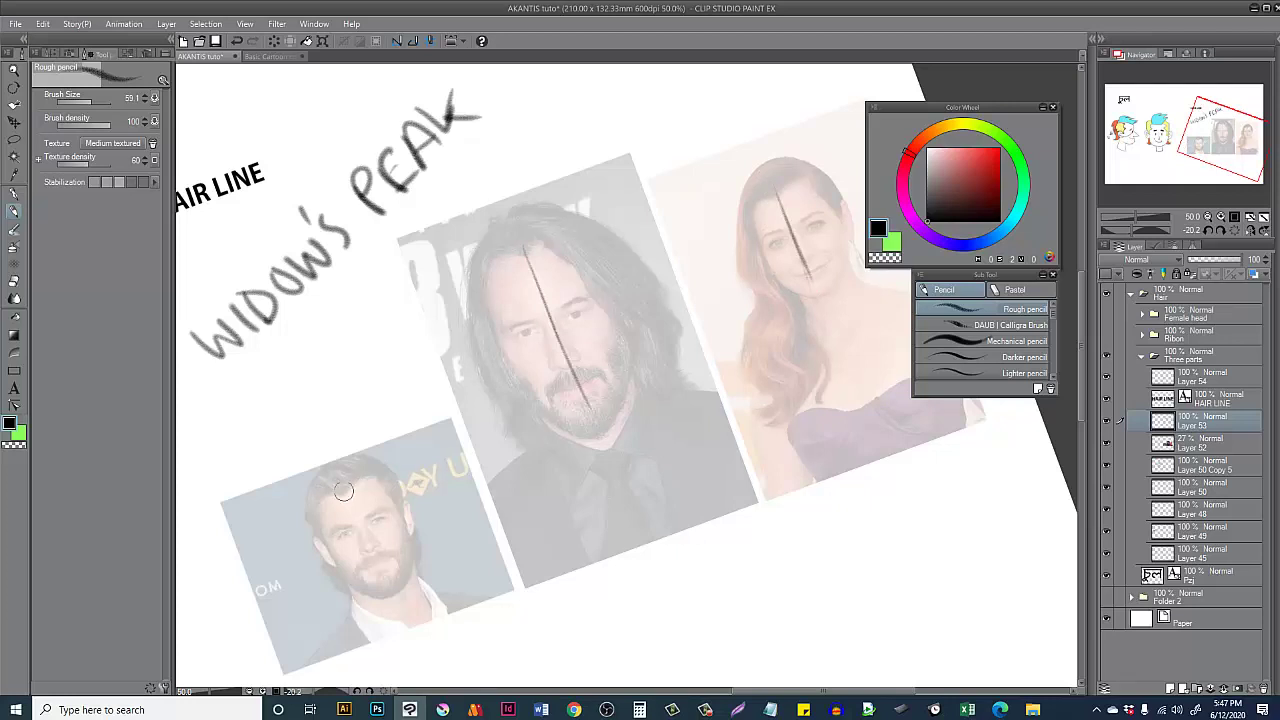
drag(356, 478, 378, 568)
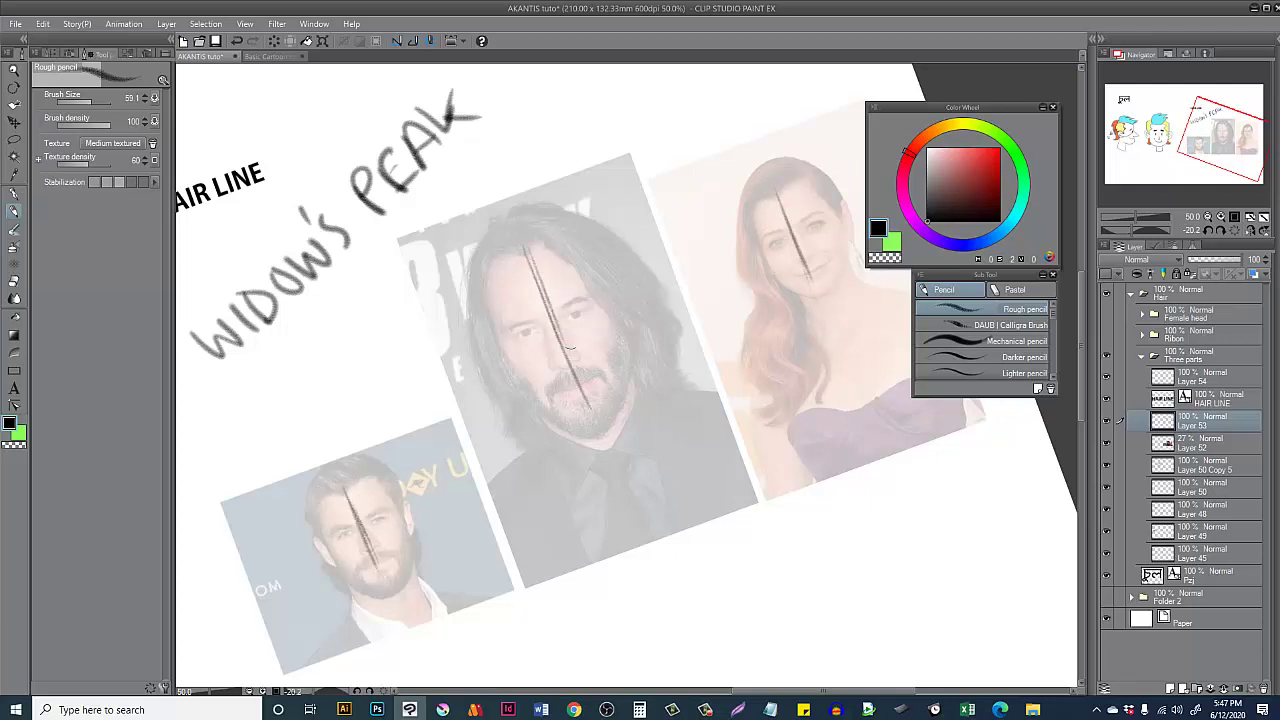
Step: Try shading a hairline peak beneath the blue top hair of the front-view cartoon head
mouse_move(495, 250)
mouse_down()
mouse_move(524, 256)
mouse_move(543, 235)
mouse_move(491, 249)
mouse_move(520, 255)
mouse_up()
key([)
mouse_move(393, 346)
mouse_down()
mouse_move(591, 246)
mouse_move(475, 272)
mouse_move(513, 241)
mouse_move(428, 282)
mouse_move(496, 262)
mouse_move(469, 274)
mouse_up()
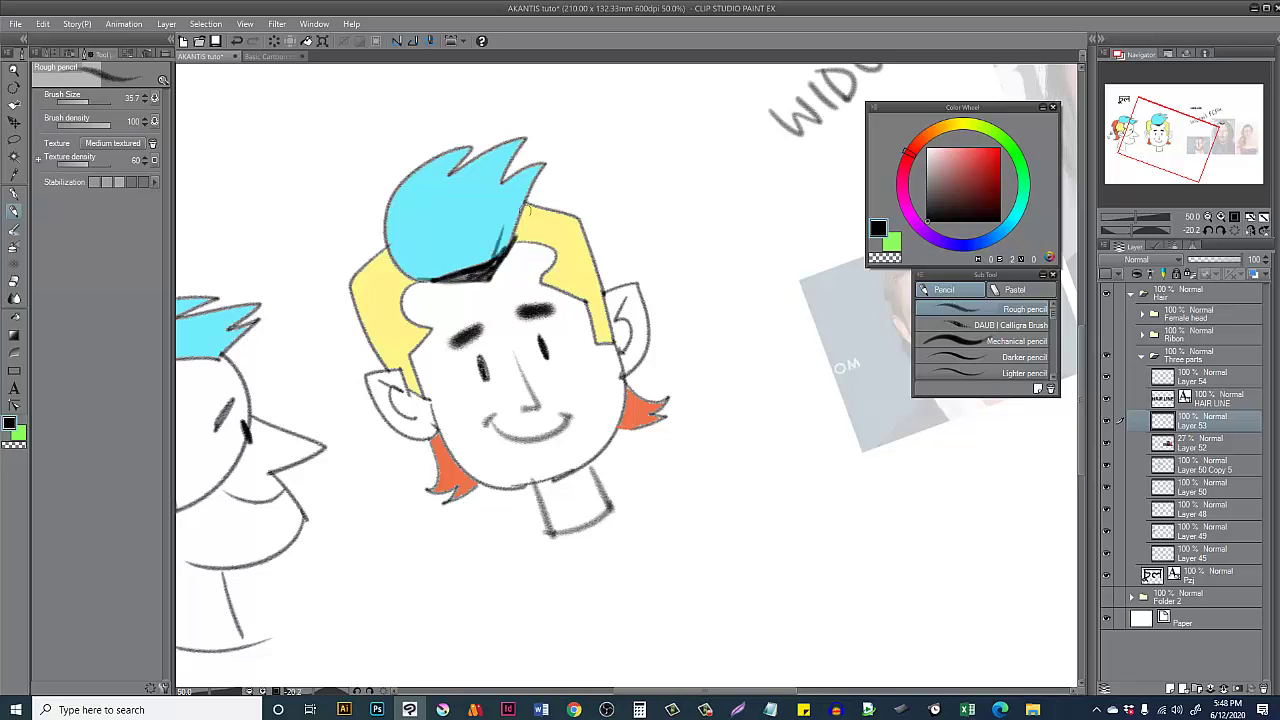
key(ctrl+z)
key(ctrl+z)
key(ctrl+z)
key(ctrl+z)
Step: Try a hairline stroke on the blue-background photo and a loose arc with a small tick above it
drag(582, 270, 388, 349)
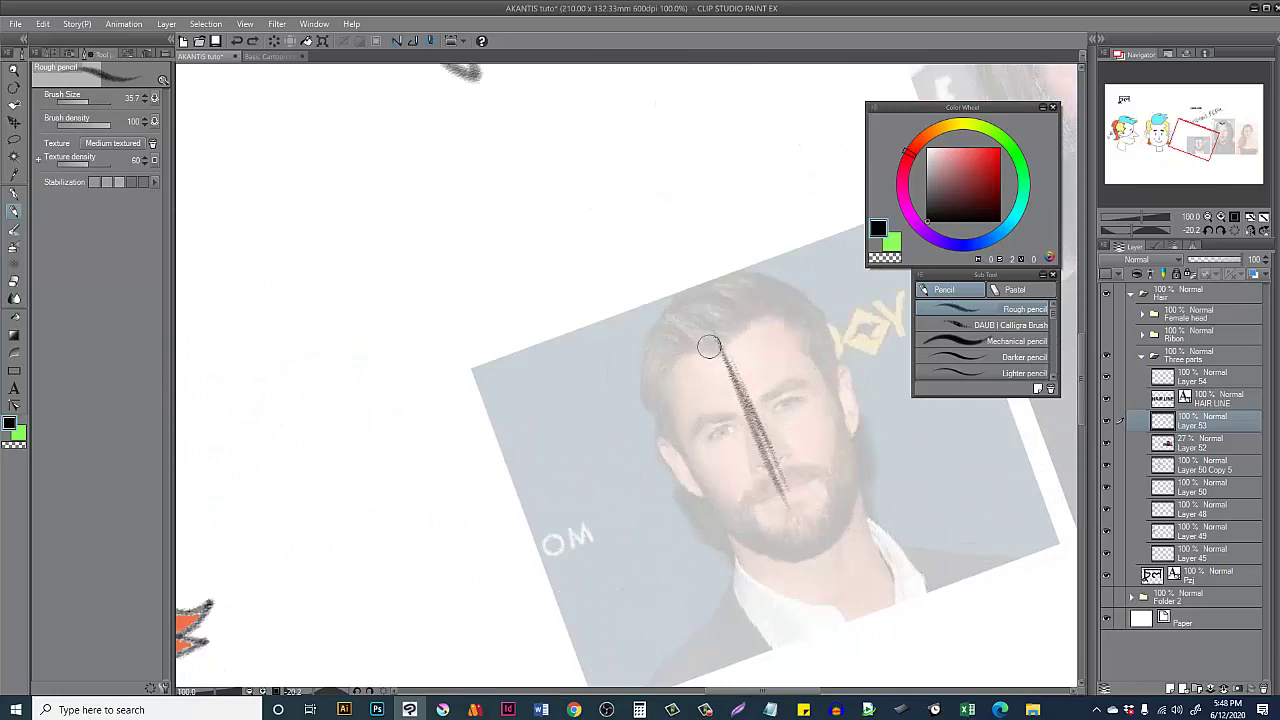
mouse_move(698, 345)
mouse_down()
mouse_move(731, 336)
mouse_move(623, 432)
mouse_up()
key(ctrl+z)
drag(427, 292, 630, 188)
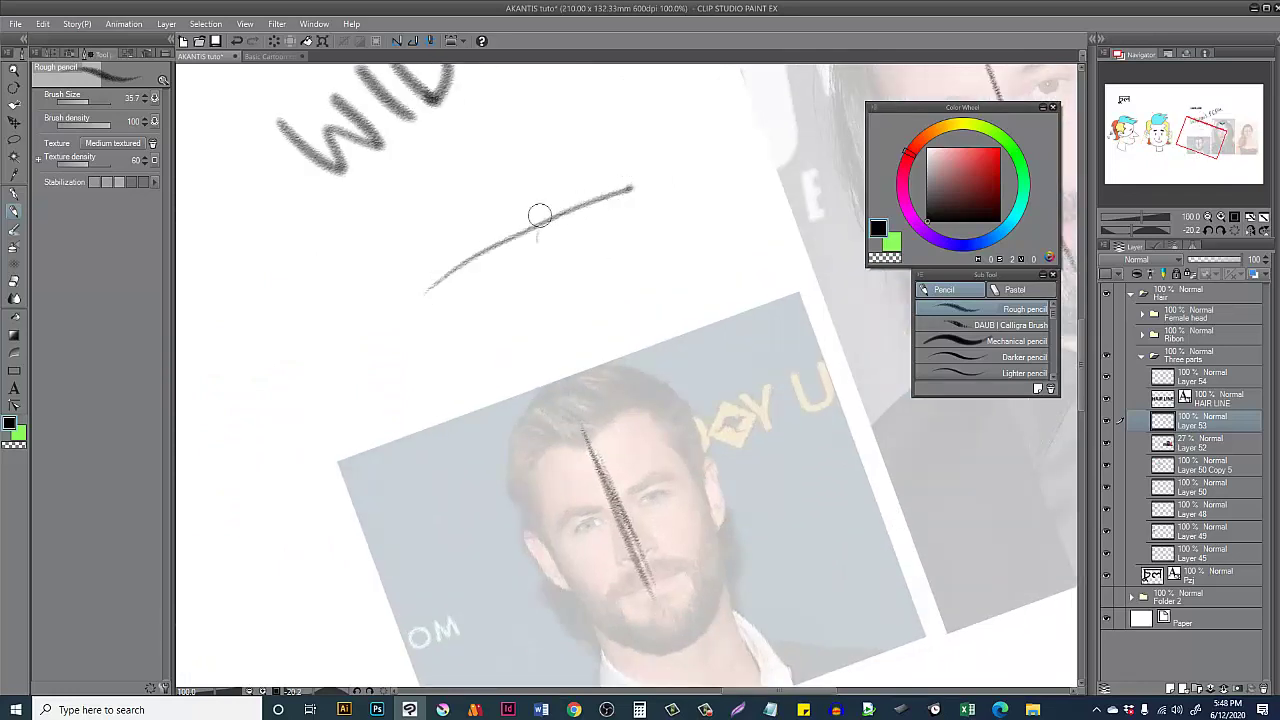
drag(539, 215, 532, 237)
key(ctrl+z)
key(ctrl+z)
Step: Trace the widow's peak hairline on the blue-background photo, curving around both temples, reducing the pencil size to 23.1
scroll(600, 420, down, 2)
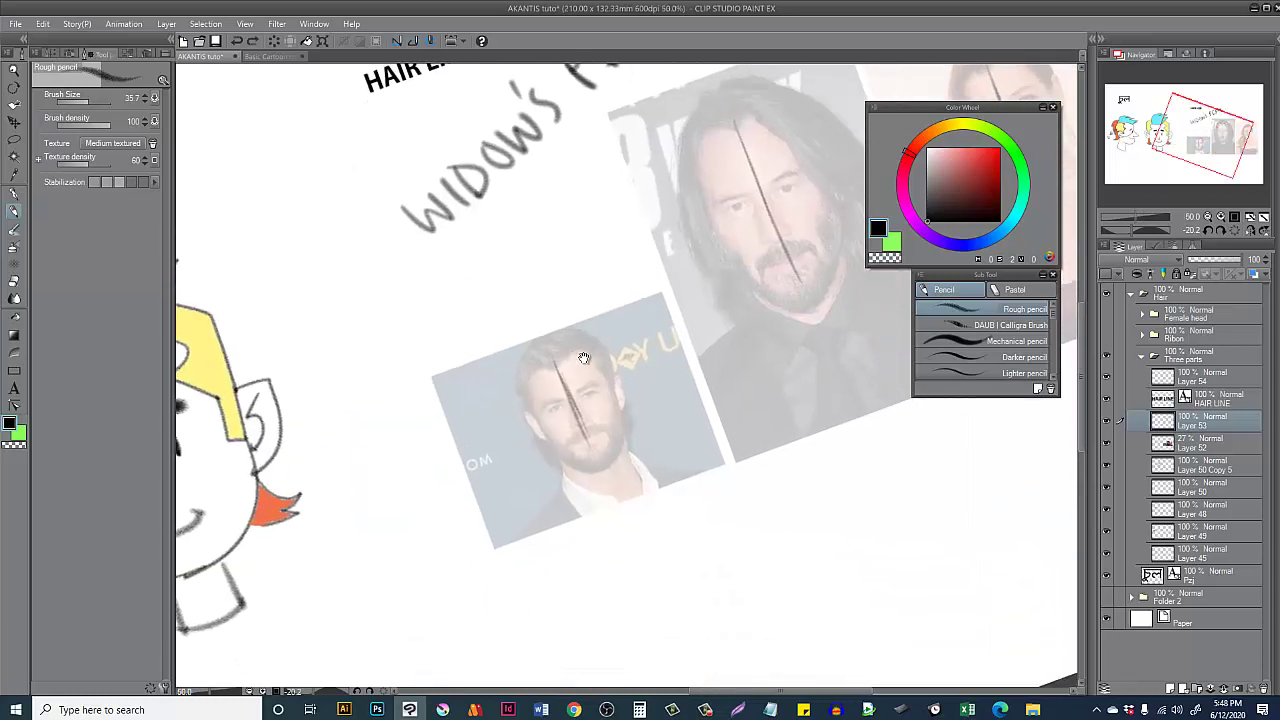
mouse_move(584, 358)
mouse_down()
mouse_move(534, 370)
mouse_move(697, 315)
mouse_up()
mouse_move(783, 218)
mouse_down()
mouse_move(563, 337)
mouse_move(450, 428)
mouse_move(648, 237)
mouse_up()
scroll(491, 382, up, 2)
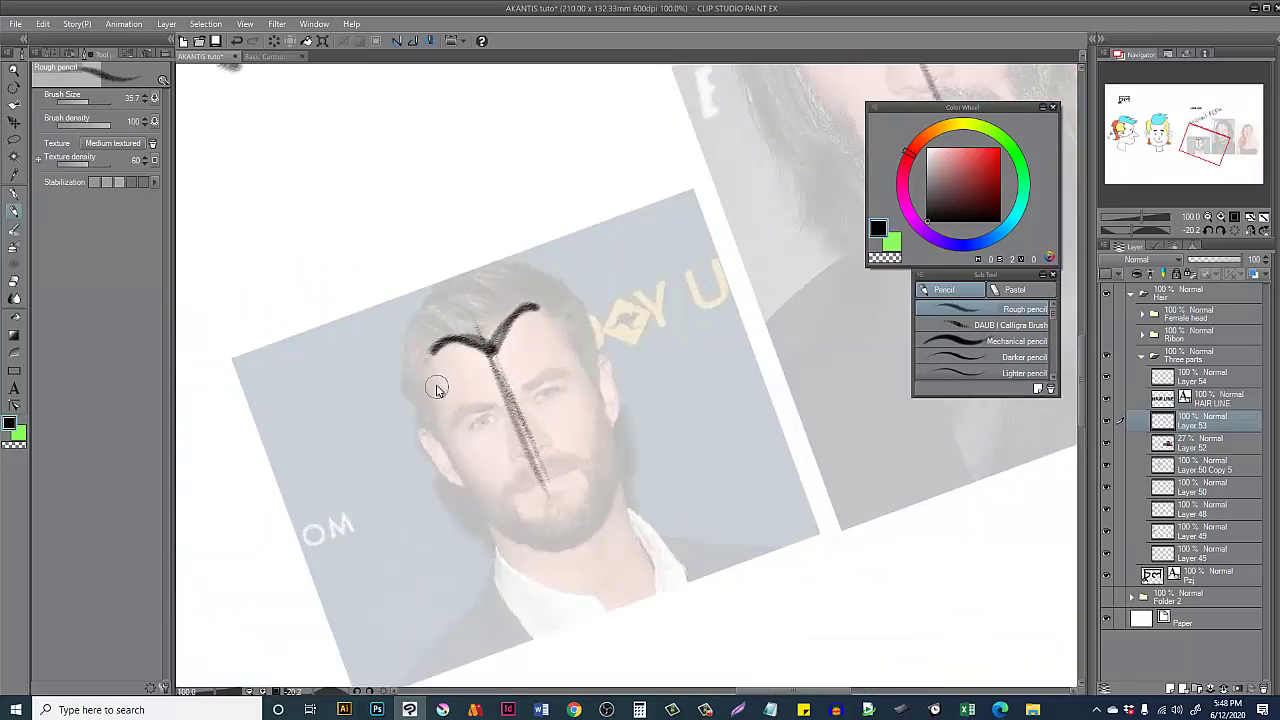
key([)
mouse_move(437, 348)
mouse_down()
mouse_move(441, 393)
mouse_move(435, 428)
mouse_move(432, 352)
mouse_up()
mouse_move(533, 308)
mouse_down()
mouse_move(564, 329)
mouse_move(552, 347)
mouse_move(594, 370)
mouse_up()
key(ctrl+z)
drag(531, 306, 602, 371)
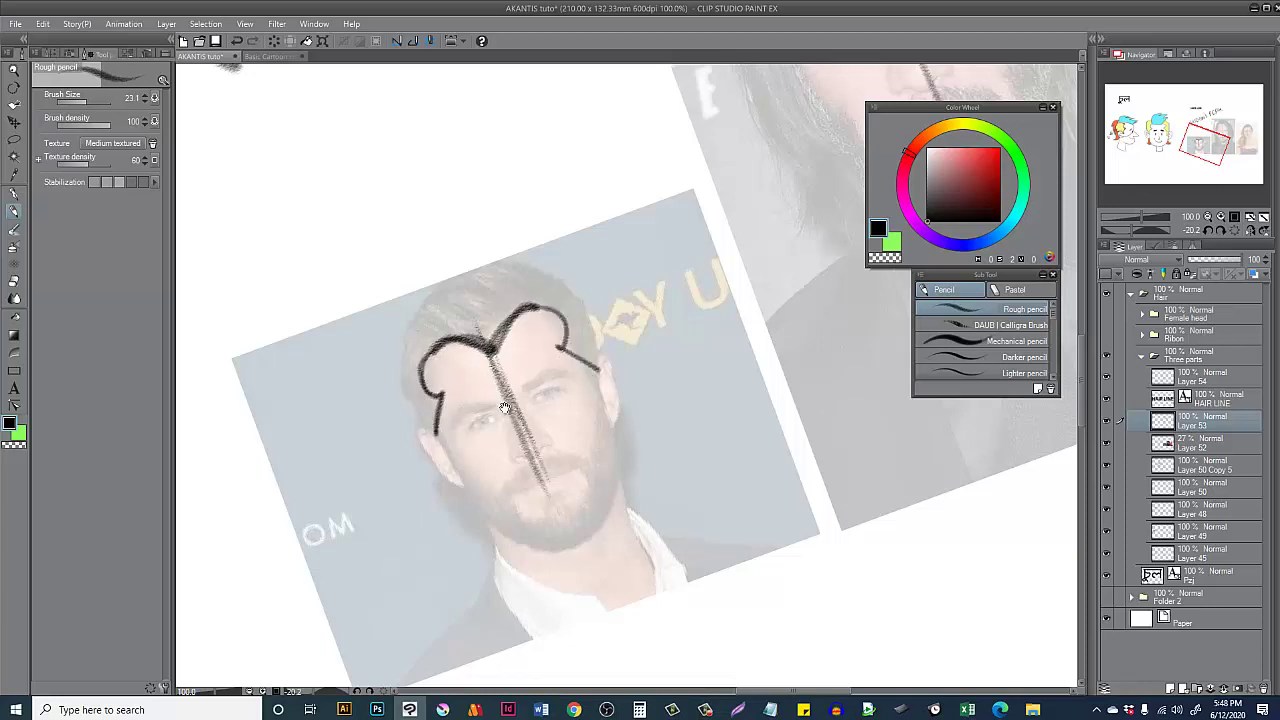
Step: Sketch a turned head below the photos with a rounded skull, back of the neck, dark brows and a pointed nose
drag(473, 411, 528, 308)
mouse_move(627, 432)
mouse_down()
mouse_move(460, 200)
mouse_move(441, 96)
mouse_up()
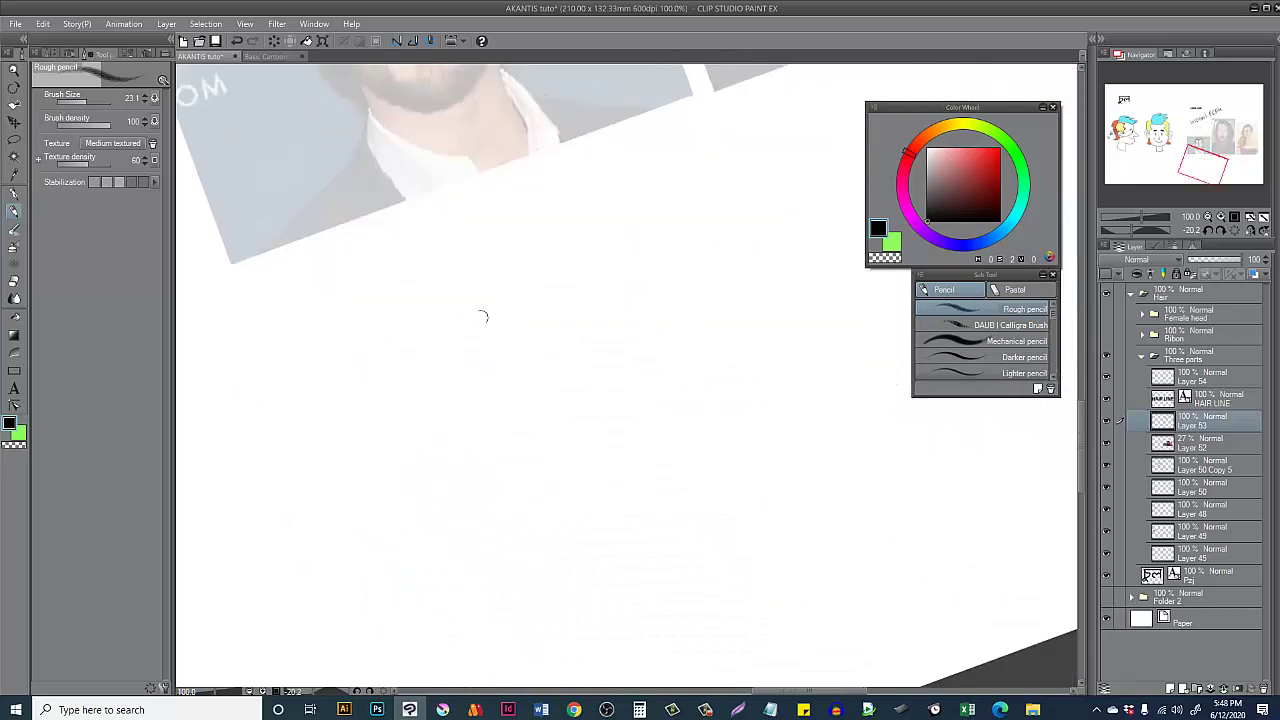
mouse_move(421, 346)
mouse_down()
mouse_move(558, 272)
mouse_move(651, 347)
mouse_up()
mouse_move(422, 338)
mouse_down()
mouse_move(462, 454)
mouse_move(516, 505)
mouse_up()
mouse_move(651, 347)
mouse_down()
mouse_move(584, 414)
mouse_move(639, 359)
mouse_move(638, 375)
mouse_move(697, 415)
mouse_move(665, 442)
mouse_up()
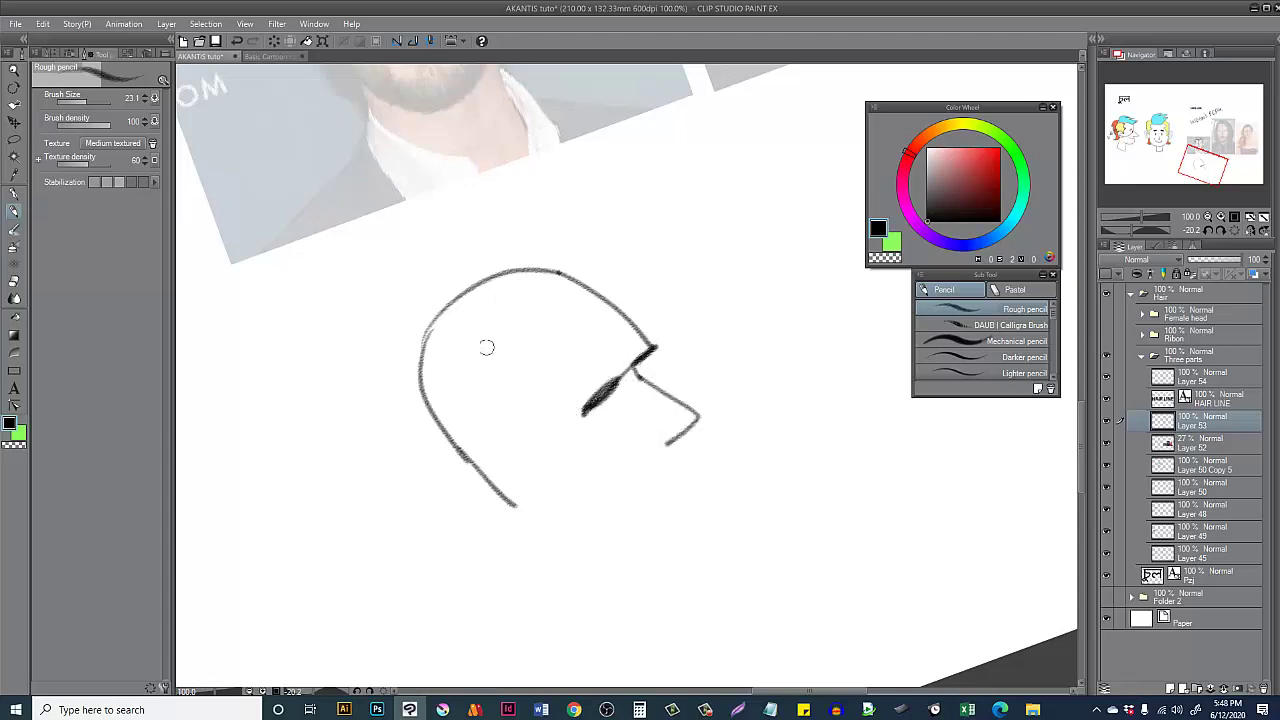
Step: Draw two curved side-plane lines from the back of the skull to the brow, plus an arrow pointing at the head
mouse_move(425, 380)
mouse_down()
mouse_move(442, 348)
mouse_move(494, 345)
mouse_move(577, 412)
mouse_move(551, 370)
mouse_move(577, 437)
mouse_up()
key(ctrl+z)
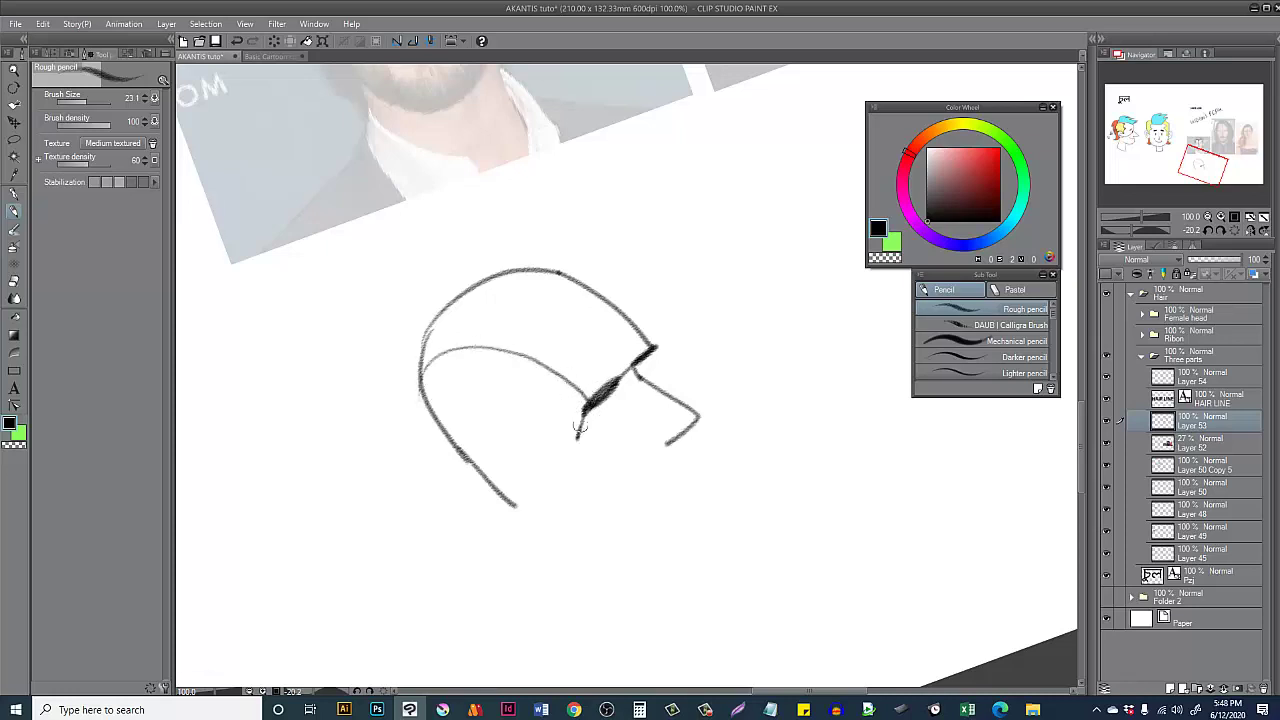
drag(470, 398, 569, 450)
key(ctrl+z)
drag(238, 364, 350, 344)
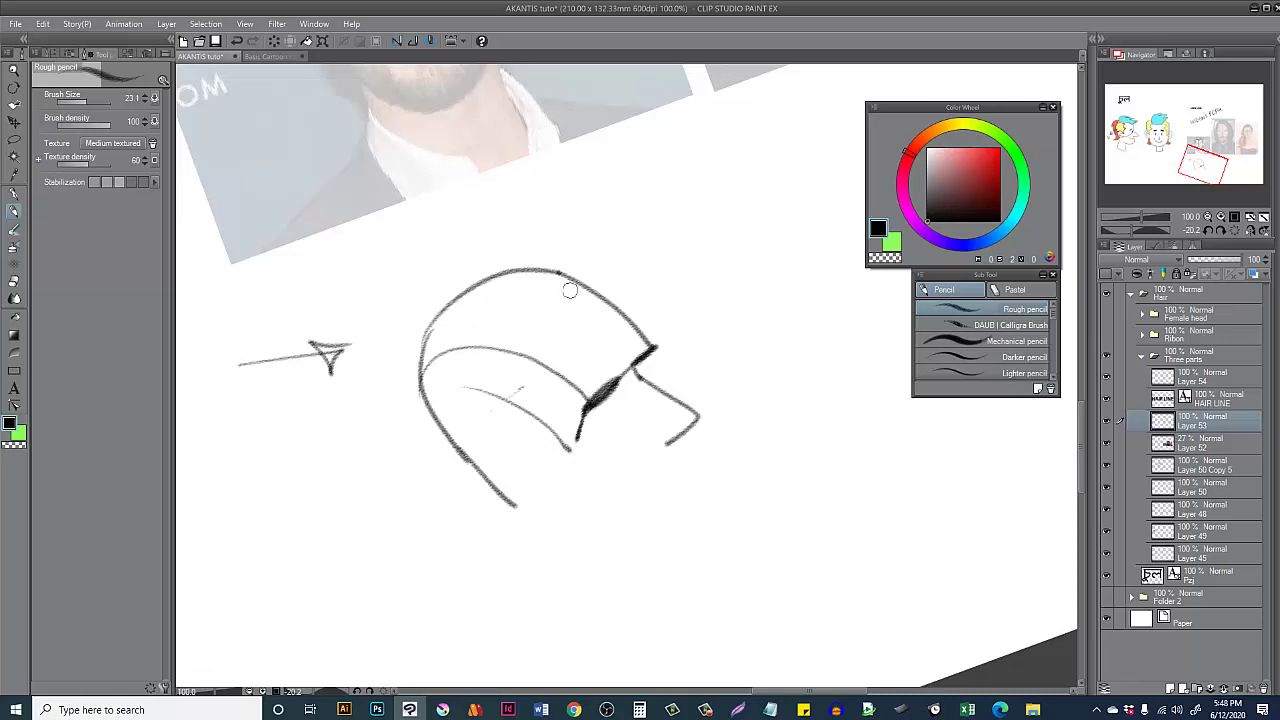
Step: Hatch the front of the forehead between the skull outline and the upper side curve
mouse_move(558, 286)
mouse_down()
mouse_move(542, 357)
mouse_move(557, 367)
mouse_up()
mouse_move(581, 304)
mouse_down()
mouse_move(566, 387)
mouse_move(583, 385)
mouse_up()
drag(618, 321, 603, 369)
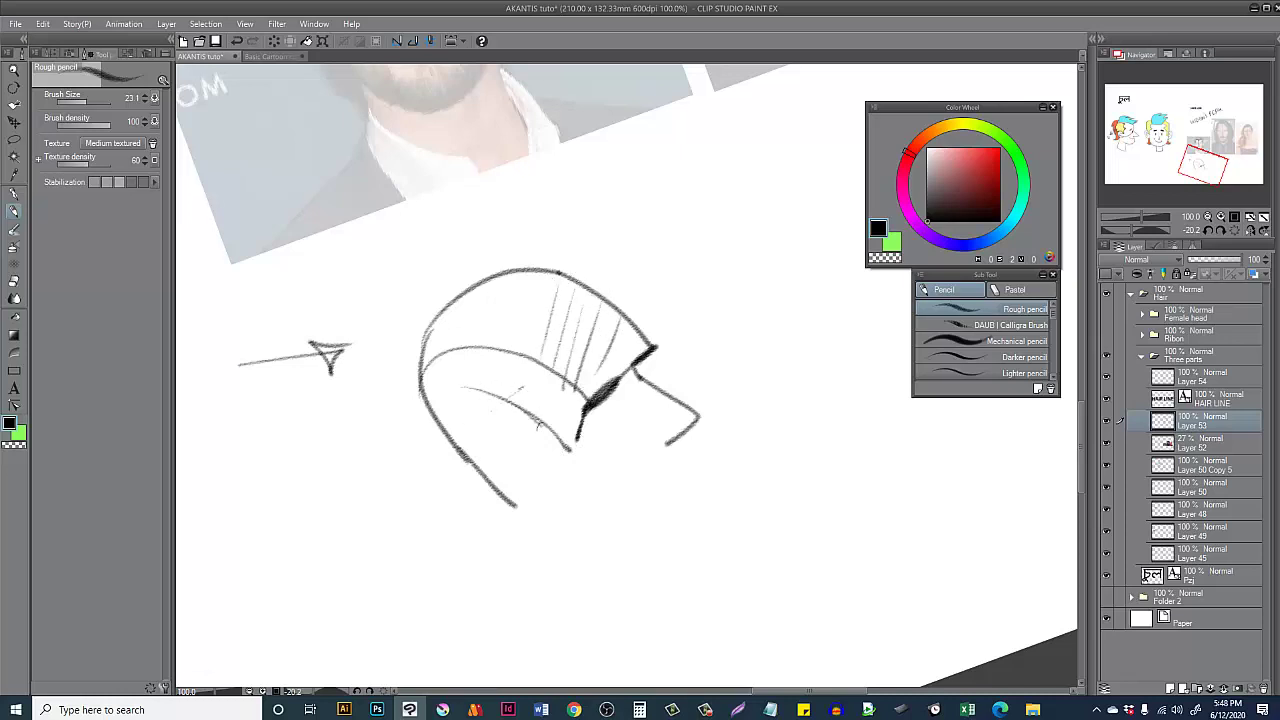
drag(550, 438, 544, 429)
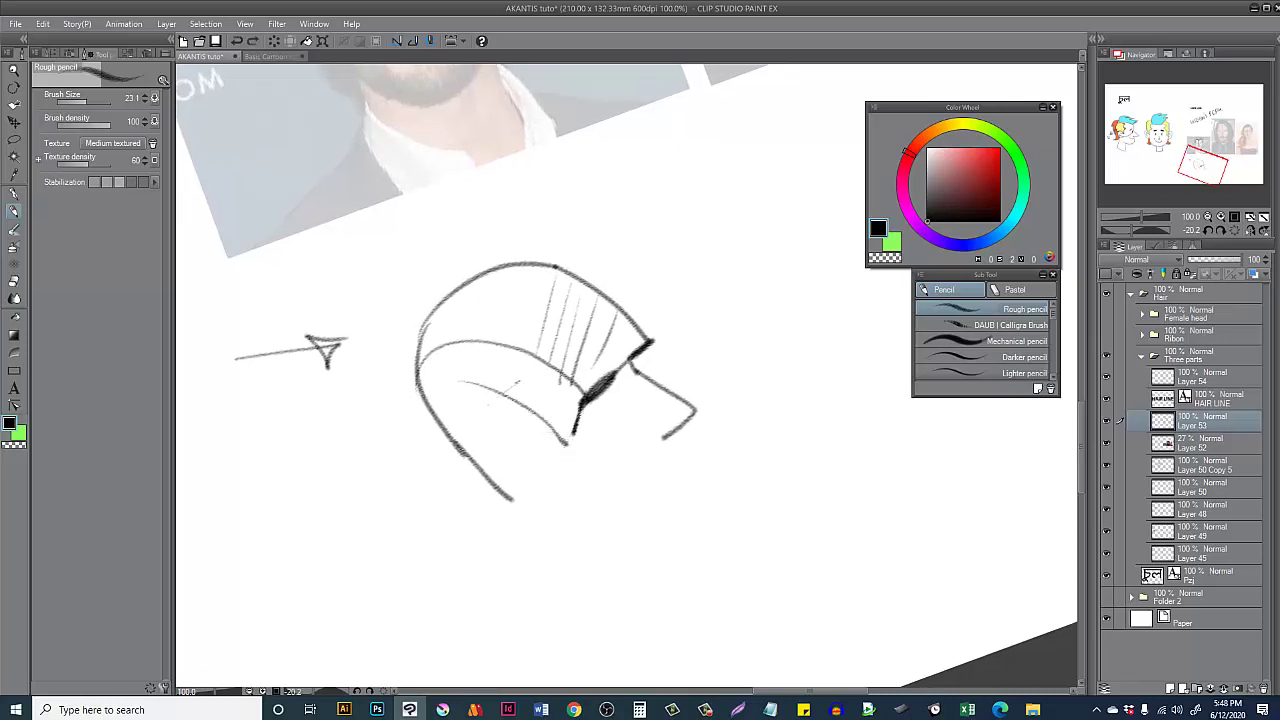
Step: Darken the front end of the upper side curve and reinforce the brow line across the face
drag(502, 348, 585, 396)
key(ctrl+z)
key(ctrl+z)
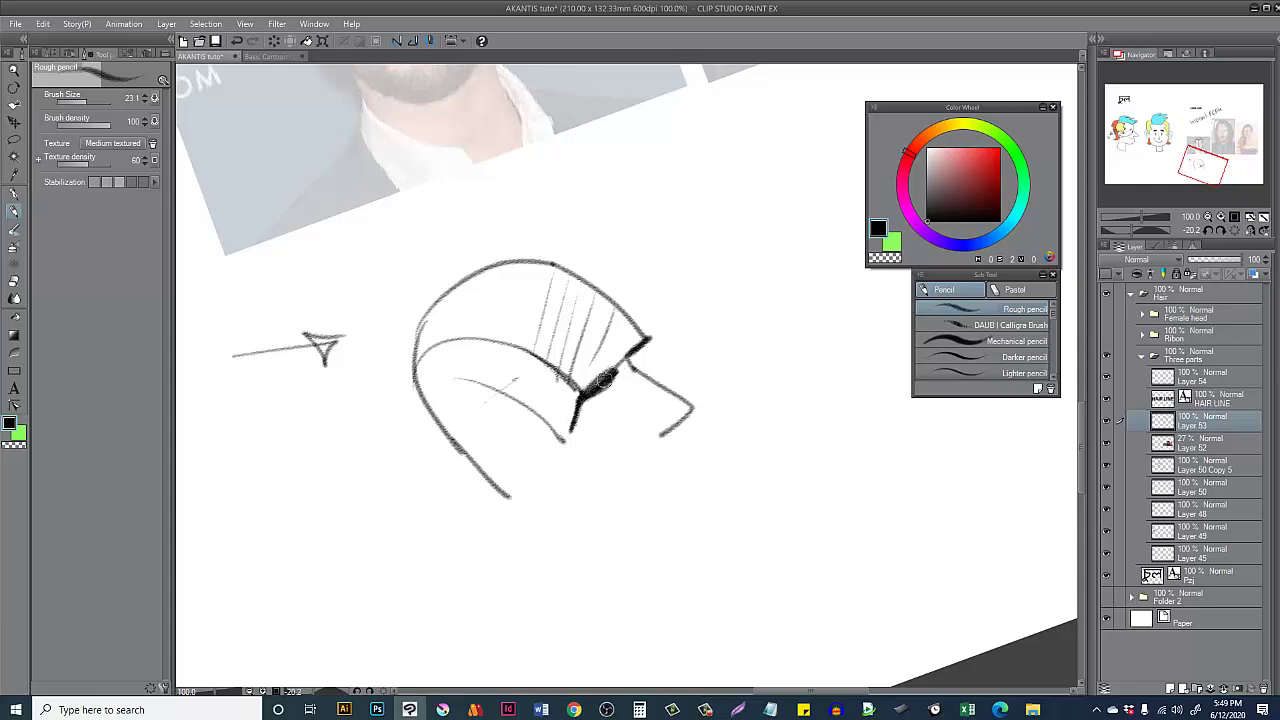
mouse_move(605, 380)
mouse_down()
mouse_move(663, 319)
mouse_move(573, 413)
mouse_up()
mouse_move(524, 352)
mouse_down()
mouse_move(574, 391)
mouse_move(569, 433)
mouse_up()
key(ctrl+z)
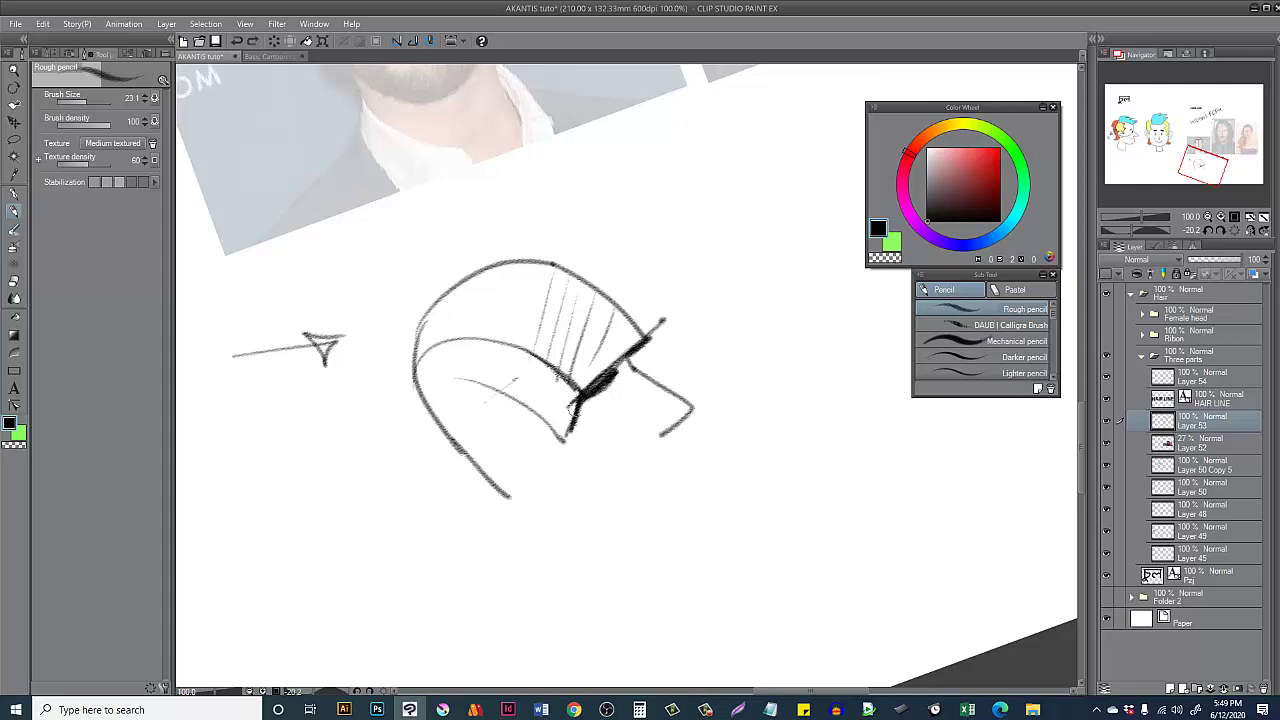
Step: Erase most of the lower curve on the side of the sketched head
key(e)
mouse_move(487, 397)
mouse_down()
mouse_move(420, 377)
mouse_move(255, 462)
mouse_up()
key(ctrl+z)
key(e)
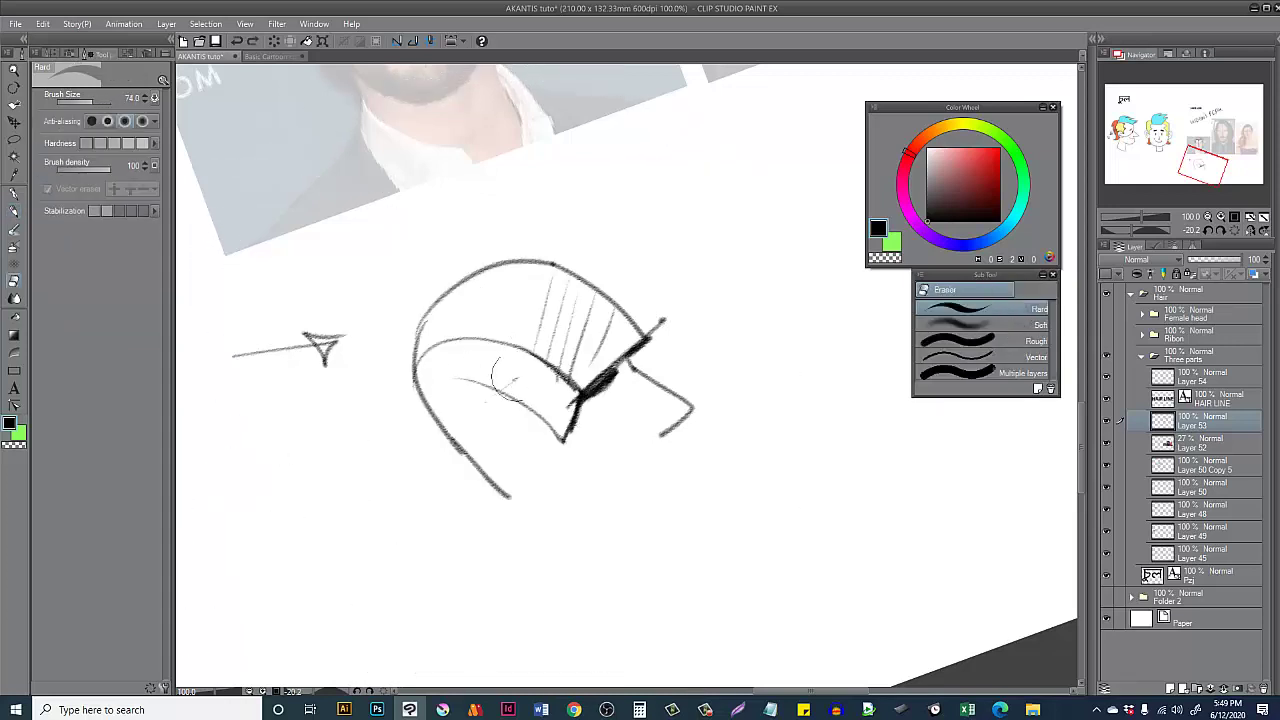
drag(484, 375, 522, 400)
Step: Draw the hairline from the widow's peak around the temple to the sideburn, with a separate hook-shaped copy beside the head
key(p)
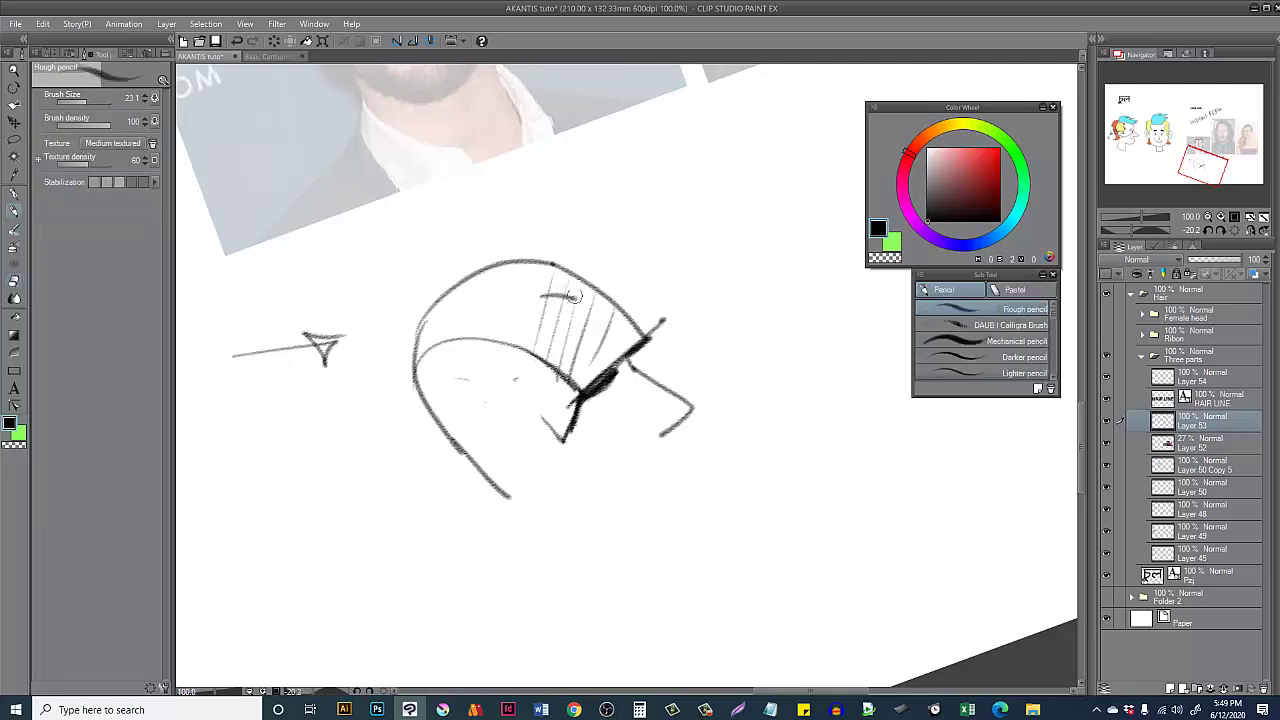
mouse_move(578, 270)
mouse_down()
mouse_move(572, 299)
mouse_move(538, 296)
mouse_move(507, 321)
mouse_move(498, 390)
mouse_up()
key(ctrl+z)
mouse_move(516, 310)
mouse_down()
mouse_move(495, 351)
mouse_move(523, 400)
mouse_up()
key(ctrl+z)
mouse_move(300, 436)
mouse_down()
mouse_move(345, 485)
mouse_move(318, 566)
mouse_up()
mouse_move(516, 305)
mouse_down()
mouse_move(501, 380)
mouse_move(516, 390)
mouse_move(540, 379)
mouse_move(526, 442)
mouse_move(536, 394)
mouse_move(528, 438)
mouse_up()
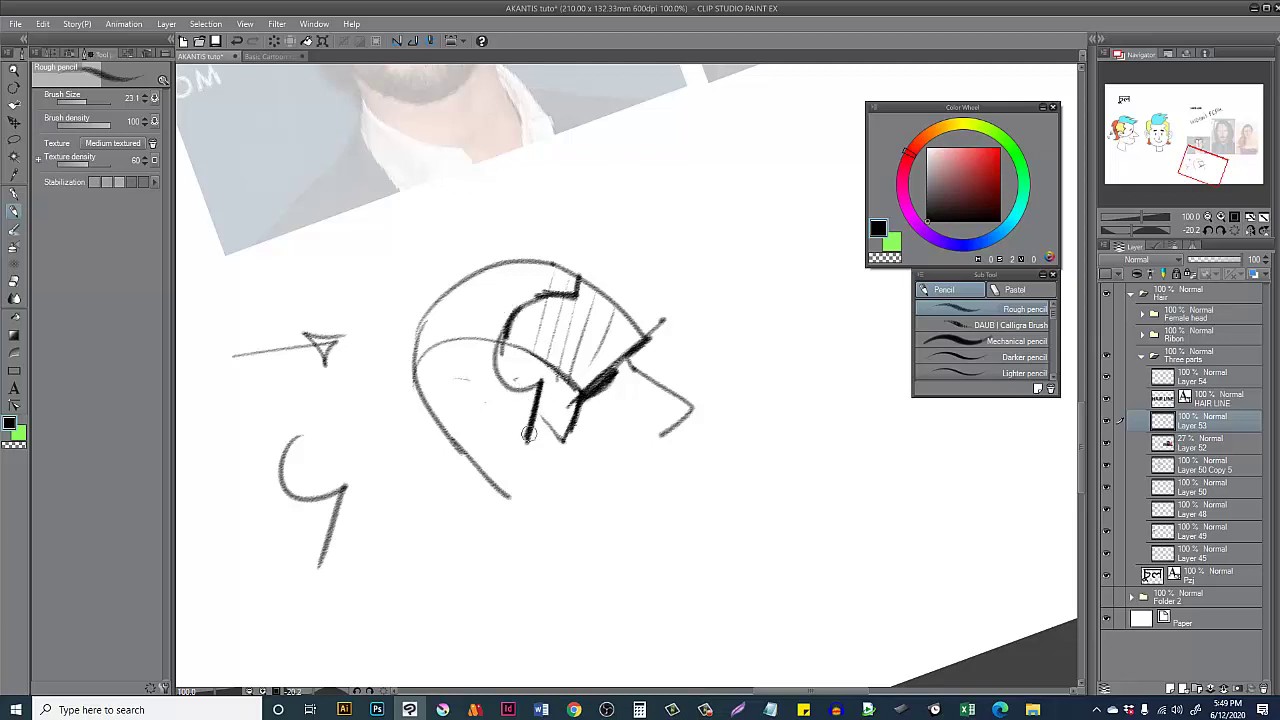
drag(542, 379, 525, 445)
Step: Extend two parallel guide lines downward from the sideburn and from the brow corner
mouse_move(496, 238)
mouse_down()
mouse_move(571, 374)
mouse_move(541, 226)
mouse_up()
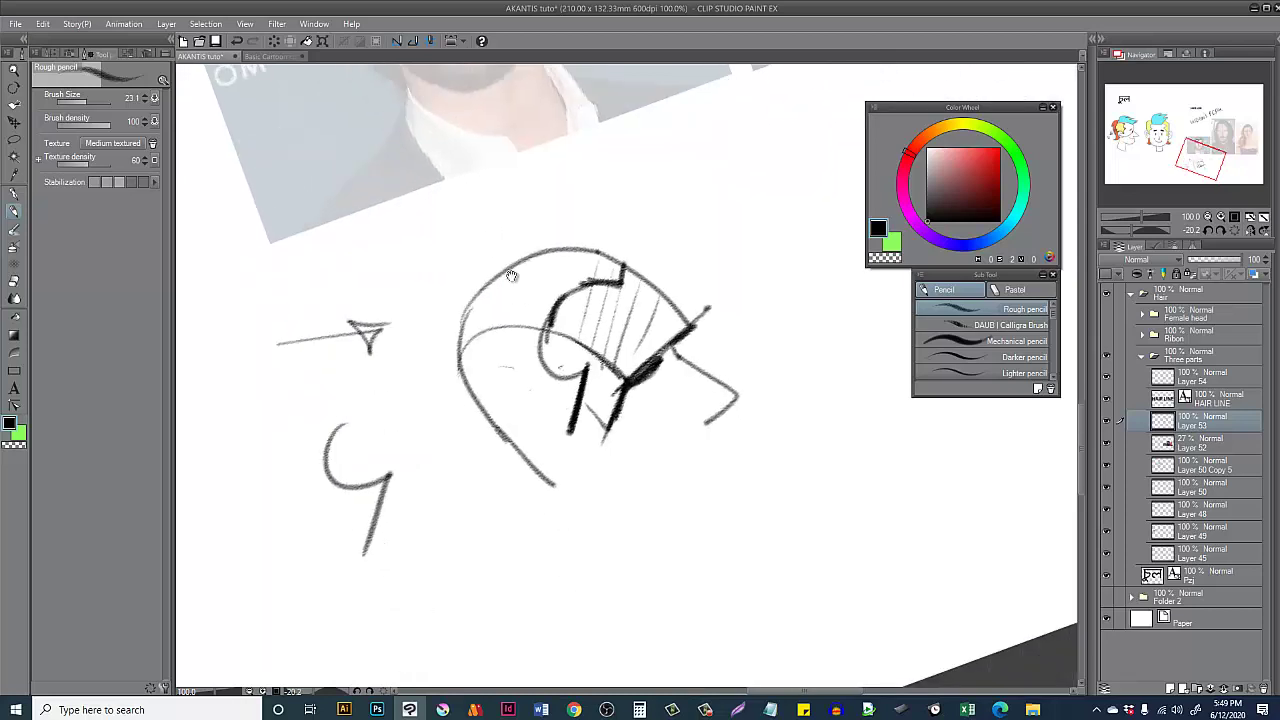
drag(612, 298, 557, 505)
drag(640, 328, 596, 508)
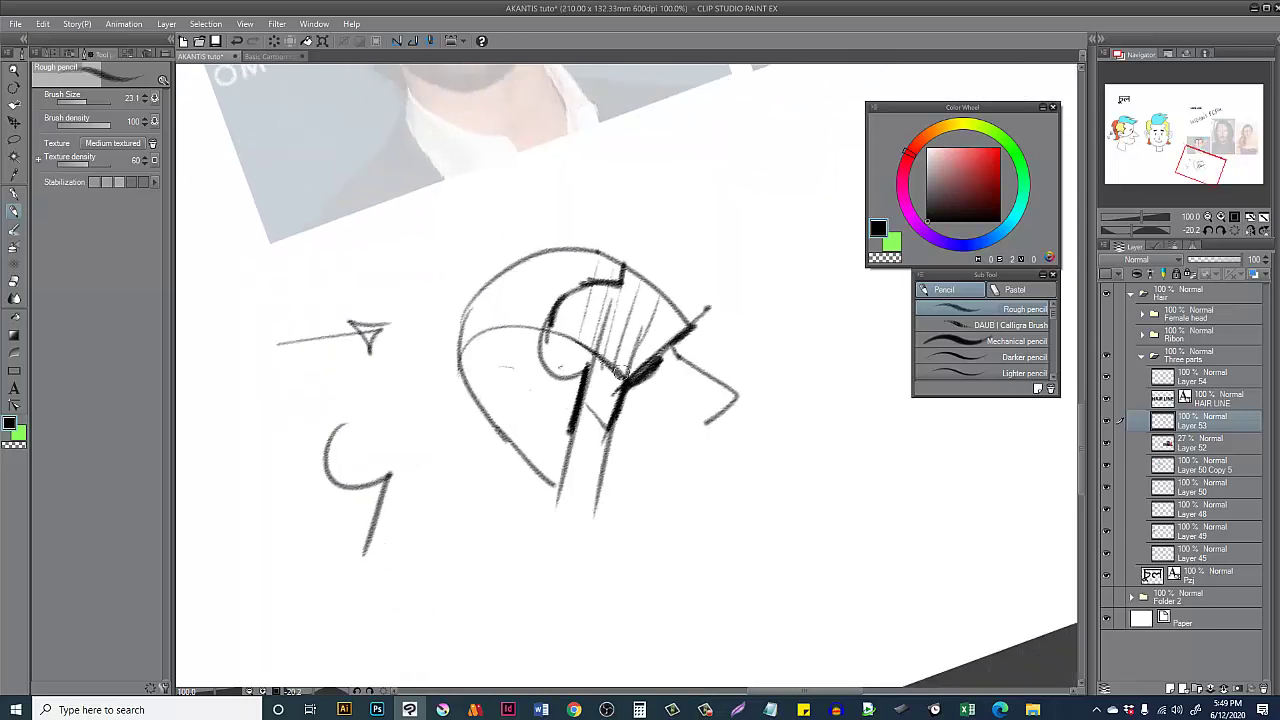
Step: Erase the forehead hatching and the side curve inside the new hairline
key(e)
mouse_move(600, 350)
mouse_down()
mouse_move(585, 340)
mouse_move(628, 338)
mouse_move(554, 342)
mouse_up()
key(p)
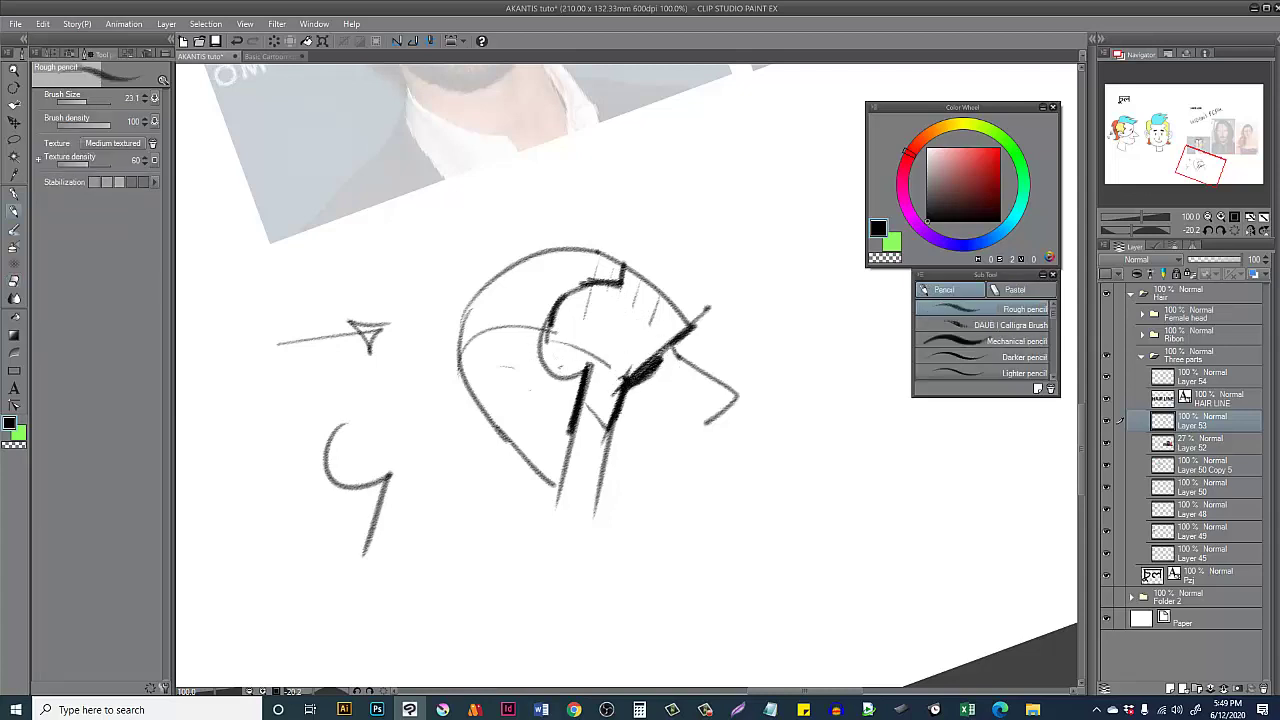
key(ctrl+z)
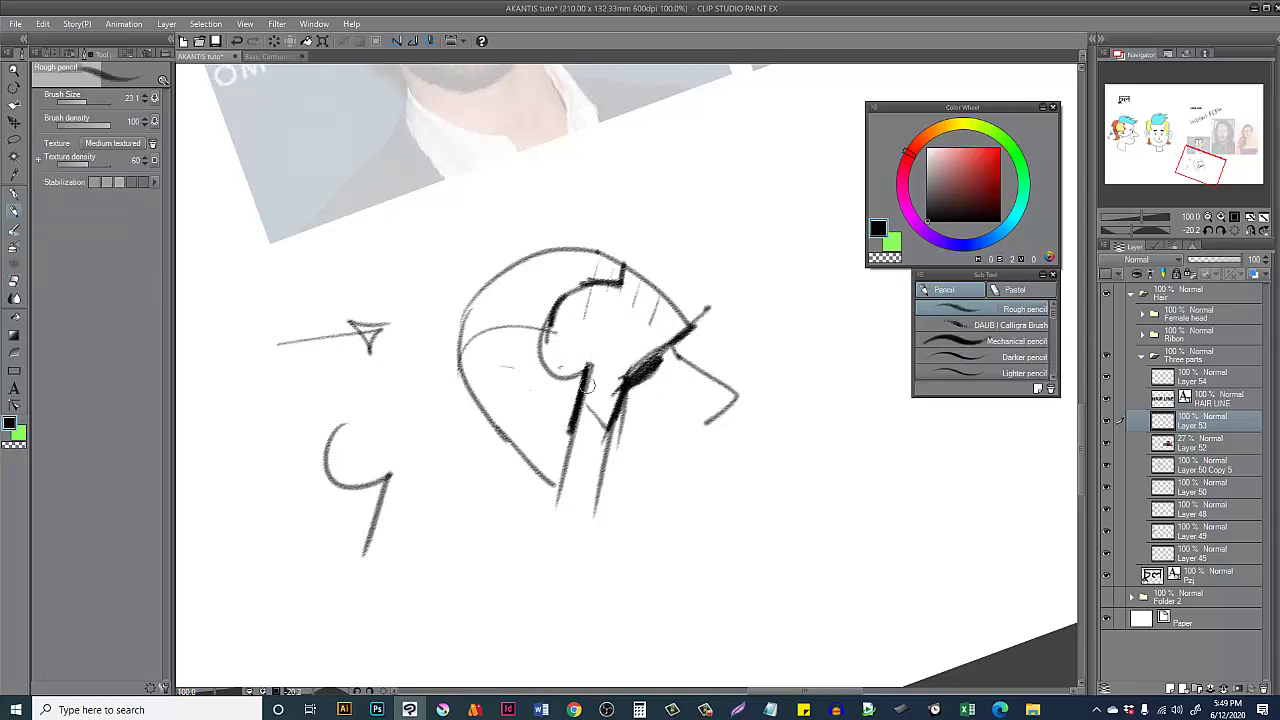
Step: Shade the sideburn with dense strokes and sketch the rounded lines at its lower end
drag(580, 380, 557, 492)
drag(573, 427, 618, 480)
drag(574, 380, 548, 452)
drag(566, 380, 545, 450)
Step: Outline the spiky top and back hair around the skull, and add small eye marks below the brows
mouse_move(496, 288)
mouse_down()
mouse_move(523, 241)
mouse_move(601, 200)
mouse_move(634, 254)
mouse_up()
mouse_move(486, 284)
mouse_down()
mouse_move(444, 373)
mouse_move(554, 494)
mouse_move(552, 448)
mouse_move(590, 455)
mouse_move(541, 421)
mouse_up()
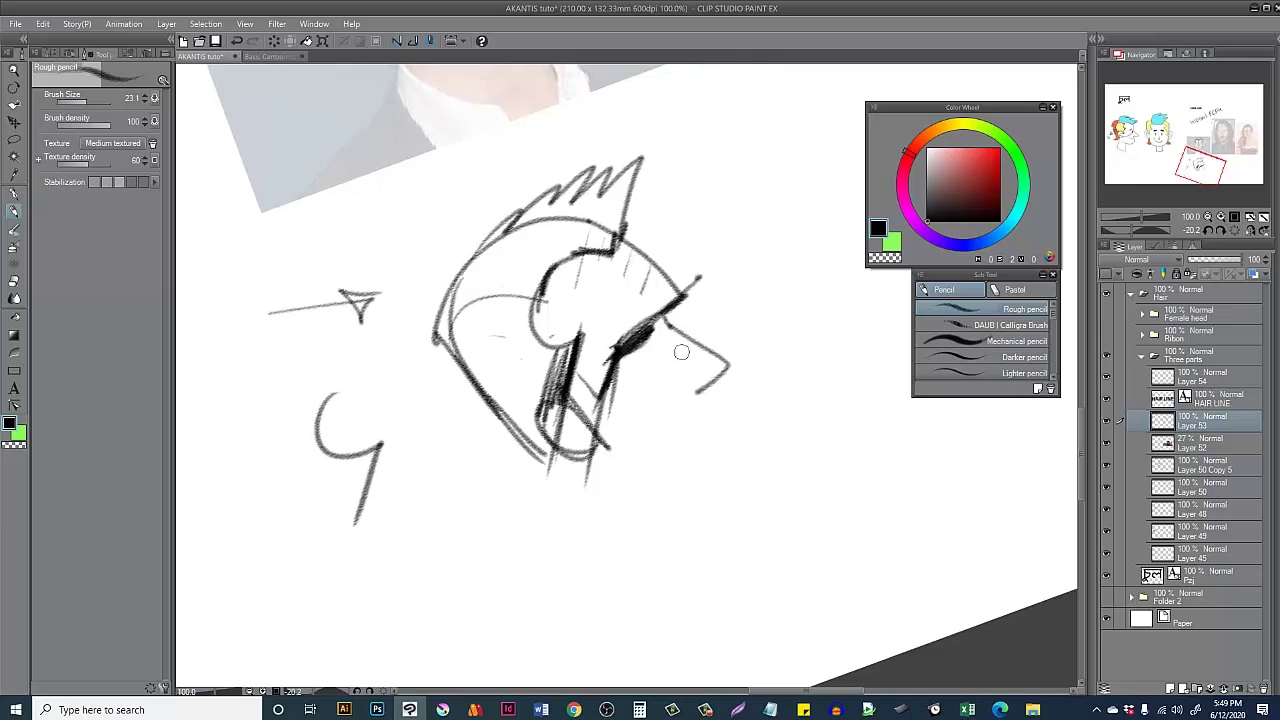
drag(642, 338, 636, 370)
drag(688, 288, 672, 328)
drag(664, 338, 657, 345)
scroll(596, 367, down, 1)
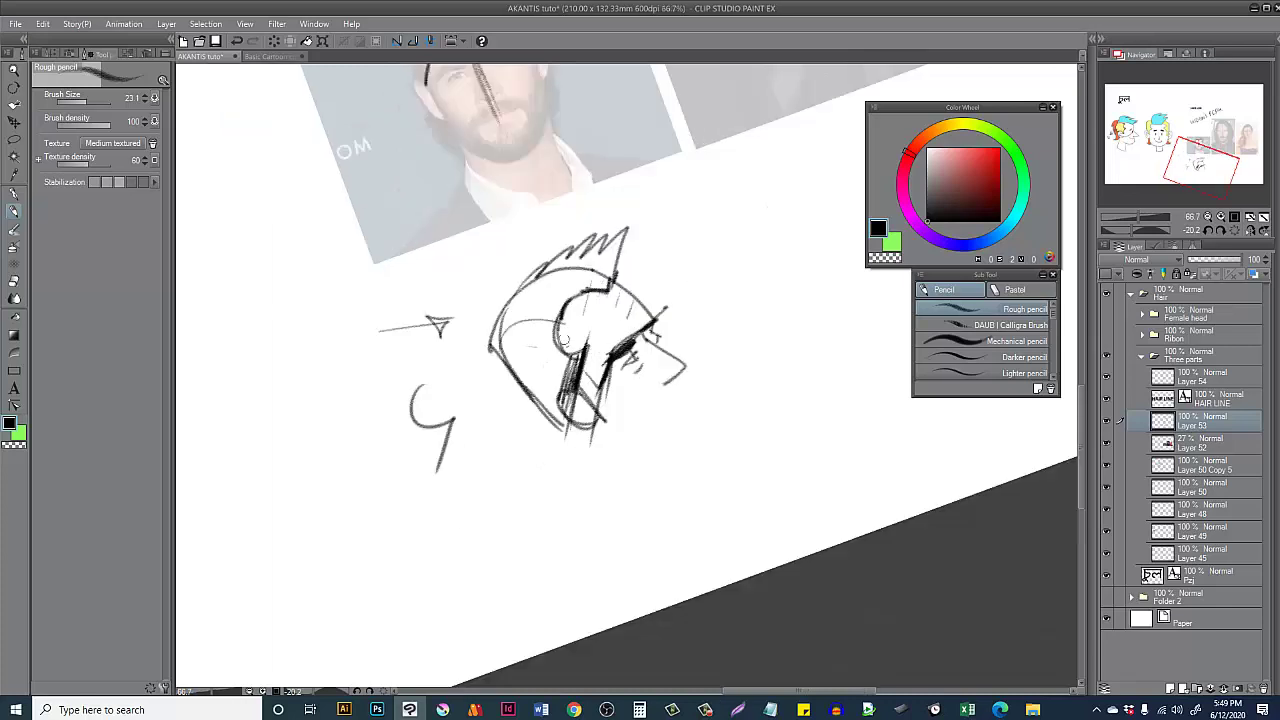
Step: Sketch a back-view head outline with a spiky hair top in the empty area beside the profile head
drag(760, 257, 535, 357)
scroll(554, 334, up, 1)
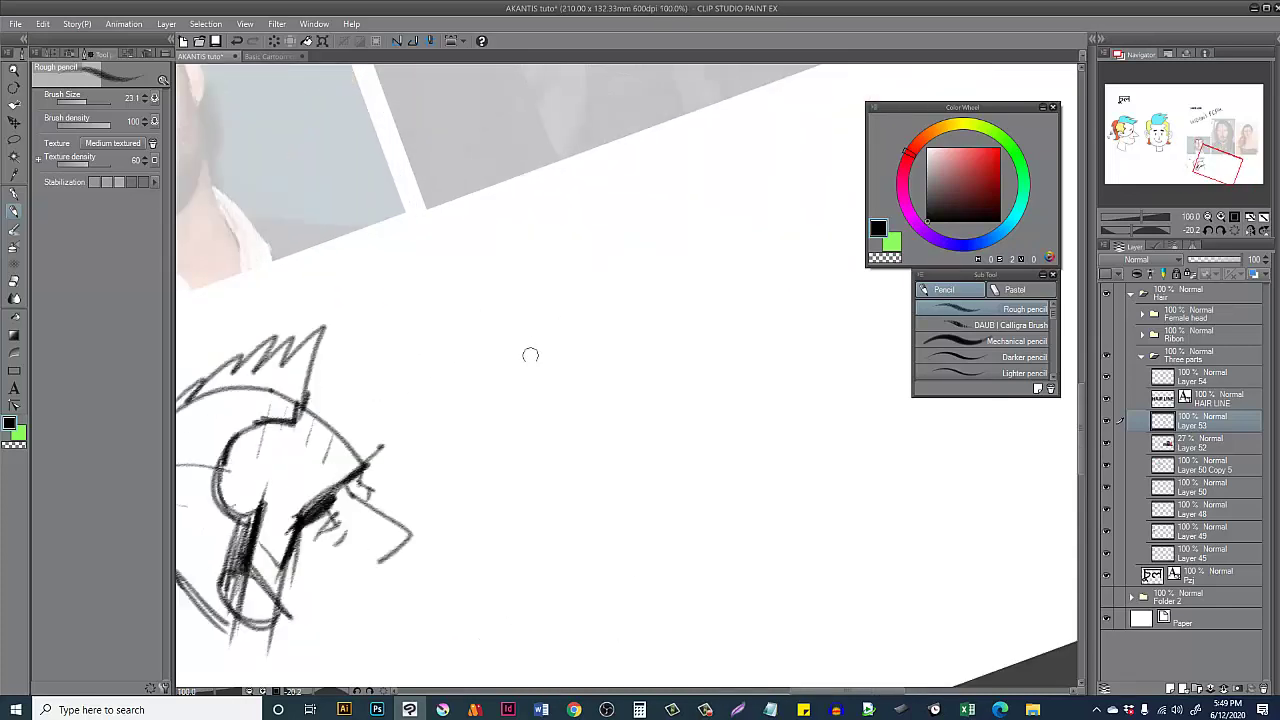
mouse_move(544, 410)
mouse_down()
mouse_move(503, 312)
mouse_move(522, 275)
mouse_move(623, 233)
mouse_move(681, 347)
mouse_up()
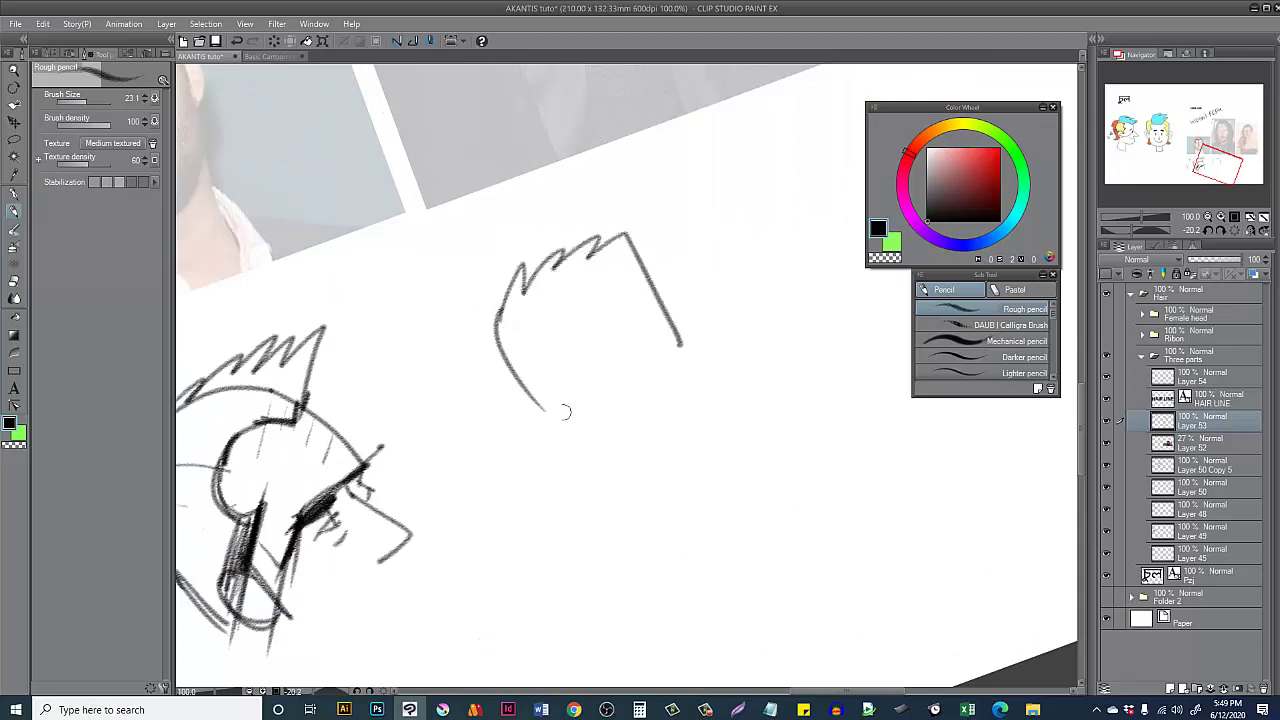
mouse_move(520, 378)
mouse_down()
mouse_move(560, 426)
mouse_move(648, 443)
mouse_up()
drag(678, 347, 650, 441)
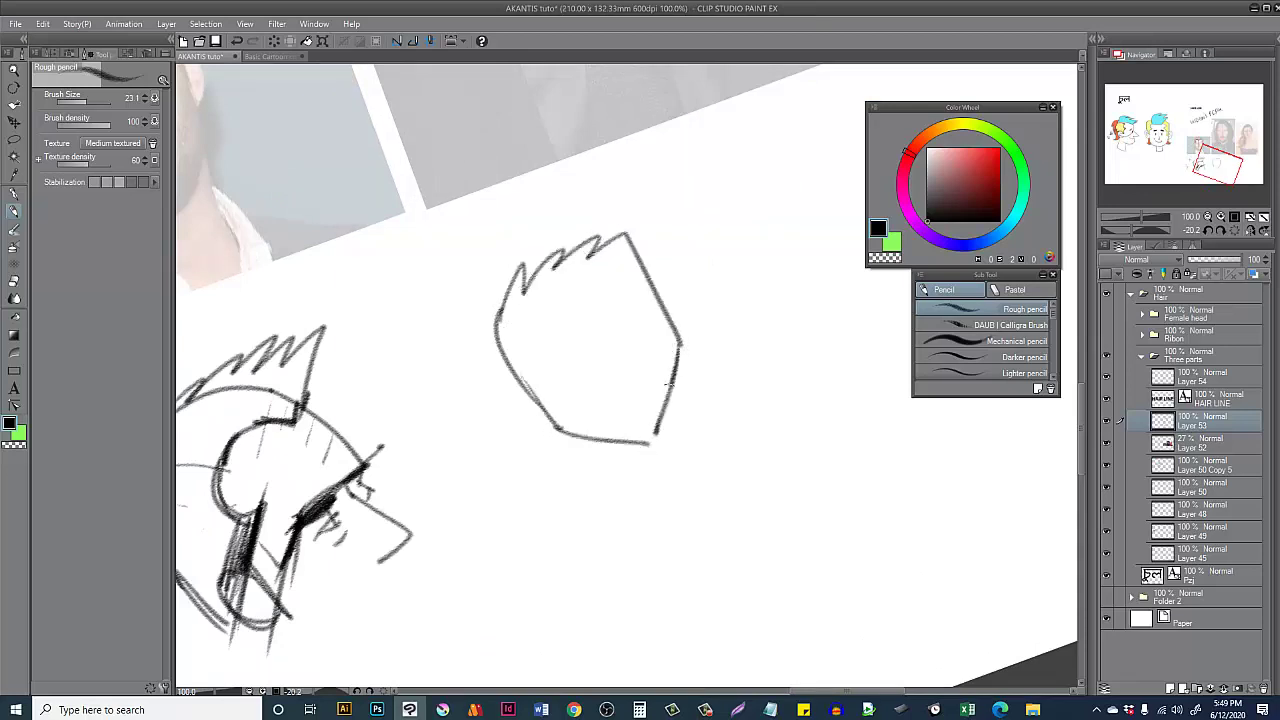
key(ctrl+z)
drag(677, 349, 654, 441)
key(ctrl+z)
drag(693, 401, 584, 448)
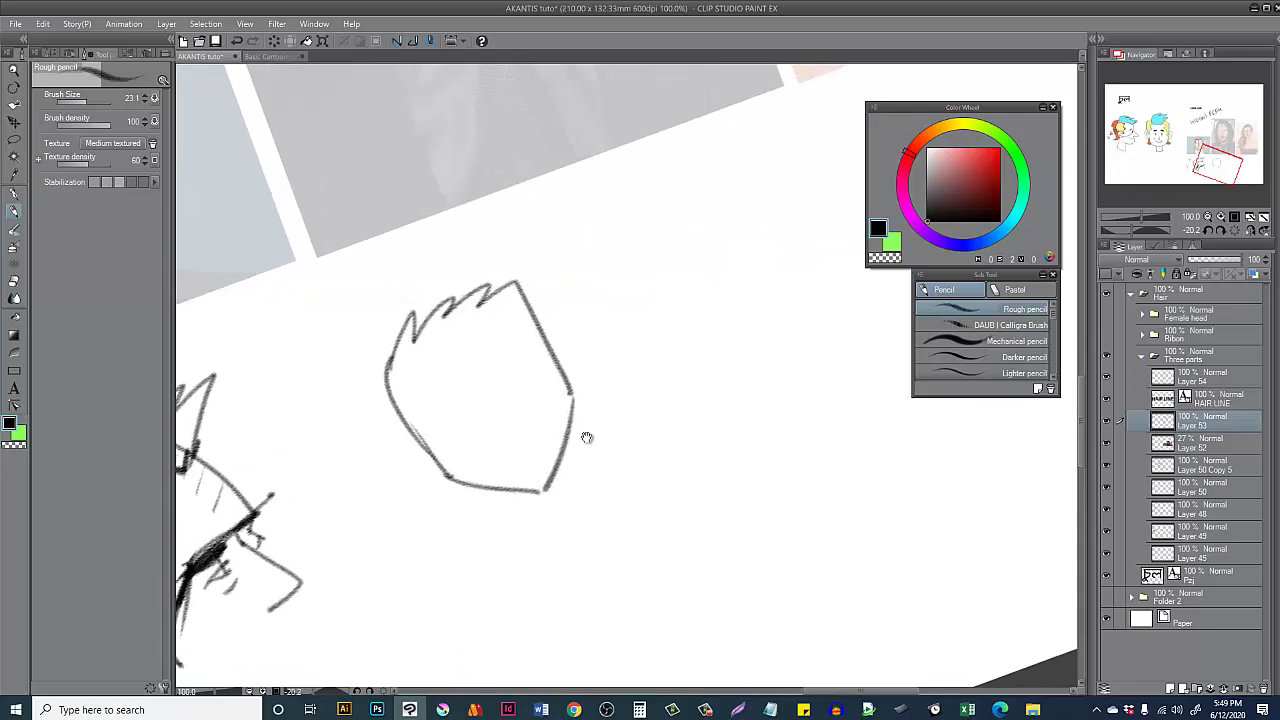
drag(472, 454, 537, 429)
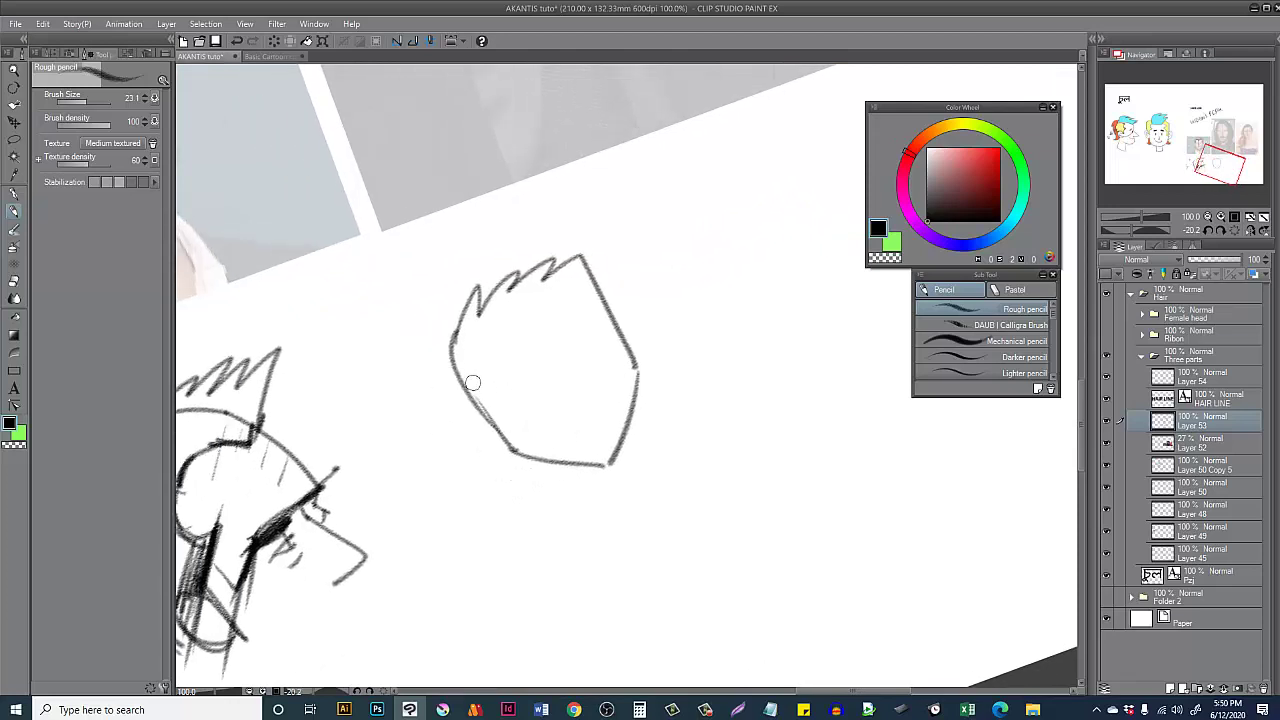
Step: Divide the spiky top from the back hair with a curved line and fill the area below with lengthwise strand lines
drag(454, 357, 588, 295)
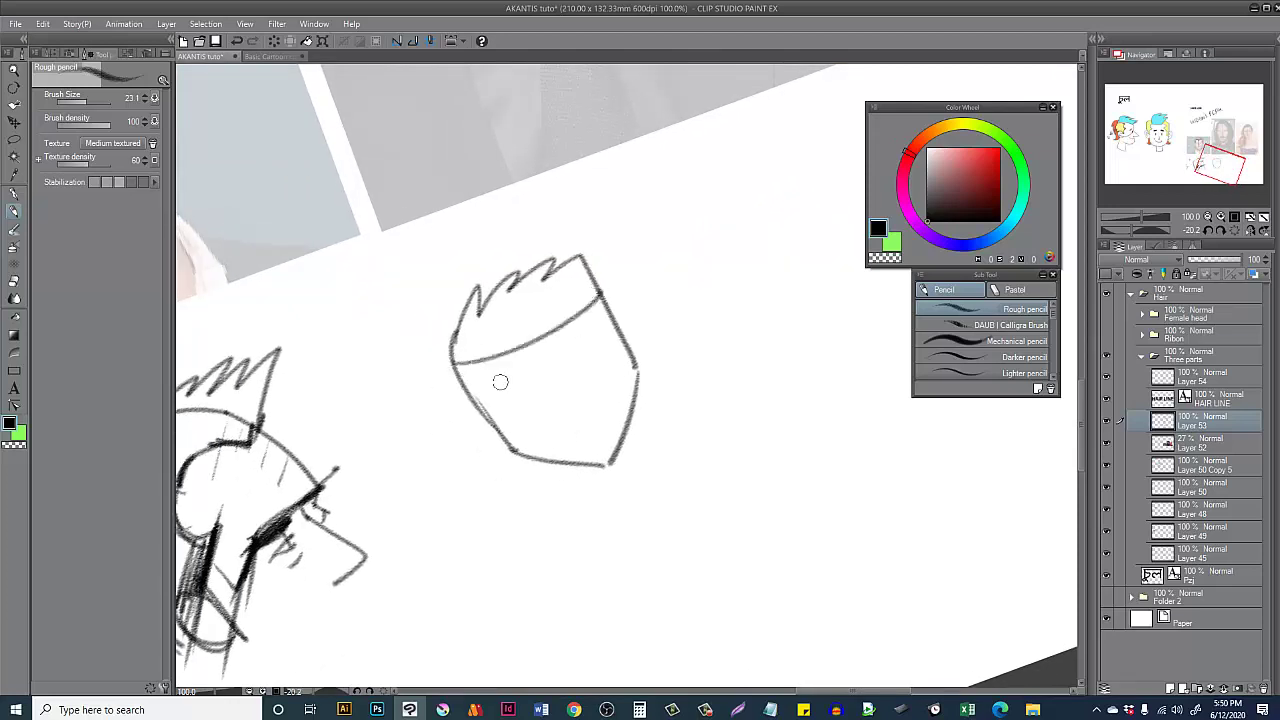
mouse_move(468, 364)
mouse_down()
mouse_move(510, 455)
mouse_move(555, 466)
mouse_up()
drag(538, 345, 605, 458)
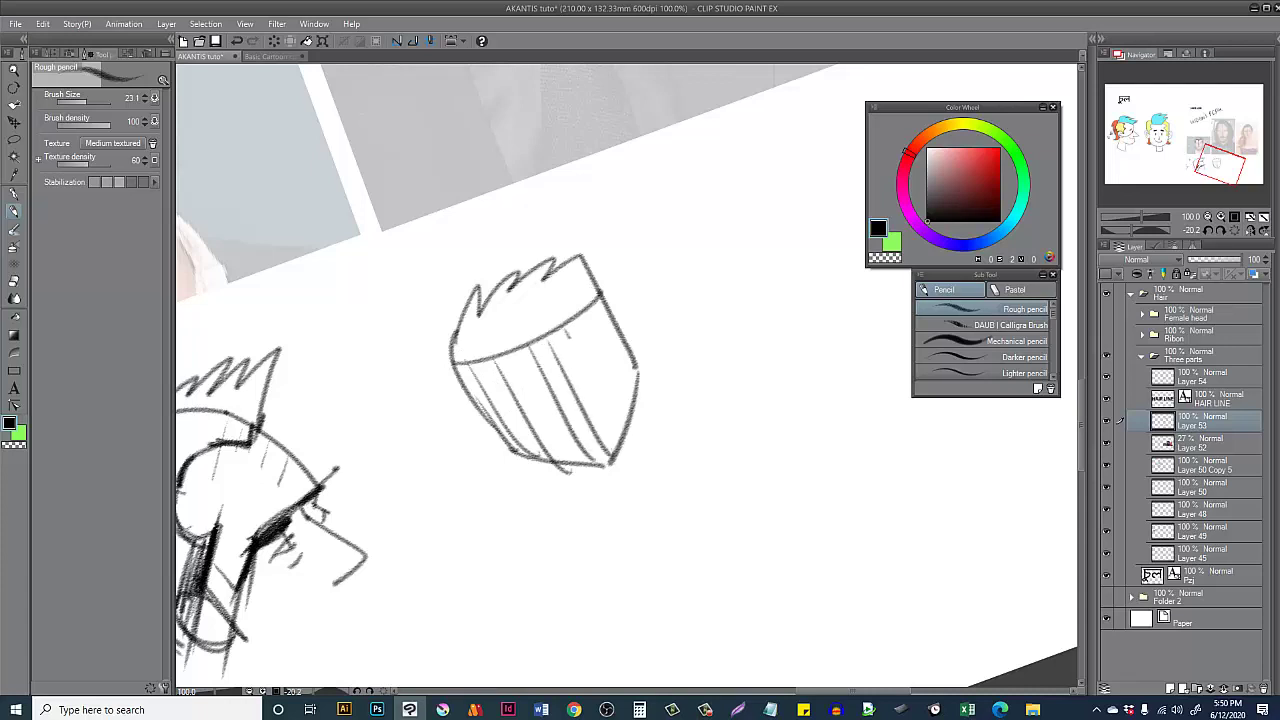
drag(570, 320, 626, 430)
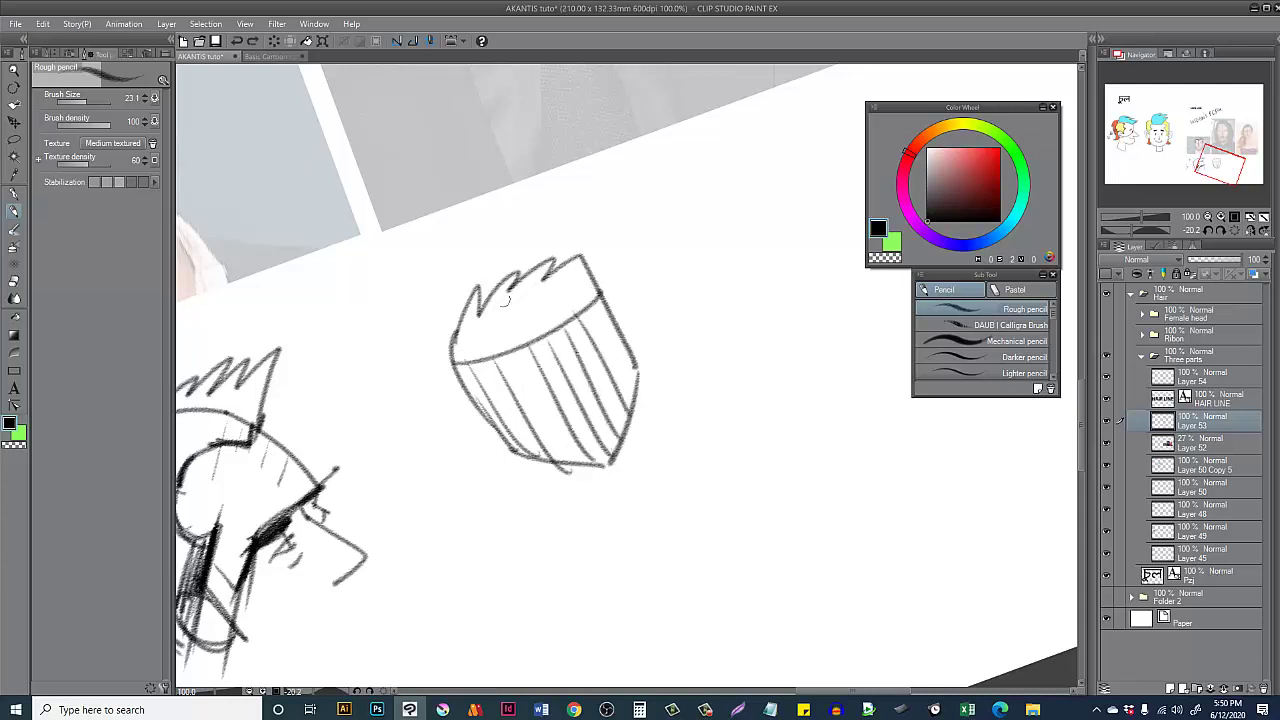
Step: Add a small ear at the side of the back-view head and thicken the back hair with denser strands
drag(612, 304, 630, 331)
drag(533, 266, 521, 184)
key(ctrl+z)
drag(511, 353, 575, 462)
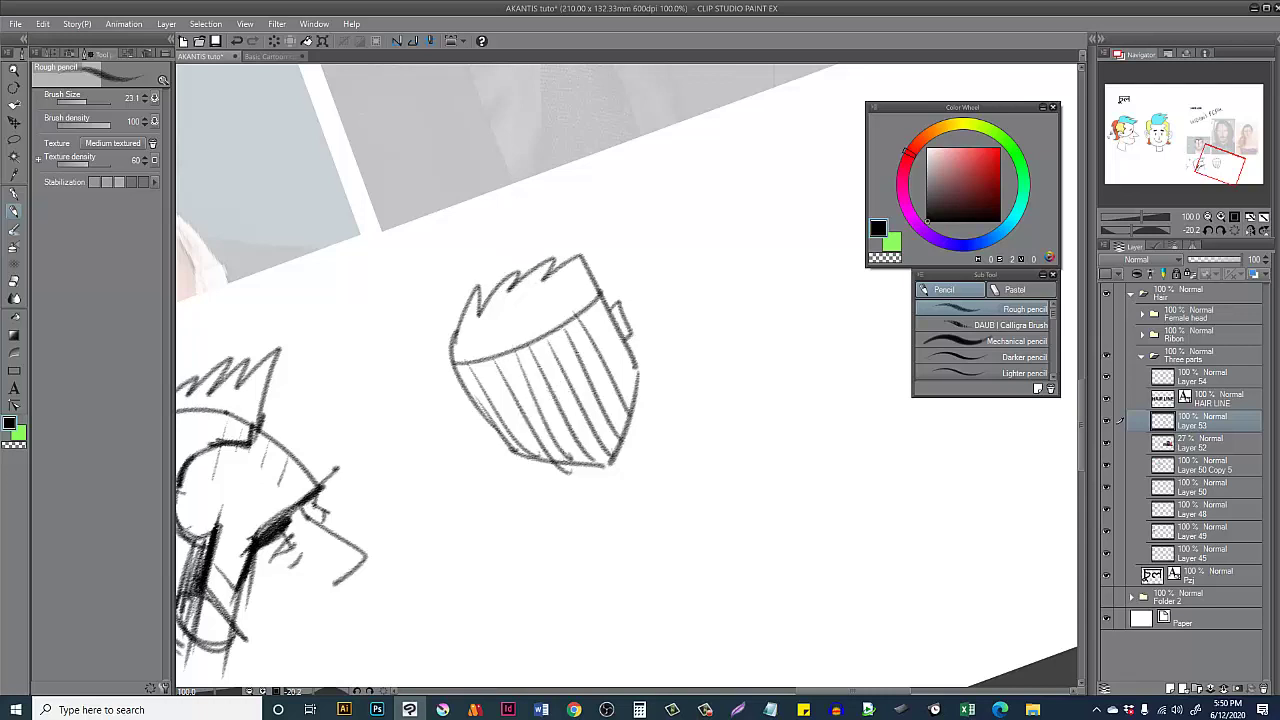
mouse_move(540, 356)
mouse_down()
mouse_move(590, 462)
mouse_move(610, 456)
mouse_up()
drag(580, 336, 622, 462)
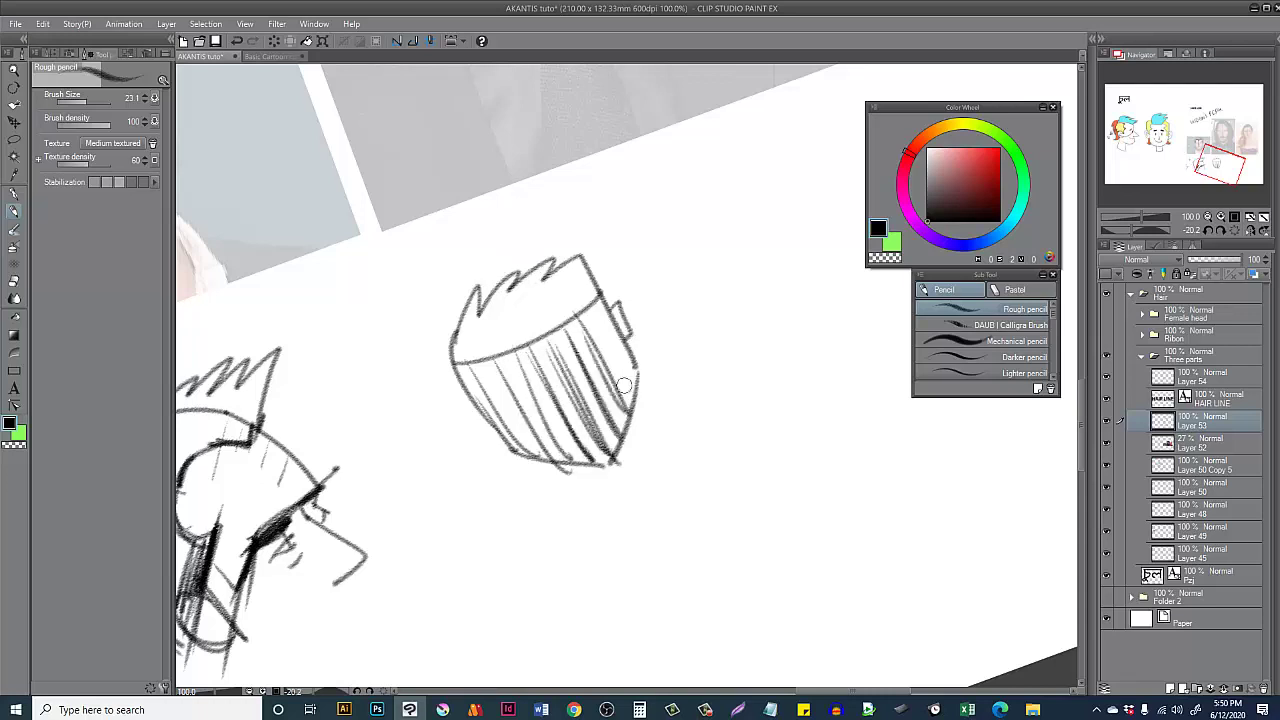
Step: Try flared, curled hair tips along the lower edge of the back-view hair
mouse_move(634, 382)
mouse_down()
mouse_move(698, 432)
mouse_move(665, 452)
mouse_up()
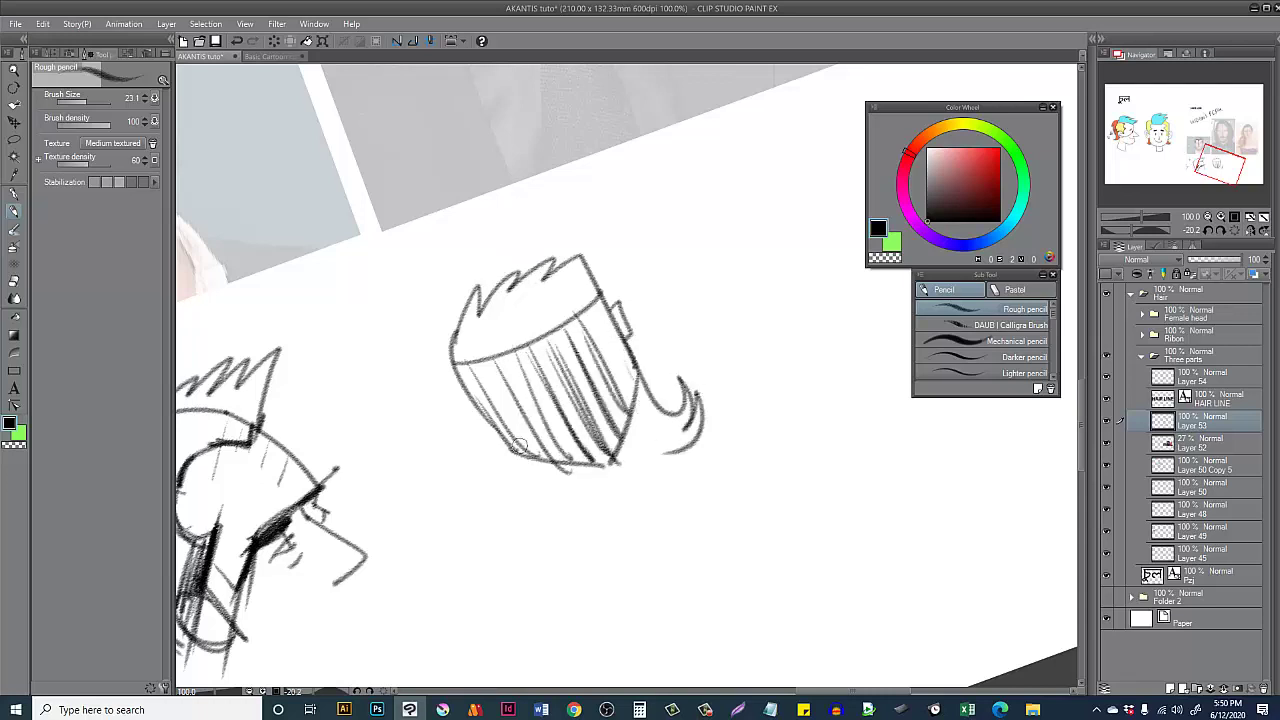
mouse_move(515, 440)
mouse_down()
mouse_move(480, 500)
mouse_move(668, 452)
mouse_up()
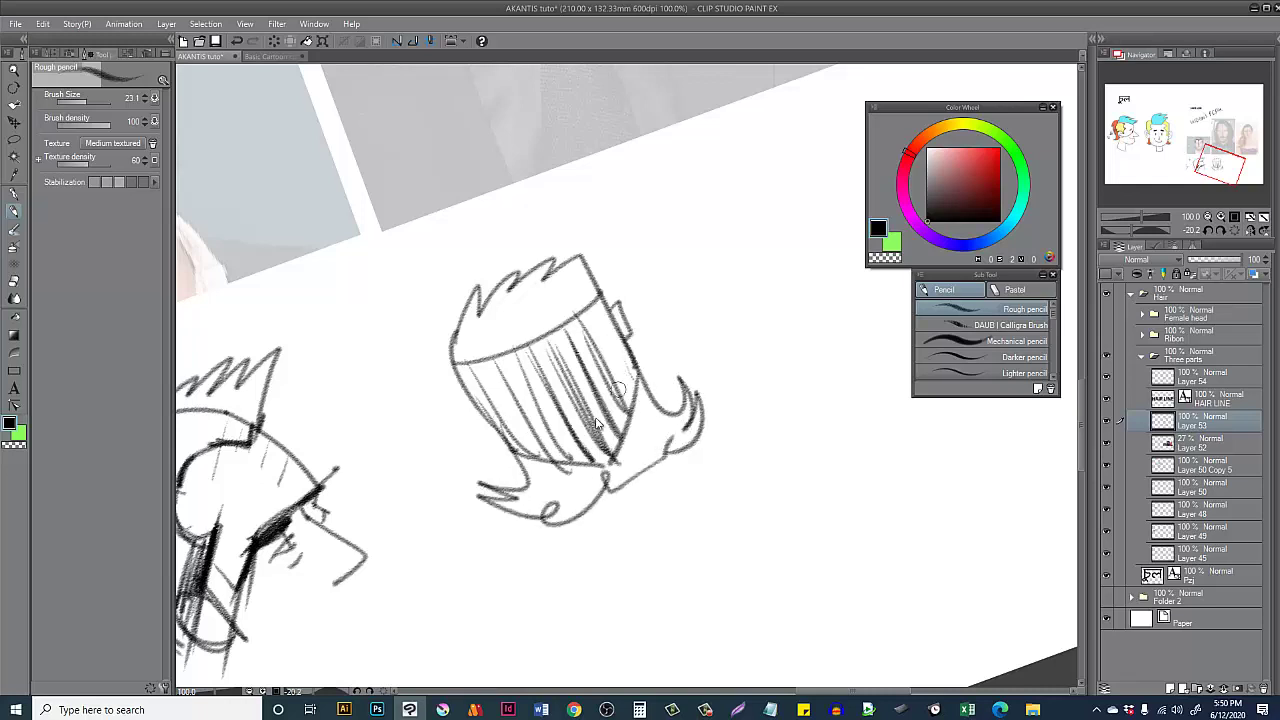
key(ctrl+z)
key(ctrl+z)
key(ctrl+z)
Step: Try a tied ponytail hanging from the nape of the back-view head, and undo it together with the flared tips
mouse_move(514, 450)
mouse_down()
mouse_move(628, 468)
mouse_move(608, 466)
mouse_up()
drag(622, 472, 676, 580)
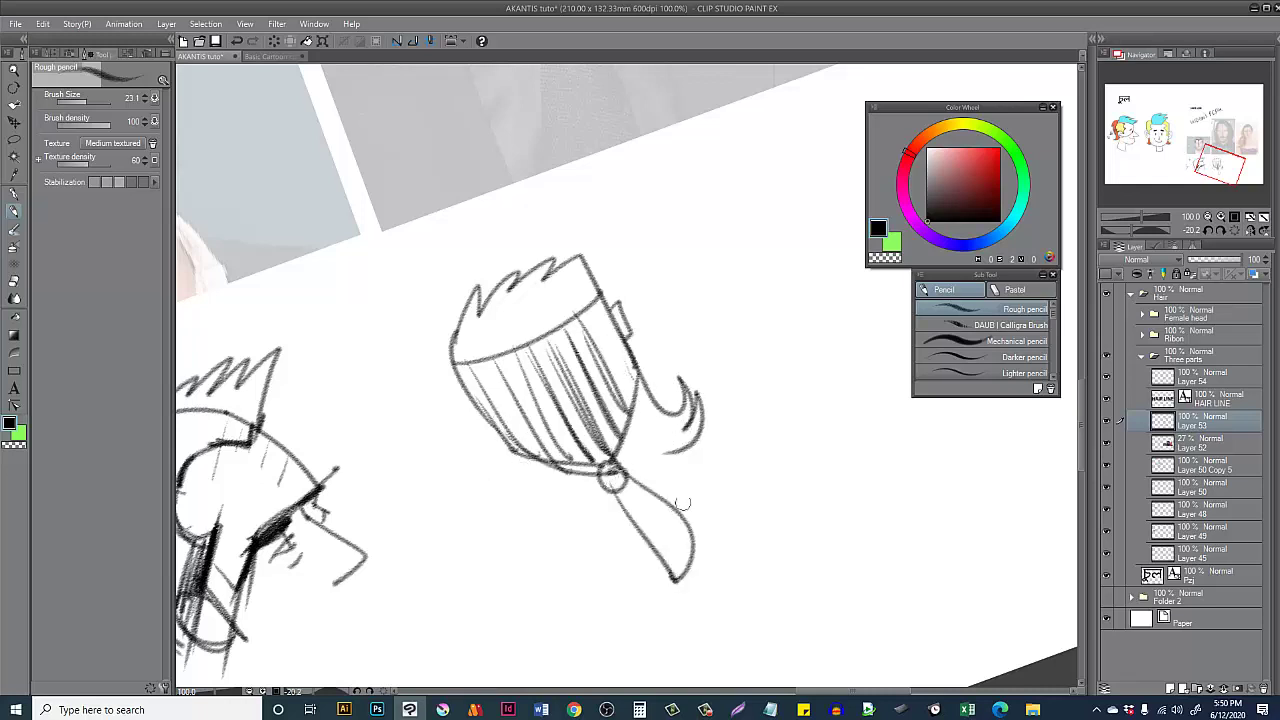
key(ctrl+z)
key(ctrl+z)
key(ctrl+z)
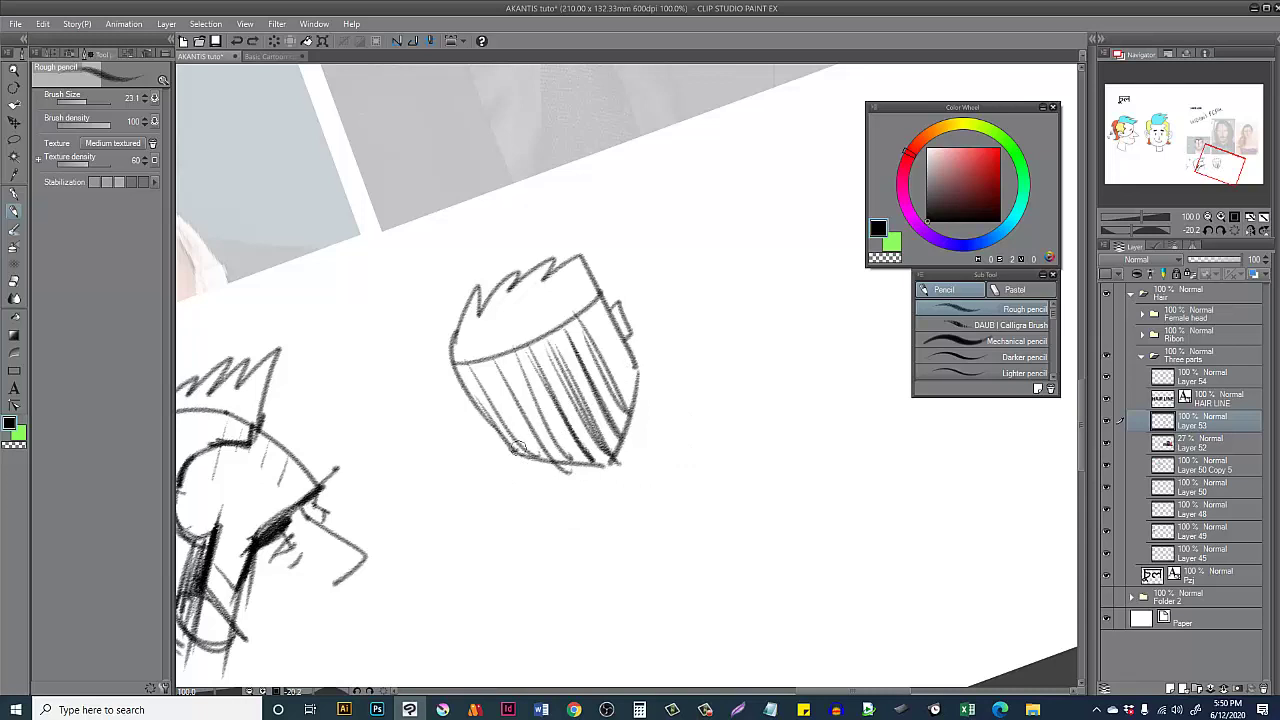
Step: Remove the lower outline and the lower strand ends of the back-view hair
key(ctrl+z)
key(ctrl+z)
key(ctrl+z)
key(ctrl+z)
key(ctrl+z)
key(ctrl+z)
key(ctrl+z)
key(ctrl+z)
key(ctrl+z)
key(ctrl+z)
key(ctrl+z)
key(ctrl+z)
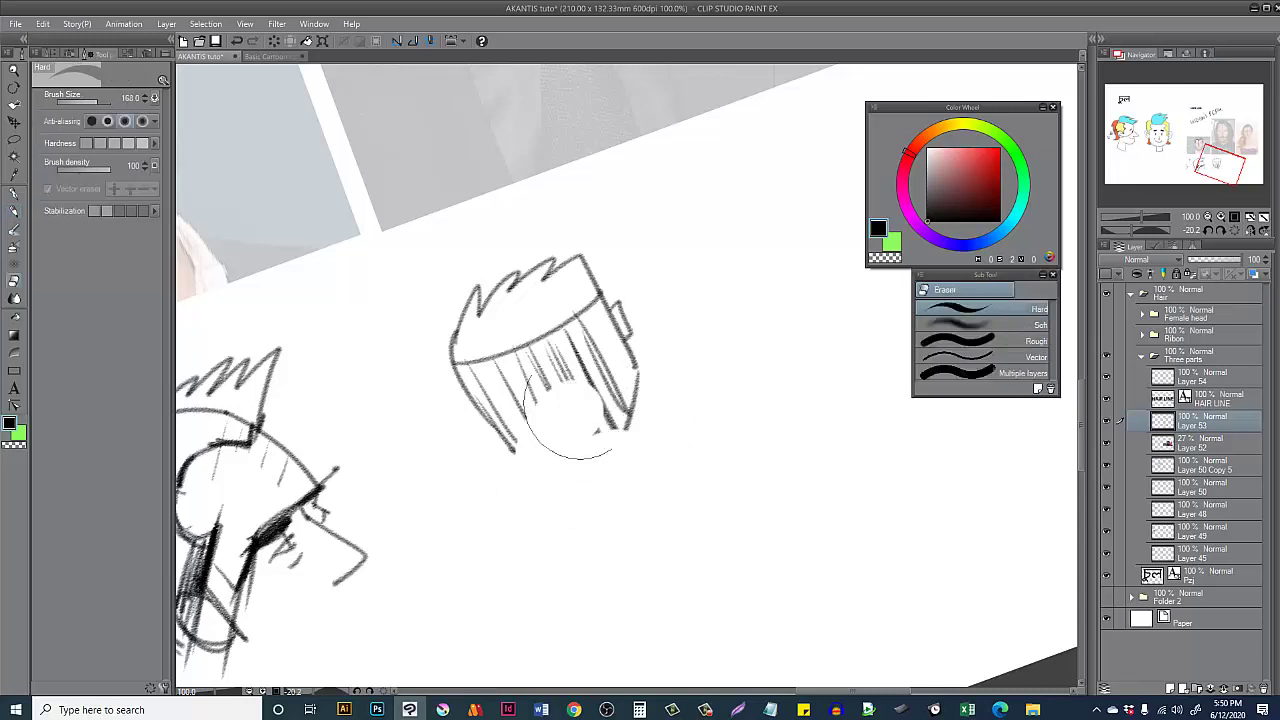
Step: Draw slanted loose strand strokes along the lower edge of the back-view hair
mouse_move(546, 432)
mouse_down()
mouse_move(640, 409)
mouse_move(566, 471)
mouse_move(680, 414)
mouse_move(578, 476)
mouse_up()
drag(560, 404, 596, 468)
drag(576, 384, 609, 463)
mouse_move(597, 394)
mouse_down()
mouse_move(622, 459)
mouse_move(639, 453)
mouse_up()
mouse_move(630, 388)
mouse_down()
mouse_move(656, 444)
mouse_move(676, 434)
mouse_up()
Step: Erase the entire back-view head sketch beside the profile head
key(e)
mouse_move(682, 444)
mouse_down()
mouse_move(574, 464)
mouse_move(651, 274)
mouse_move(512, 329)
mouse_up()
key(p)
key(ctrl+minus)
key(ctrl+minus)
key(ctrl+minus)
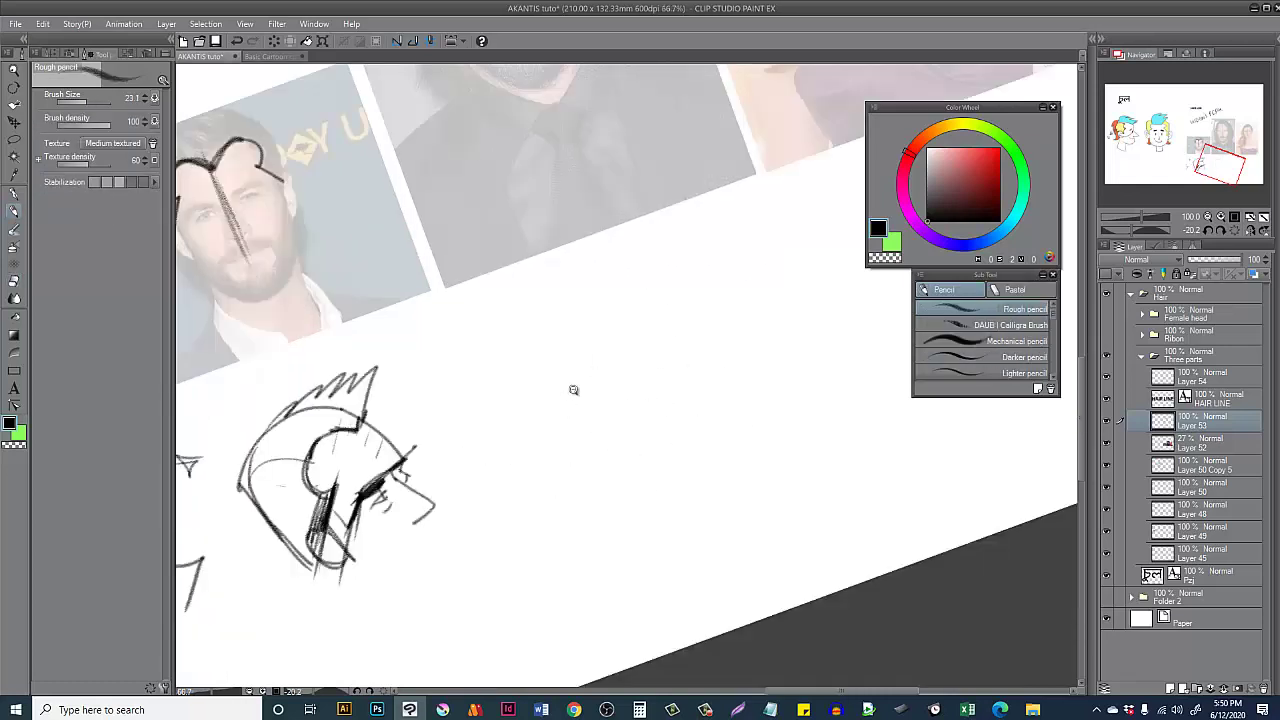
mouse_move(571, 389)
mouse_down()
mouse_move(677, 354)
mouse_move(596, 329)
mouse_move(517, 400)
mouse_up()
key(e)
key(p)
Step: Trace the hairline over the forehead and temple in the faded photo of the red-haired woman
mouse_move(636, 348)
mouse_down()
mouse_move(642, 521)
mouse_move(677, 294)
mouse_move(629, 360)
mouse_move(654, 375)
mouse_up()
scroll(735, 276, up, 5)
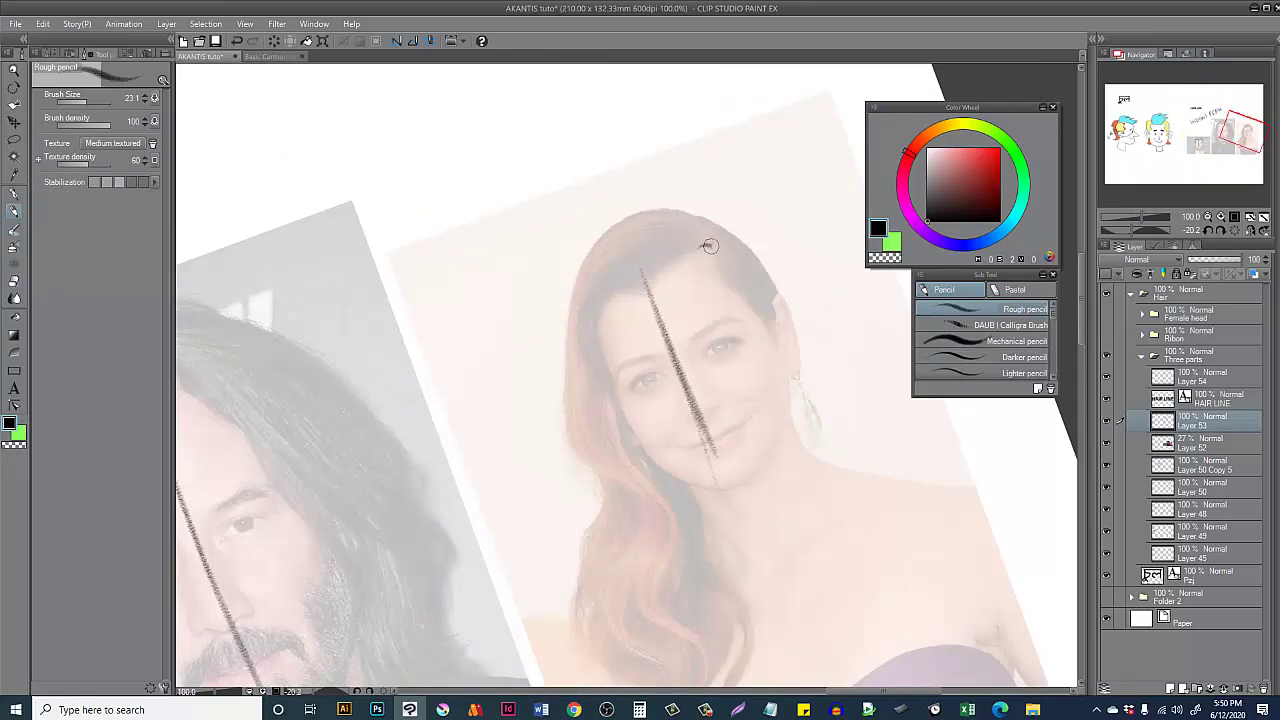
drag(707, 245, 750, 335)
key(ctrl+z)
drag(741, 292, 768, 345)
key(ctrl+z)
drag(691, 246, 714, 264)
key(ctrl+z)
mouse_move(620, 293)
mouse_down()
mouse_move(646, 299)
mouse_move(690, 251)
mouse_move(729, 262)
mouse_move(730, 286)
mouse_move(774, 332)
mouse_up()
drag(712, 262, 772, 318)
Step: Mark the brow corner and trace the hairline down to the ear on the long-haired man's photo
drag(593, 404, 863, 274)
drag(466, 324, 527, 331)
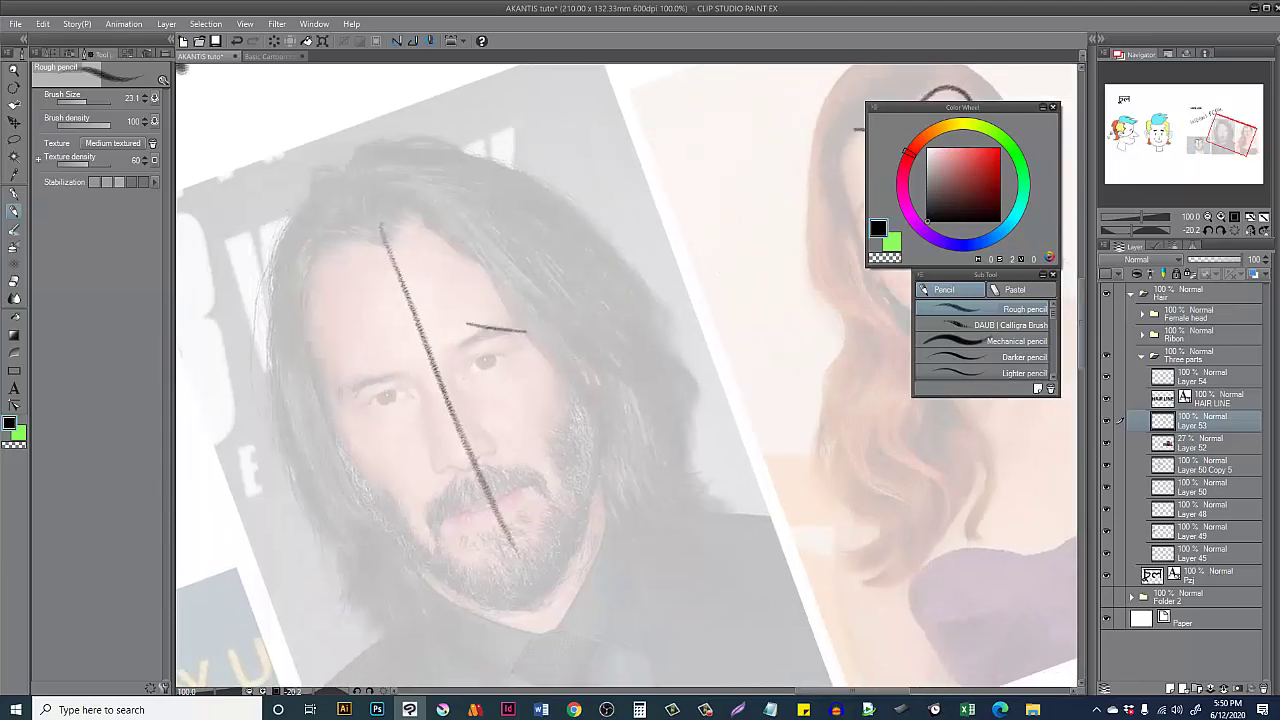
drag(412, 198, 612, 404)
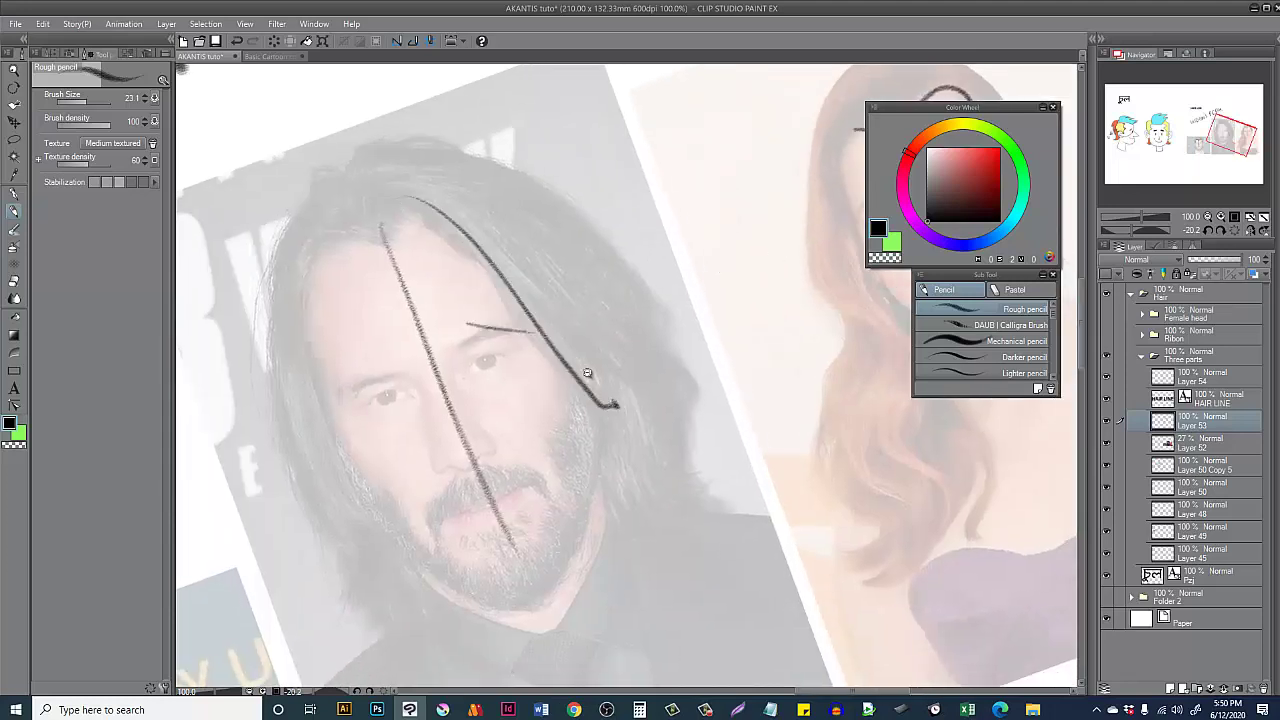
scroll(587, 372, down, 5)
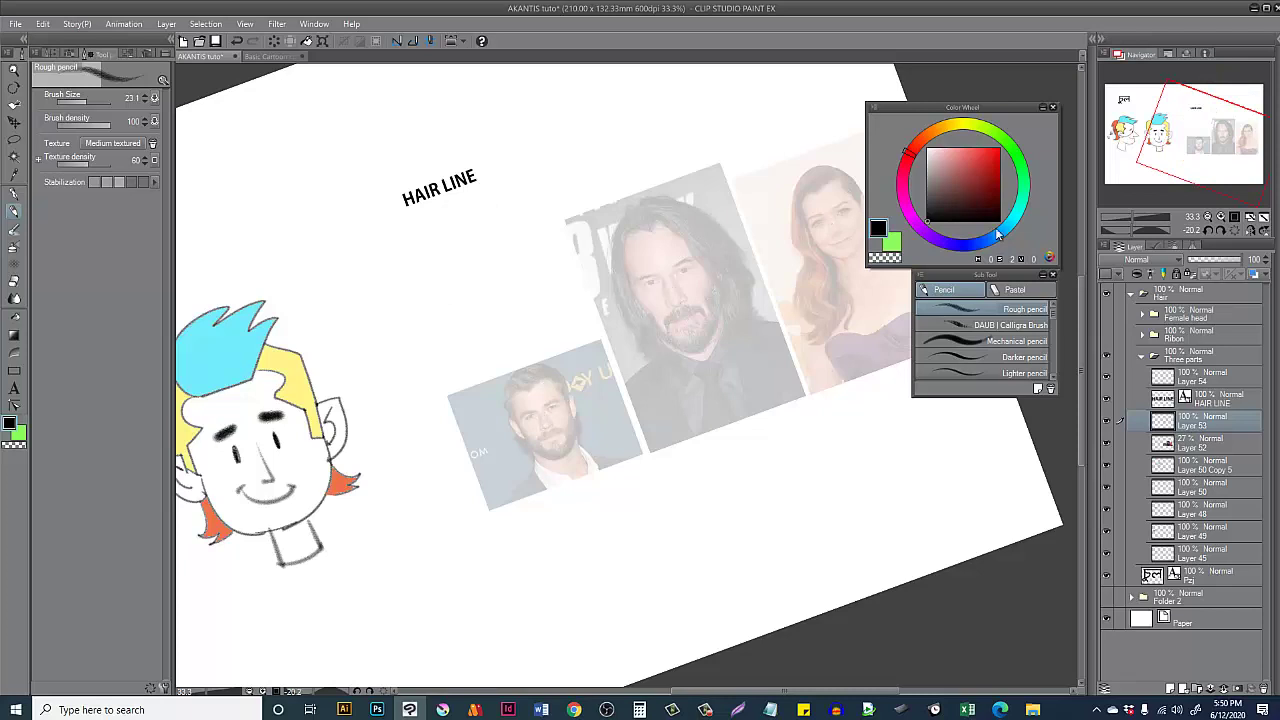
Step: Collapse and hide the Three parts folder, and reset the canvas rotation
click(1143, 358)
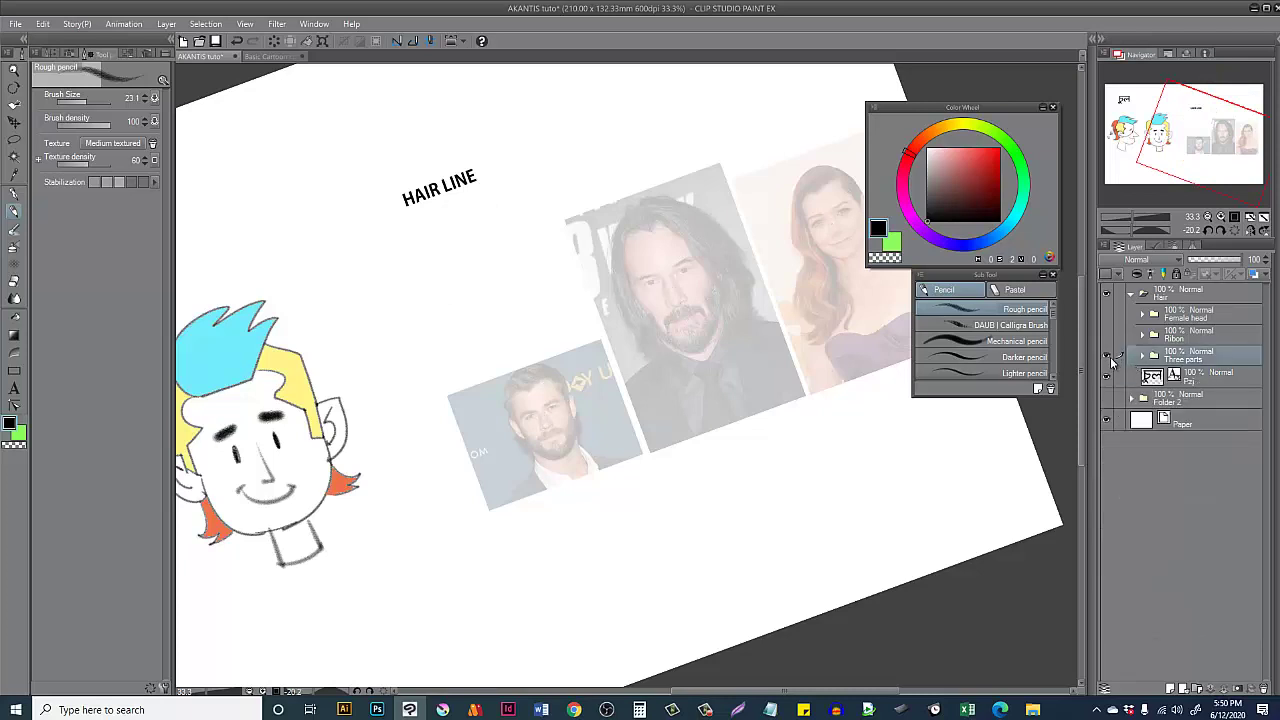
click(1108, 356)
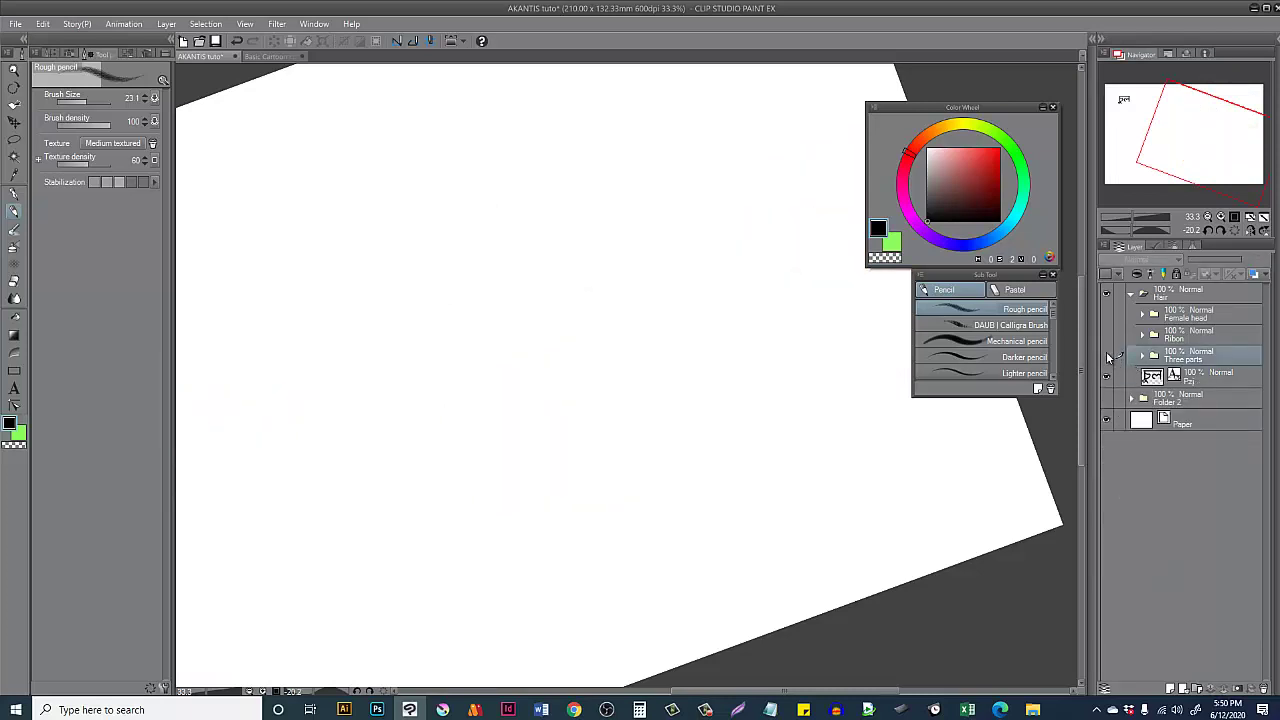
key(r)
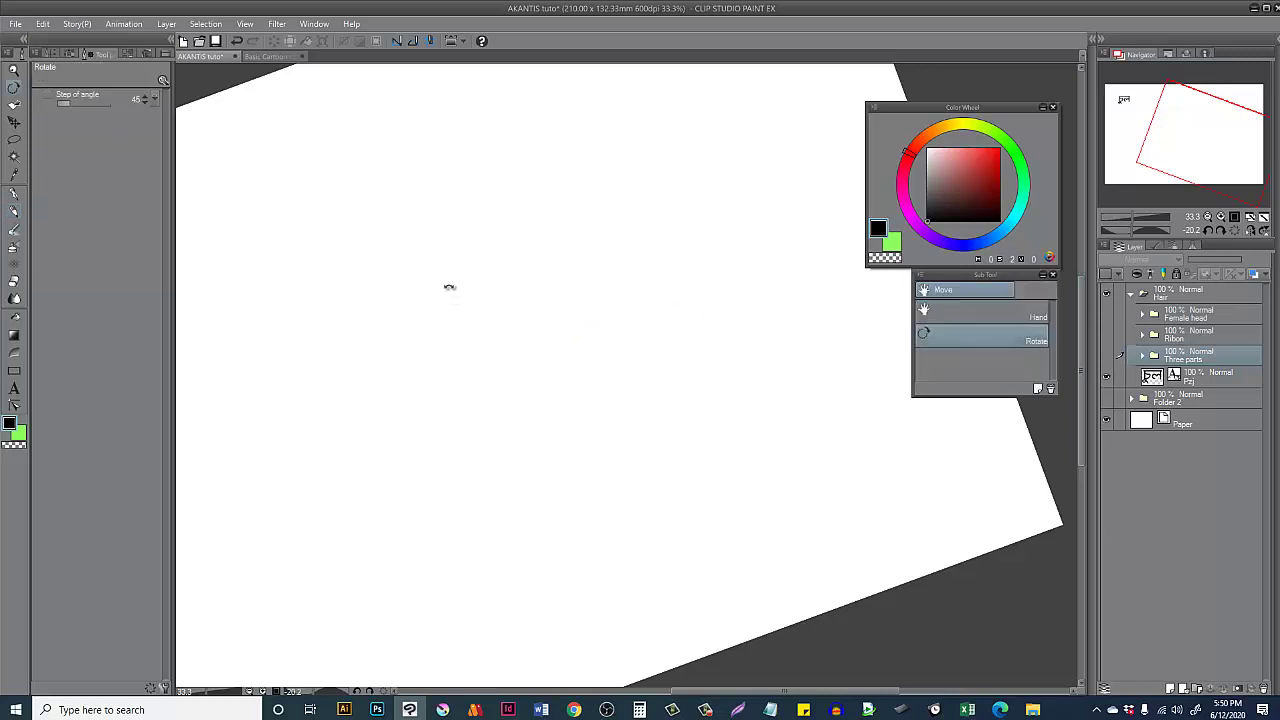
double_click(449, 286)
drag(778, 368, 948, 438)
Step: Expand the Ribon folder and show its ribbon drawings on the canvas
click(1142, 336)
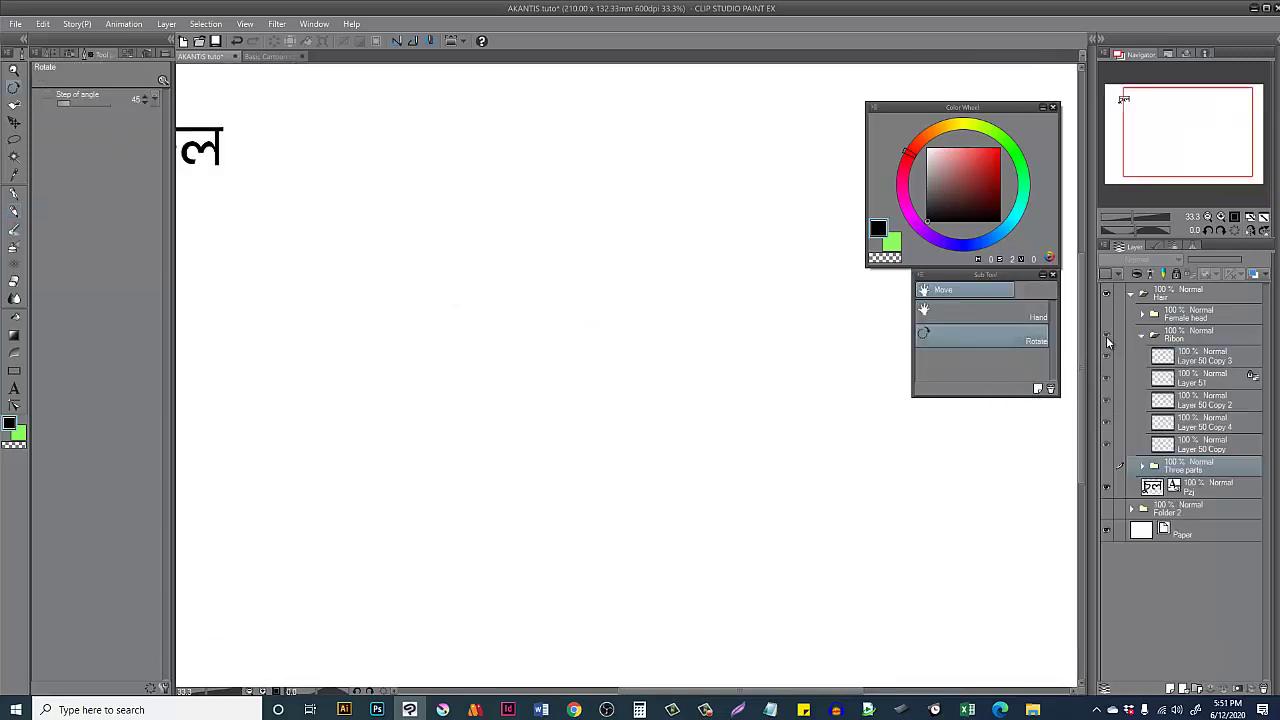
click(1107, 338)
drag(809, 343, 883, 379)
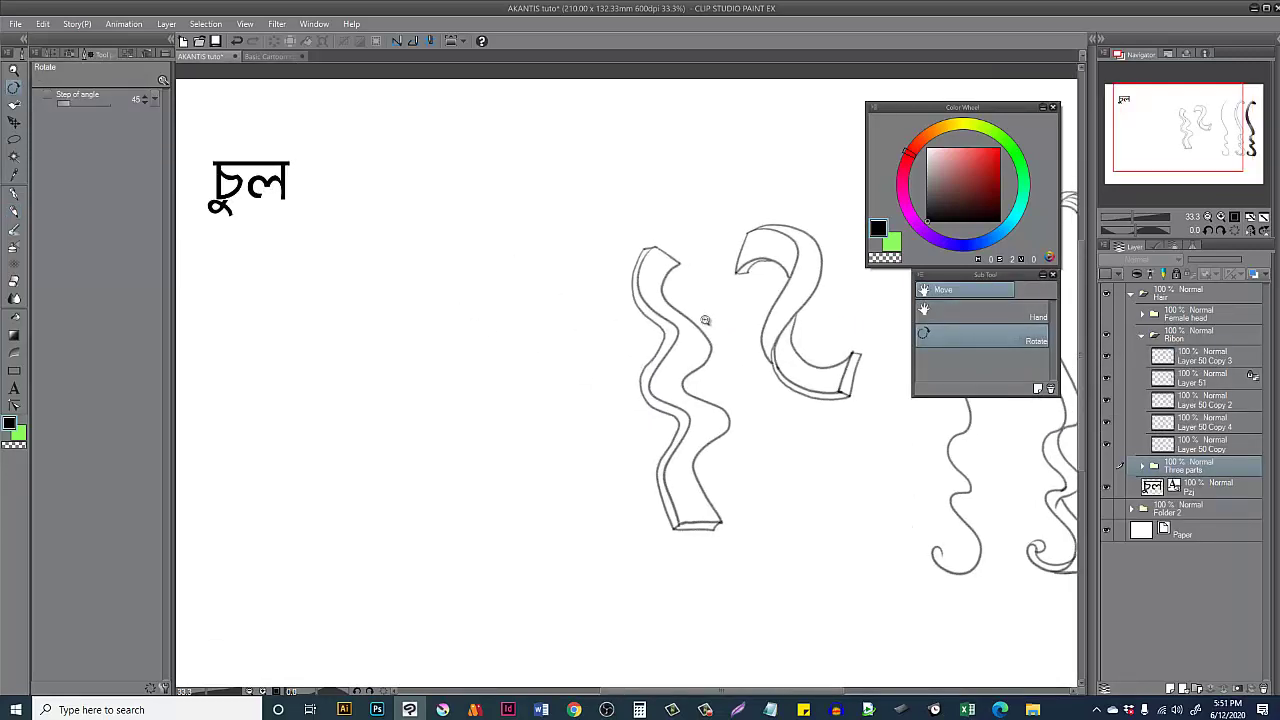
scroll(706, 322, up, 2)
drag(706, 343, 772, 339)
Step: Identify the ribbon layers by toggling their visibility, make Layer 50 Copy 4 active, and switch to the Rough pencil
click(1185, 450)
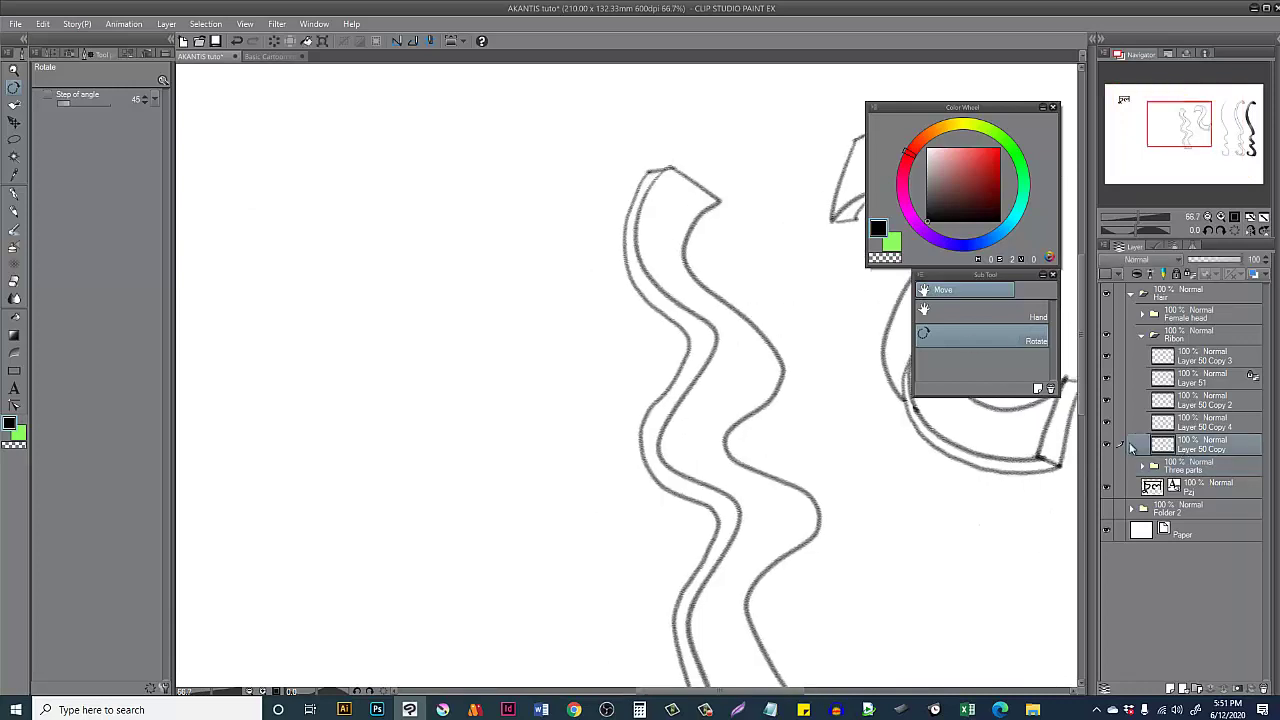
click(1107, 443)
click(1107, 424)
click(1107, 424)
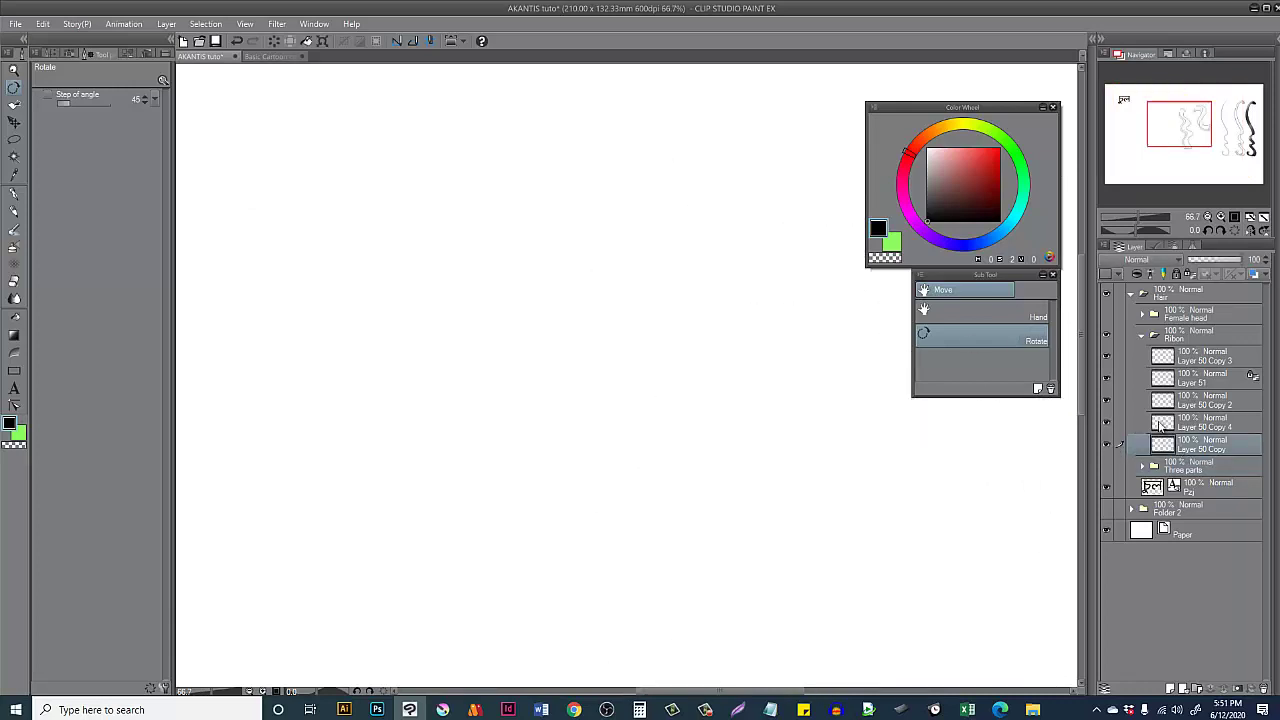
click(1168, 424)
drag(664, 234, 669, 223)
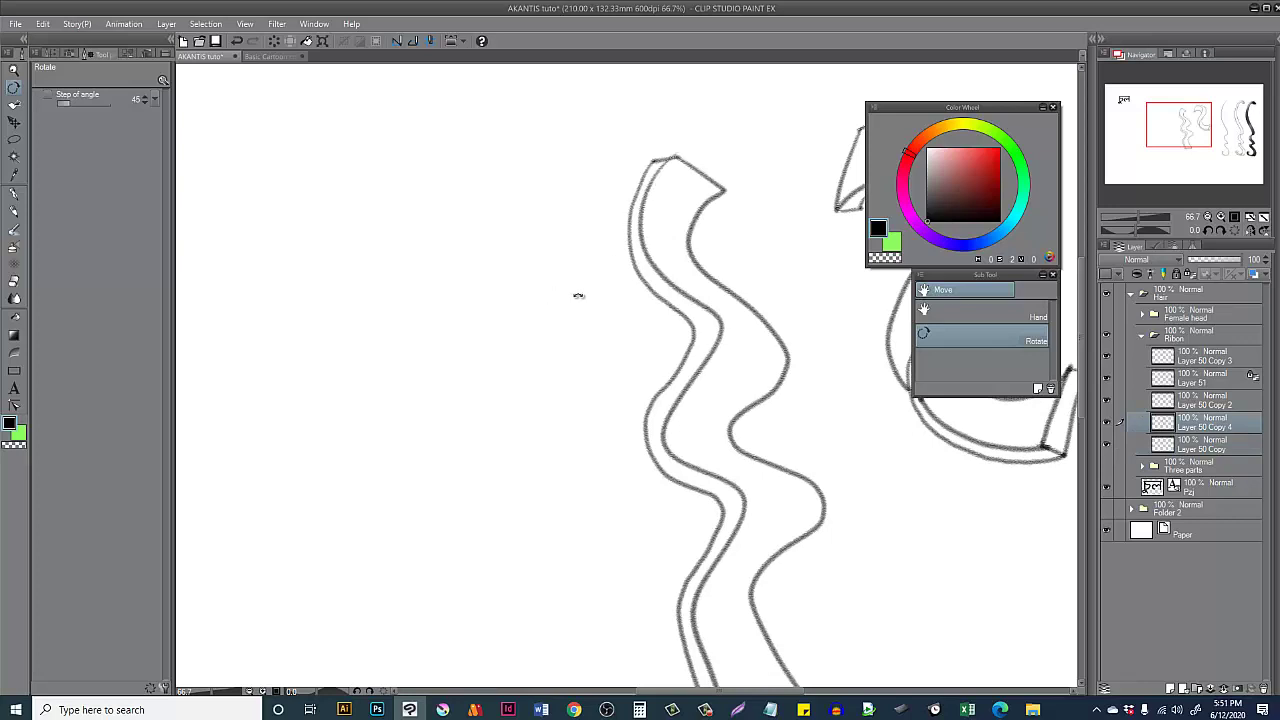
key(p)
drag(312, 224, 394, 198)
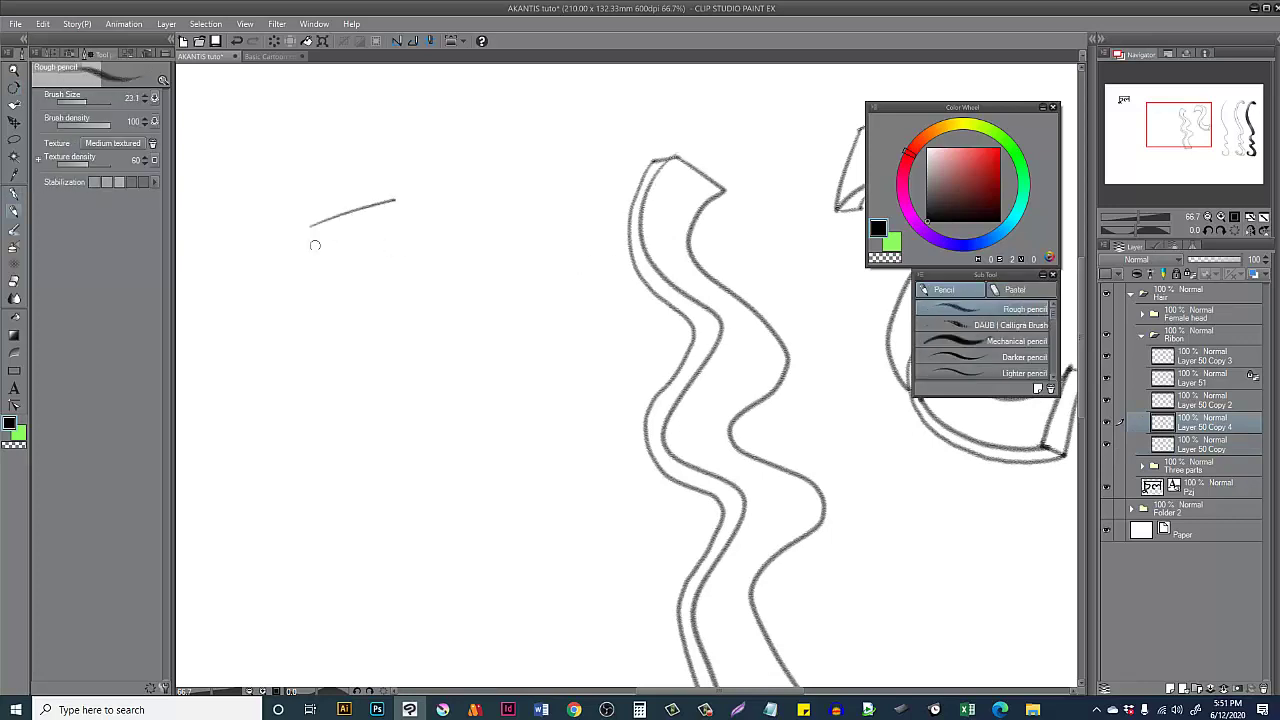
key(ctrl+z)
mouse_move(230, 216)
mouse_down()
mouse_move(506, 376)
mouse_move(298, 278)
mouse_move(506, 376)
mouse_up()
key(ctrl+z)
key(ctrl+z)
key(ctrl+z)
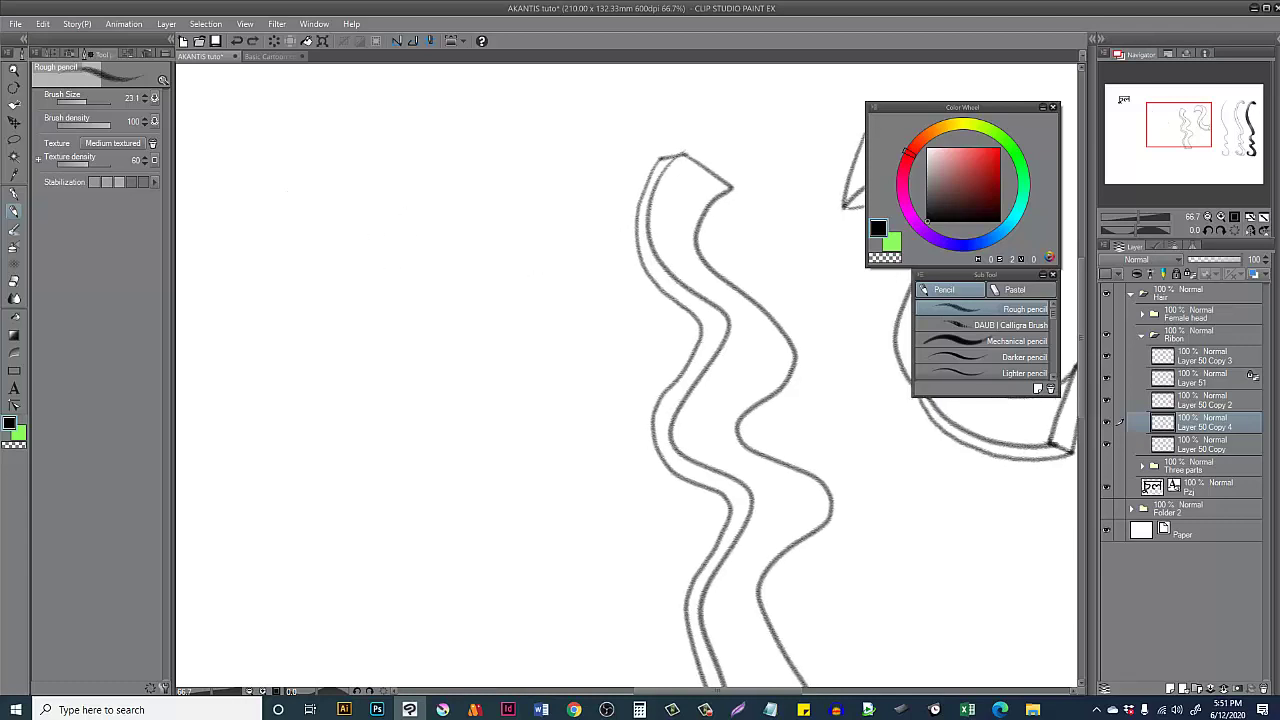
Step: Try sketching a flat wavy ribbon from two parallel curves with closed ends beside the existing wavy ribbon
mouse_move(330, 130)
mouse_down()
mouse_move(372, 244)
mouse_move(396, 528)
mouse_move(492, 561)
mouse_up()
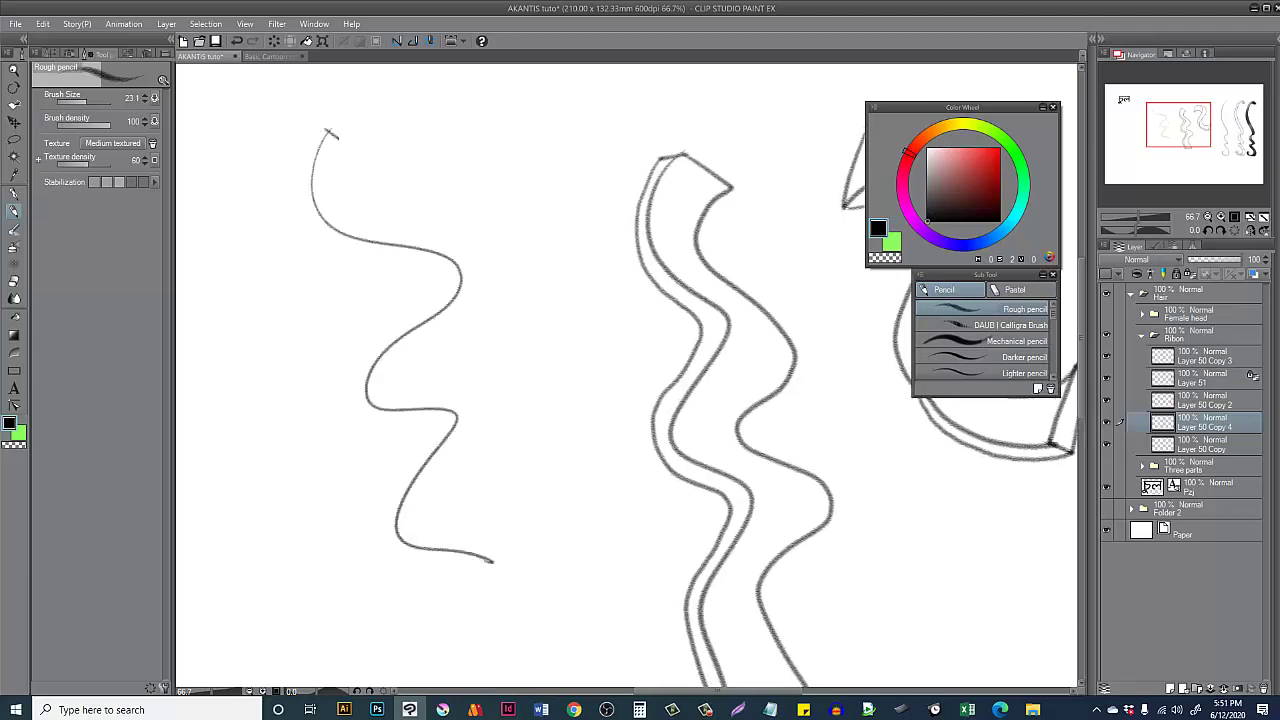
drag(382, 228, 476, 242)
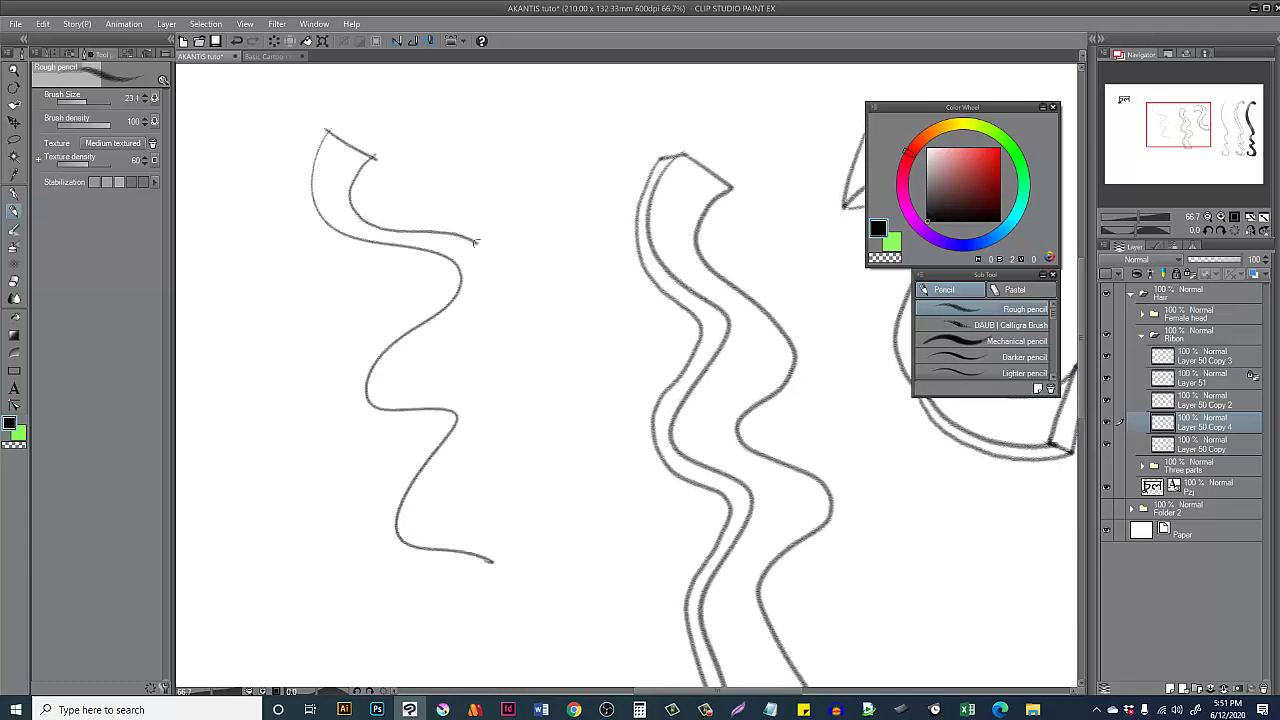
mouse_move(491, 296)
mouse_down()
mouse_move(390, 368)
mouse_move(503, 410)
mouse_move(424, 520)
mouse_move(491, 562)
mouse_up()
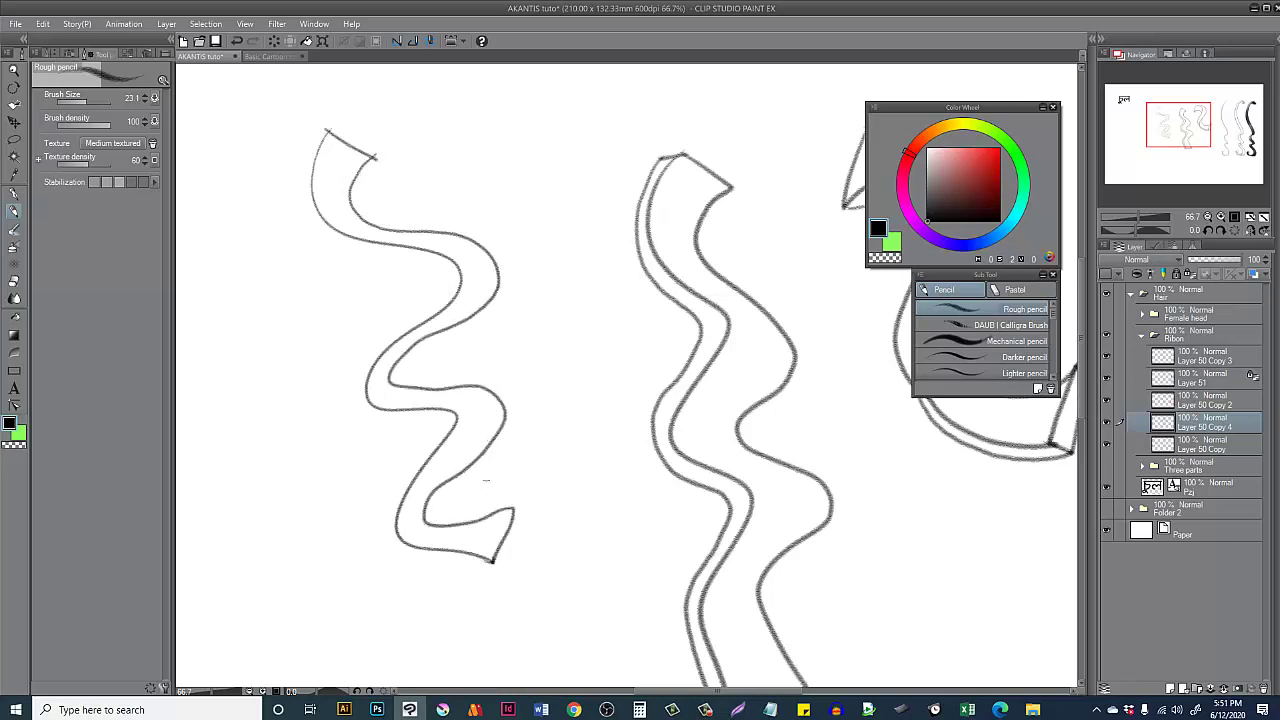
key(ctrl+z)
key(ctrl+z)
Step: Try marking the edge thickness of the wavy ribbon beside the S-shaped ribbon with short pencil strokes, and undo them
drag(777, 243, 486, 277)
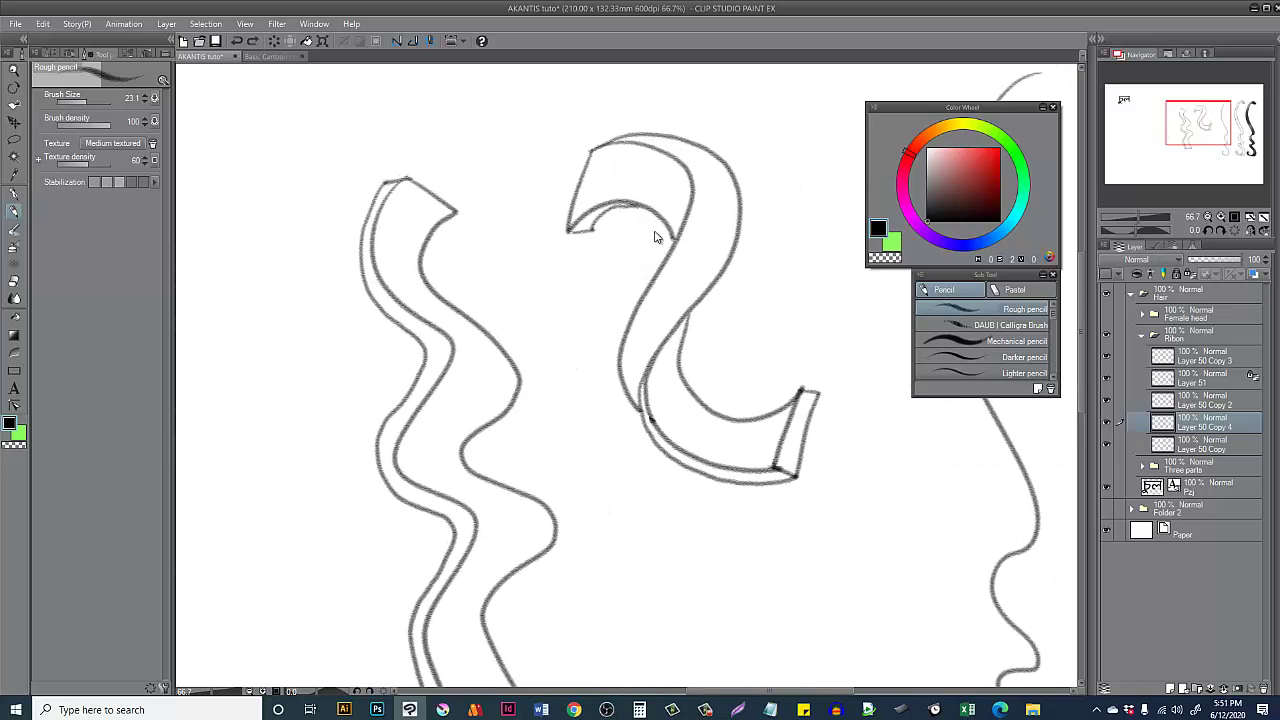
drag(610, 293, 701, 305)
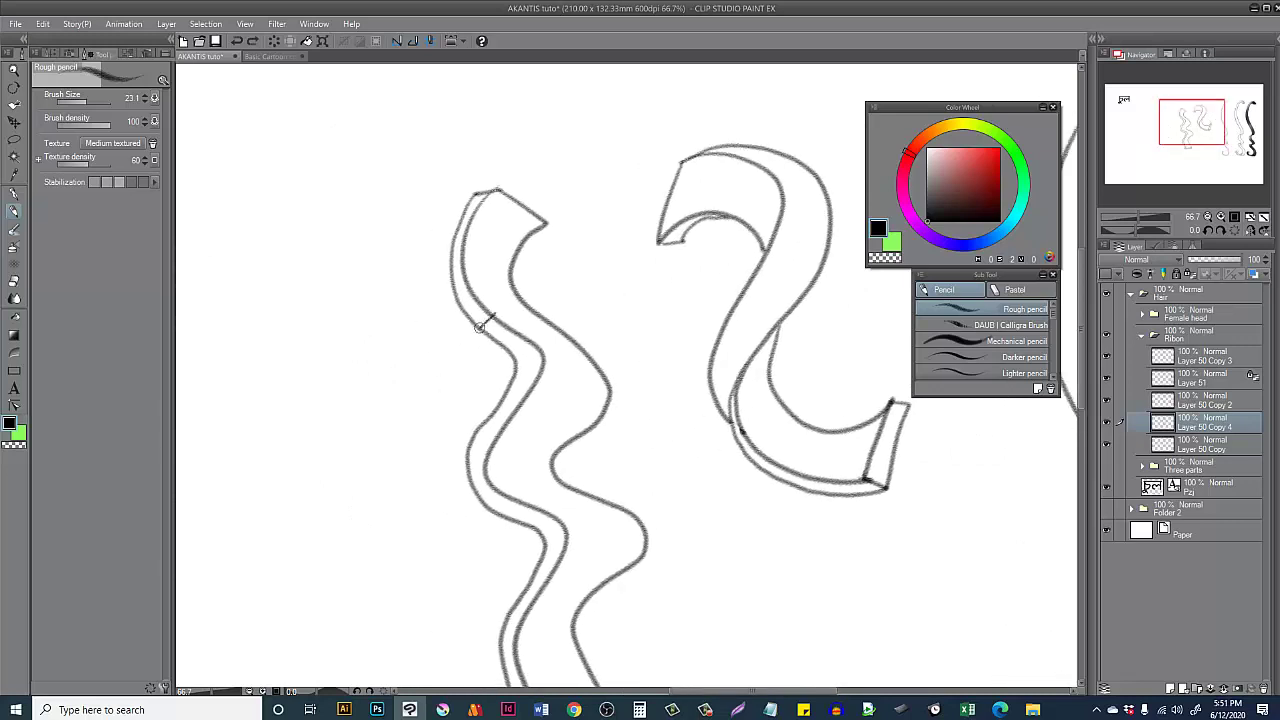
key(ctrl+z)
drag(509, 308, 517, 304)
drag(681, 272, 657, 306)
mouse_move(741, 231)
mouse_down()
mouse_move(764, 231)
mouse_move(720, 244)
mouse_up()
key(ctrl+z)
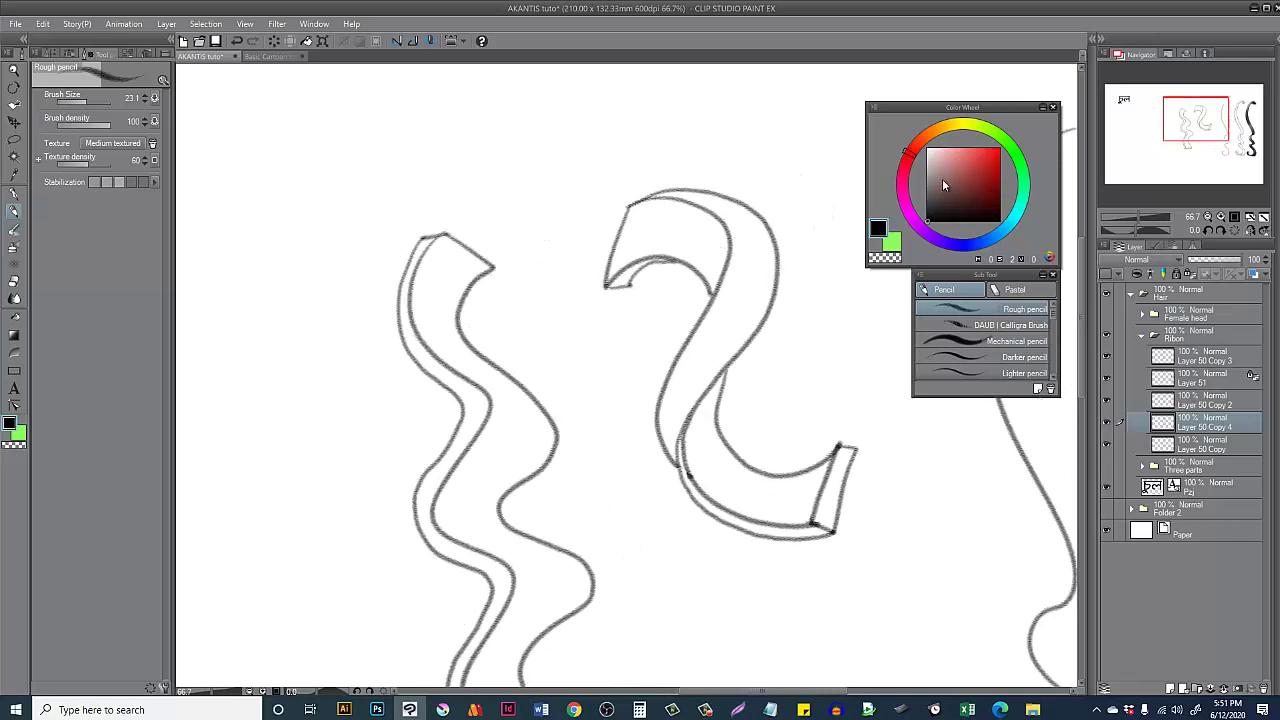
Step: Add a new layer above Layer 50 Copy 4 and set its blending mode to Multiply
scroll(760, 360, down, 1)
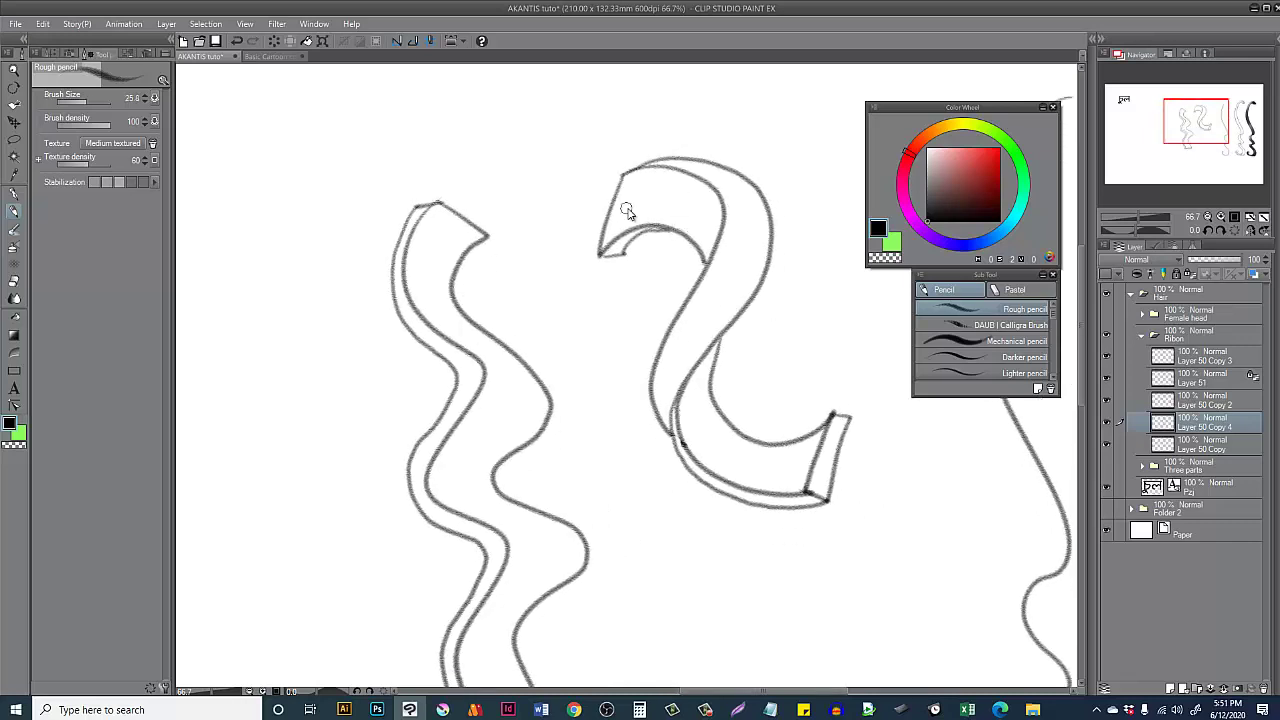
key(bracketleft)
key(ctrl+shift+n)
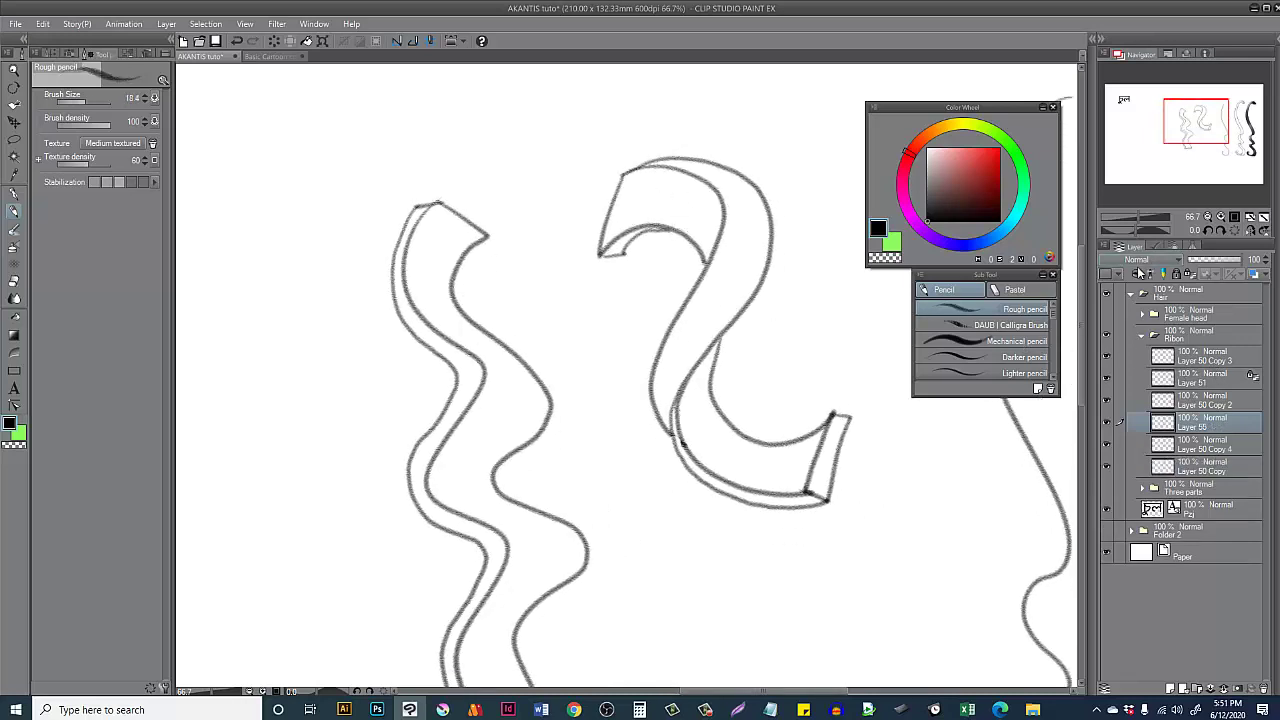
click(1140, 262)
click(1127, 302)
key(bracketright)
key(bracketright)
key(bracketright)
key(bracketright)
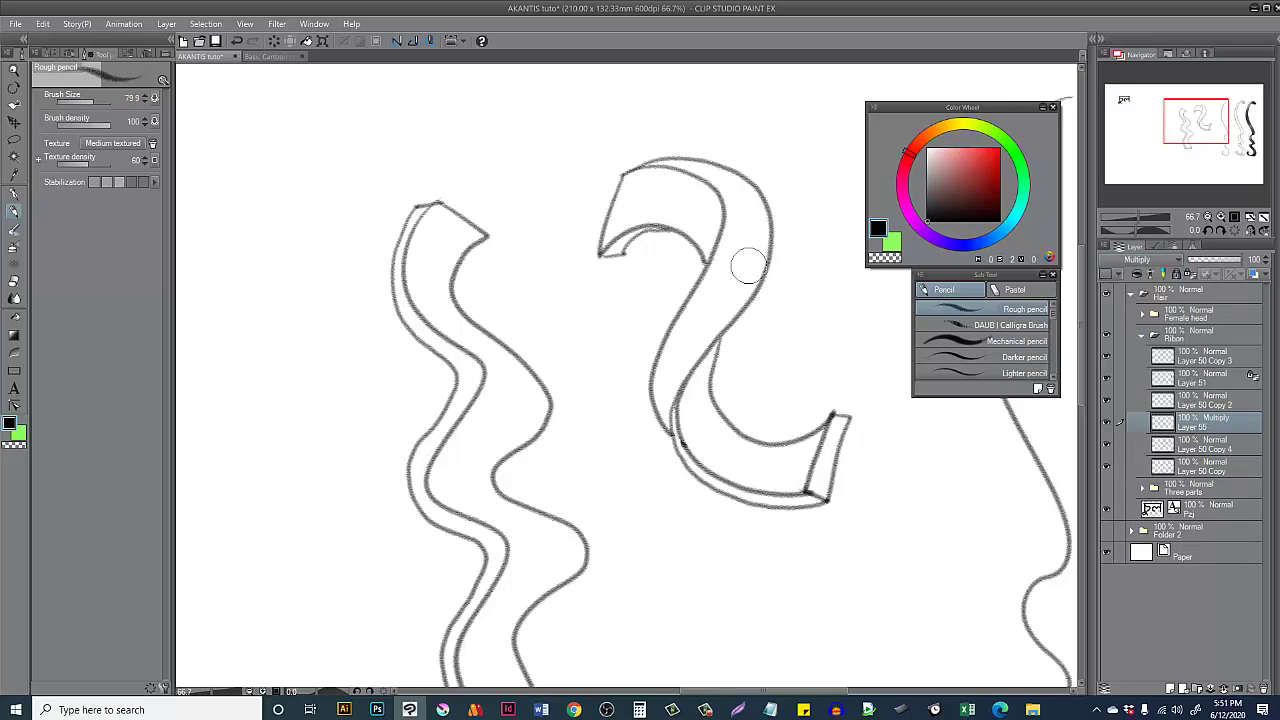
Step: Fill the inner face of the S-shaped ribbon's upper curl with dark grey using Paint unfilled area, keeping its thin underside edge clear
key(g)
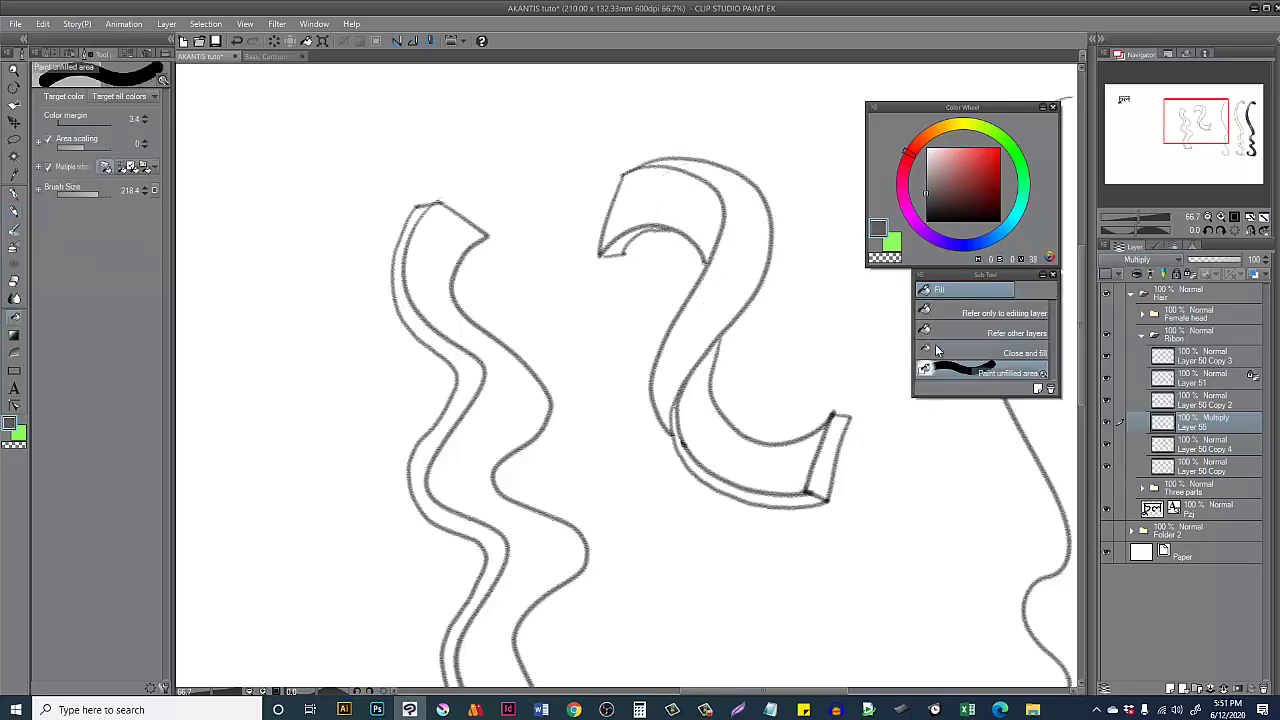
click(947, 332)
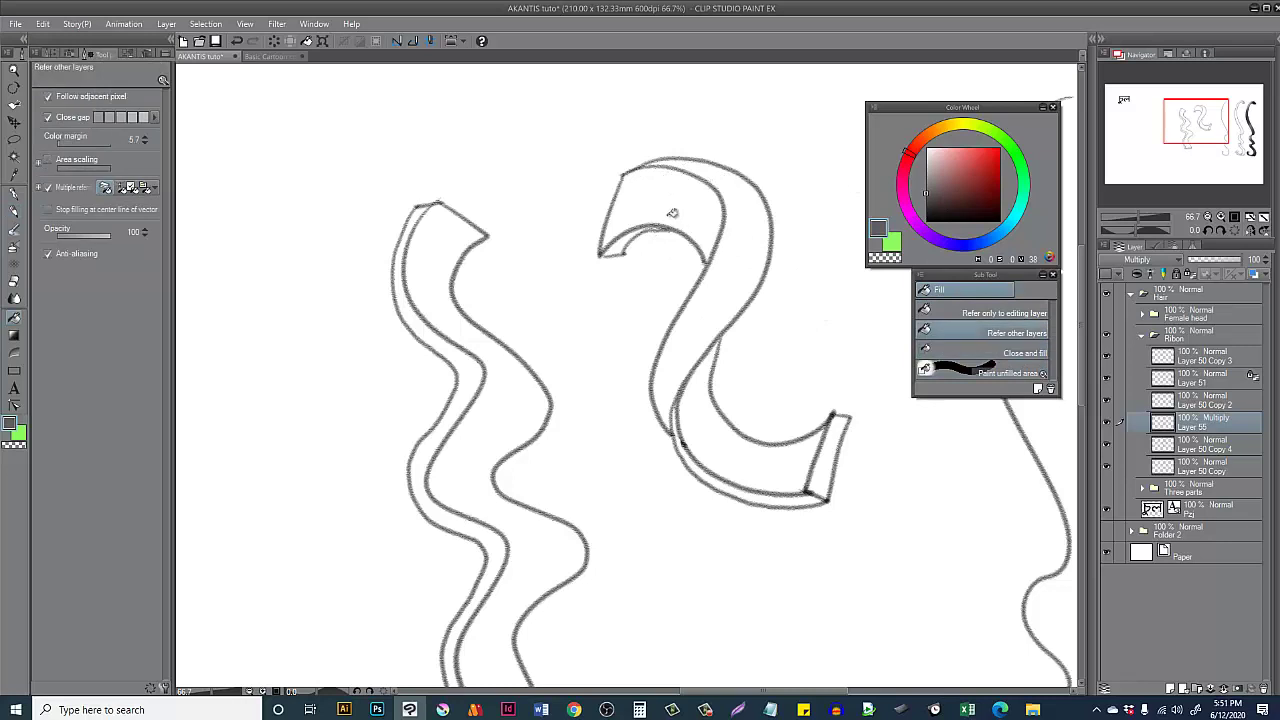
click(675, 208)
key(ctrl+z)
click(942, 372)
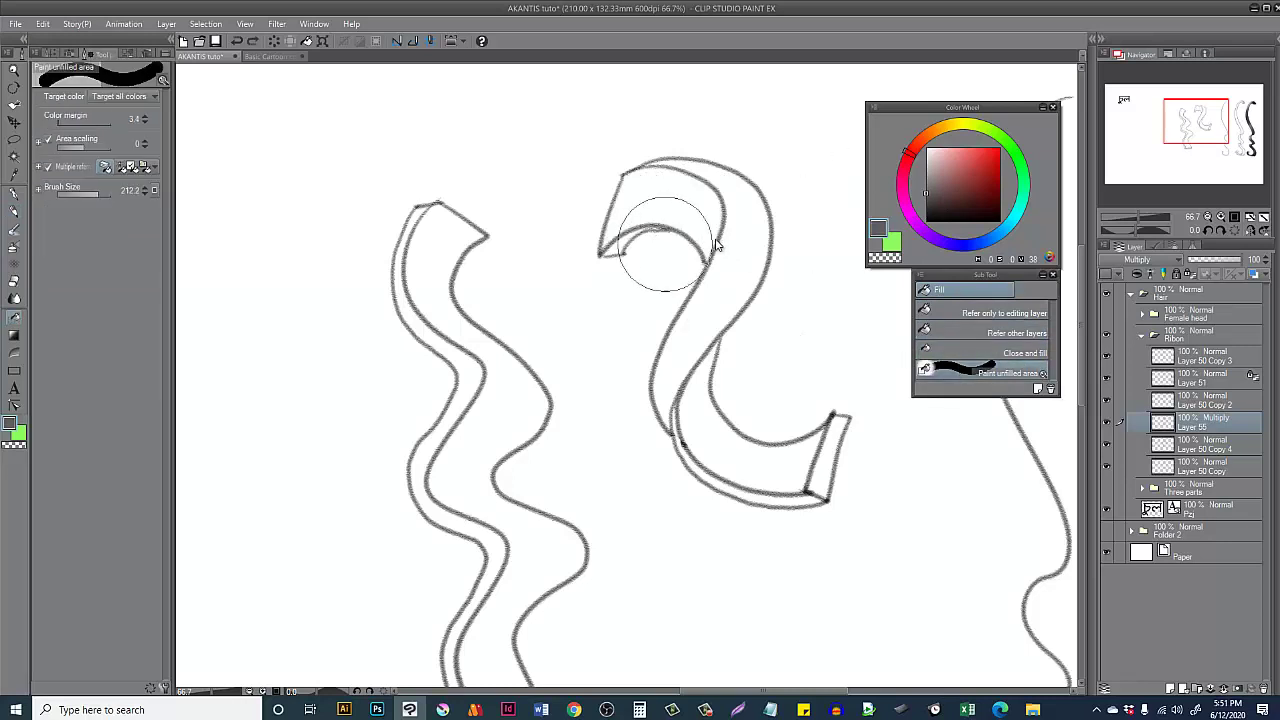
mouse_move(680, 225)
mouse_down()
mouse_move(700, 223)
mouse_move(636, 214)
mouse_up()
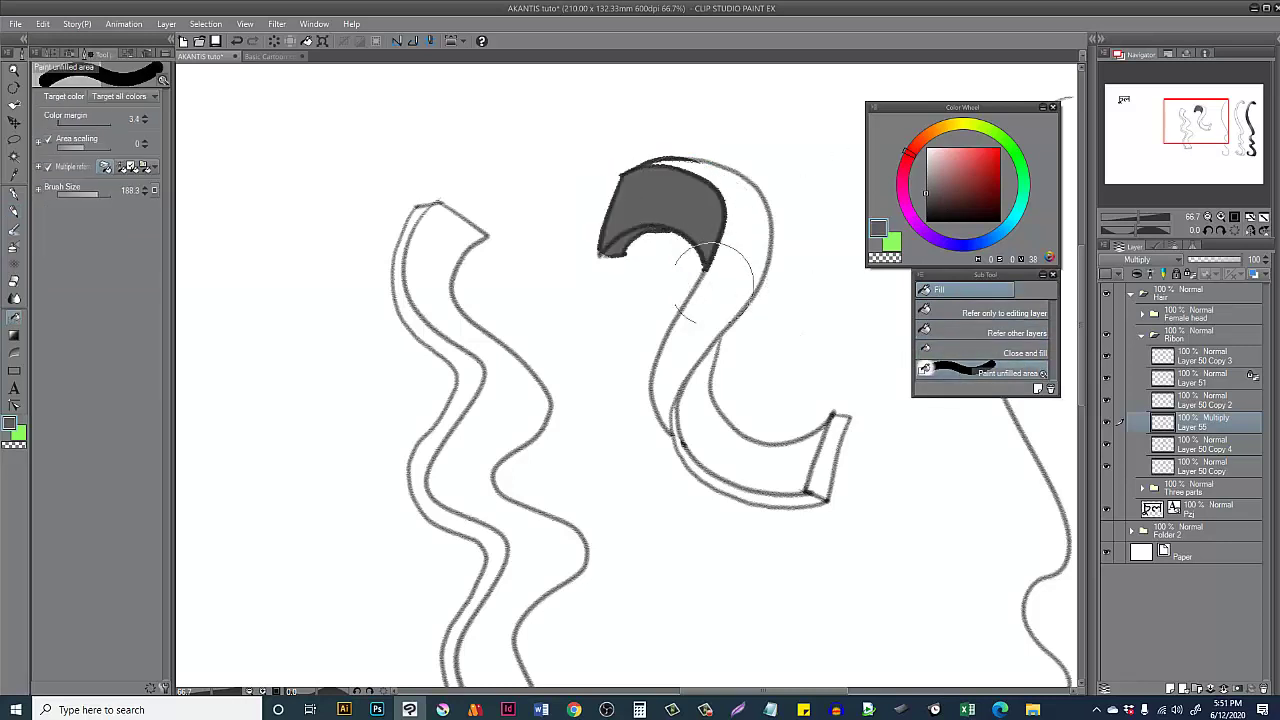
alt+click(690, 225)
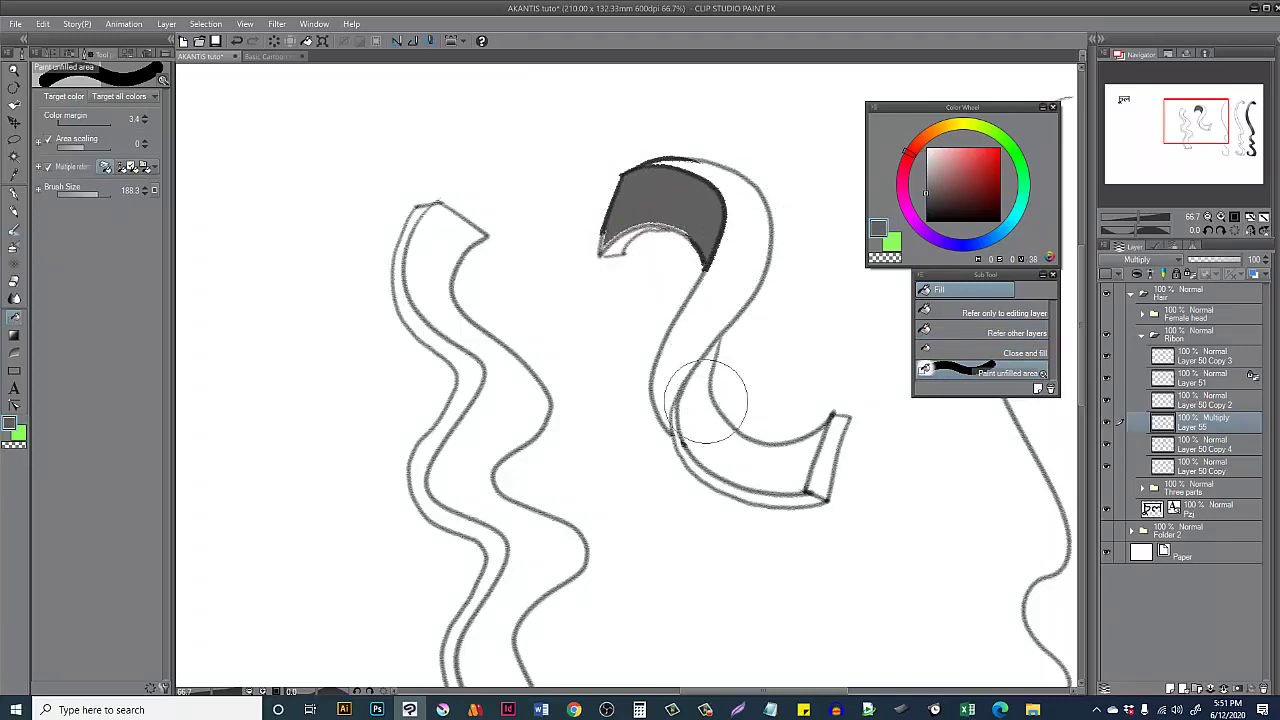
Step: Select the inner face of the S-shaped ribbon's lower curl and shade it with a gradient fading from dark grey
mouse_move(706, 397)
mouse_down()
mouse_move(730, 356)
mouse_move(713, 469)
mouse_up()
key(ctrl+z)
key(w)
click(709, 423)
key(g)
drag(703, 335, 744, 478)
Step: Erase a diagonal highlight near the lower end of the shaded curl with the Hard eraser, and clear the selection
key(e)
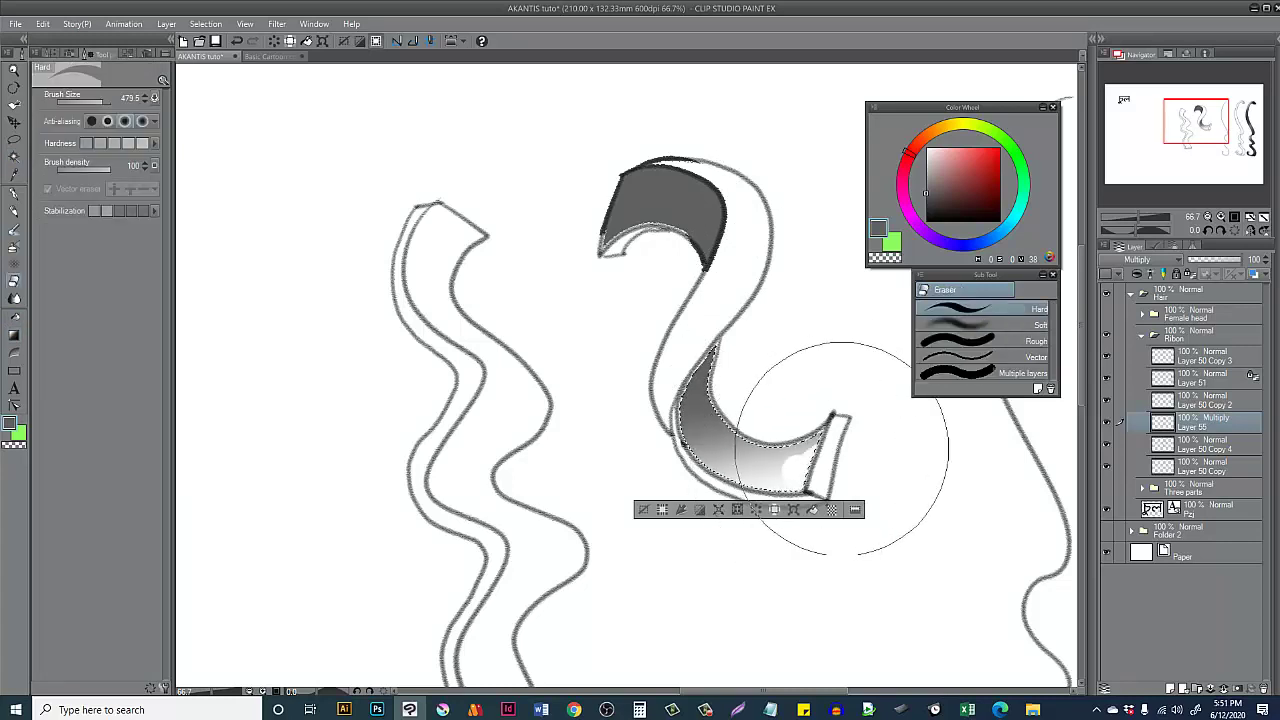
drag(820, 435, 785, 485)
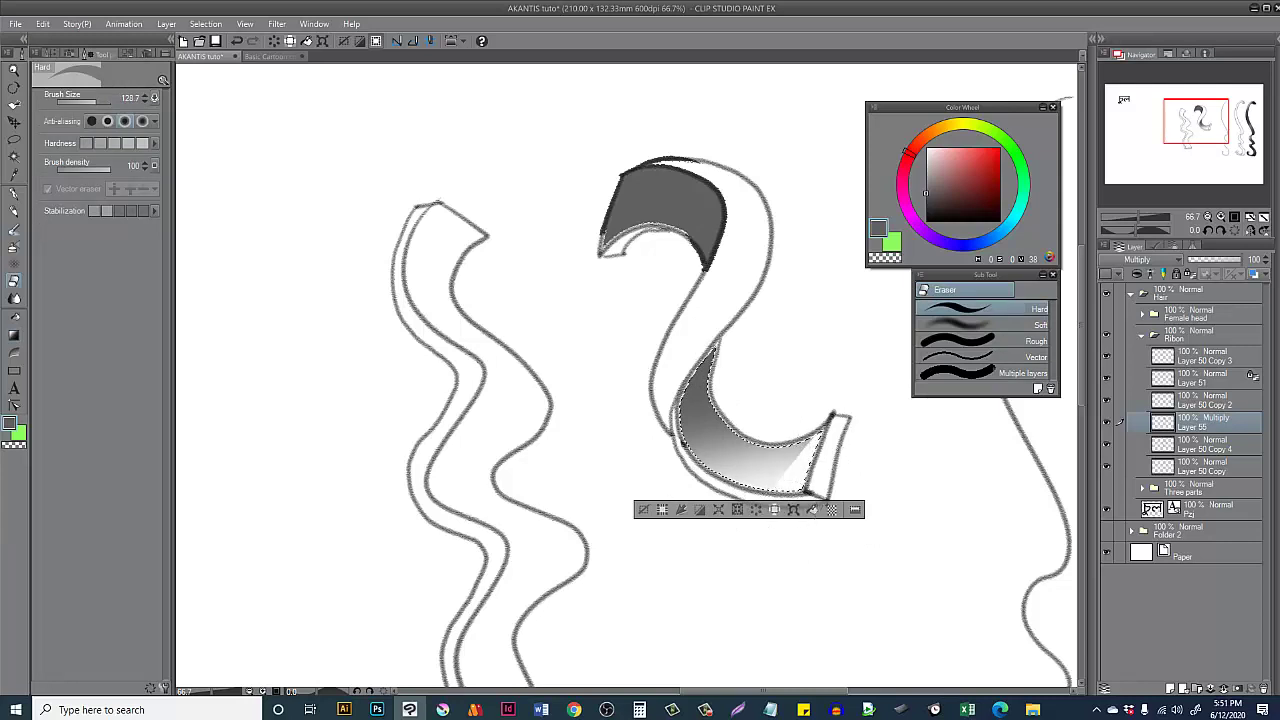
key(ctrl+d)
Step: Fill the thickness edge under the S-shaped ribbon's lower curl with dark grey using a smaller Paint unfilled area brush
key(g)
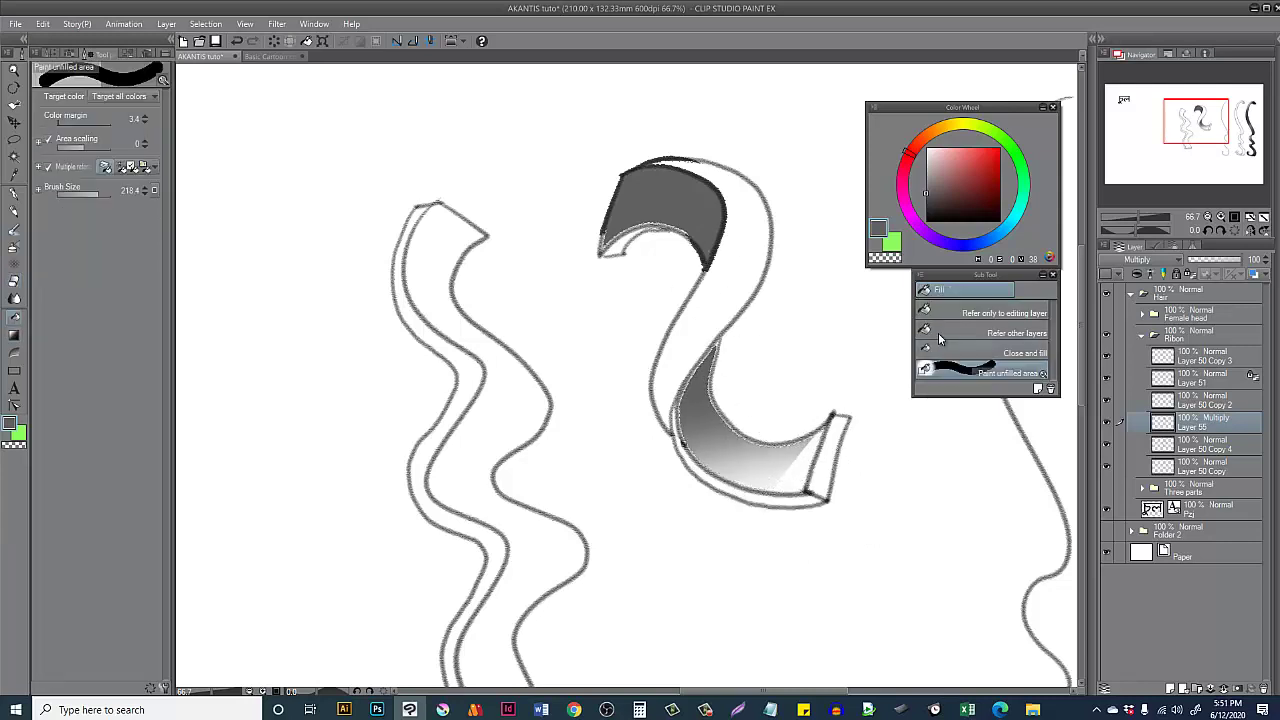
click(990, 333)
click(722, 472)
click(978, 373)
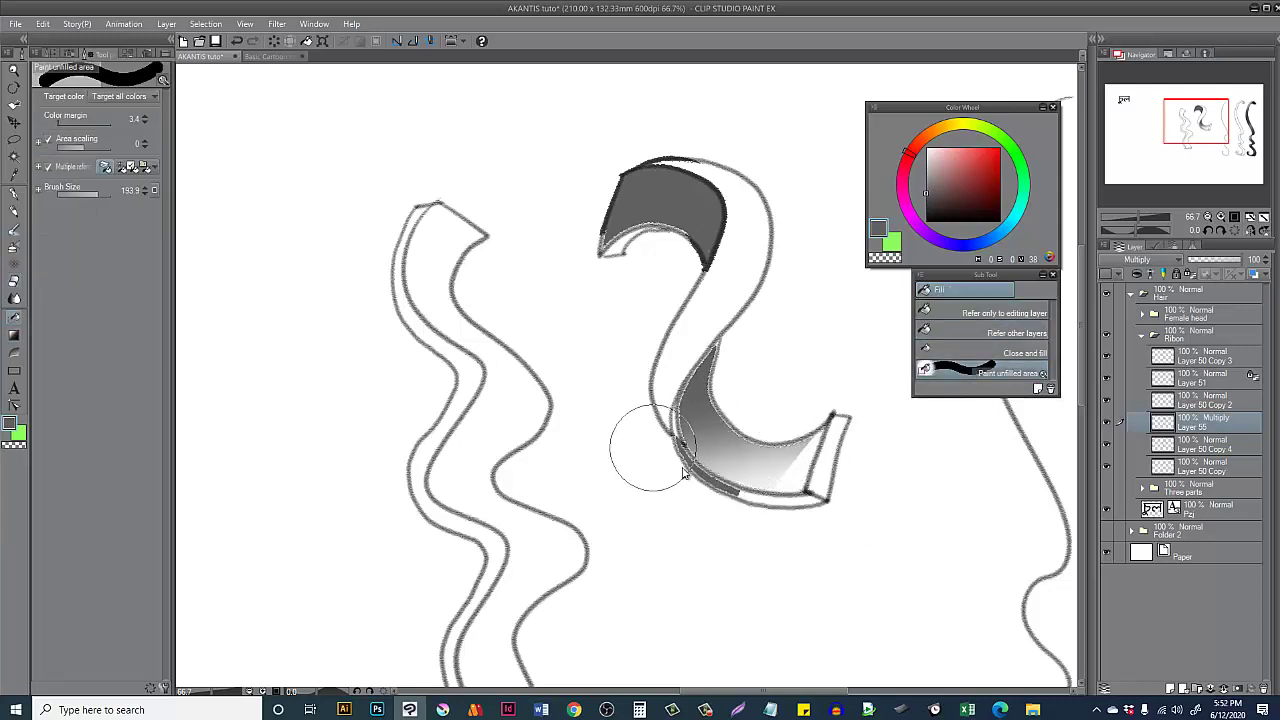
mouse_move(685, 355)
mouse_down()
mouse_move(675, 420)
mouse_move(750, 487)
mouse_move(842, 452)
mouse_up()
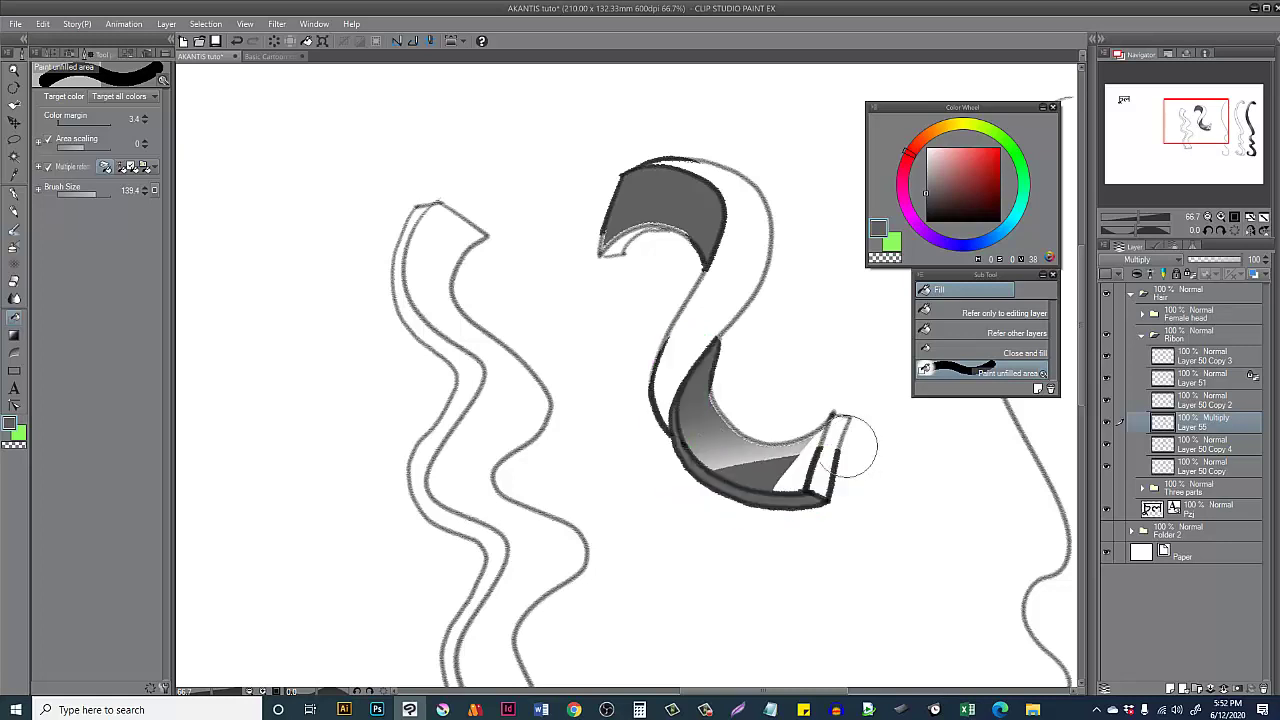
key(ctrl+z)
key([)
mouse_move(712, 325)
mouse_down()
mouse_move(702, 338)
mouse_move(770, 468)
mouse_move(836, 495)
mouse_up()
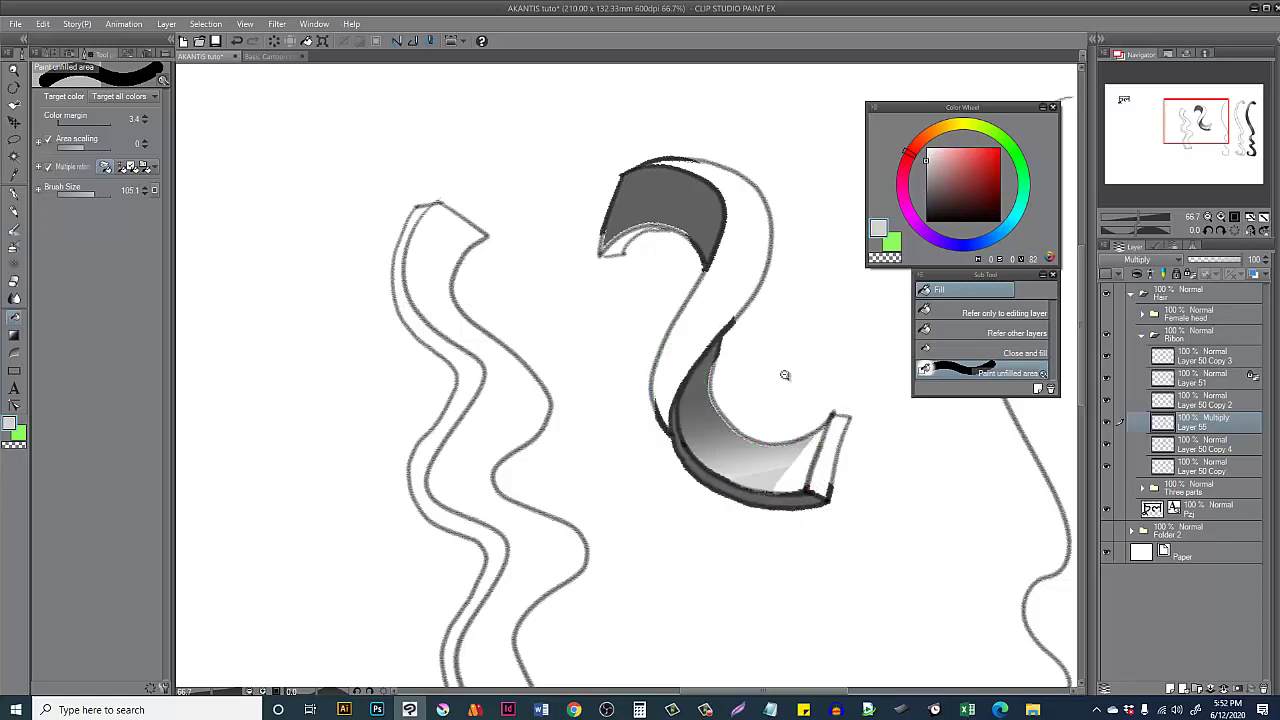
Step: Switch to the Rough pencil, sample the ribbon's dark grey, and hide the palettes to show the three long wavy lock drawings
scroll(786, 371, down, 1)
key(p)
key(p)
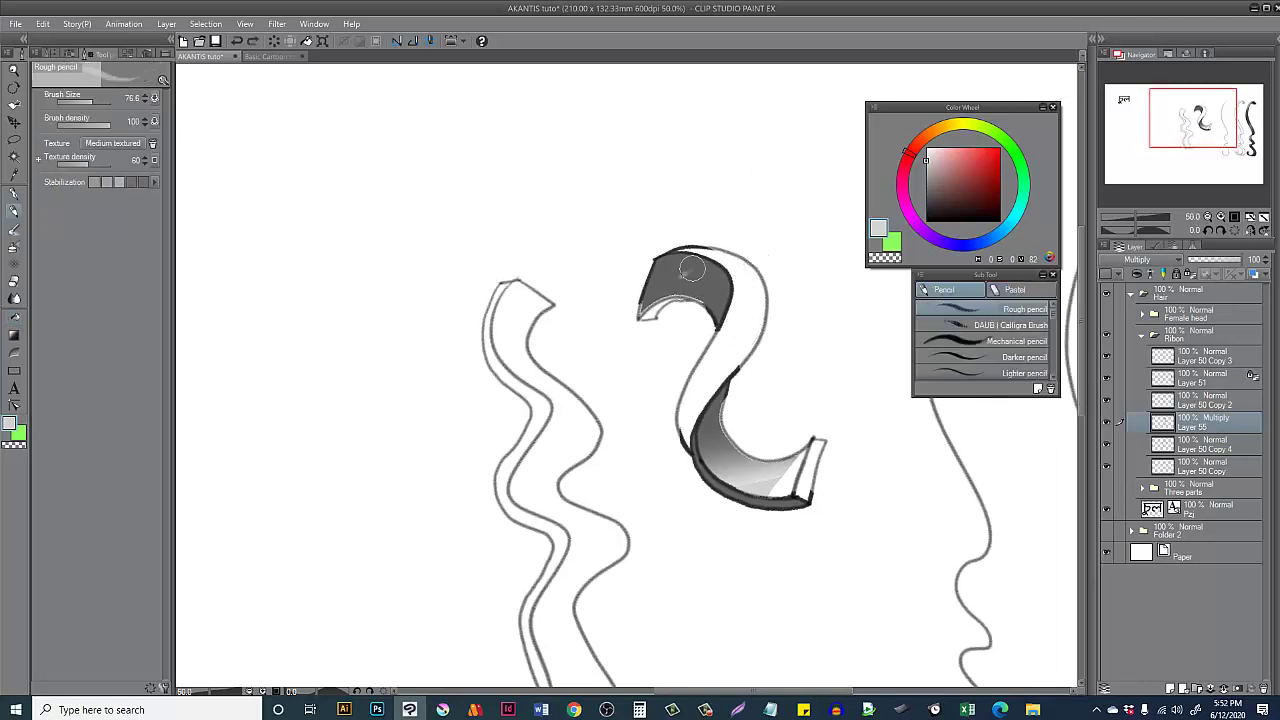
alt+click(702, 292)
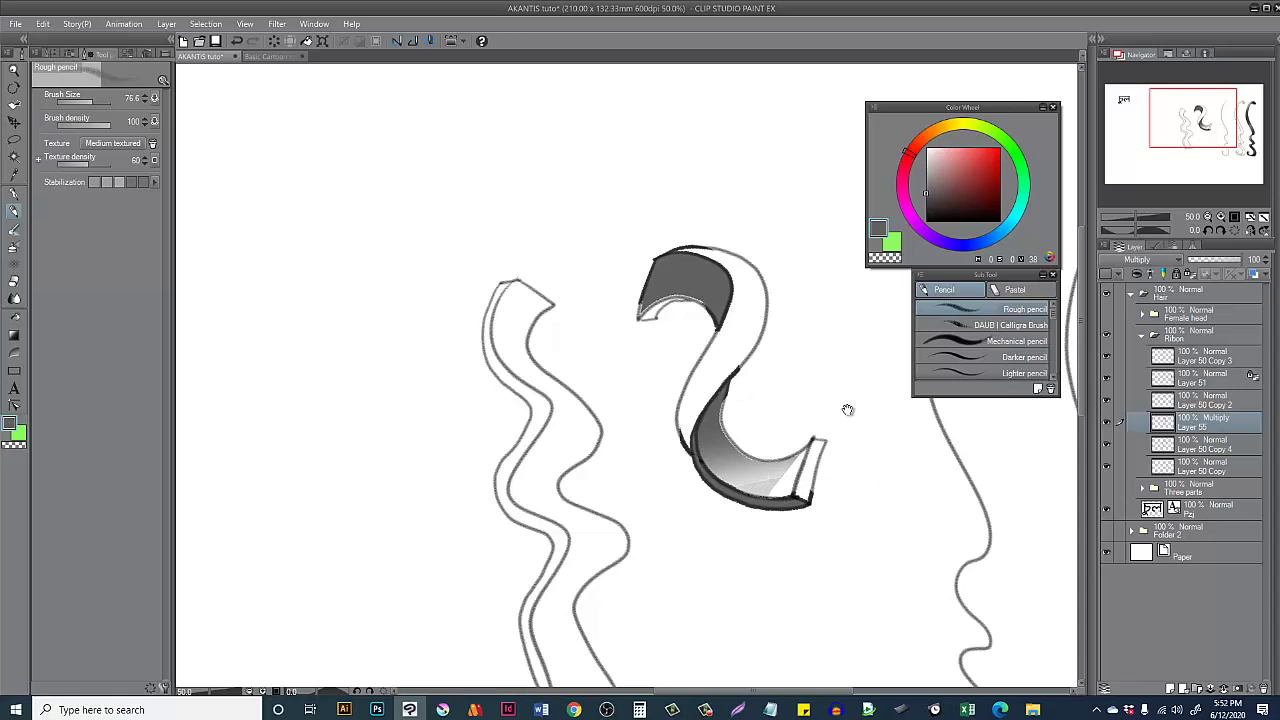
drag(838, 426, 598, 352)
key(Tab)
mouse_move(866, 329)
mouse_down()
mouse_move(694, 260)
mouse_move(708, 304)
mouse_move(660, 290)
mouse_move(708, 256)
mouse_move(738, 303)
mouse_up()
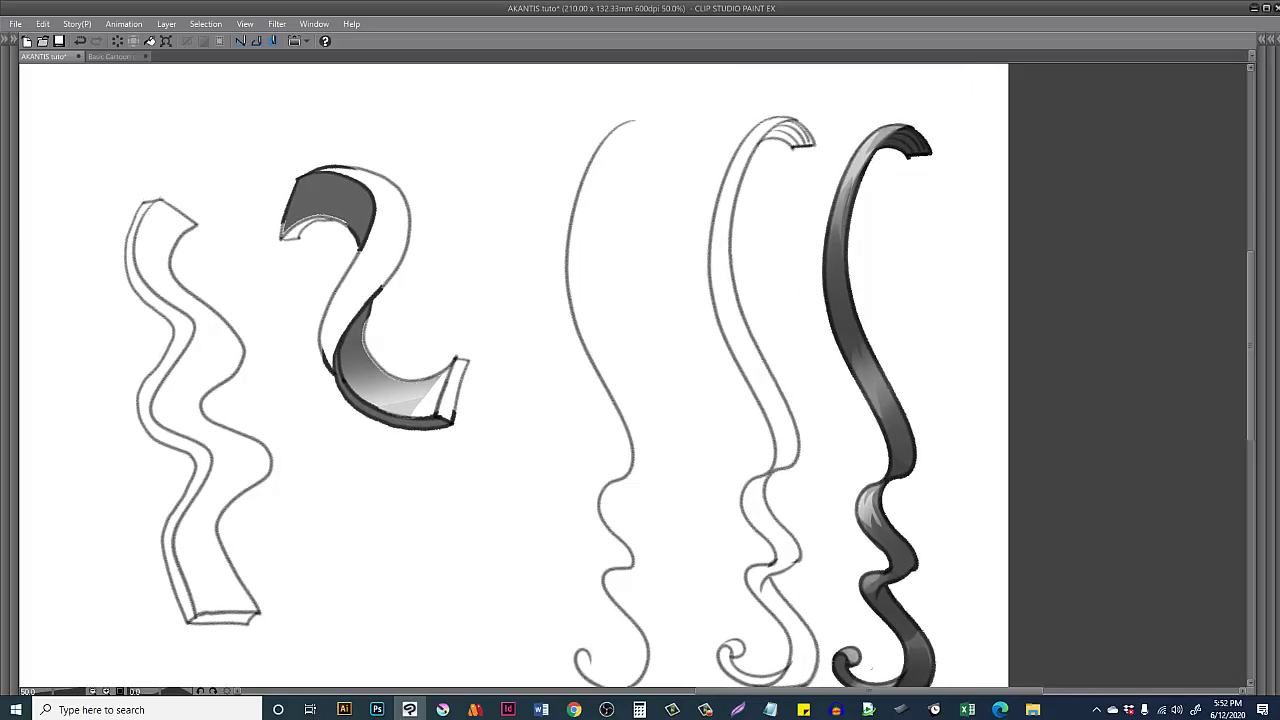
Step: Try tracing the flow of the single-line wavy lock from its tip down to the curl, and undo the stroke
drag(591, 331, 621, 336)
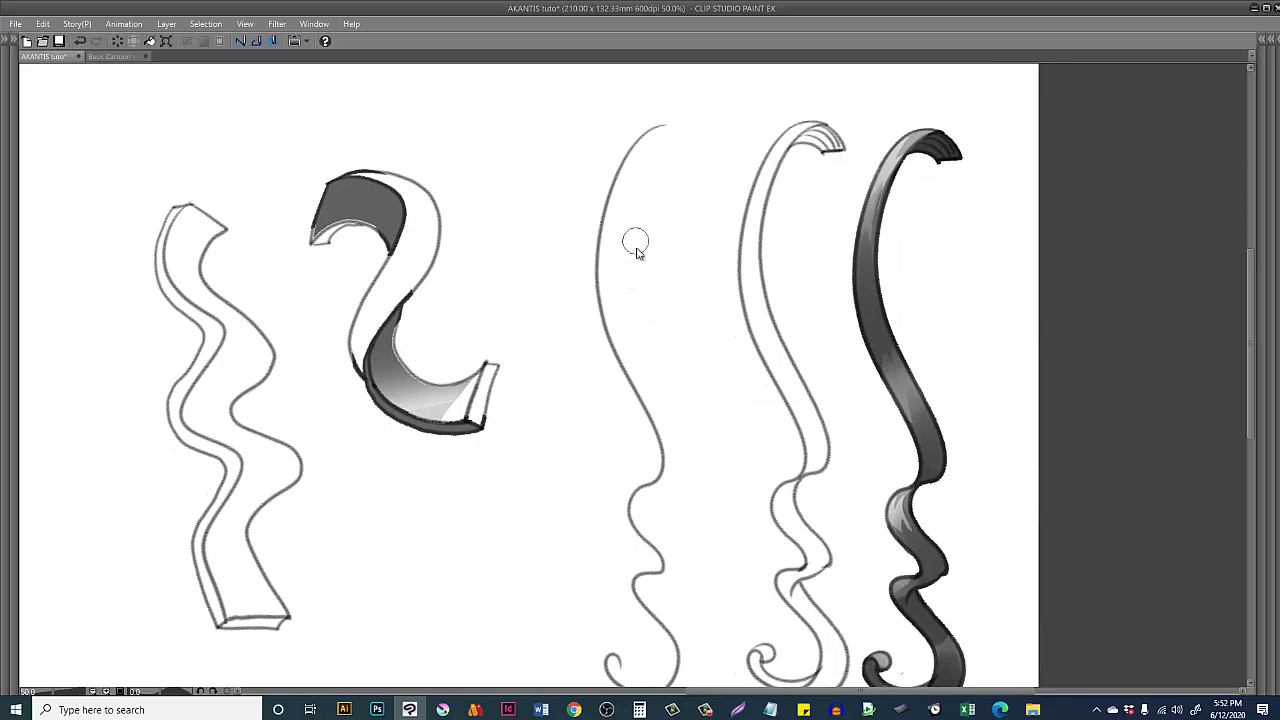
mouse_move(678, 170)
mouse_down()
mouse_move(718, 154)
mouse_move(731, 116)
mouse_move(680, 158)
mouse_move(680, 330)
mouse_move(729, 468)
mouse_move(694, 520)
mouse_move(720, 578)
mouse_move(728, 672)
mouse_up()
key(ctrl+z)
drag(982, 147, 855, 229)
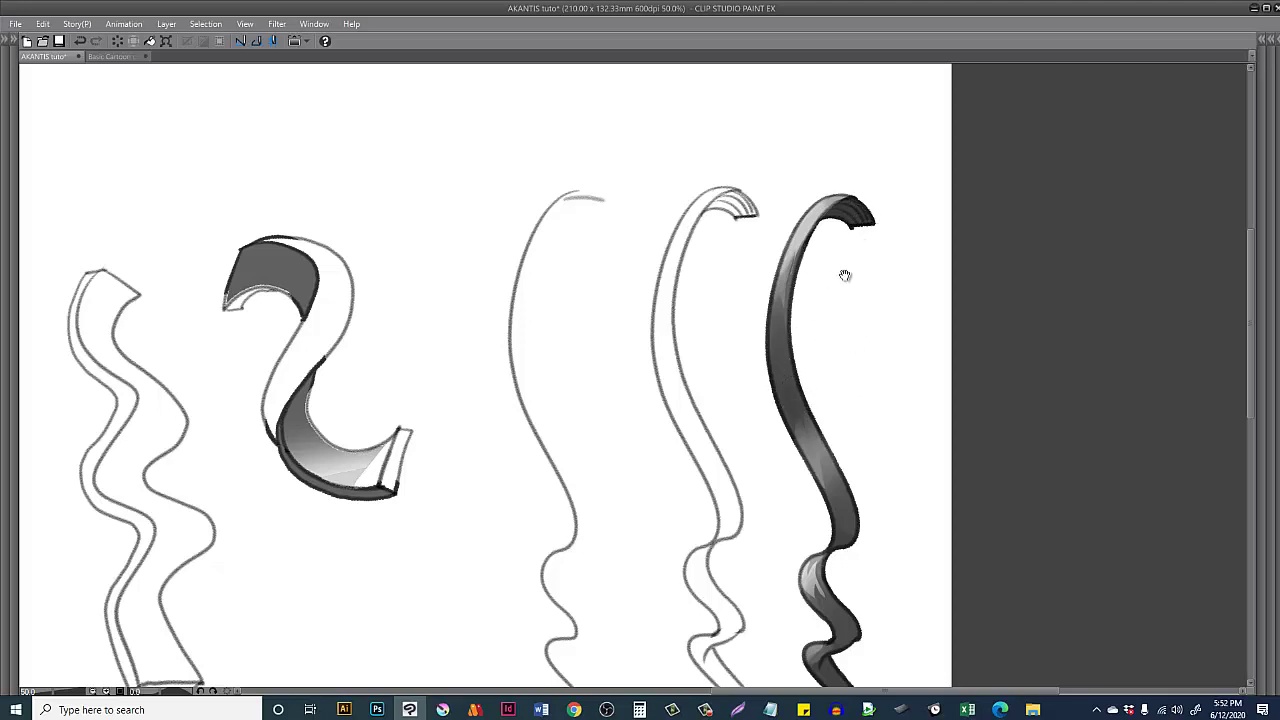
Step: Rotate the canvas to about -15 degrees, show the palettes again, and add a new layer above Layer 51
drag(845, 275, 808, 165)
drag(642, 377, 716, 332)
mouse_move(718, 327)
mouse_down()
mouse_move(702, 450)
mouse_move(697, 356)
mouse_up()
key(Tab)
drag(739, 404, 728, 408)
Step: Try drawing long curved strands beside the shaded lock and the outlined lock, following their flow, and undo them
mouse_move(664, 132)
mouse_down()
mouse_move(685, 180)
mouse_move(699, 337)
mouse_move(746, 378)
mouse_up()
key(ctrl+z)
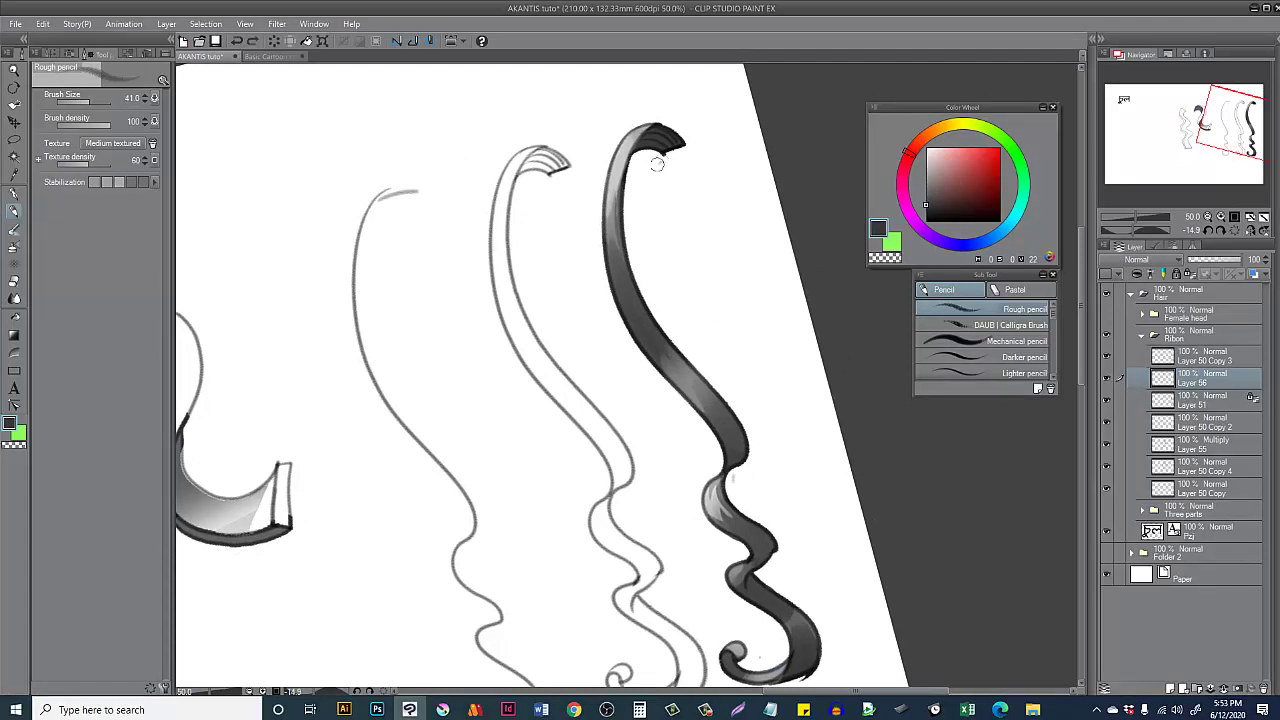
mouse_move(657, 163)
mouse_down()
mouse_move(690, 306)
mouse_move(768, 440)
mouse_move(644, 213)
mouse_move(652, 180)
mouse_move(768, 440)
mouse_move(760, 450)
mouse_move(762, 430)
mouse_up()
drag(664, 205, 782, 455)
key(ctrl+z)
key(ctrl+z)
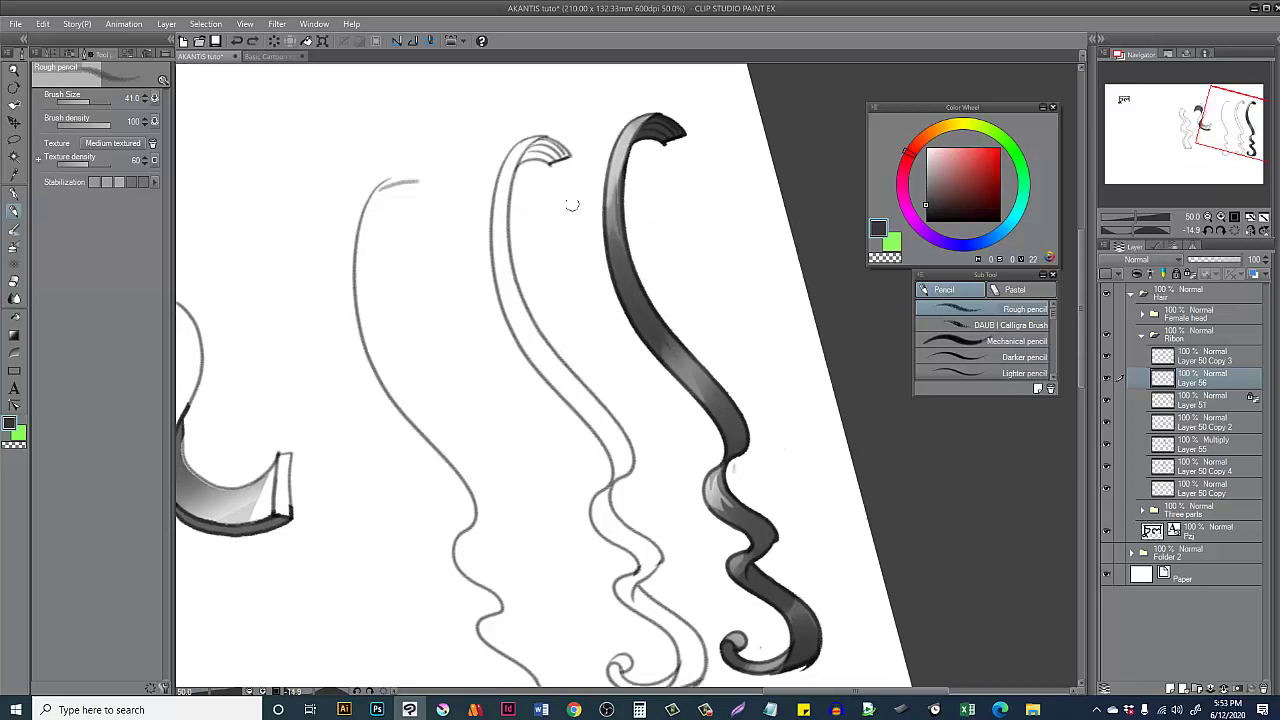
mouse_move(569, 202)
mouse_down()
mouse_move(609, 345)
mouse_move(672, 445)
mouse_up()
mouse_move(767, 469)
mouse_down()
mouse_move(719, 326)
mouse_move(780, 418)
mouse_move(757, 426)
mouse_move(773, 464)
mouse_move(759, 453)
mouse_move(766, 484)
mouse_up()
key(ctrl+z)
key(ctrl+z)
key(ctrl+z)
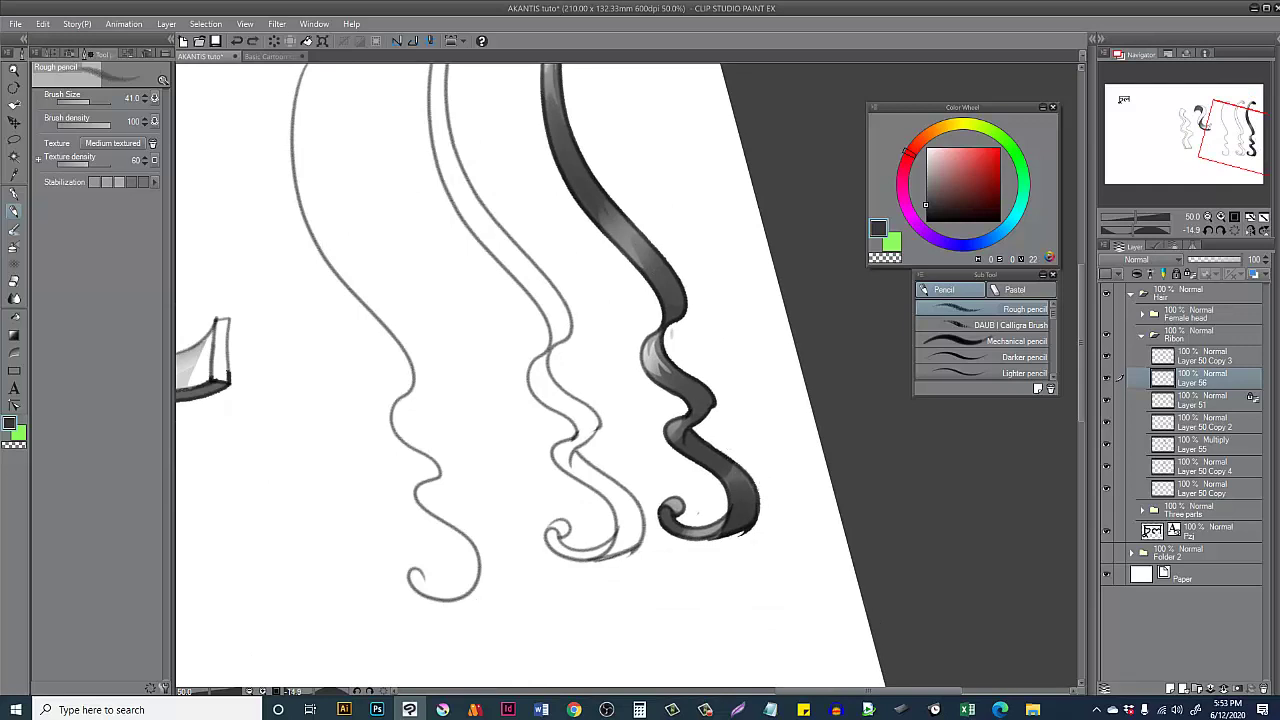
Step: Try sketching more strands around the shaded lock's lower curl and outer side, and undo them
mouse_move(722, 552)
mouse_down()
mouse_move(752, 558)
mouse_move(716, 602)
mouse_up()
key(ctrl+z)
mouse_move(700, 271)
mouse_down()
mouse_move(794, 394)
mouse_move(811, 451)
mouse_up()
drag(756, 194, 883, 635)
key(ctrl+z)
mouse_move(852, 560)
mouse_down()
mouse_move(760, 466)
mouse_move(732, 473)
mouse_up()
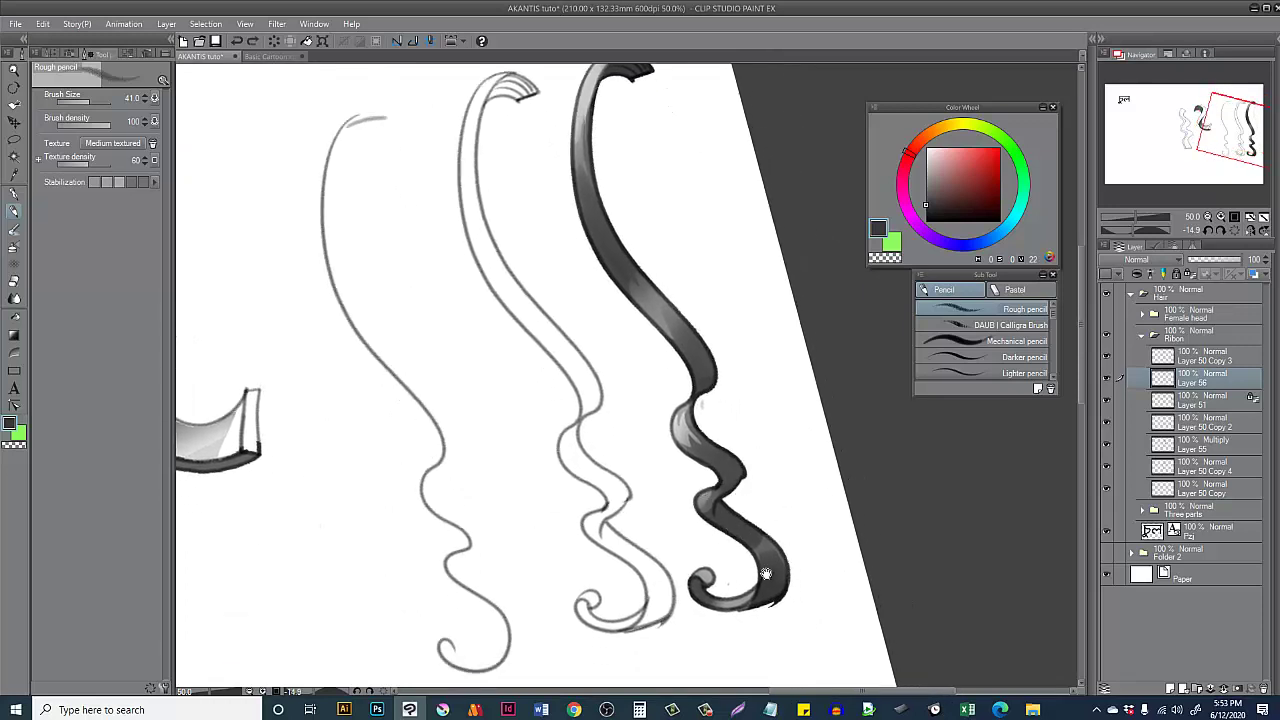
Step: Choose a light grey and add a new layer at the top of the Ribon folder, above Layer 50 Copy 3
scroll(760, 540, up, 1)
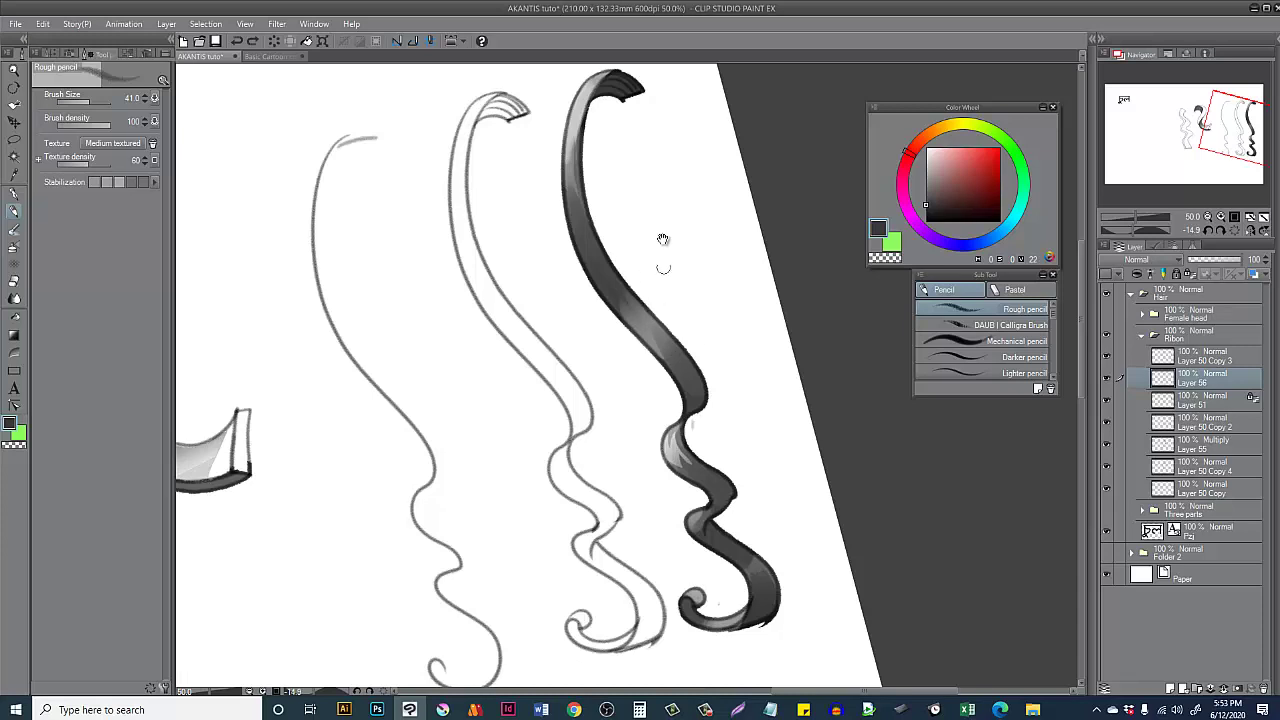
drag(663, 239, 685, 296)
drag(939, 166, 930, 157)
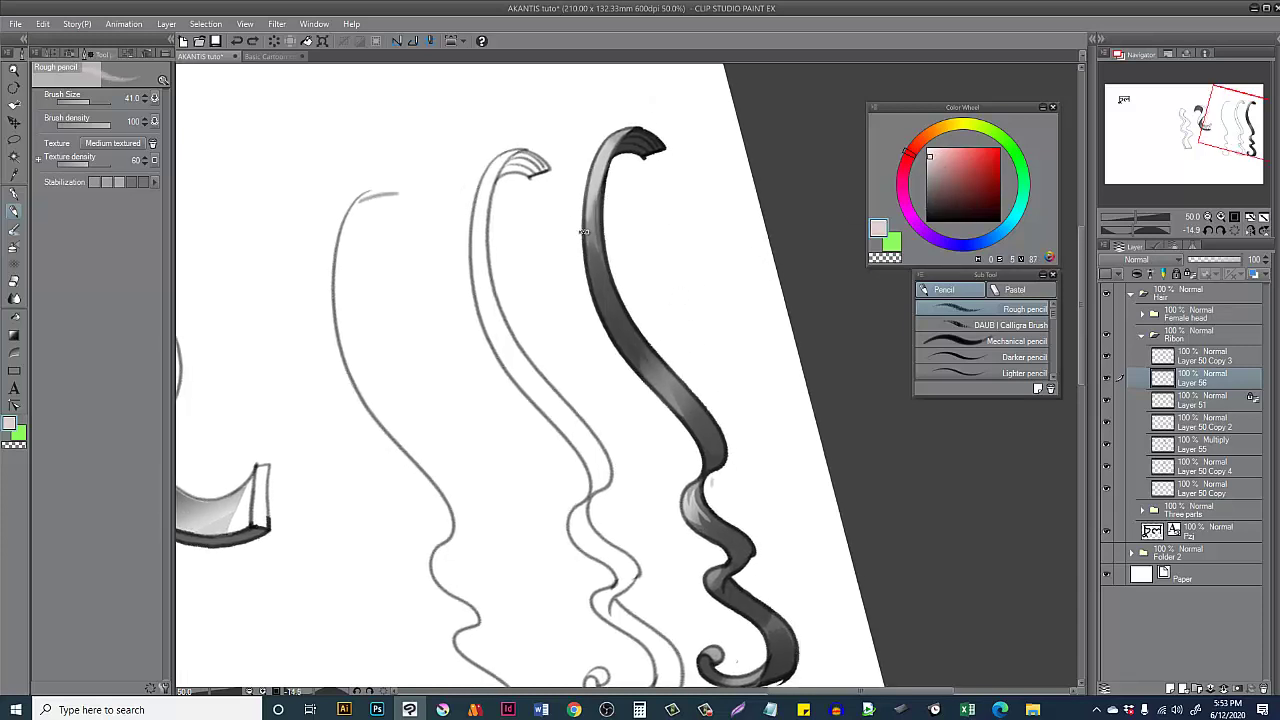
key(ctrl+shift+n)
drag(1168, 376, 1167, 348)
Step: Draw light and dark strand lines along the shaded lock's upper bends with the Rough pencil, sampling the lock's dark grey
mouse_move(639, 217)
mouse_down()
mouse_move(651, 231)
mouse_move(613, 318)
mouse_move(650, 323)
mouse_up()
alt+click(628, 293)
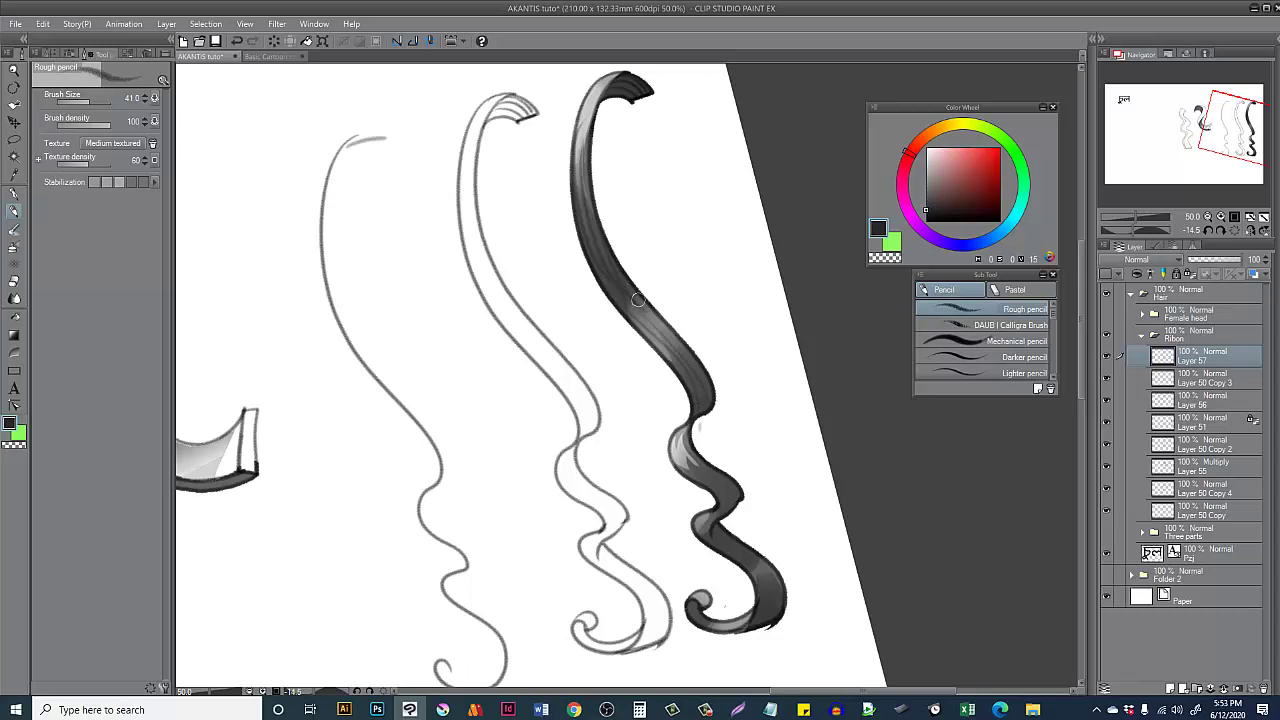
drag(660, 270, 700, 440)
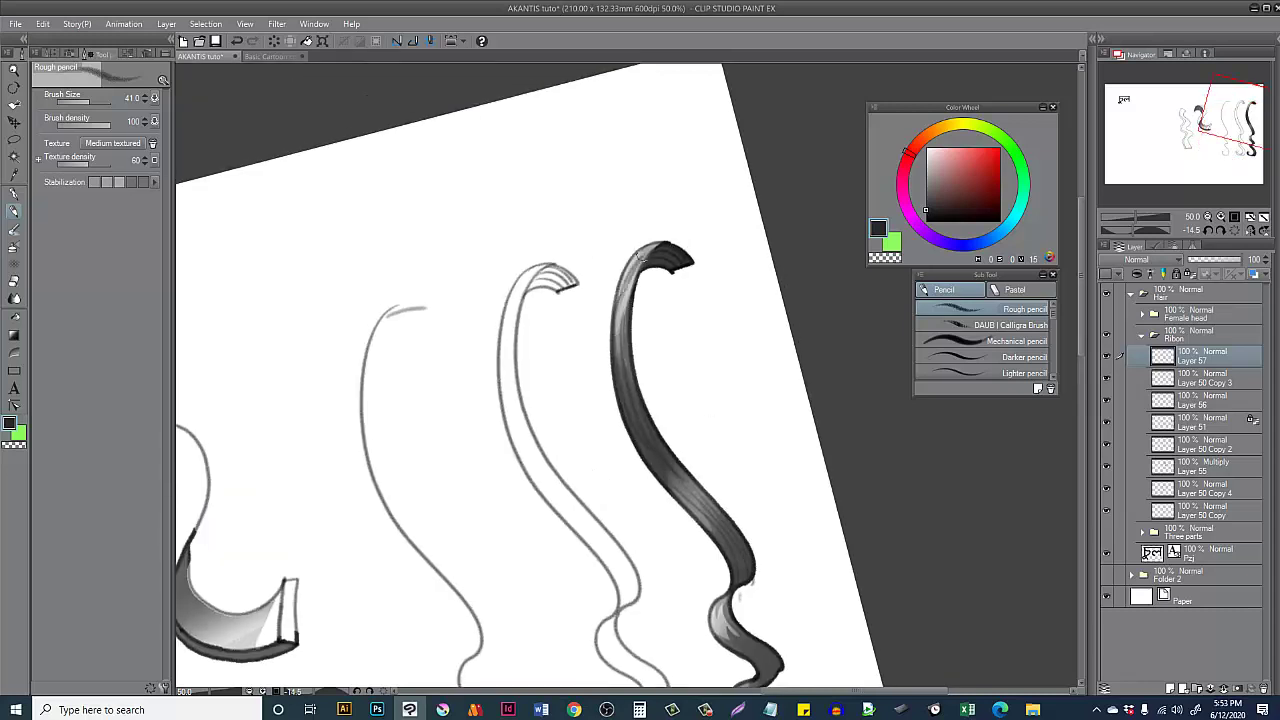
drag(670, 383, 646, 208)
mouse_move(701, 429)
mouse_down()
mouse_move(701, 470)
mouse_move(710, 453)
mouse_move(722, 478)
mouse_move(712, 453)
mouse_move(746, 487)
mouse_move(710, 457)
mouse_move(706, 433)
mouse_move(728, 475)
mouse_move(698, 422)
mouse_move(738, 493)
mouse_move(738, 443)
mouse_move(725, 482)
mouse_up()
scroll(762, 379, up, 7)
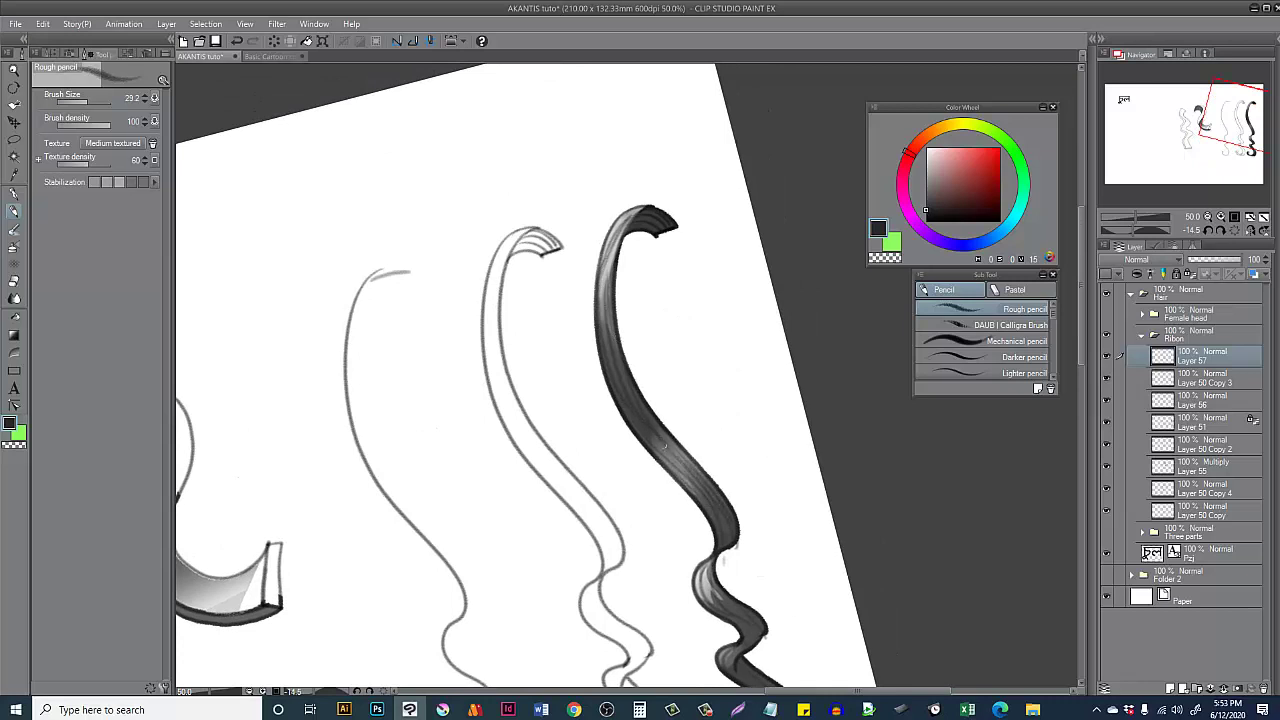
scroll(707, 442, up, 1)
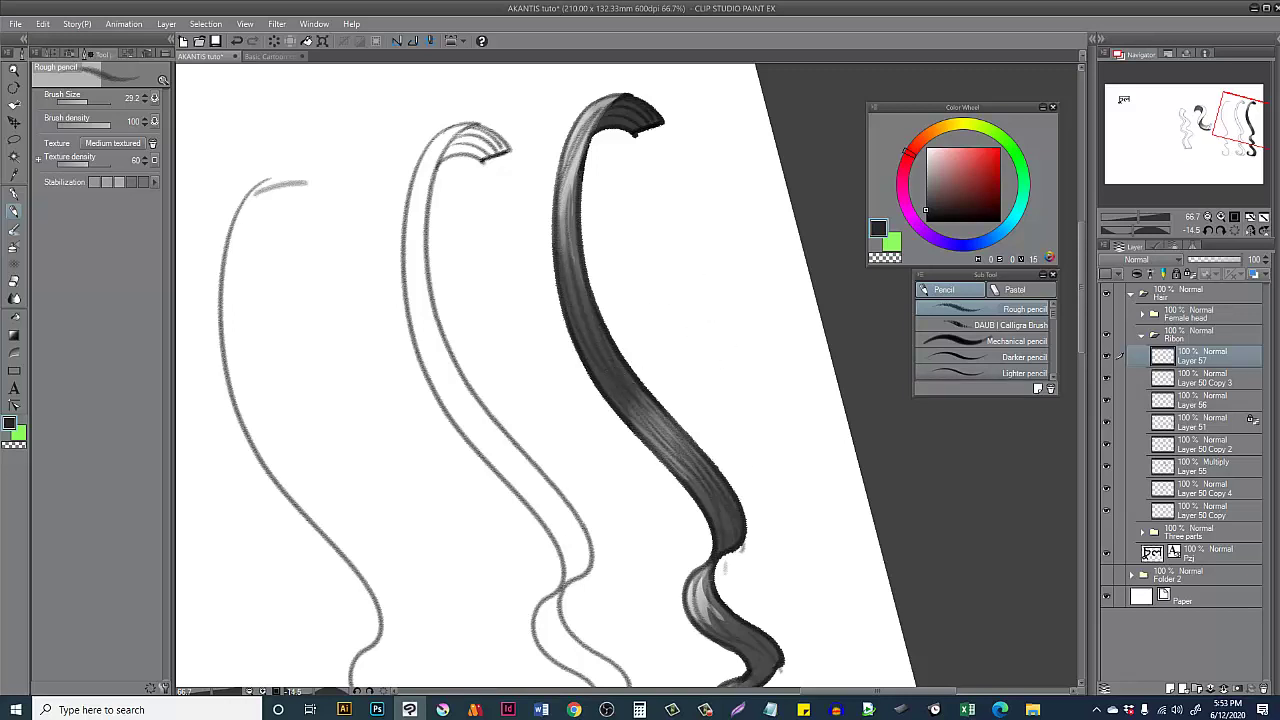
Step: Refine the dark strand lines along the upper length of the shaded lock at brush size 29.2, undoing unwanted strokes
drag(630, 238, 716, 342)
key(ctrl+z)
key(ctrl+z)
mouse_move(584, 246)
mouse_down()
mouse_move(626, 358)
mouse_move(664, 293)
mouse_move(711, 380)
mouse_up()
mouse_move(646, 309)
mouse_down()
mouse_move(628, 345)
mouse_move(642, 376)
mouse_up()
key(ctrl+z)
key(e)
key(p)
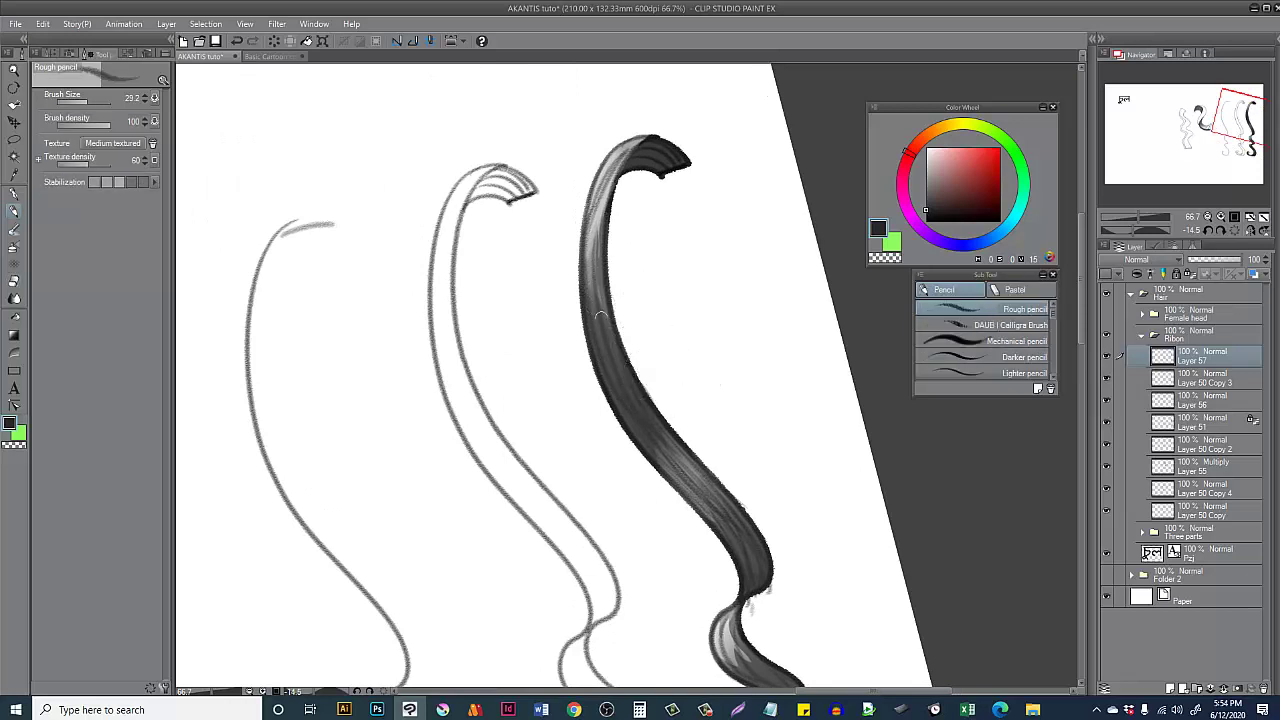
Step: Choose a near-white drawing colour and reduce the Rough pencil's brush size to 16.8
drag(747, 195, 757, 225)
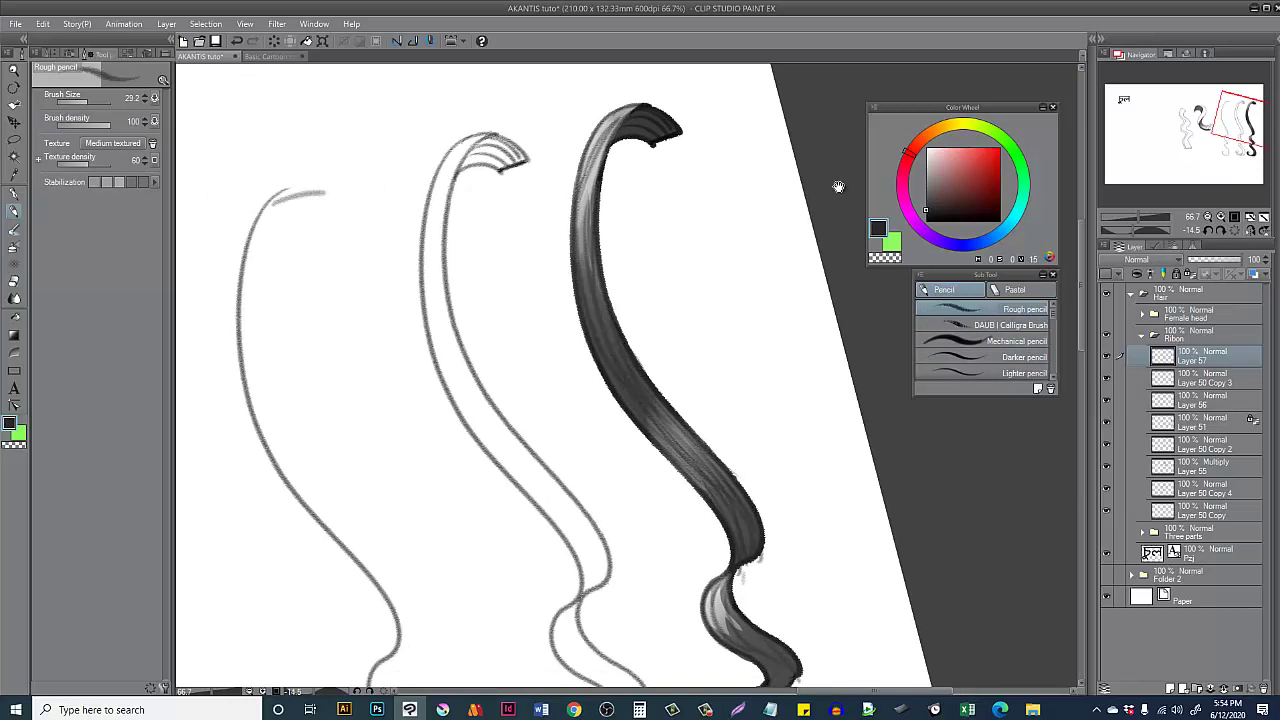
click(930, 150)
click(930, 155)
mouse_move(586, 252)
mouse_down()
mouse_move(617, 285)
mouse_move(664, 216)
mouse_up()
key(ctrl+z)
key(bracketleft)
key(bracketleft)
key(bracketleft)
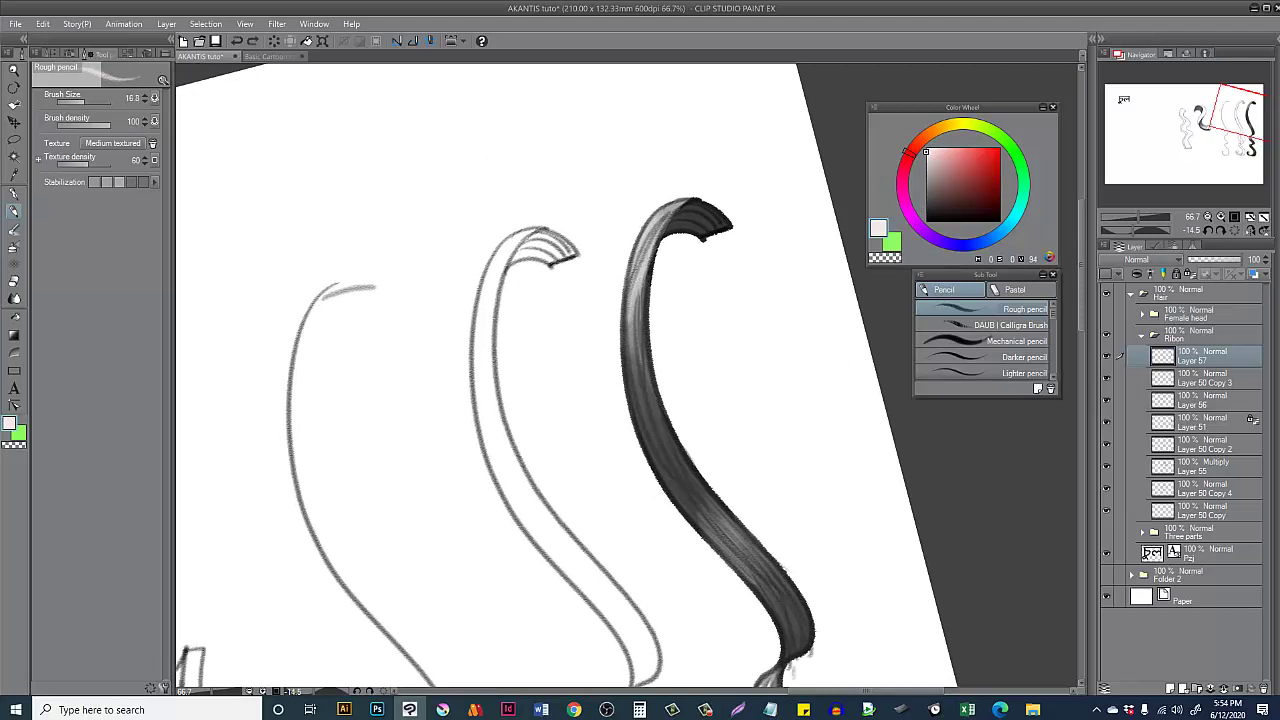
Step: Sample pure white from the canvas and draw thin highlight strands down the shaded lock's upper bend
mouse_move(636, 315)
mouse_down()
mouse_move(670, 205)
mouse_move(638, 316)
mouse_up()
alt+click(712, 160)
key(ctrl+z)
key(ctrl+z)
drag(668, 209, 632, 356)
drag(652, 234, 634, 395)
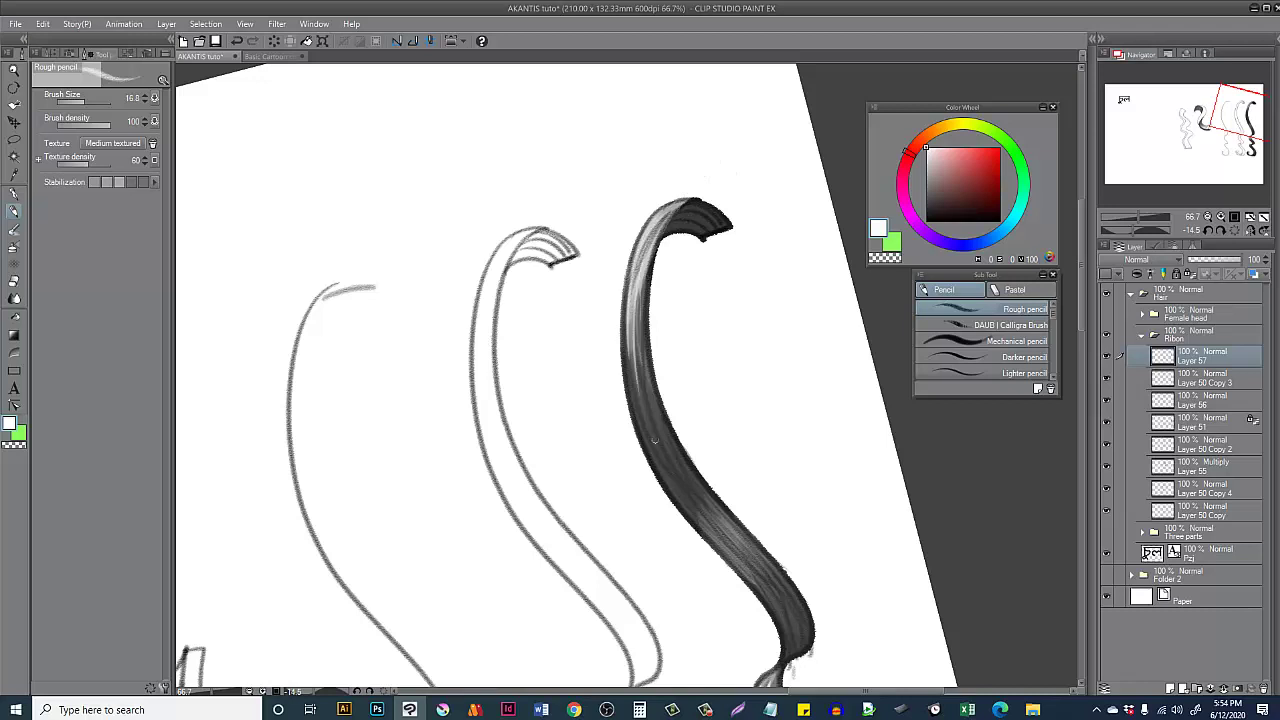
drag(637, 318, 662, 456)
Step: Add fine white highlight strands to the shaded lock's middle bend and the curl below it
scroll(697, 411, down, 1)
drag(690, 405, 650, 366)
scroll(649, 366, up, 1)
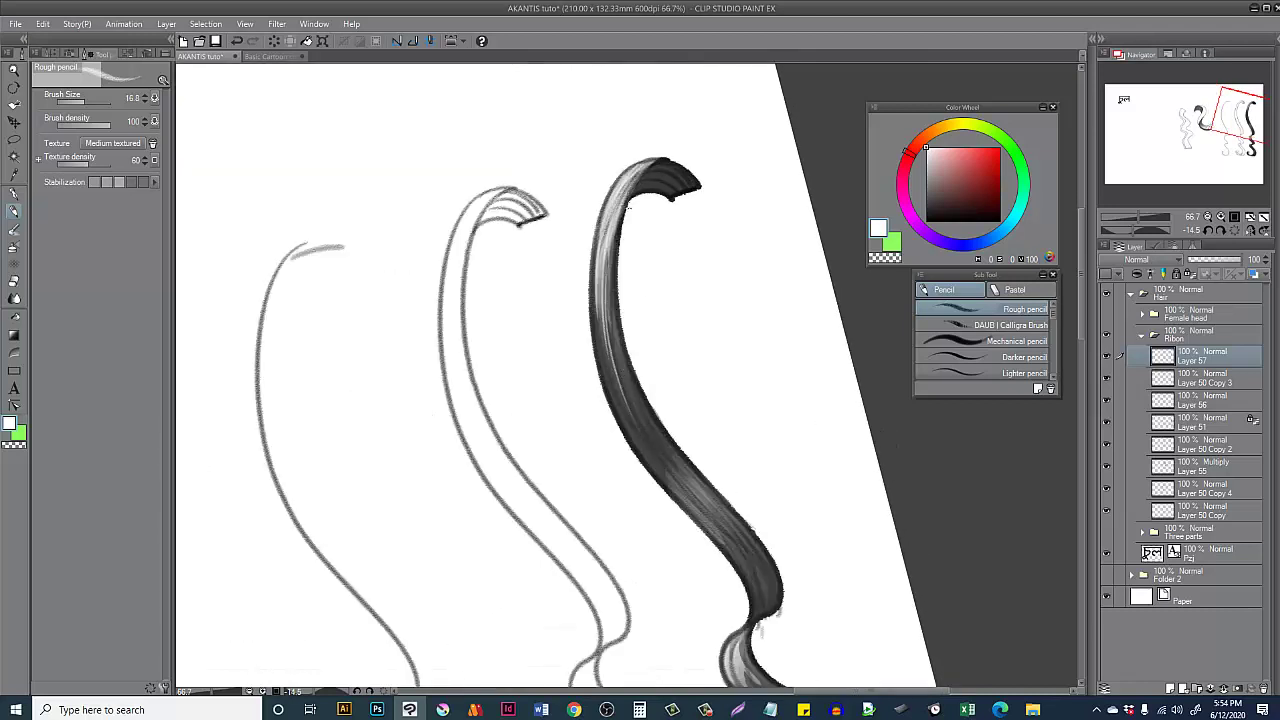
drag(736, 548, 698, 423)
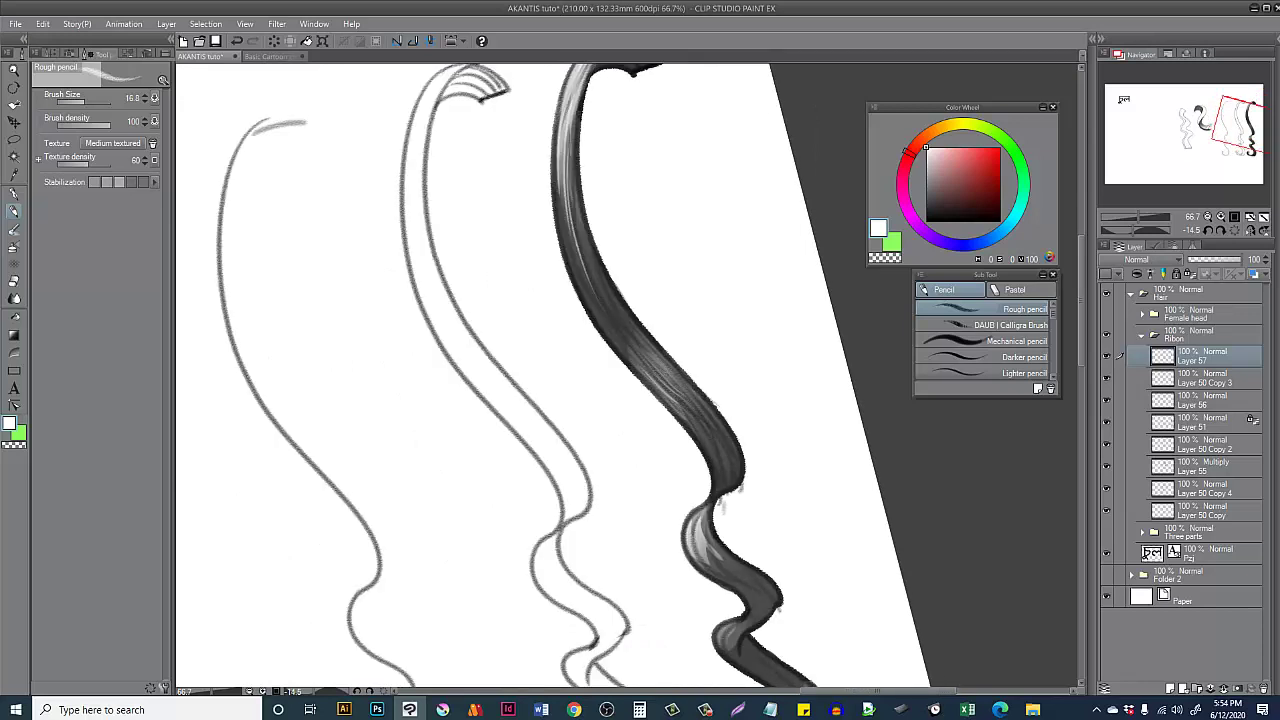
scroll(707, 341, down, 2)
drag(708, 478, 722, 480)
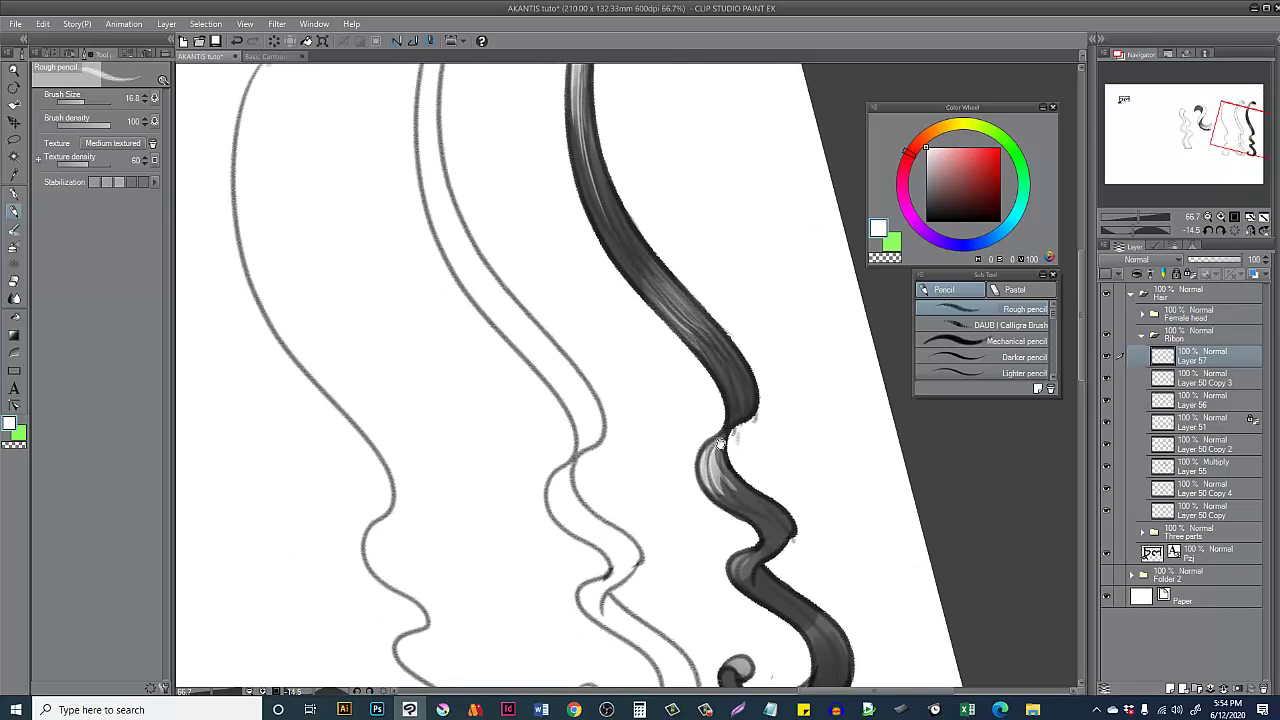
Step: Sample the lock's dark grey and draw loose flyaway strands on both sides of its lower bend, one ending in a curl
alt+click(733, 397)
drag(674, 281, 718, 411)
scroll(668, 328, down, 1)
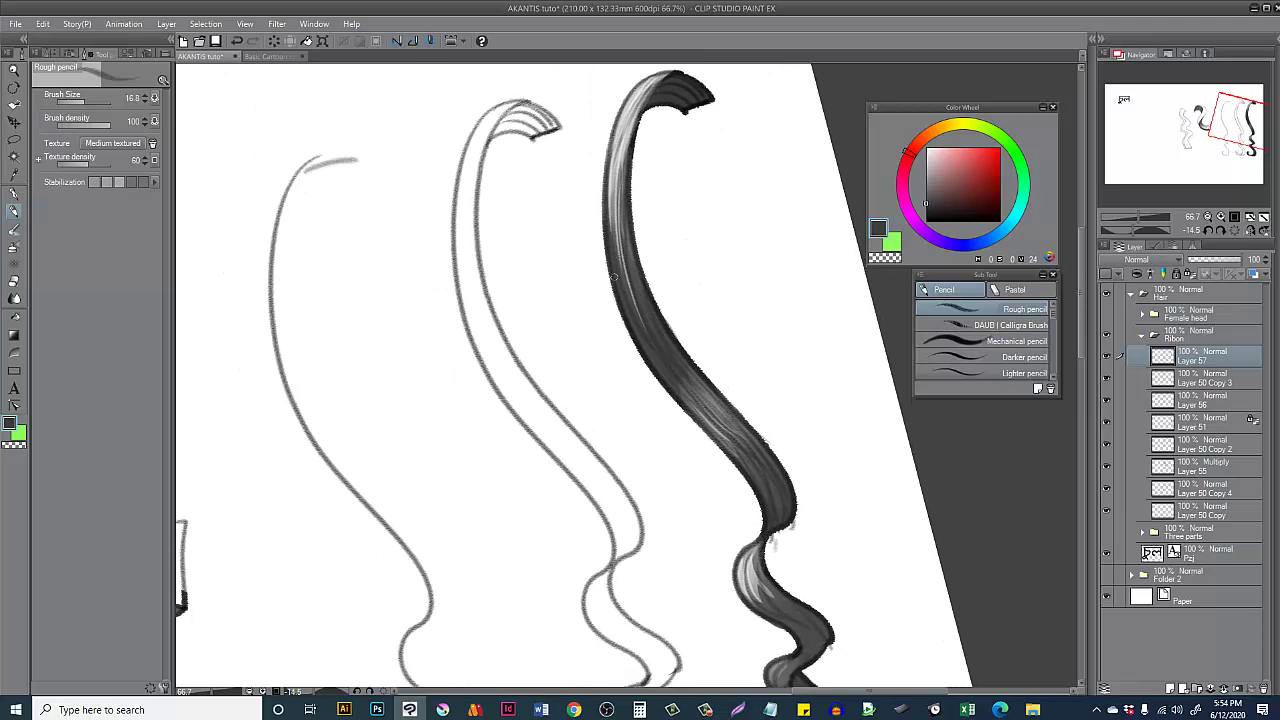
drag(636, 412, 676, 454)
key(ctrl+z)
drag(629, 315, 712, 490)
key(ctrl+z)
drag(651, 373, 739, 534)
drag(716, 436, 722, 479)
drag(762, 432, 799, 530)
mouse_move(768, 471)
mouse_down()
mouse_move(730, 371)
mouse_move(775, 489)
mouse_up()
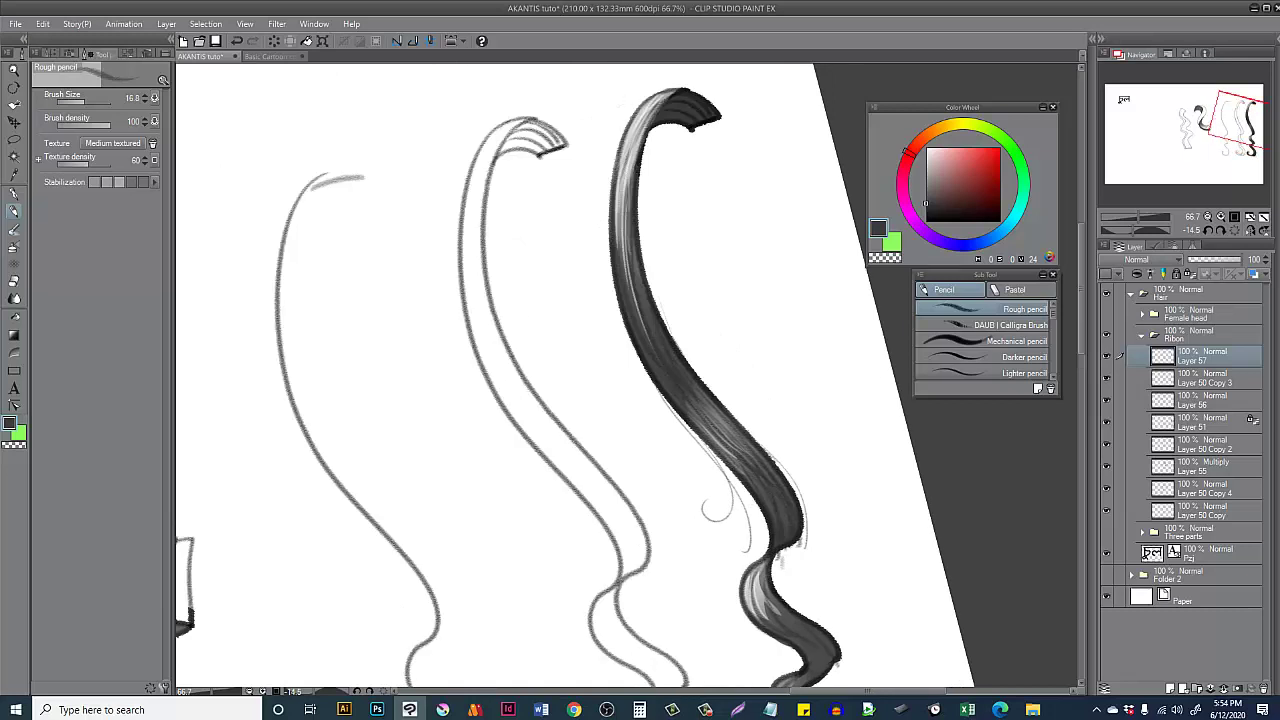
Step: Draw a small loose curl off the outer side of the shaded lock's upper length, undoing unwanted strokes
drag(648, 112, 574, 452)
key(ctrl+z)
click(682, 371)
mouse_move(750, 446)
mouse_down()
mouse_move(724, 379)
mouse_move(708, 416)
mouse_up()
click(719, 364)
click(694, 355)
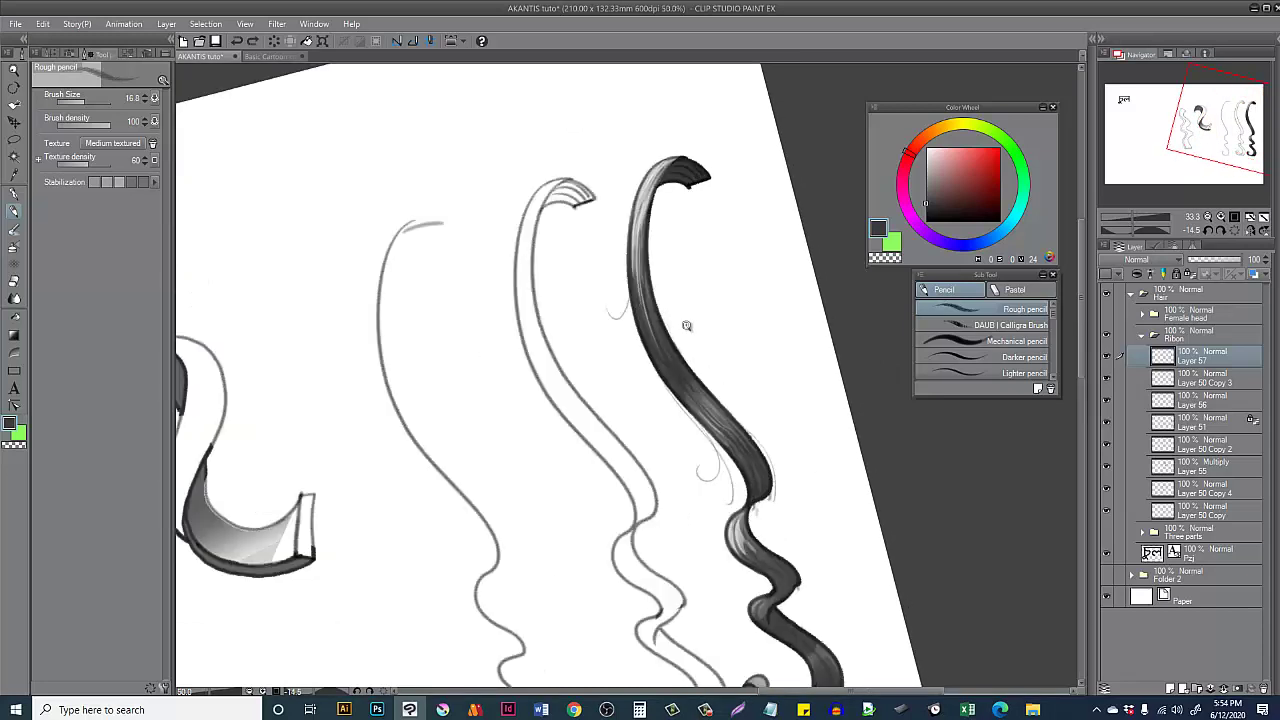
click(687, 326)
drag(697, 318, 706, 319)
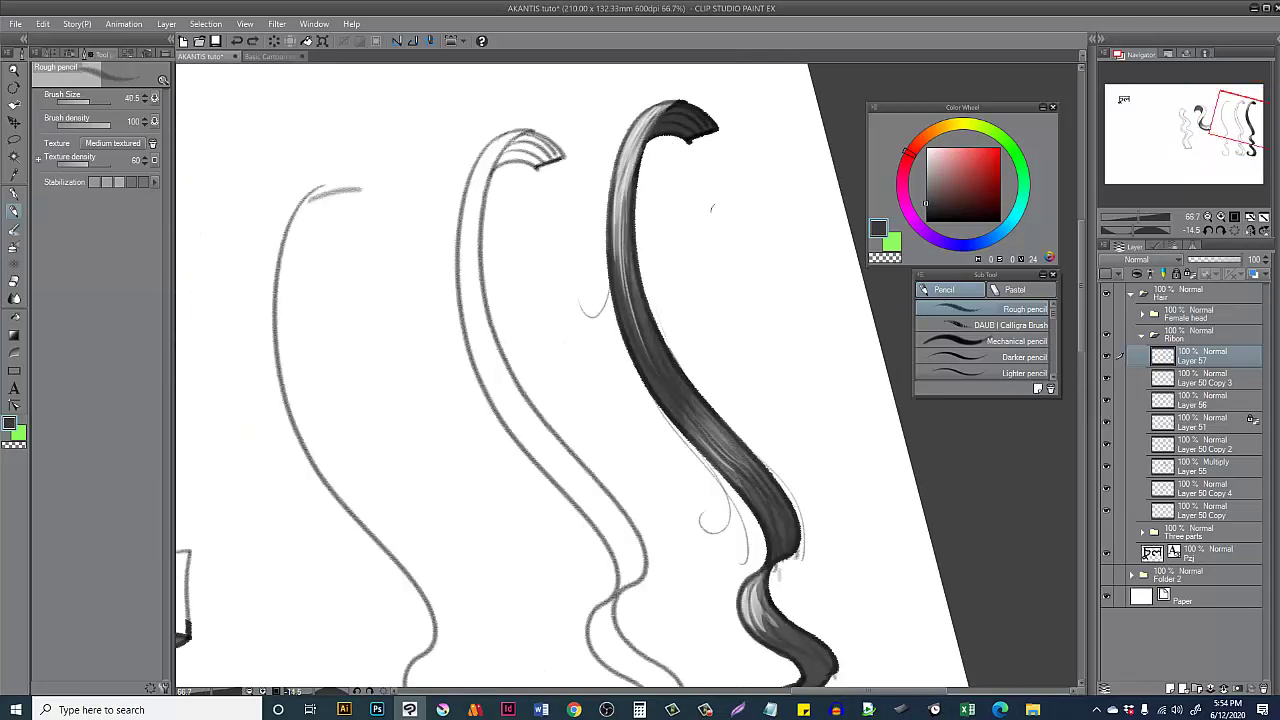
mouse_move(711, 203)
mouse_down()
mouse_move(746, 362)
mouse_move(829, 430)
mouse_up()
key(ctrl+z)
Step: Choose near-black and sketch a smiling face with scribbled curly hair in the blank area below the ribbons, at brush size 40.5
click(739, 345)
click(746, 374)
drag(743, 398, 752, 210)
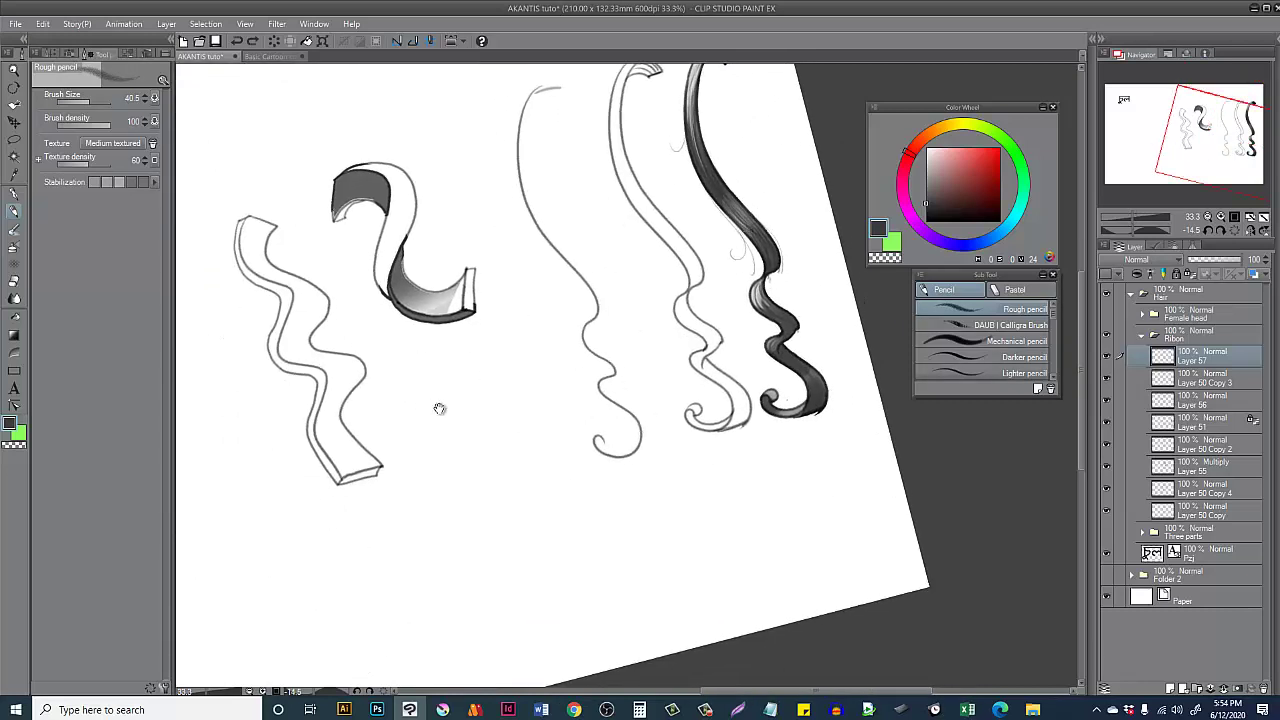
drag(440, 409, 610, 418)
drag(457, 466, 470, 486)
click(927, 219)
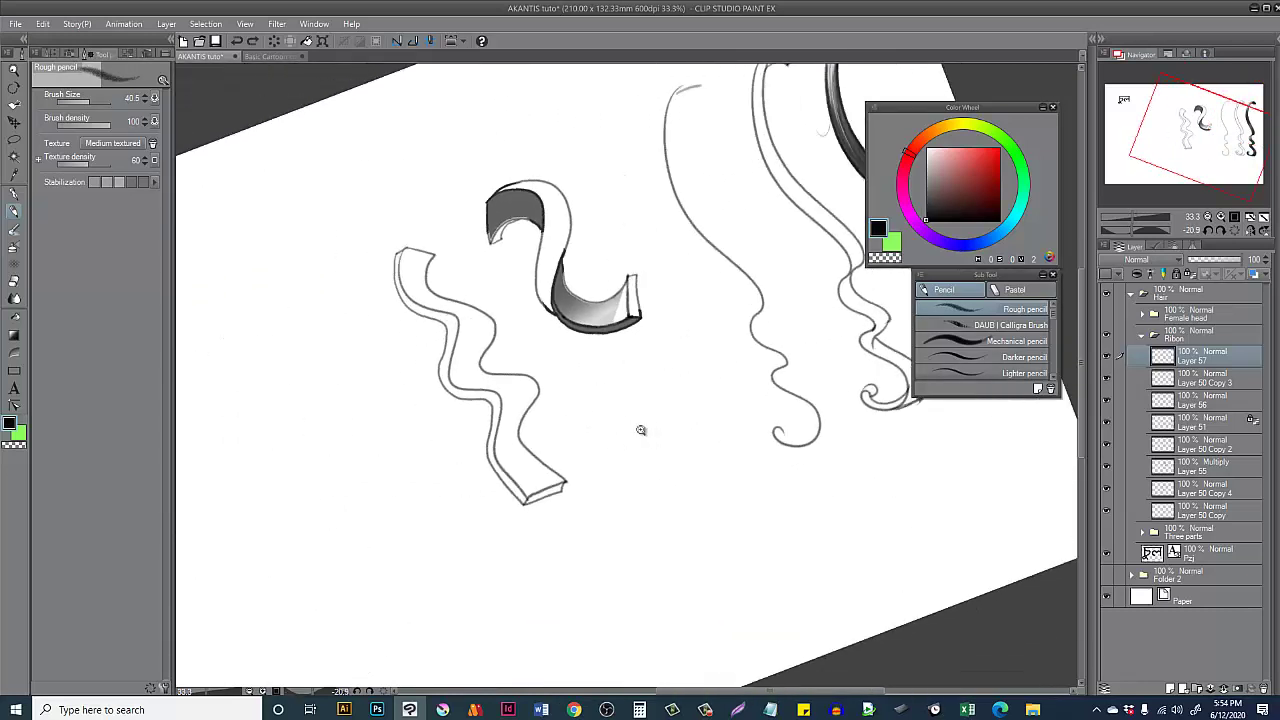
scroll(650, 445, up, 1)
drag(635, 450, 657, 407)
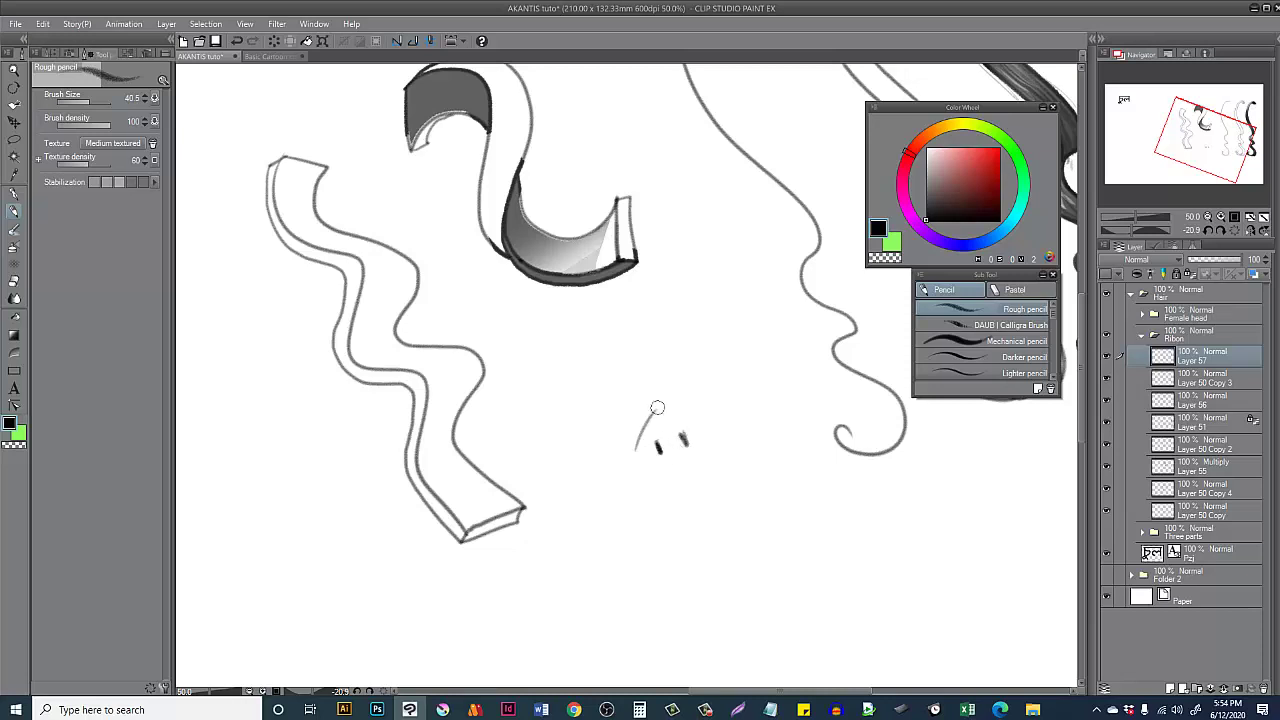
mouse_move(645, 458)
mouse_down()
mouse_move(748, 462)
mouse_move(590, 490)
mouse_move(612, 425)
mouse_move(600, 410)
mouse_move(655, 360)
mouse_move(705, 385)
mouse_move(700, 370)
mouse_move(737, 443)
mouse_move(628, 352)
mouse_move(588, 462)
mouse_move(650, 410)
mouse_move(657, 328)
mouse_move(765, 415)
mouse_move(750, 450)
mouse_up()
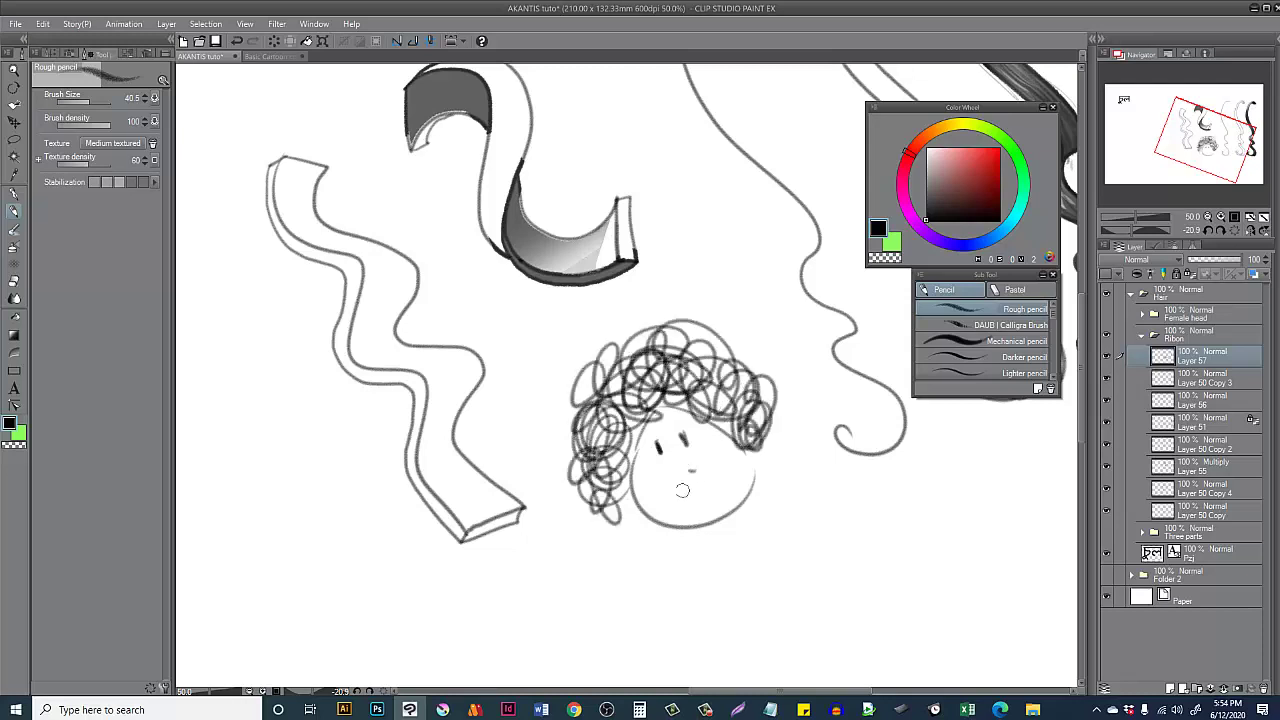
drag(682, 490, 722, 462)
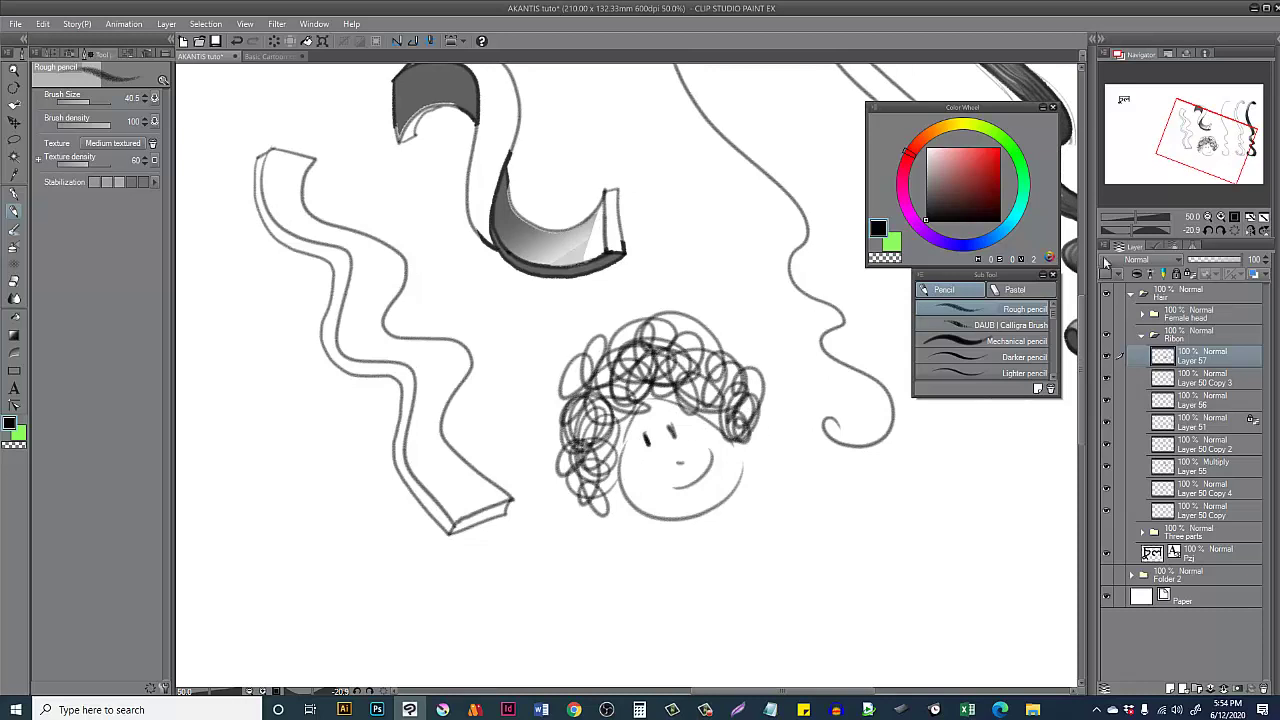
Step: Lower the curly-hair sketch layer's opacity to 27, add a new layer above it, and reduce the brush size to 20.6
click(1203, 259)
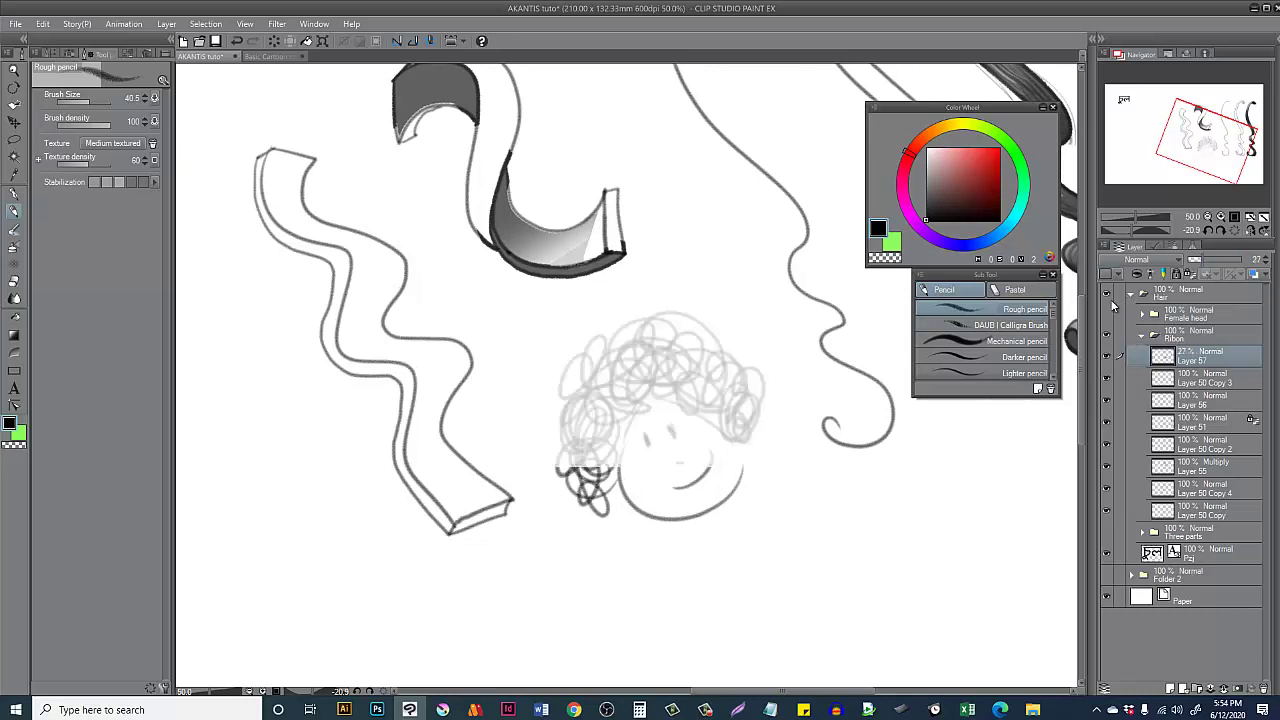
key(ctrl+shift+n)
scroll(629, 414, up, 2)
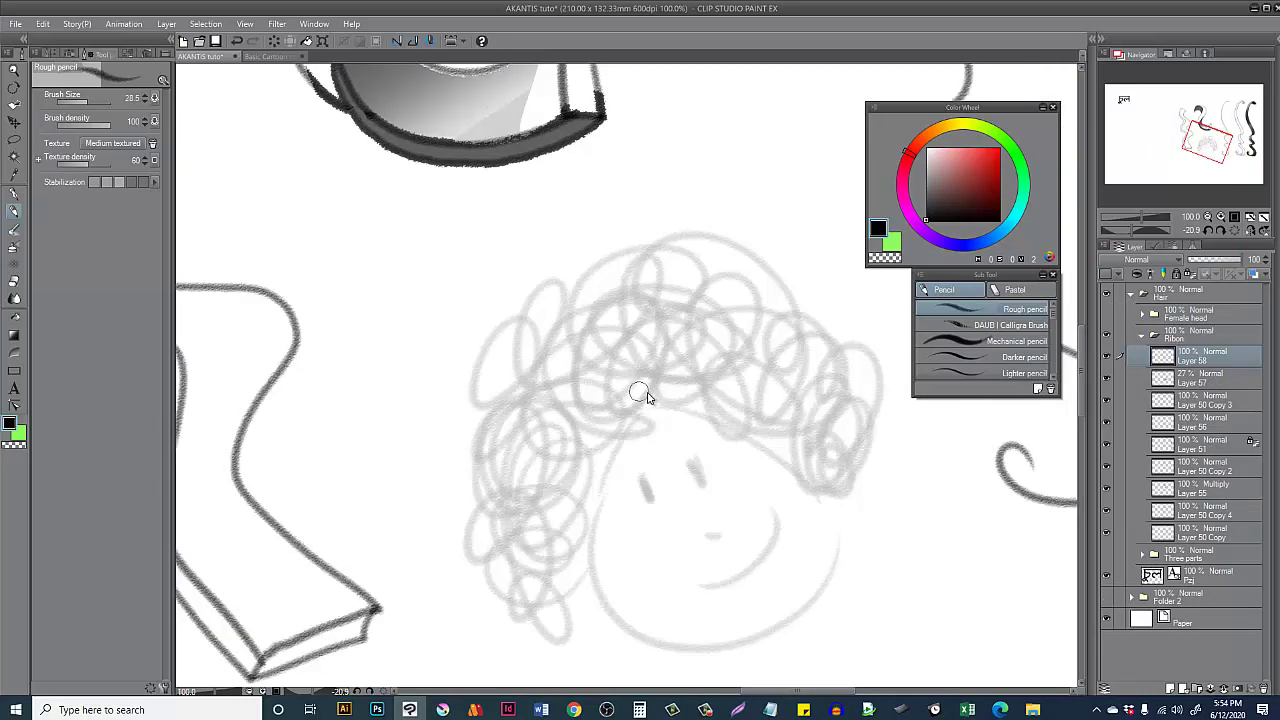
key(bracketleft)
key(bracketleft)
key(bracketleft)
Step: Try drawing overlapping spiral curls with dark inner shading over the faded sketch's hair, above the forehead
mouse_move(618, 439)
mouse_down()
mouse_move(602, 410)
mouse_move(592, 422)
mouse_move(600, 413)
mouse_move(621, 436)
mouse_up()
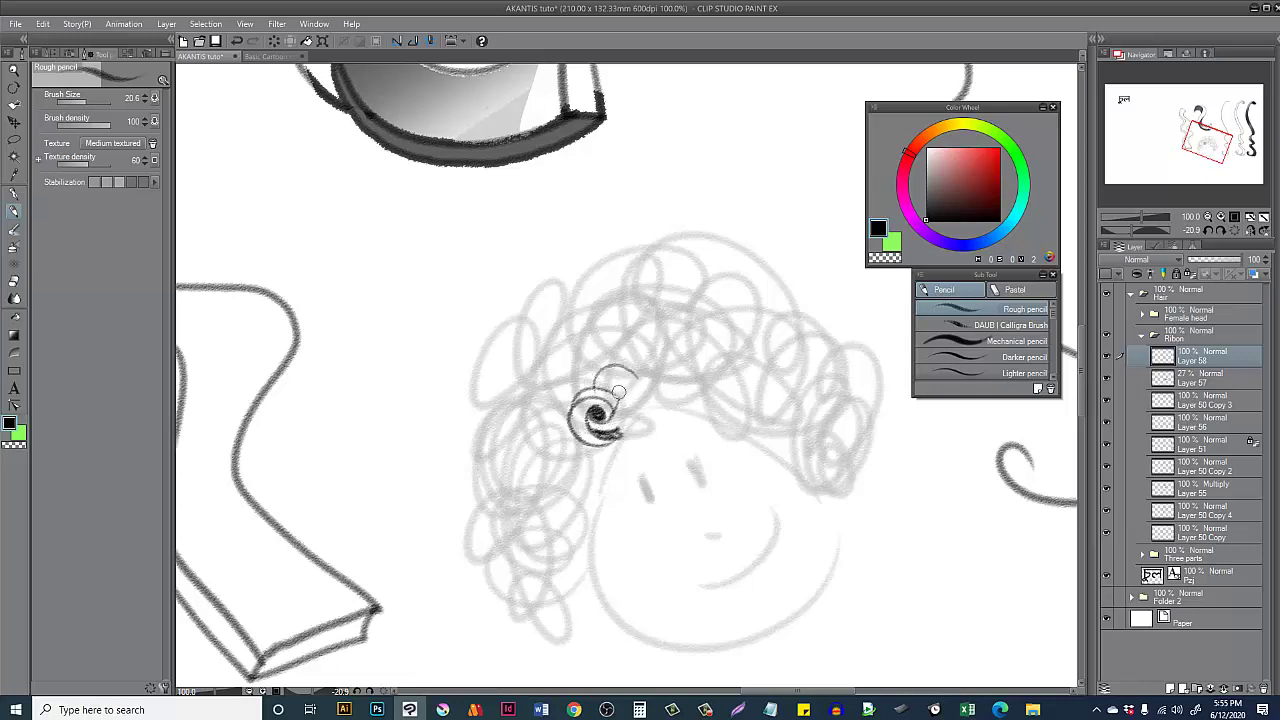
mouse_move(613, 386)
mouse_down()
mouse_move(644, 338)
mouse_move(632, 396)
mouse_move(618, 346)
mouse_move(615, 356)
mouse_move(630, 393)
mouse_move(648, 392)
mouse_move(620, 404)
mouse_move(652, 398)
mouse_move(630, 405)
mouse_up()
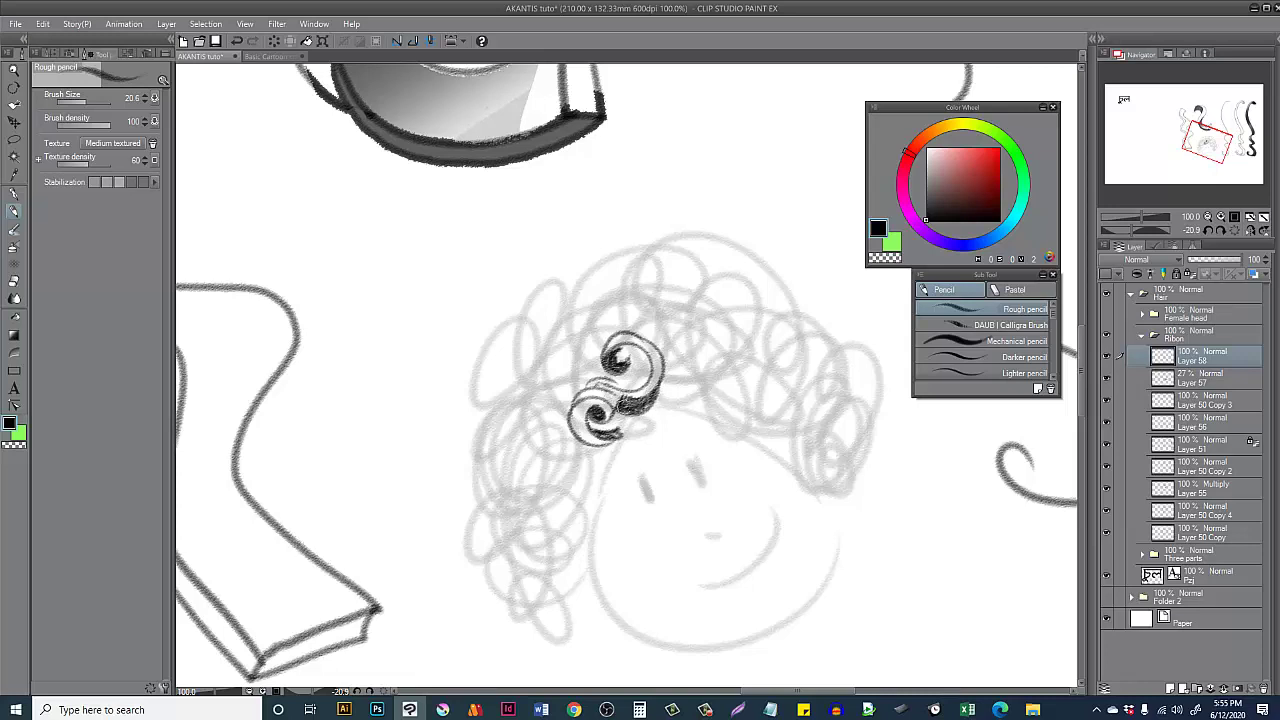
mouse_move(597, 349)
mouse_down()
mouse_move(617, 323)
mouse_move(613, 334)
mouse_move(608, 286)
mouse_move(643, 246)
mouse_move(668, 292)
mouse_move(606, 326)
mouse_move(626, 300)
mouse_move(610, 328)
mouse_move(608, 294)
mouse_move(622, 324)
mouse_move(610, 300)
mouse_move(644, 256)
mouse_move(664, 268)
mouse_move(664, 300)
mouse_move(608, 322)
mouse_move(614, 348)
mouse_move(558, 324)
mouse_move(587, 329)
mouse_move(560, 347)
mouse_move(598, 368)
mouse_move(584, 378)
mouse_move(681, 394)
mouse_move(706, 350)
mouse_up()
key(ctrl+z)
scroll(650, 380, down, 2)
scroll(650, 380, up, 1)
key(ctrl+z)
key(ctrl+z)
mouse_move(645, 394)
mouse_down()
mouse_move(677, 393)
mouse_move(697, 373)
mouse_move(731, 407)
mouse_up()
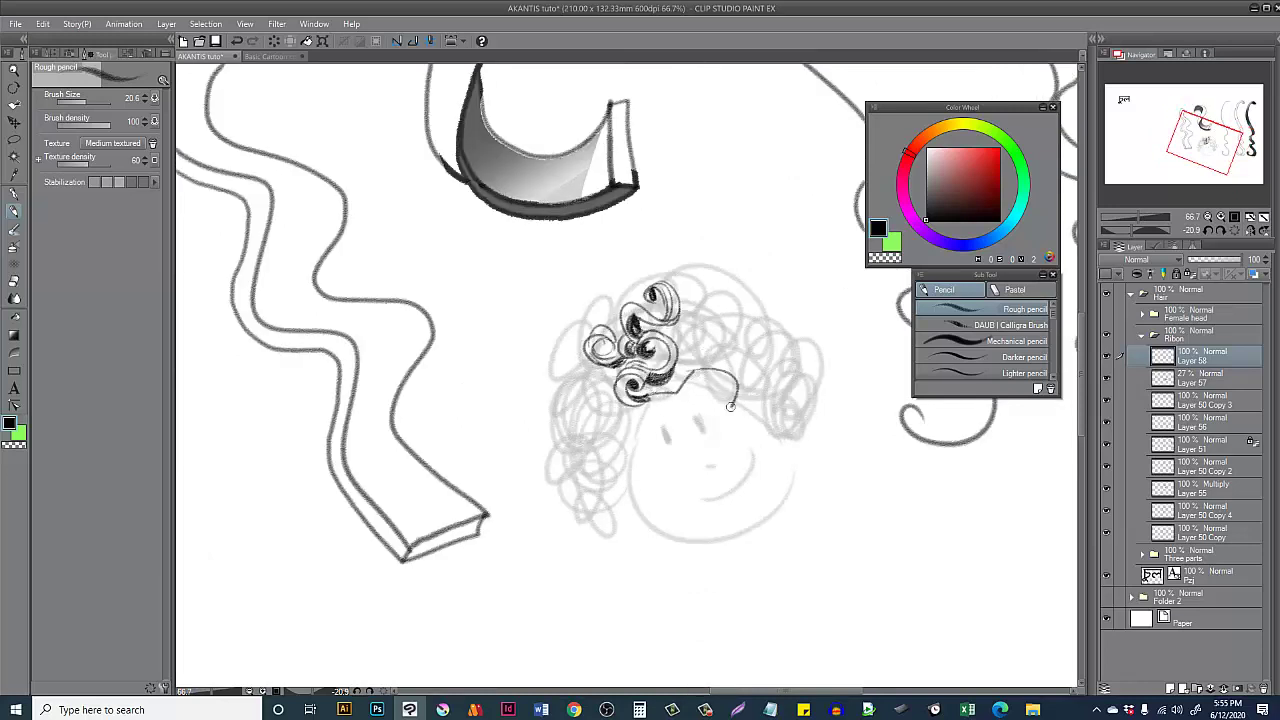
Step: Try reworking the curly hair over the faded face with further strokes, erasing and undoing them
mouse_move(567, 378)
mouse_down()
mouse_move(622, 267)
mouse_move(747, 287)
mouse_up()
key(ctrl+z)
key(ctrl+z)
key(e)
mouse_move(655, 379)
mouse_down()
mouse_move(682, 292)
mouse_move(727, 347)
mouse_move(717, 392)
mouse_move(620, 367)
mouse_move(612, 307)
mouse_move(635, 300)
mouse_move(655, 355)
mouse_move(690, 318)
mouse_move(698, 354)
mouse_up()
key(p)
key(ctrl+z)
mouse_move(634, 379)
mouse_down()
mouse_move(718, 303)
mouse_move(700, 345)
mouse_up()
key(e)
key(p)
scroll(722, 392, down, 3)
drag(843, 421, 841, 401)
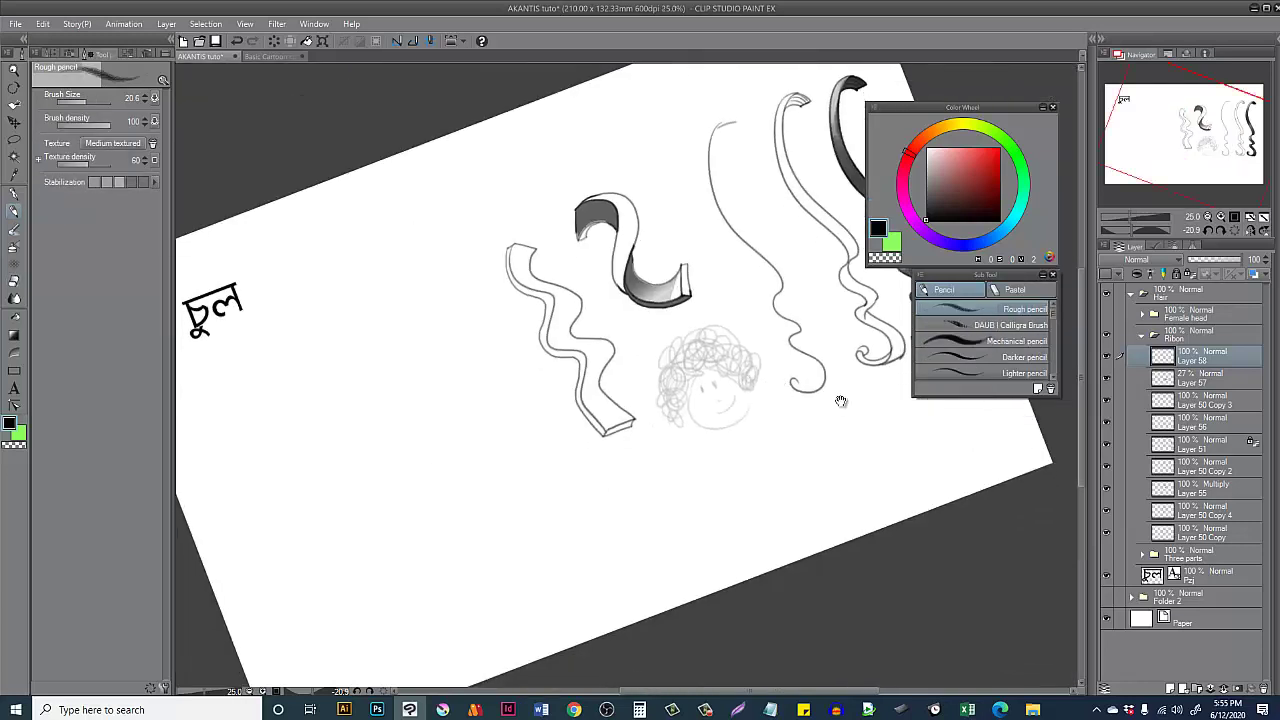
Step: Collapse and hide the Ribon folder, and show the Female head folder with the surrounding palettes hidden
click(1141, 335)
click(1106, 334)
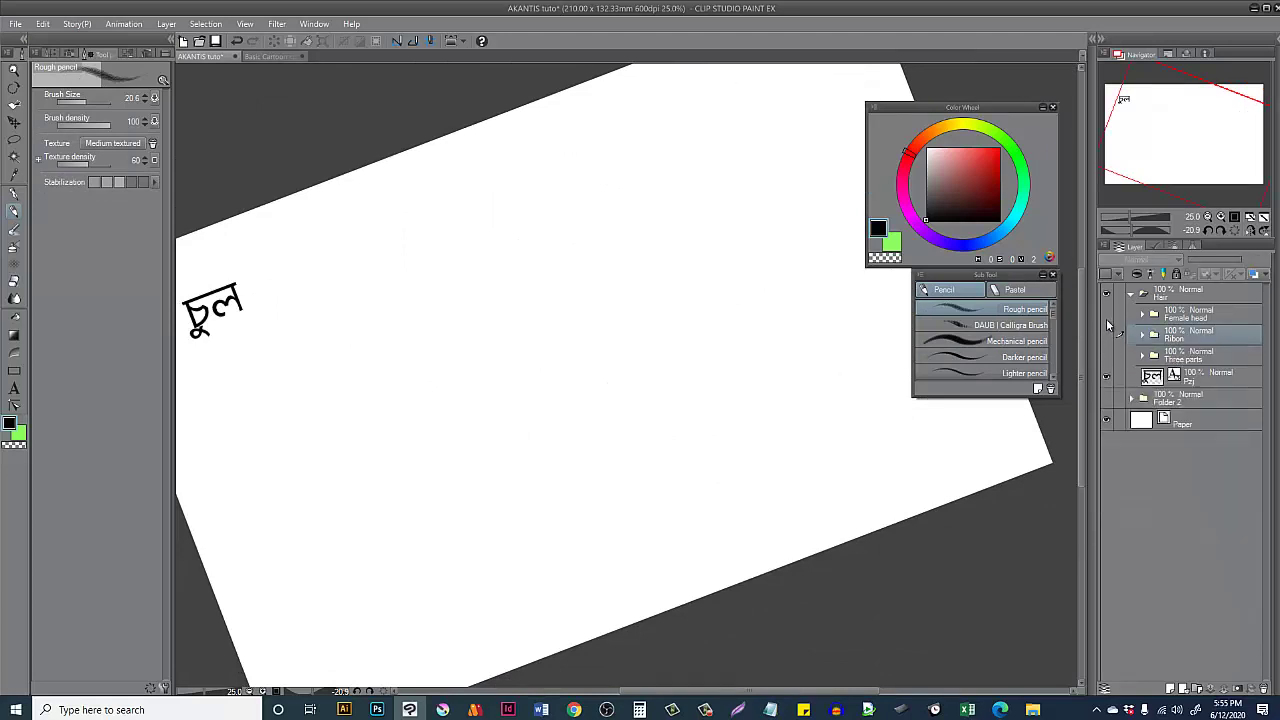
click(1107, 314)
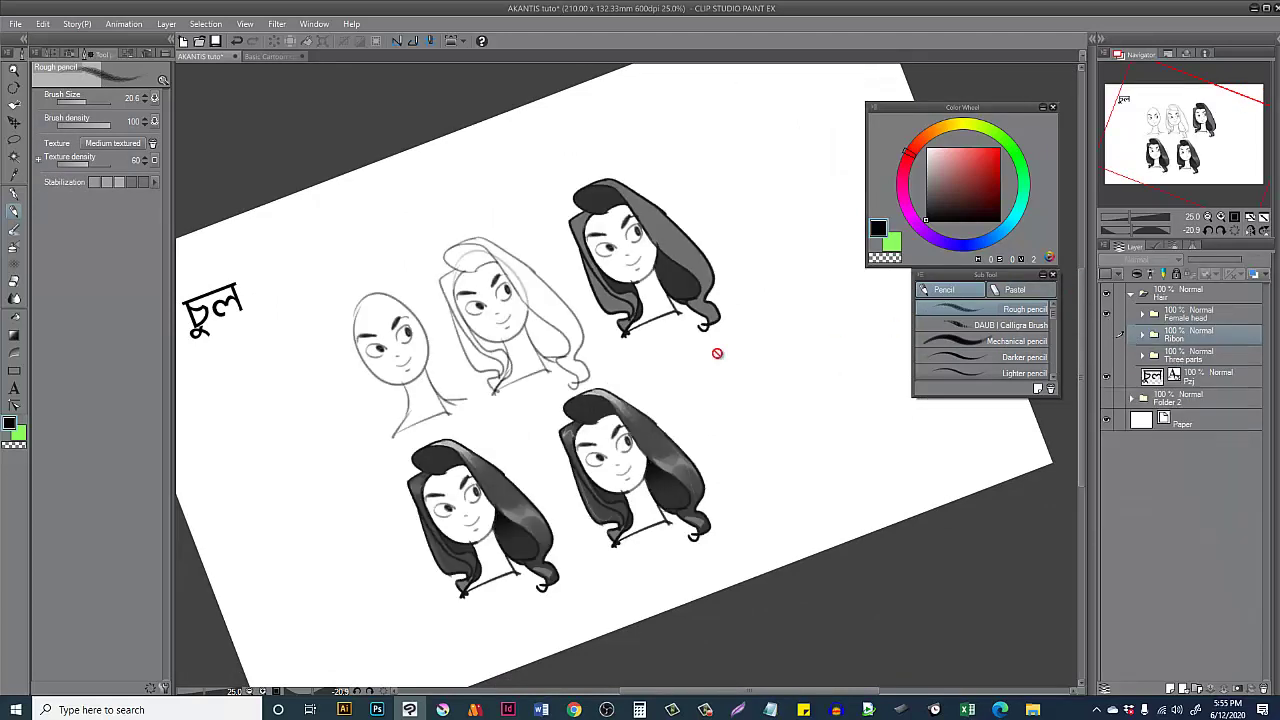
drag(589, 289, 675, 301)
drag(496, 301, 508, 283)
scroll(517, 315, up, 1)
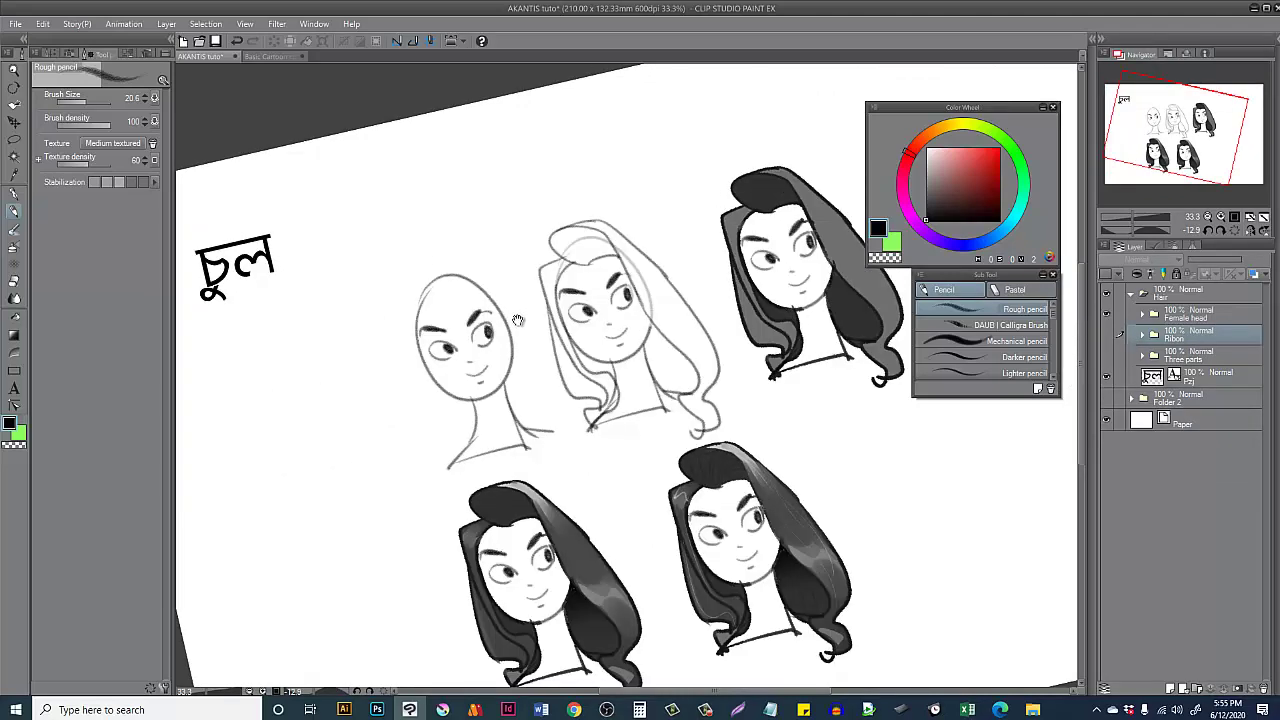
scroll(512, 364, up, 1)
key(Tab)
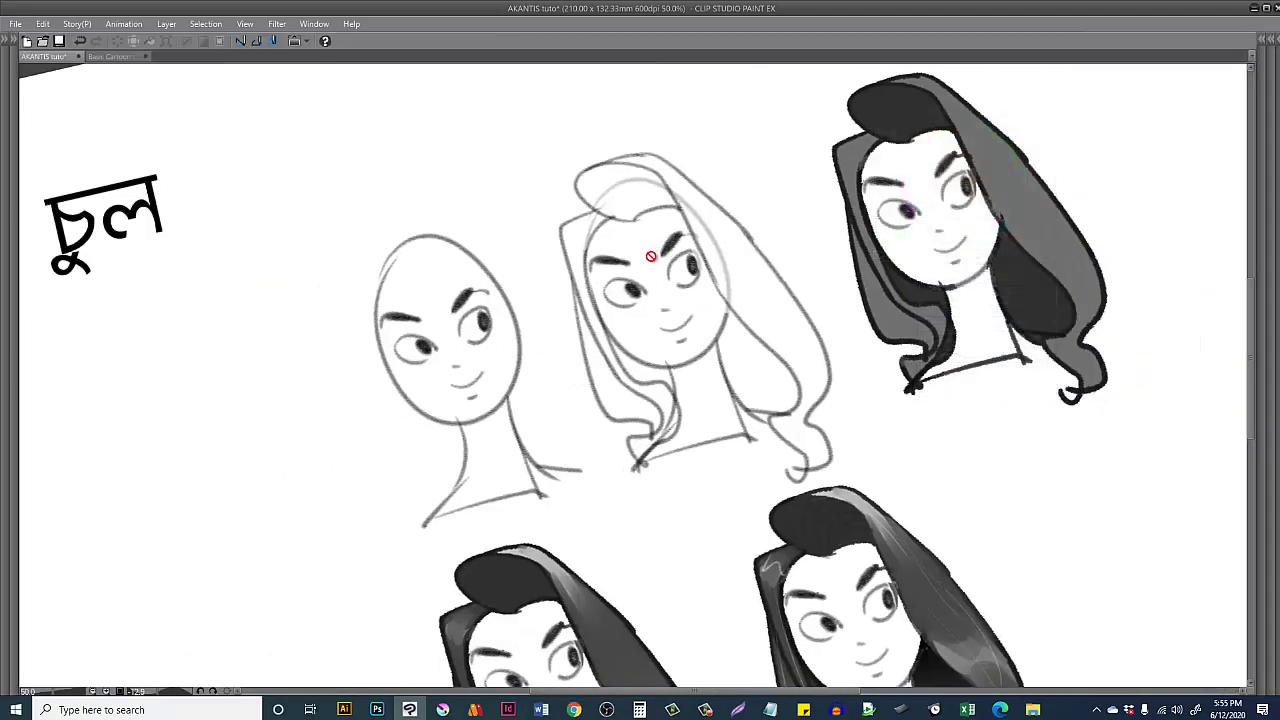
Step: Try sketching the front lock's folded ribbon shape above the female heads, and undo it
drag(741, 250, 614, 437)
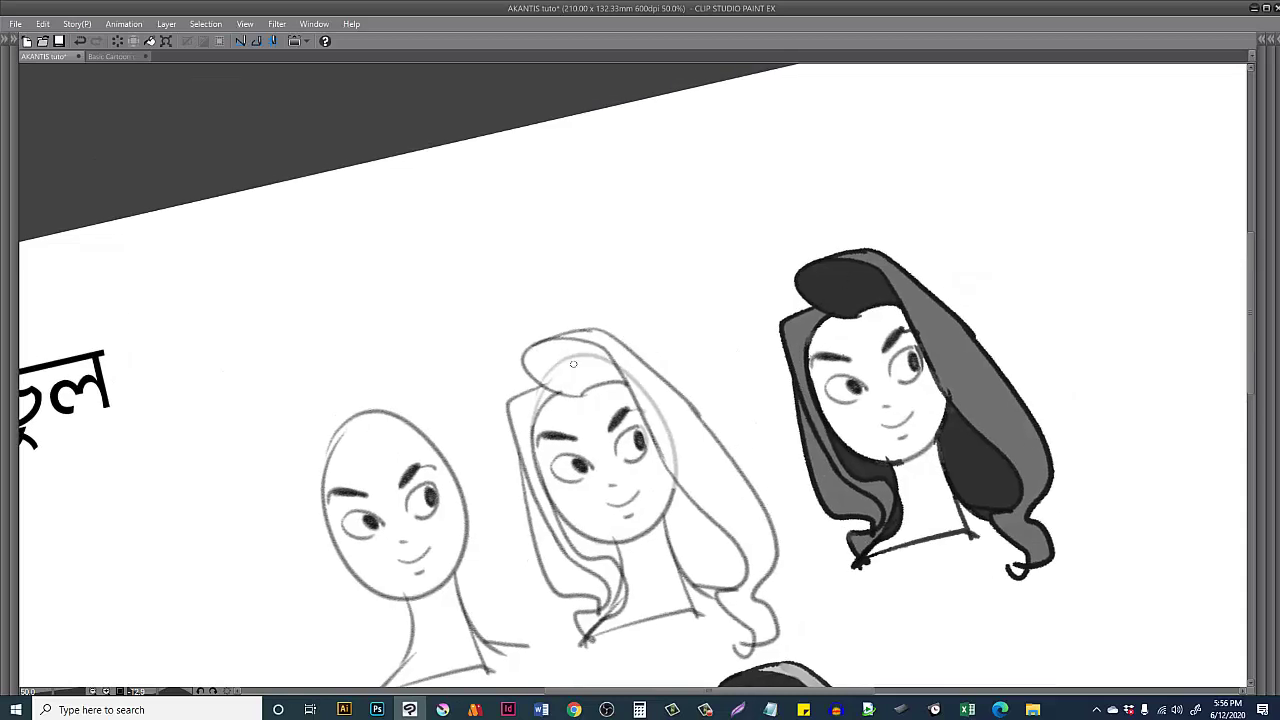
drag(573, 364, 640, 278)
key(ctrl+z)
mouse_move(666, 236)
mouse_down()
mouse_move(623, 289)
mouse_move(630, 276)
mouse_move(681, 341)
mouse_up()
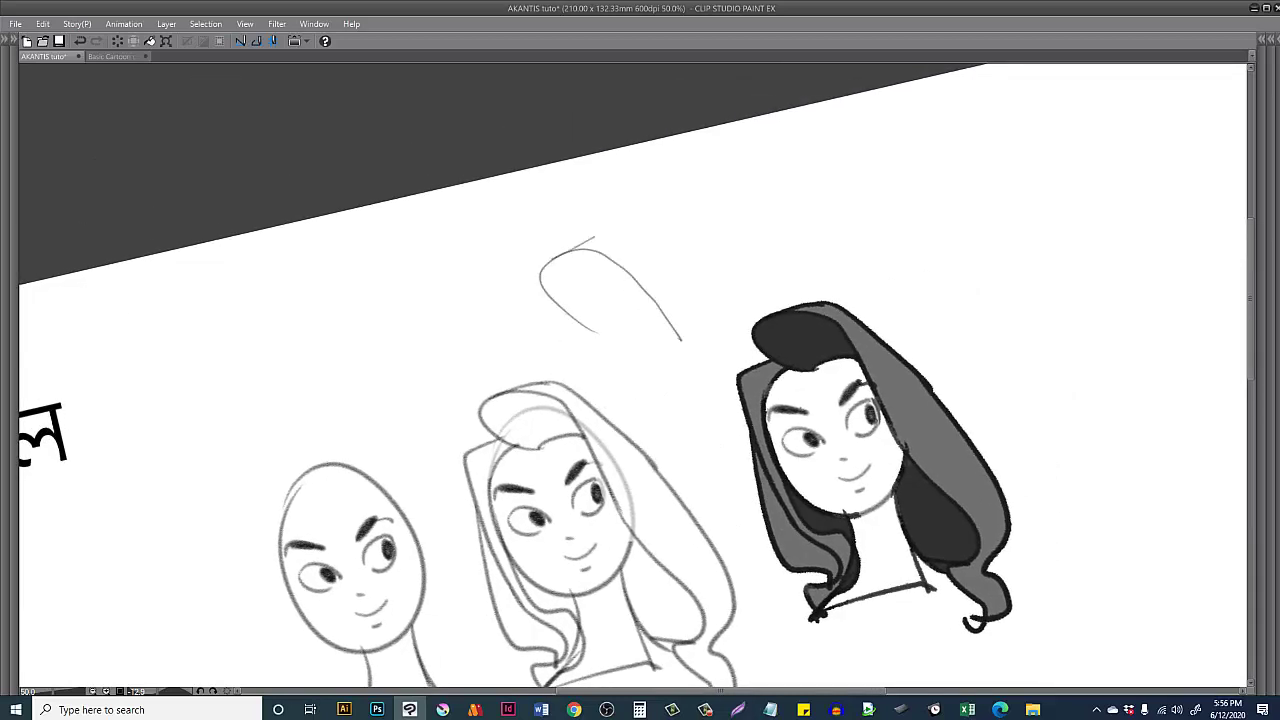
mouse_move(594, 238)
mouse_down()
mouse_move(674, 240)
mouse_move(832, 310)
mouse_up()
drag(675, 323, 750, 349)
key(ctrl+z)
key(ctrl+z)
key(ctrl+z)
Step: Draw a long wavy ribbon lock with a folded top beside the flat-shaded head, and fill its inner fold dark grey
mouse_move(992, 309)
mouse_down()
mouse_move(749, 295)
mouse_move(775, 261)
mouse_move(783, 268)
mouse_move(768, 220)
mouse_move(841, 230)
mouse_move(908, 315)
mouse_move(1005, 510)
mouse_up()
mouse_move(770, 220)
mouse_down()
mouse_move(839, 186)
mouse_move(874, 195)
mouse_move(925, 265)
mouse_move(1060, 368)
mouse_move(1025, 427)
mouse_move(1019, 484)
mouse_move(1039, 464)
mouse_move(1039, 494)
mouse_move(1004, 509)
mouse_up()
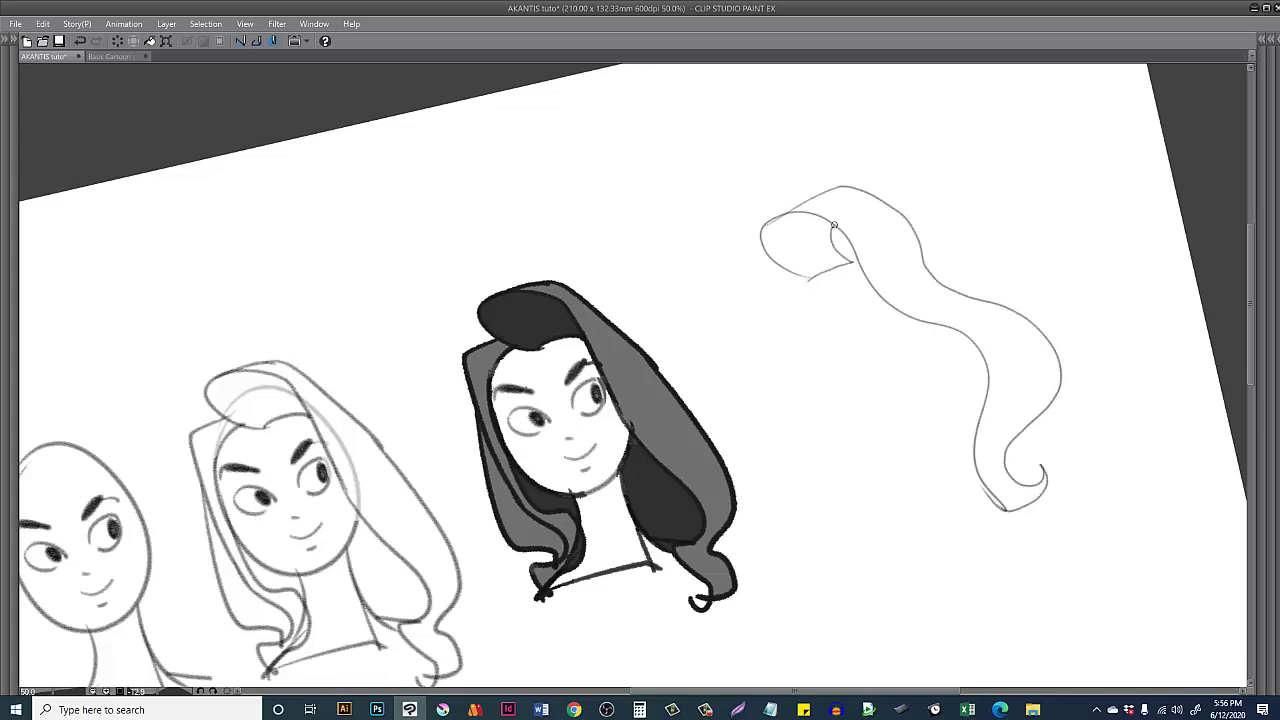
mouse_move(818, 241)
mouse_down()
mouse_move(794, 246)
mouse_move(812, 252)
mouse_up()
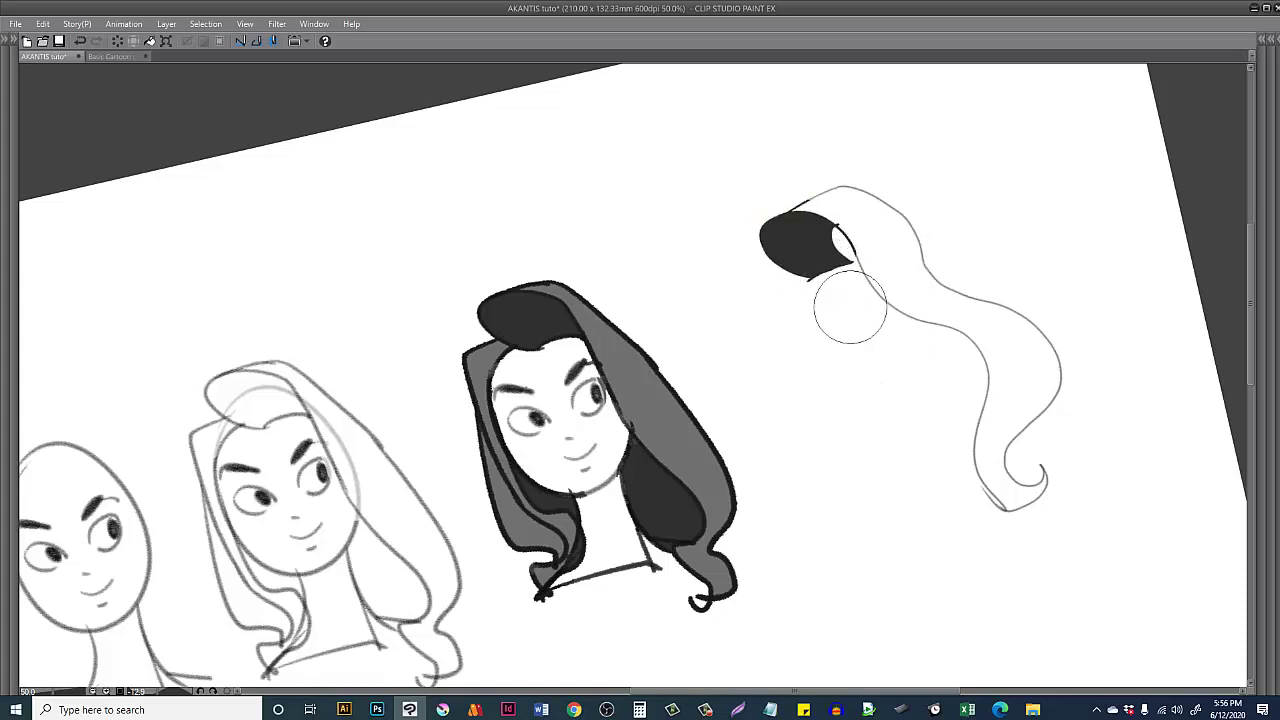
mouse_move(815, 208)
mouse_down()
mouse_move(887, 276)
mouse_move(946, 298)
mouse_up()
key(ctrl+z)
Step: Try drawing guide strokes around the hair of the outlined female head, undoing each one
drag(745, 321, 885, 211)
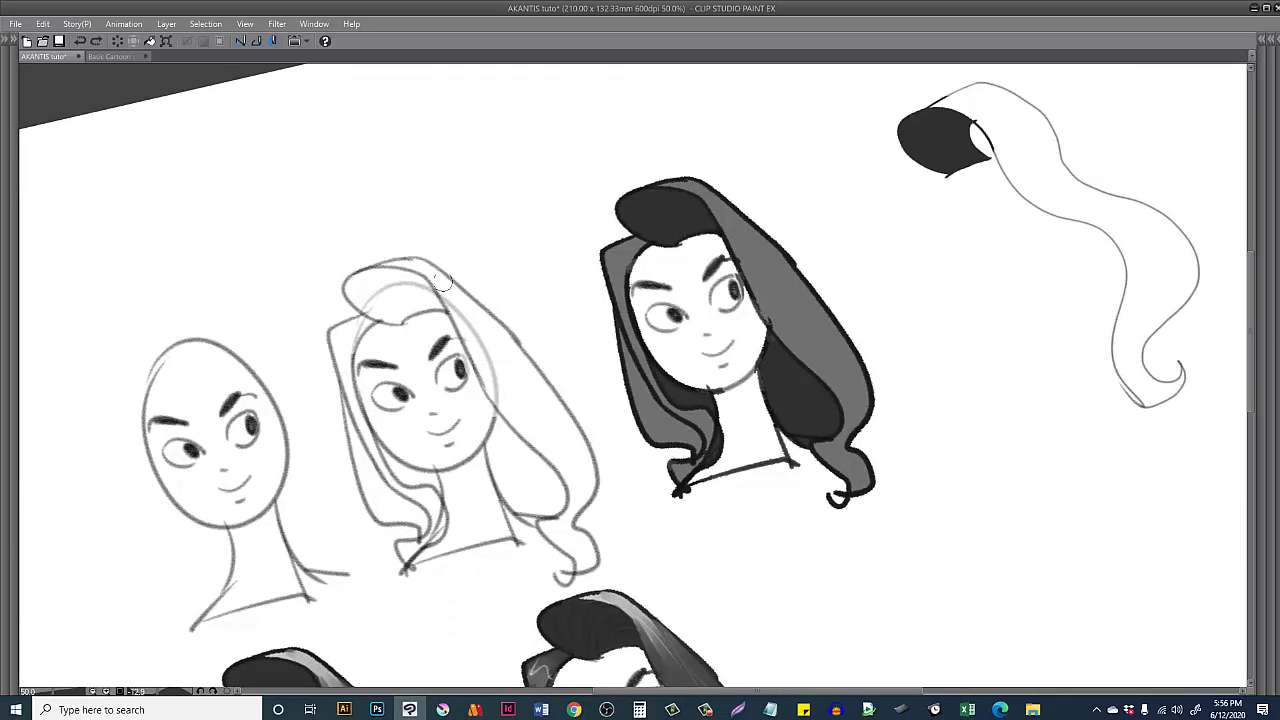
mouse_move(480, 170)
mouse_down()
mouse_move(456, 268)
mouse_move(460, 316)
mouse_up()
key(ctrl+z)
drag(504, 404, 514, 379)
key(ctrl+z)
Step: Draw fine dark strand lines flowing along the long side lock of the shaded head that lacks strand detail
drag(579, 343, 550, 154)
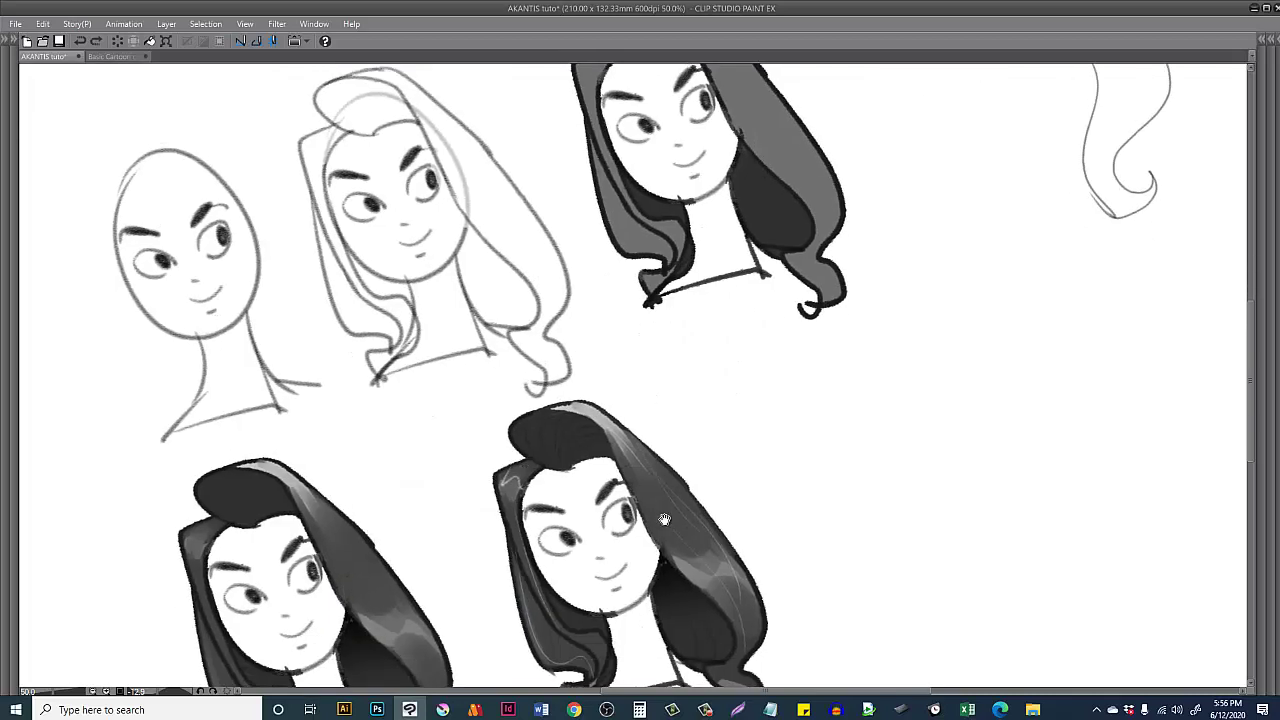
drag(664, 519, 771, 381)
drag(426, 388, 432, 414)
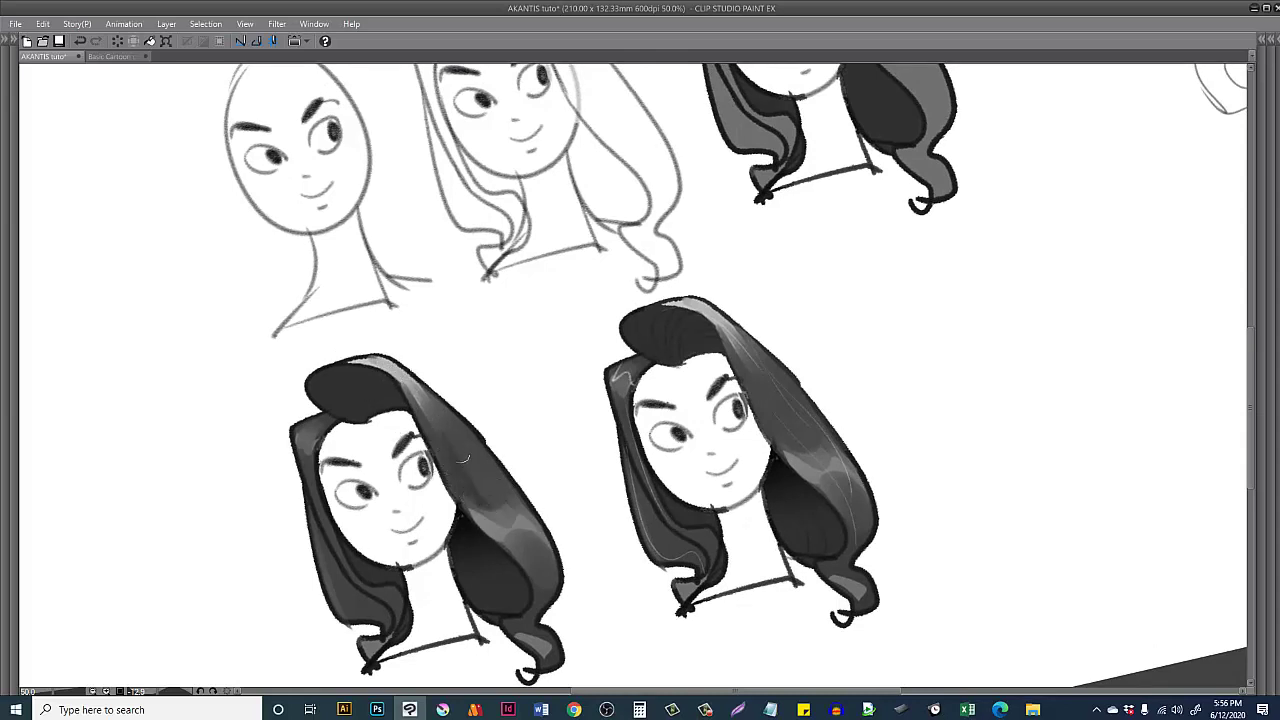
drag(482, 446, 519, 325)
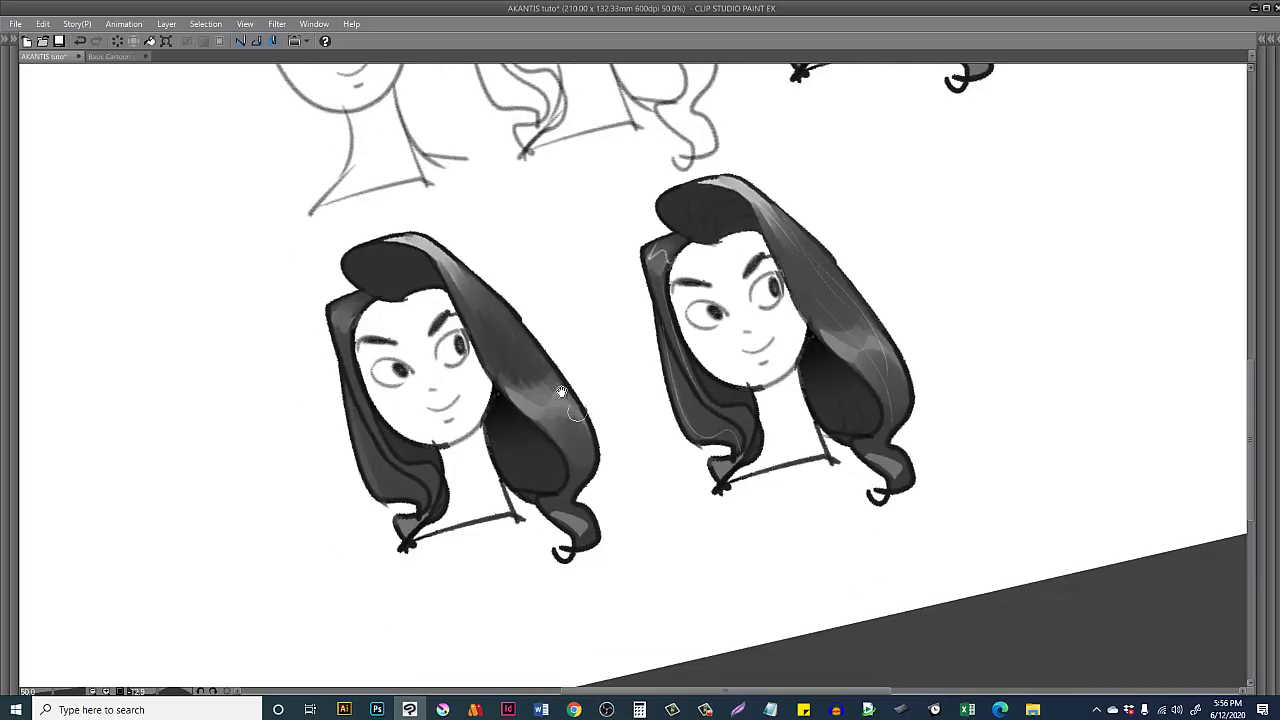
drag(561, 393, 636, 430)
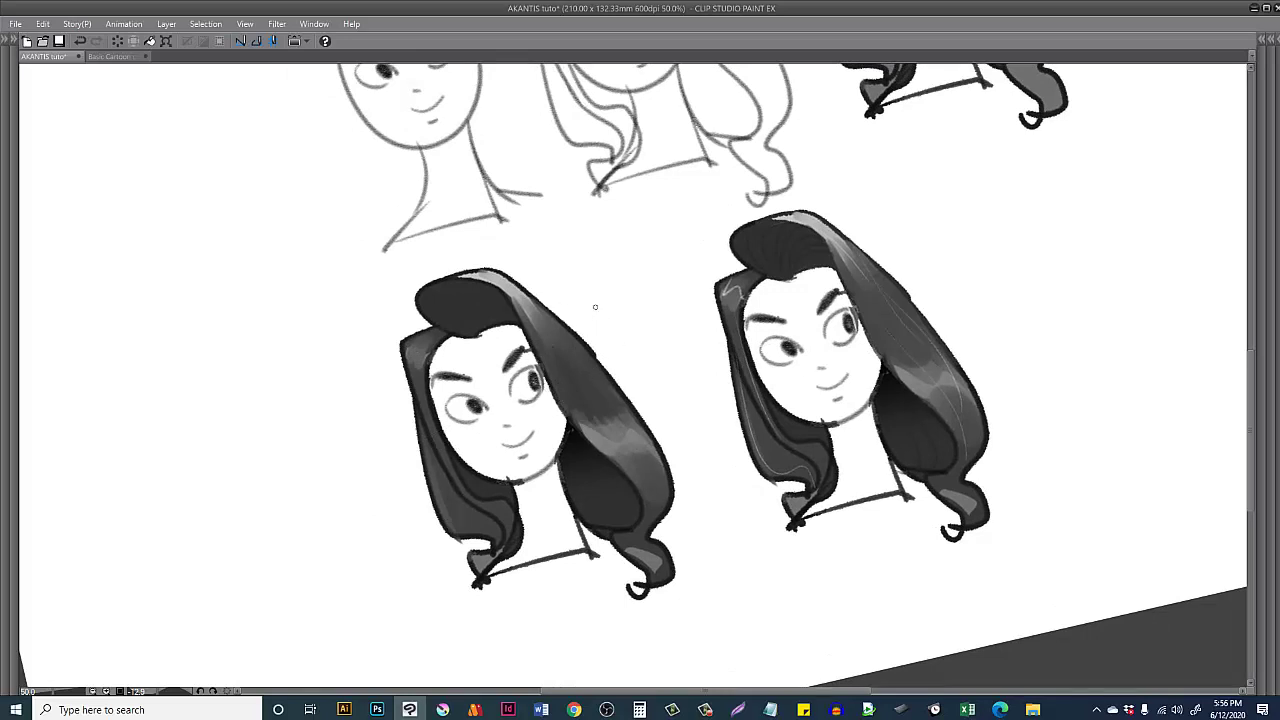
drag(505, 296, 640, 451)
drag(562, 360, 620, 423)
drag(513, 294, 640, 455)
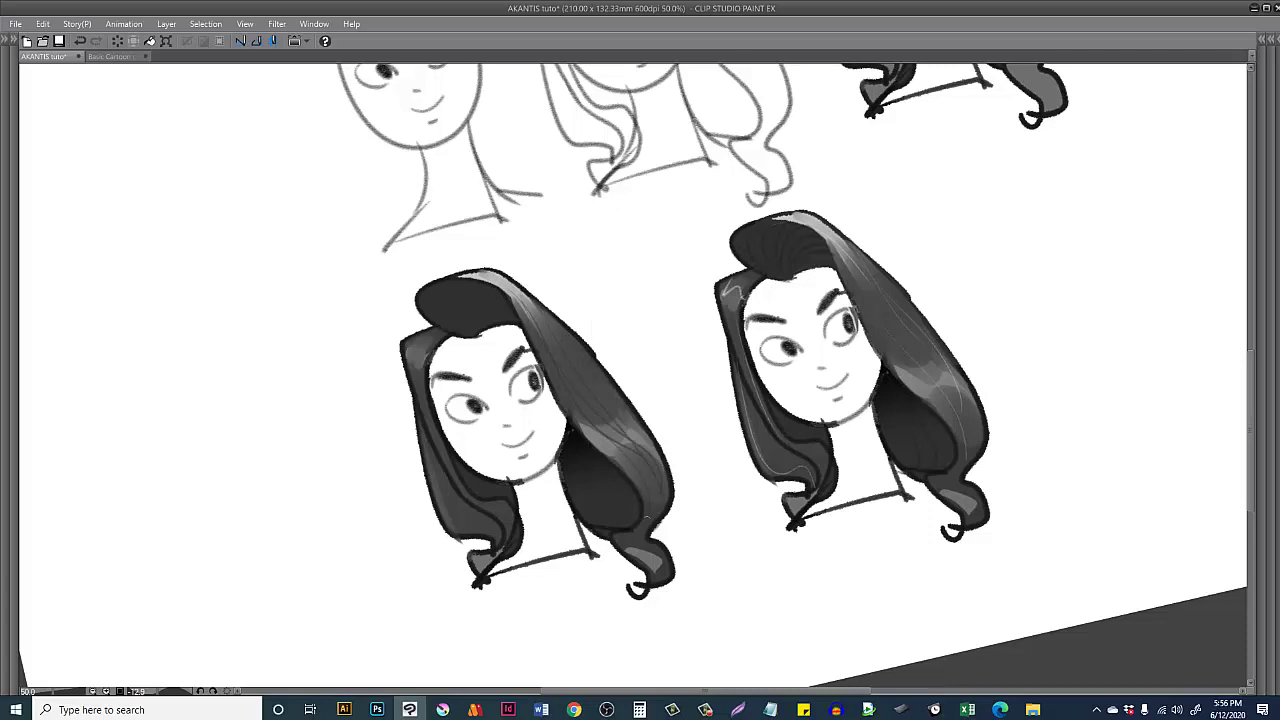
scroll(587, 380, down, 1)
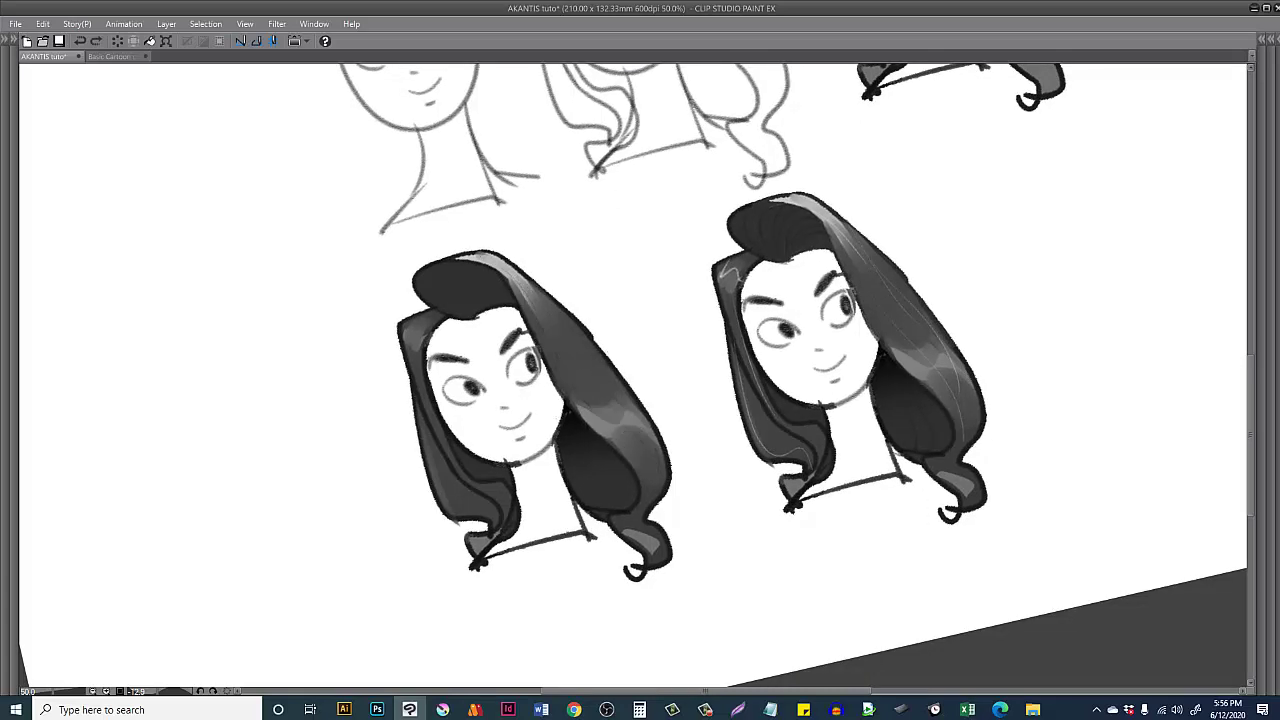
scroll(533, 298, up, 1)
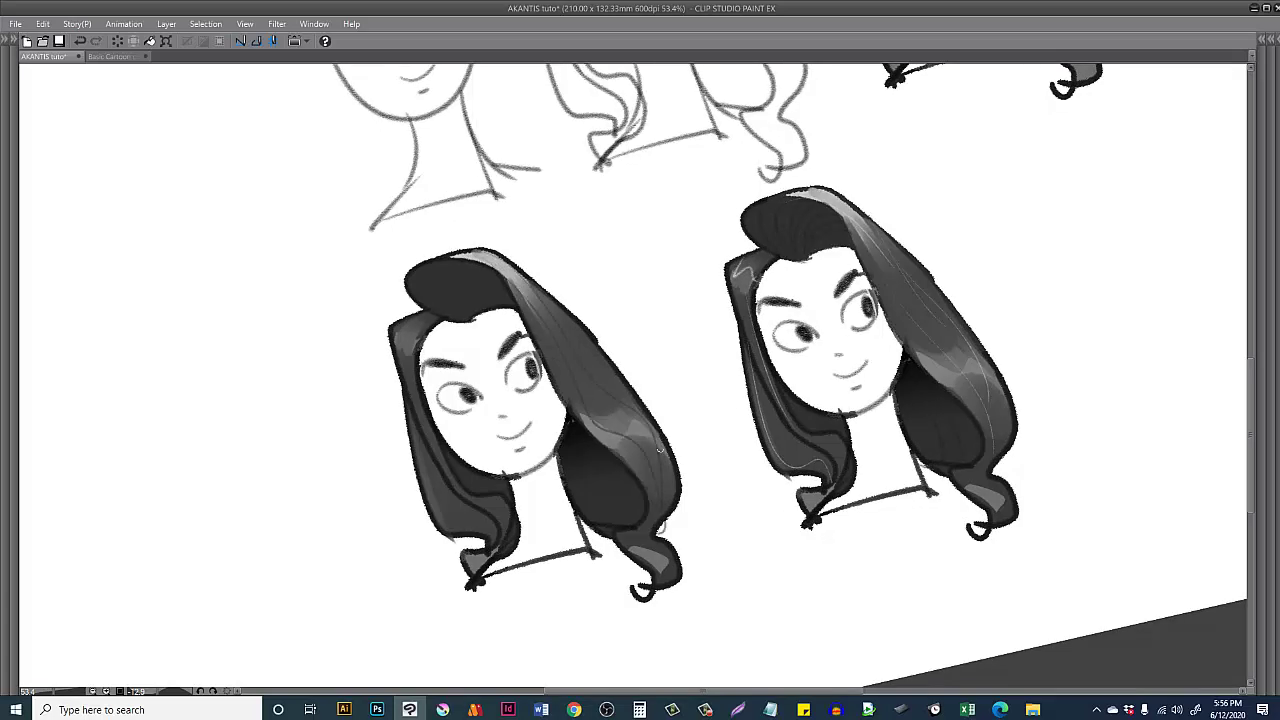
drag(624, 383, 620, 373)
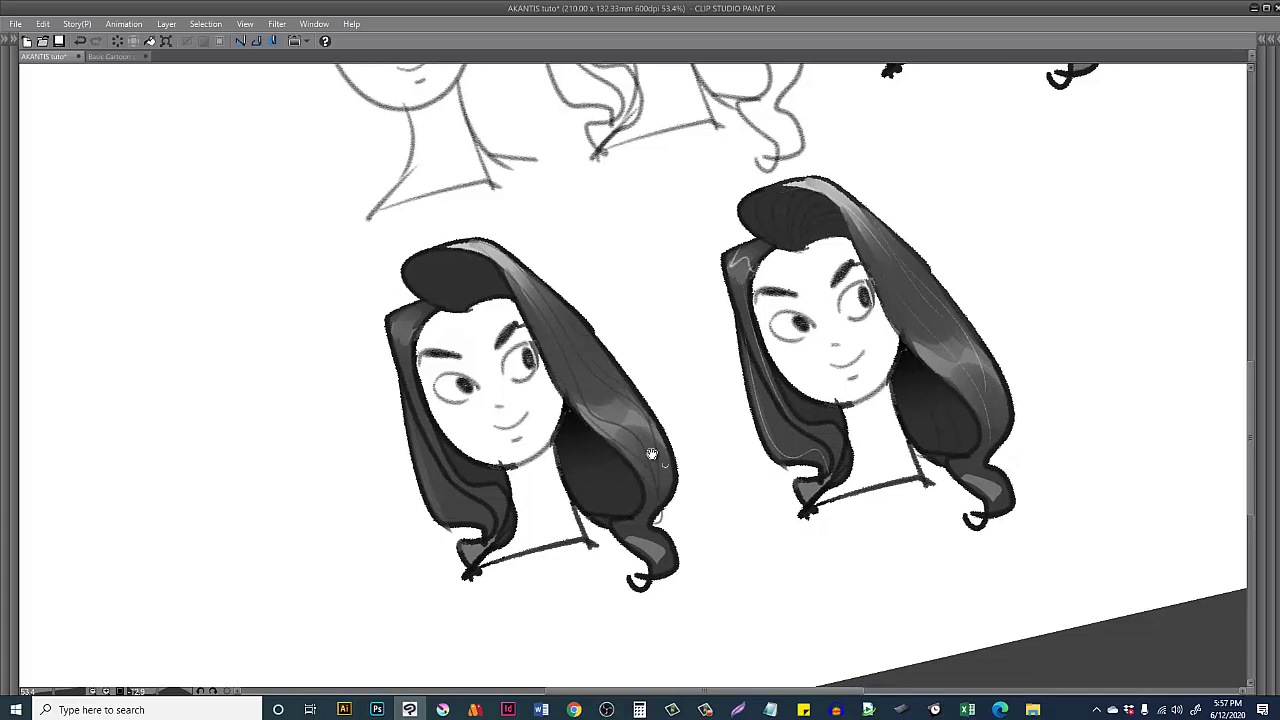
drag(652, 454, 648, 446)
Step: Try sketching a curved guide stroke along the outer edge of that head's long side lock, undoing each attempt
mouse_move(550, 239)
mouse_down()
mouse_move(726, 416)
mouse_move(706, 500)
mouse_up()
key(ctrl+z)
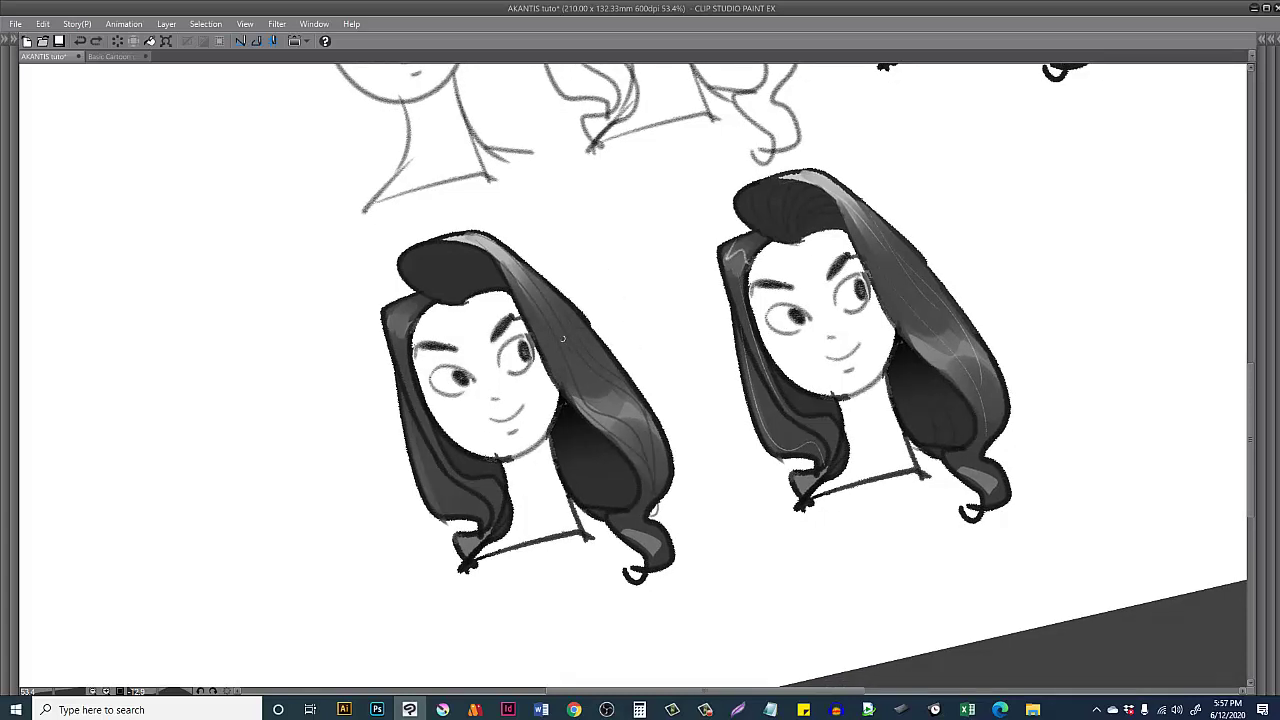
mouse_move(510, 246)
mouse_down()
mouse_move(651, 357)
mouse_move(668, 535)
mouse_up()
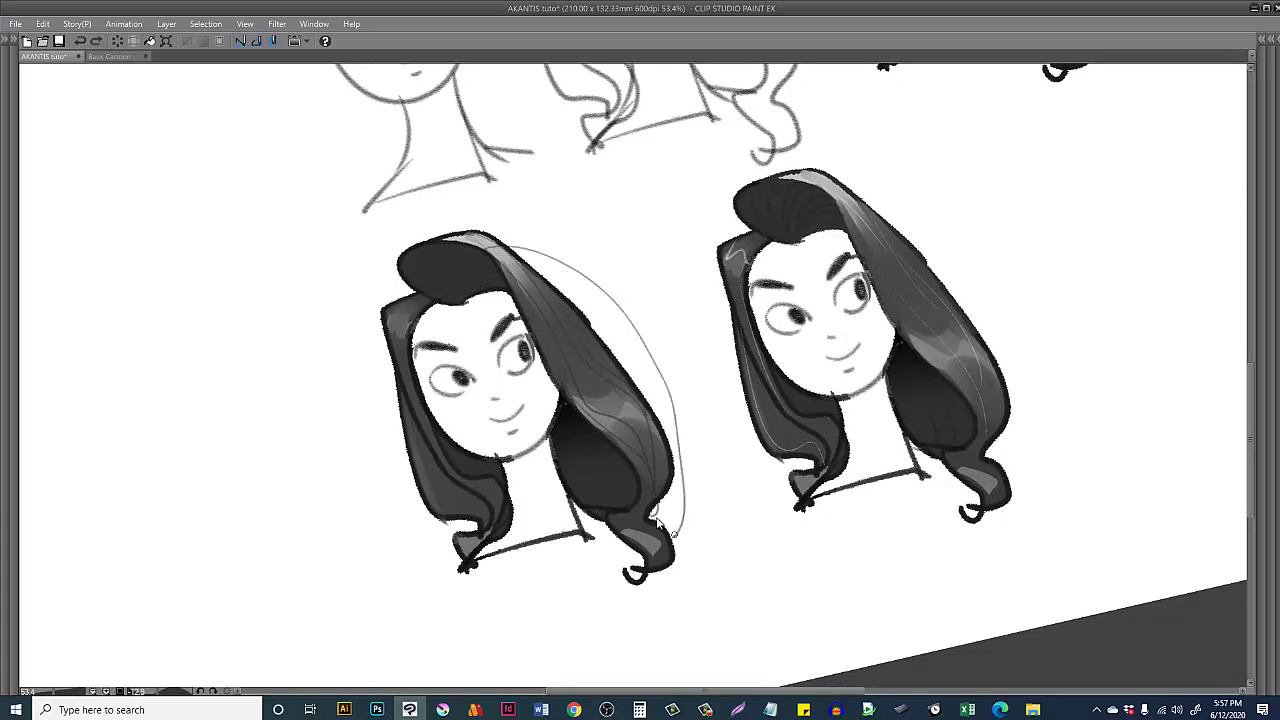
key(ctrl+z)
Step: Try sketching several flowing wavy strands with a line crossing them between the two shaded heads, and undo them
mouse_move(565, 210)
mouse_down()
mouse_move(755, 458)
mouse_move(650, 368)
mouse_move(755, 458)
mouse_up()
drag(602, 240, 692, 272)
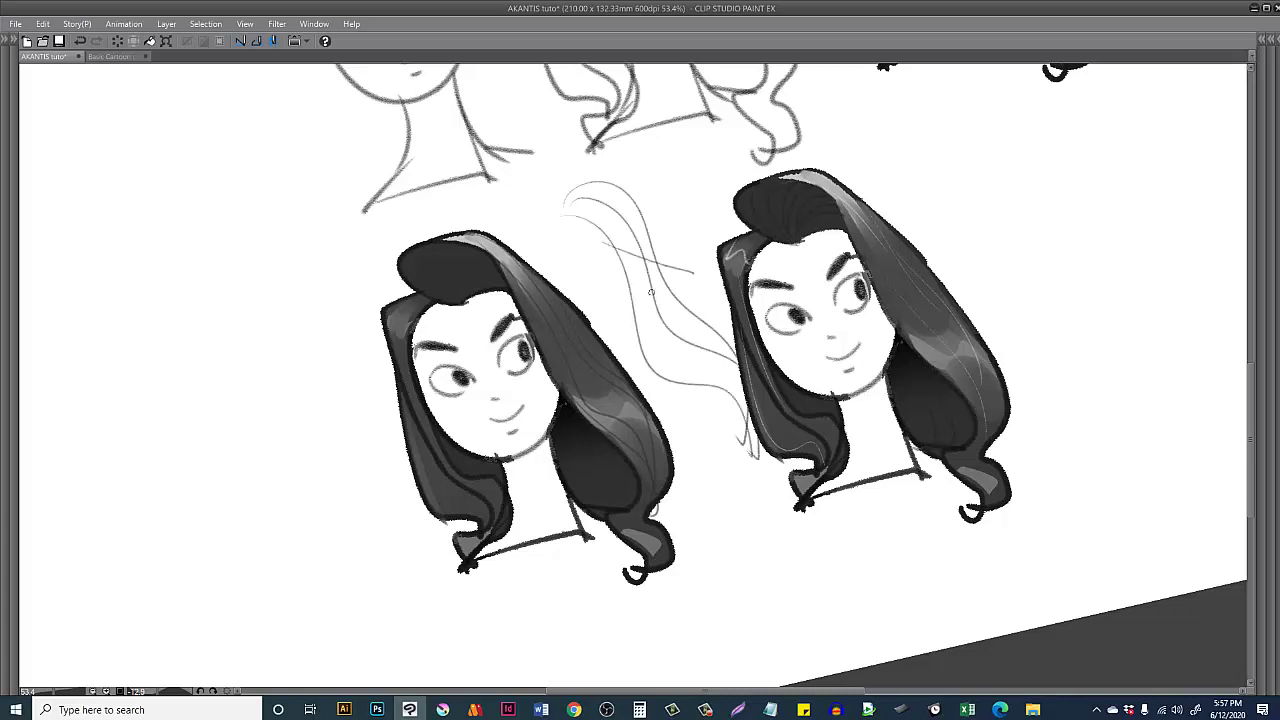
key(ctrl+z)
key(ctrl+z)
key(ctrl+z)
key(ctrl+z)
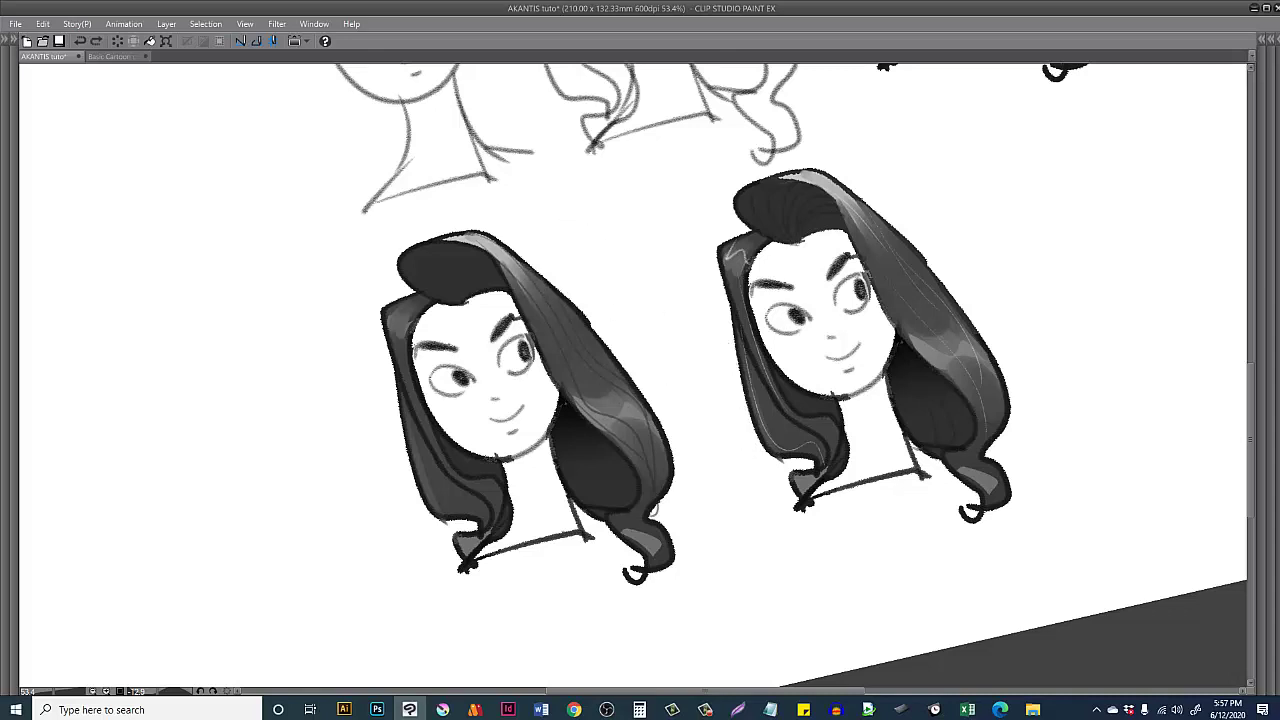
key(ctrl+z)
Step: Reset the canvas rotation to 0 and show all five female heads together at 33.3% zoom
drag(892, 257, 852, 271)
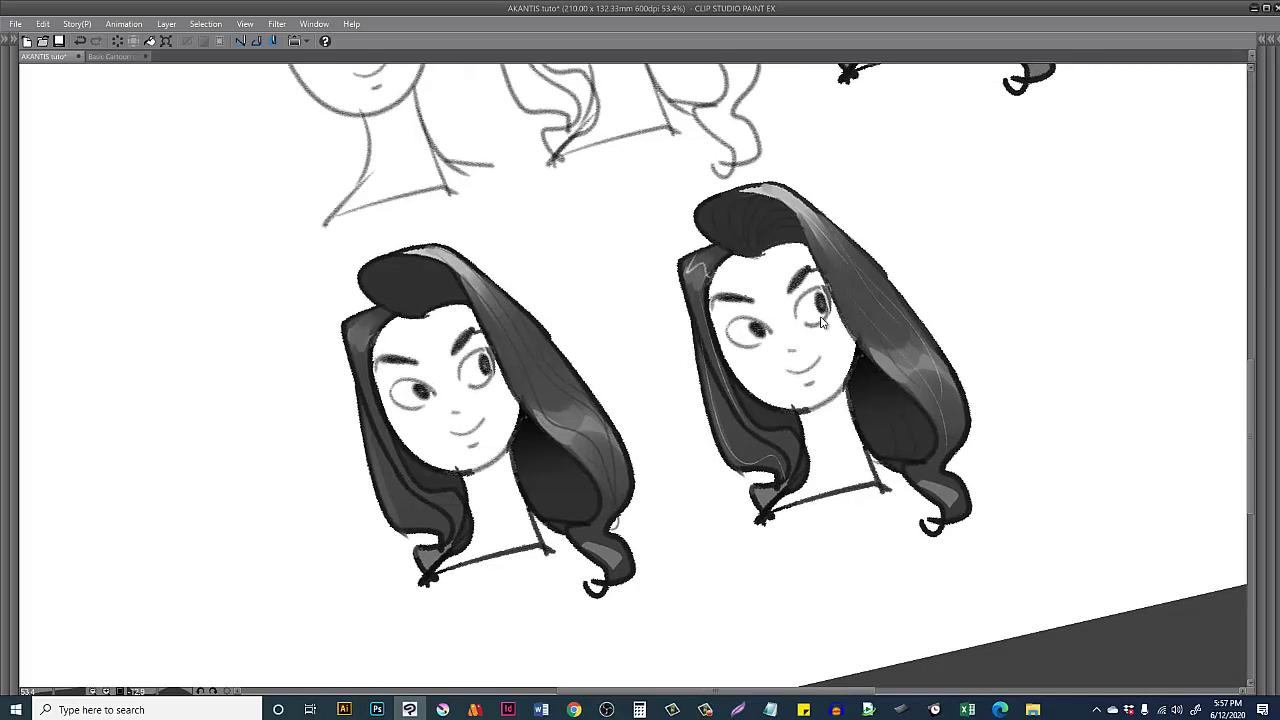
scroll(567, 332, down, 2)
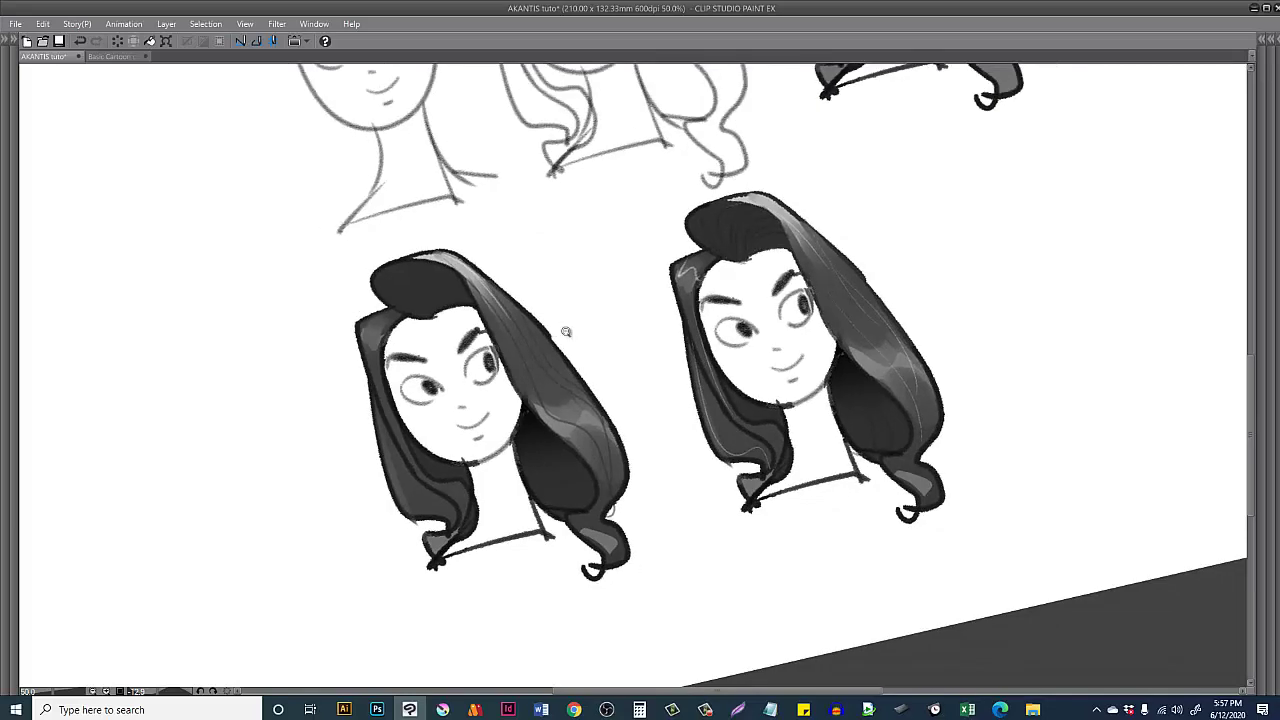
drag(647, 373, 479, 521)
drag(782, 439, 681, 605)
mouse_move(700, 240)
mouse_down()
mouse_move(734, 296)
mouse_move(805, 320)
mouse_move(729, 350)
mouse_move(662, 252)
mouse_move(621, 268)
mouse_move(718, 250)
mouse_up()
key(r)
double_click(508, 202)
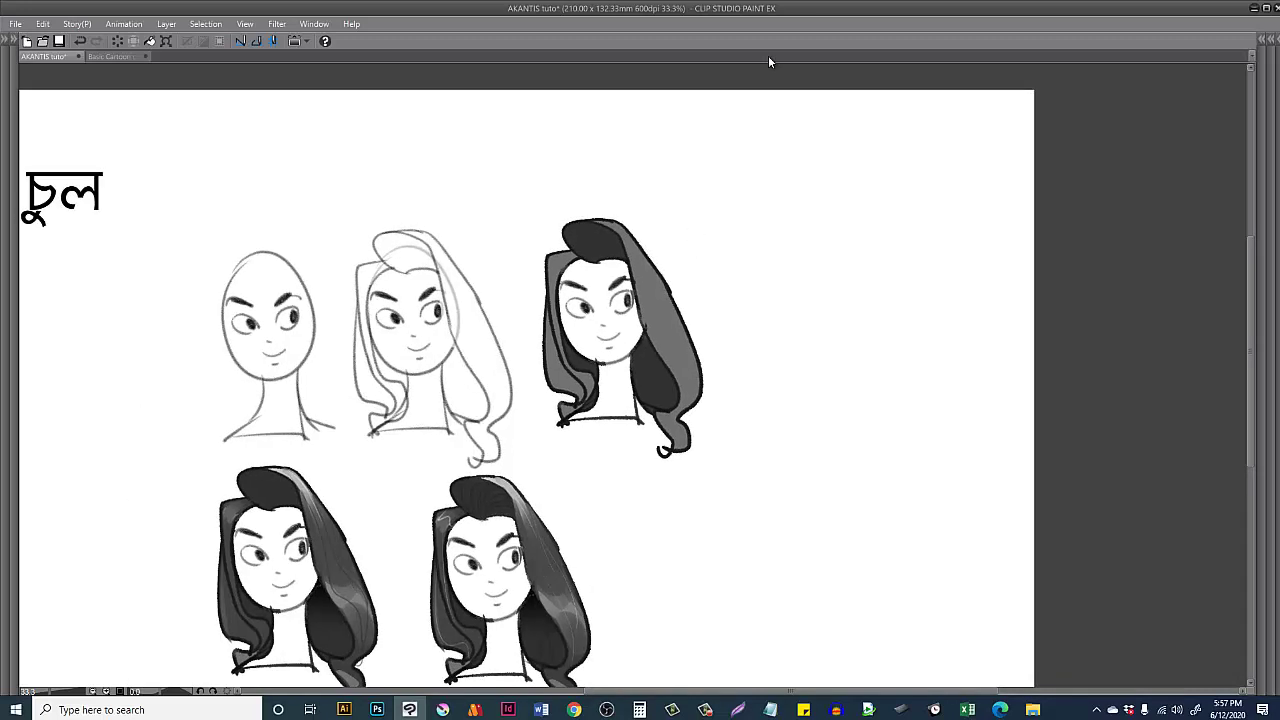
drag(729, 308, 633, 261)
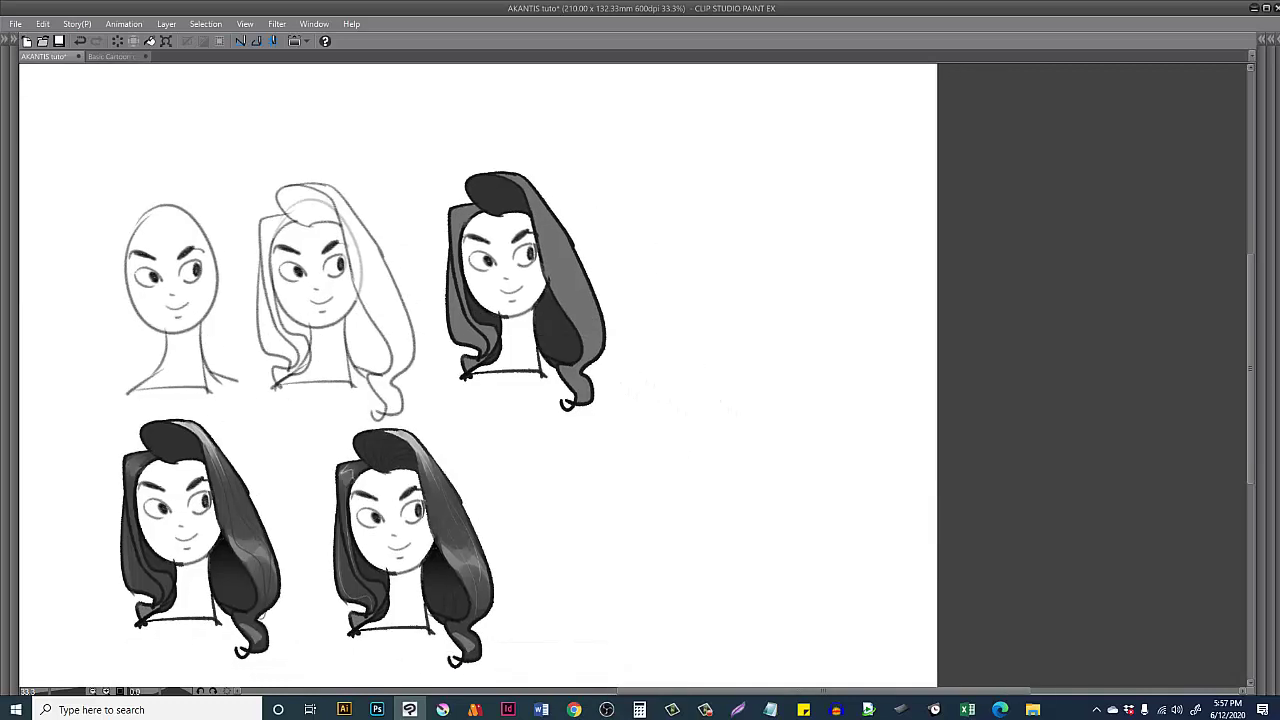
Step: Try hand-lettering AKANTIS inside a tilted rectangle in the empty space beside the flat-shaded head, and undo it
mouse_move(663, 345)
mouse_down()
mouse_move(694, 315)
mouse_move(688, 331)
mouse_move(731, 263)
mouse_move(771, 257)
mouse_move(774, 229)
mouse_move(823, 206)
mouse_move(871, 220)
mouse_move(864, 238)
mouse_up()
key(ctrl+z)
mouse_move(660, 266)
mouse_down()
mouse_move(902, 252)
mouse_move(600, 290)
mouse_move(832, 146)
mouse_up()
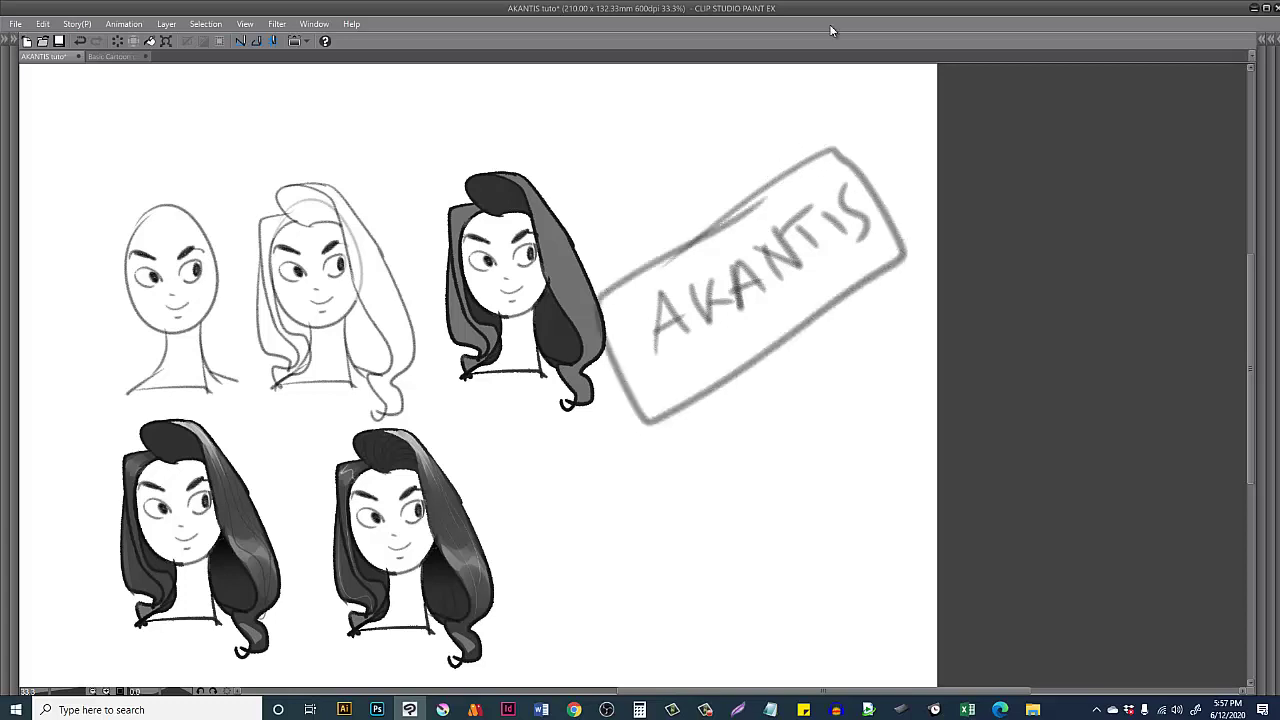
key(ctrl+z)
key(ctrl+z)
key(ctrl+z)
key(ctrl+z)
key(ctrl+z)
key(ctrl+z)
key(ctrl+z)
key(ctrl+z)
key(ctrl+z)
key(ctrl+z)
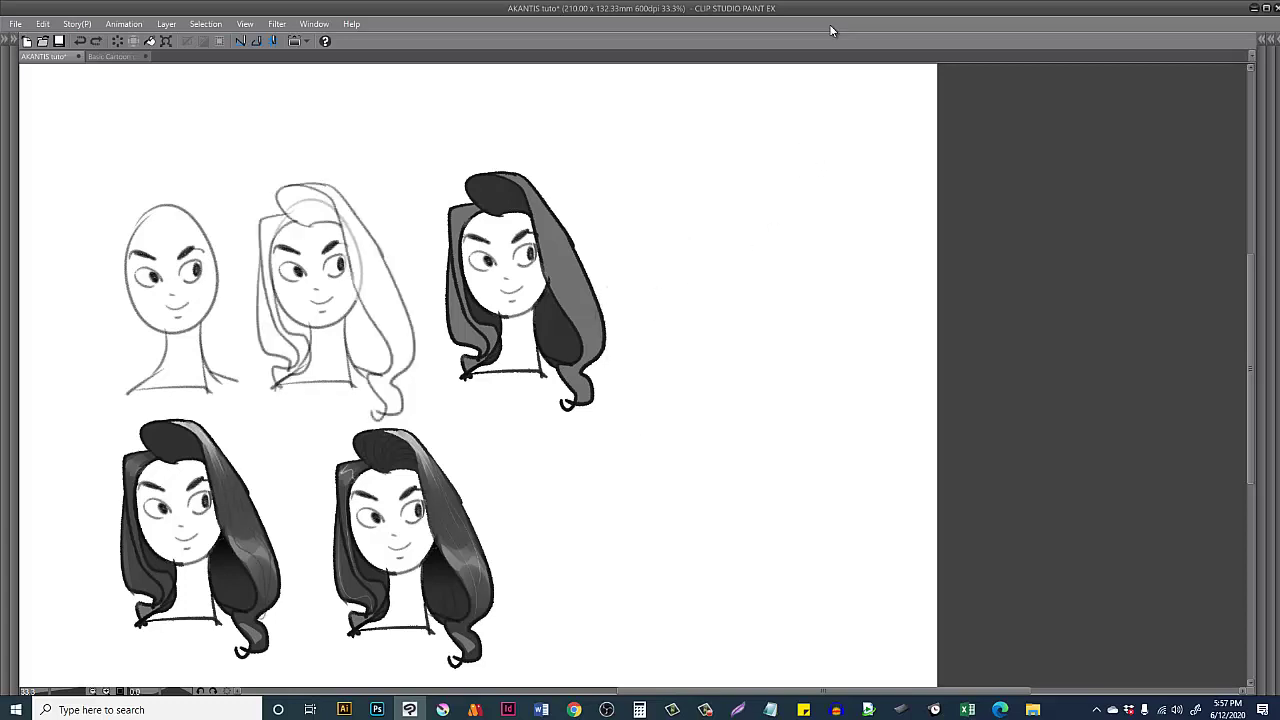